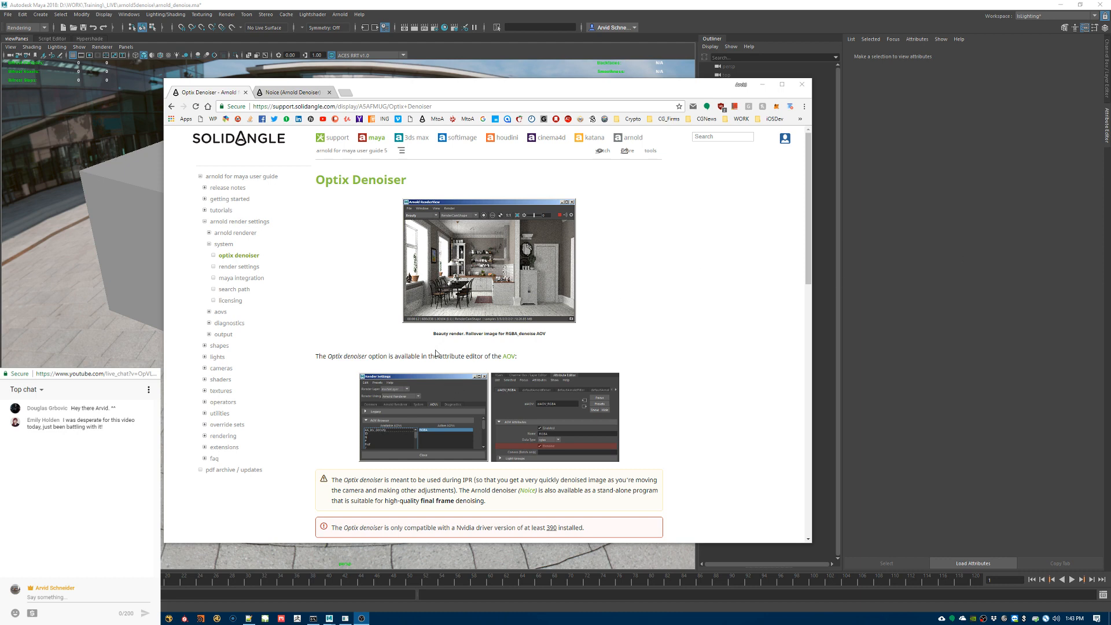
Step: Minimize the images folder window and the browser with the Optix Denoiser documentation to uncover the Maya scene
mouse_move(145, 618)
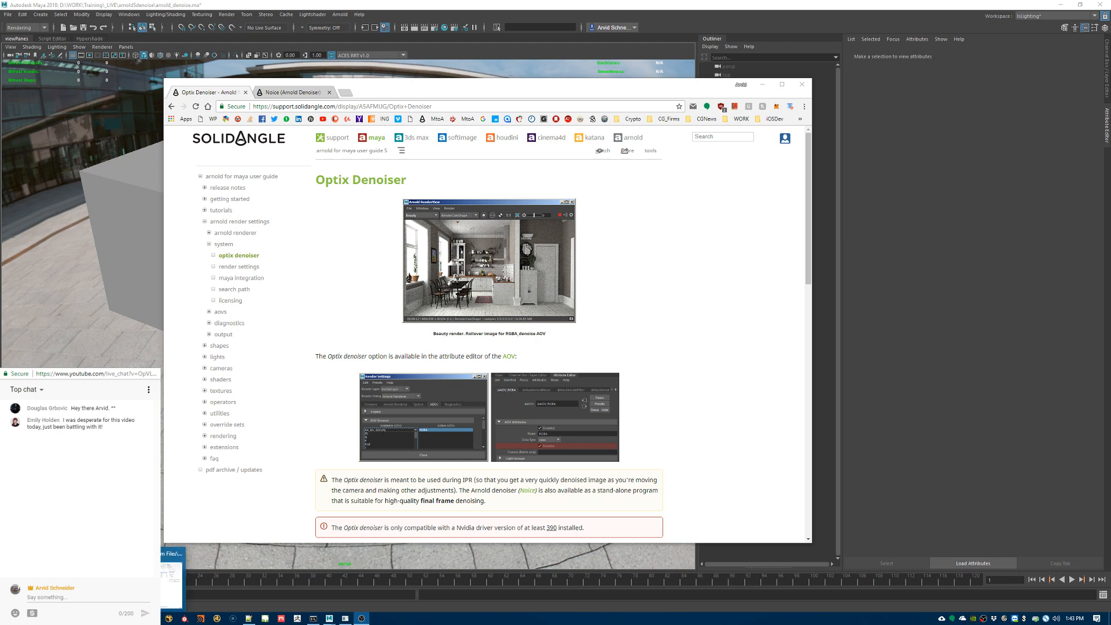
left_click(145, 578)
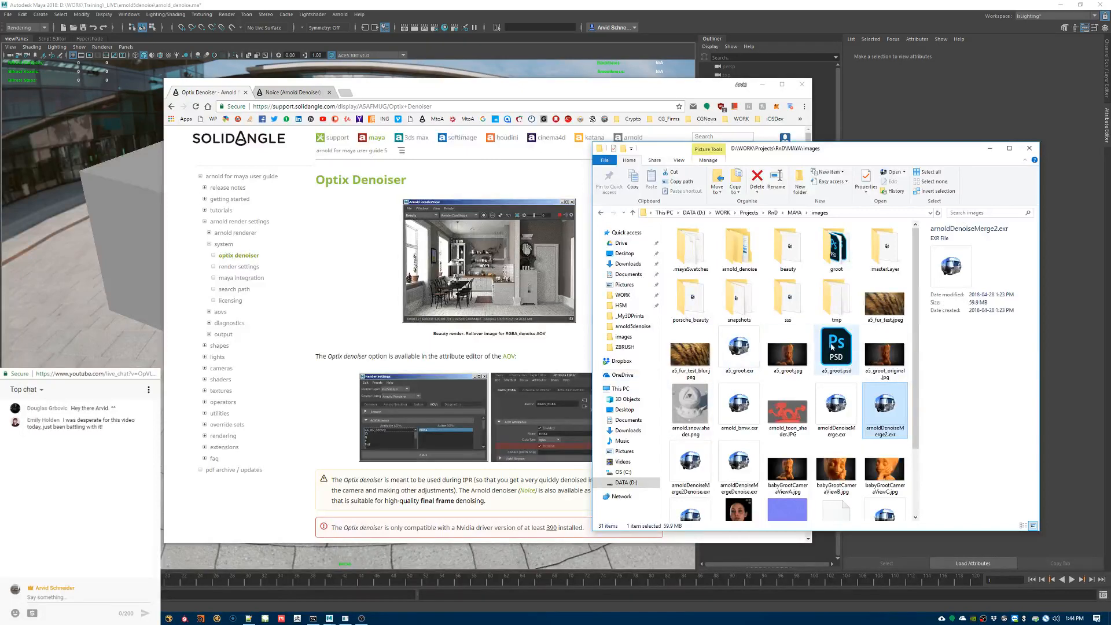
left_click(989, 148)
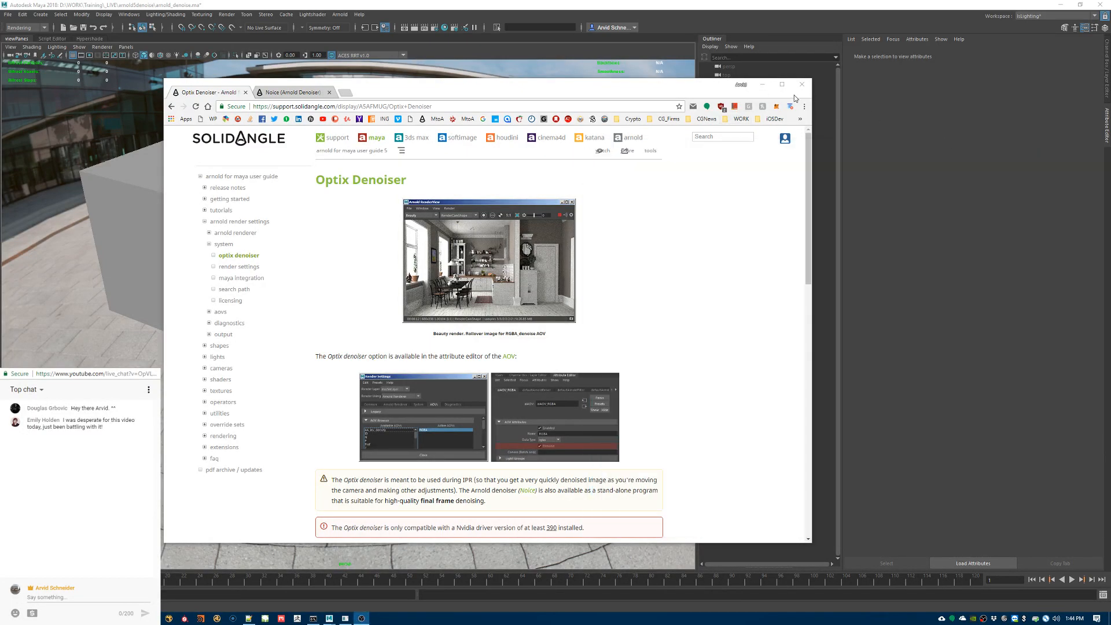
left_click(762, 85)
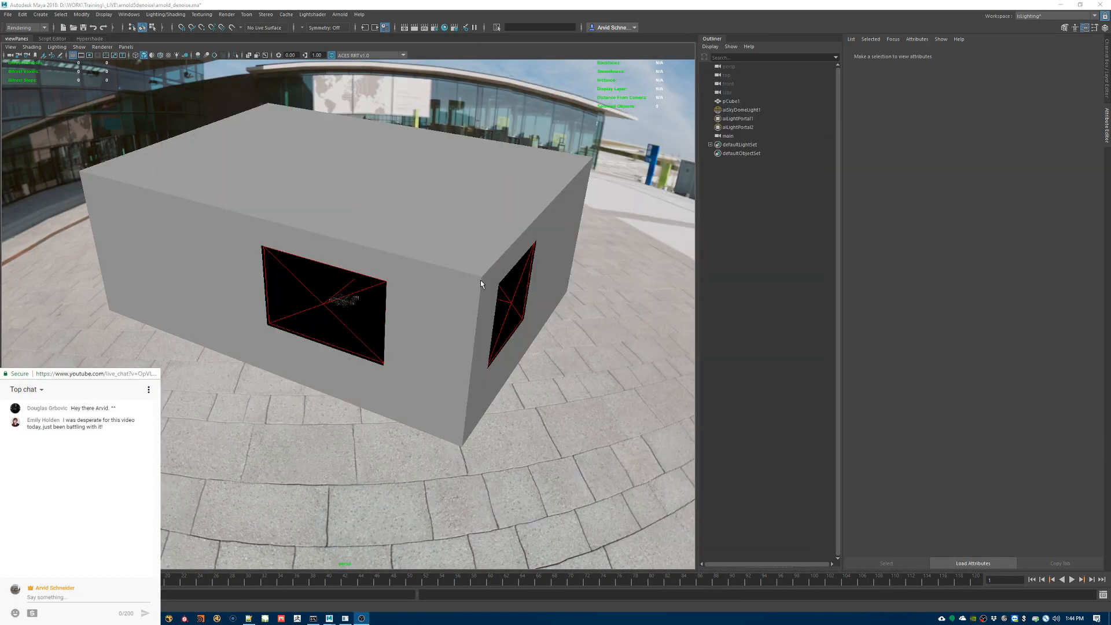
Step: Inspect the two light portals in the box room's window openings, selecting each one and viewing the room from outside
left_click_drag(481, 284, 372, 272, "alt")
left_click(382, 262)
key("f")
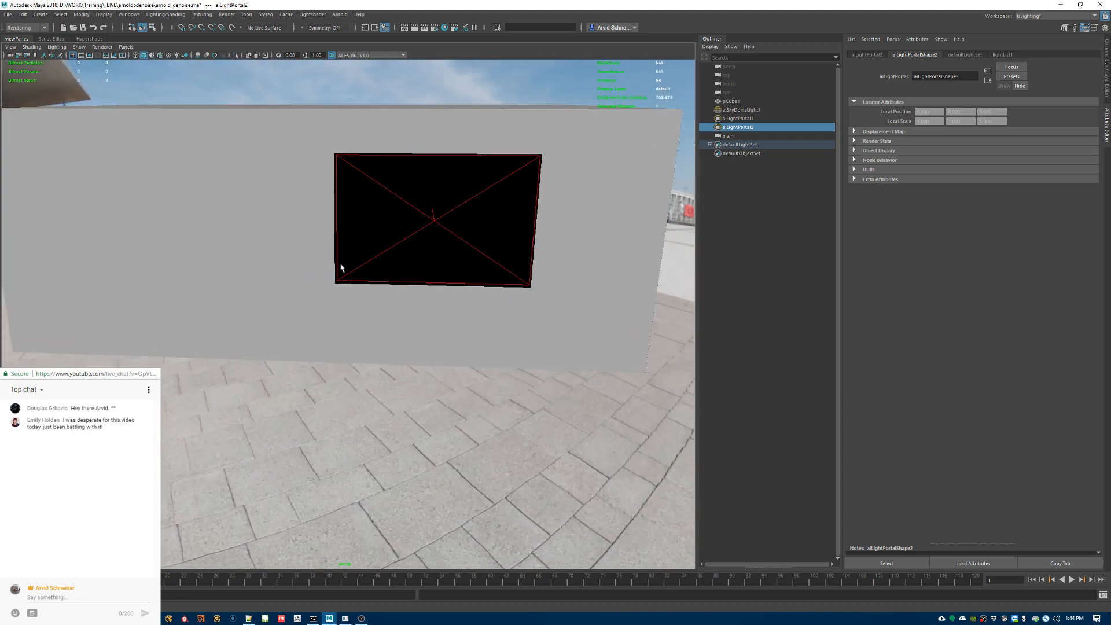
left_click(432, 218)
left_click_drag(438, 236, 366, 241, "alt")
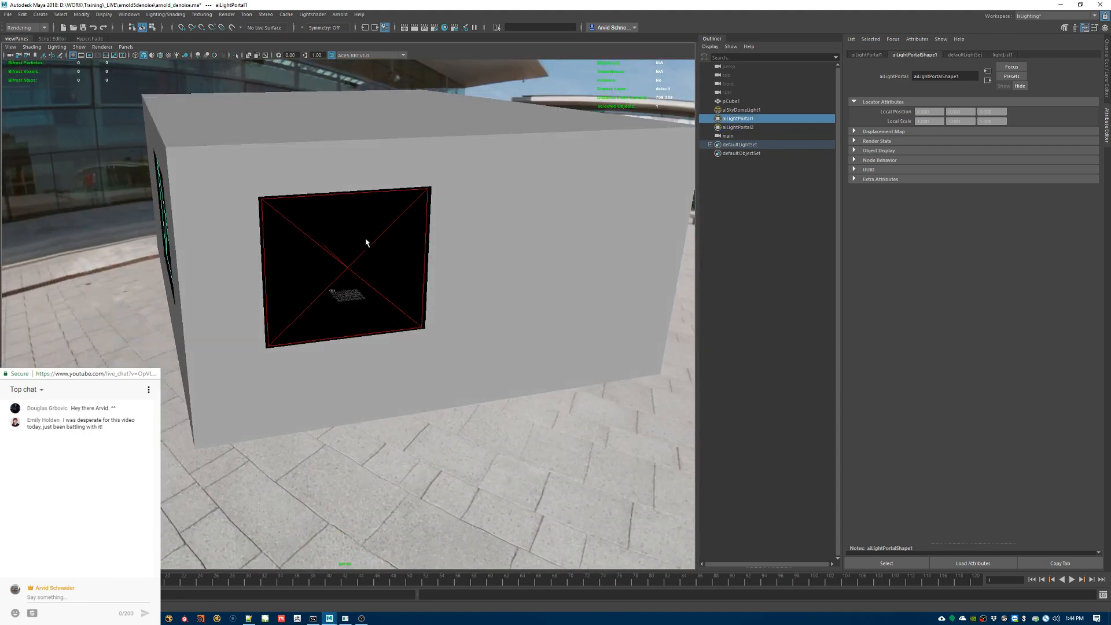
left_click_drag(366, 241, 378, 332, "alt")
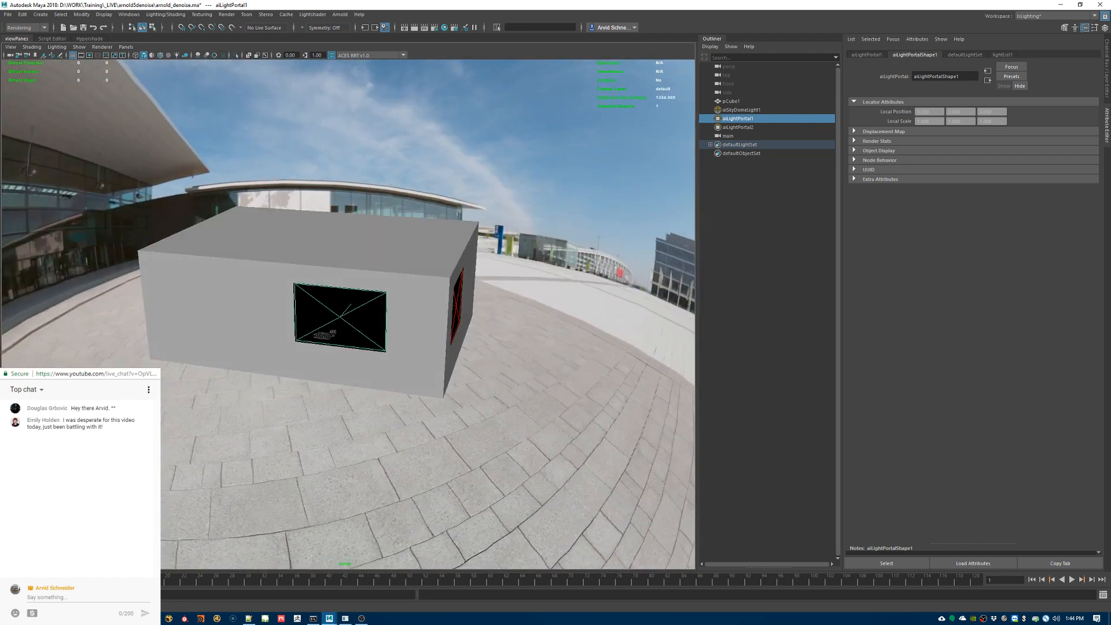
Step: View the render arnoldDenoiseMerge2.exr from the images folder in the RV image viewer and close it
left_click(105, 618)
left_click(73, 580)
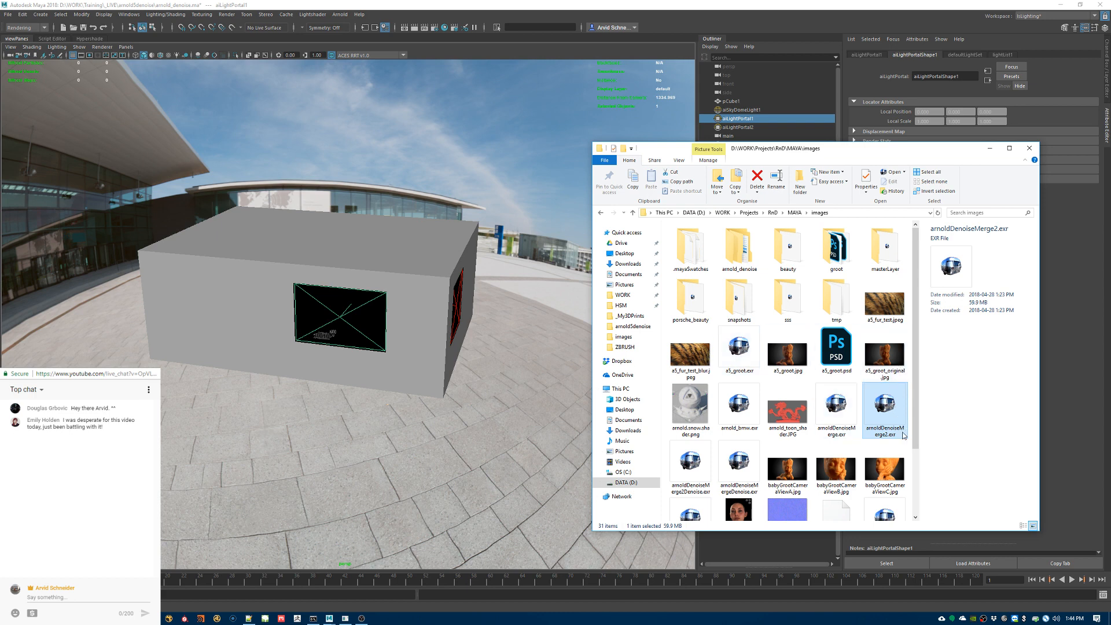
left_click_drag(914, 407, 917, 438)
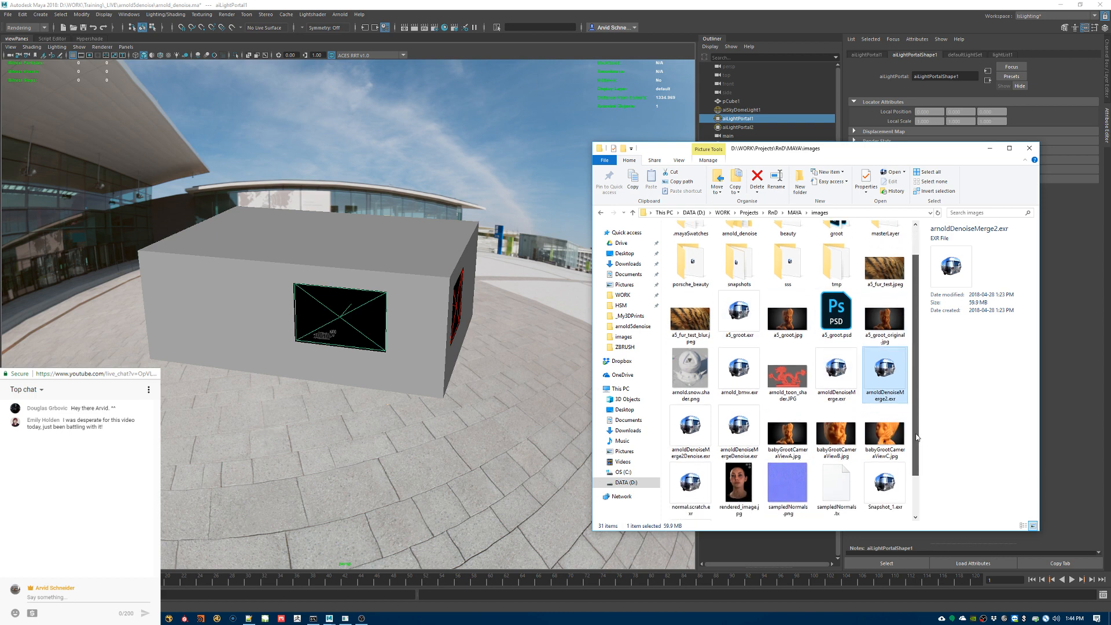
double_click(876, 370)
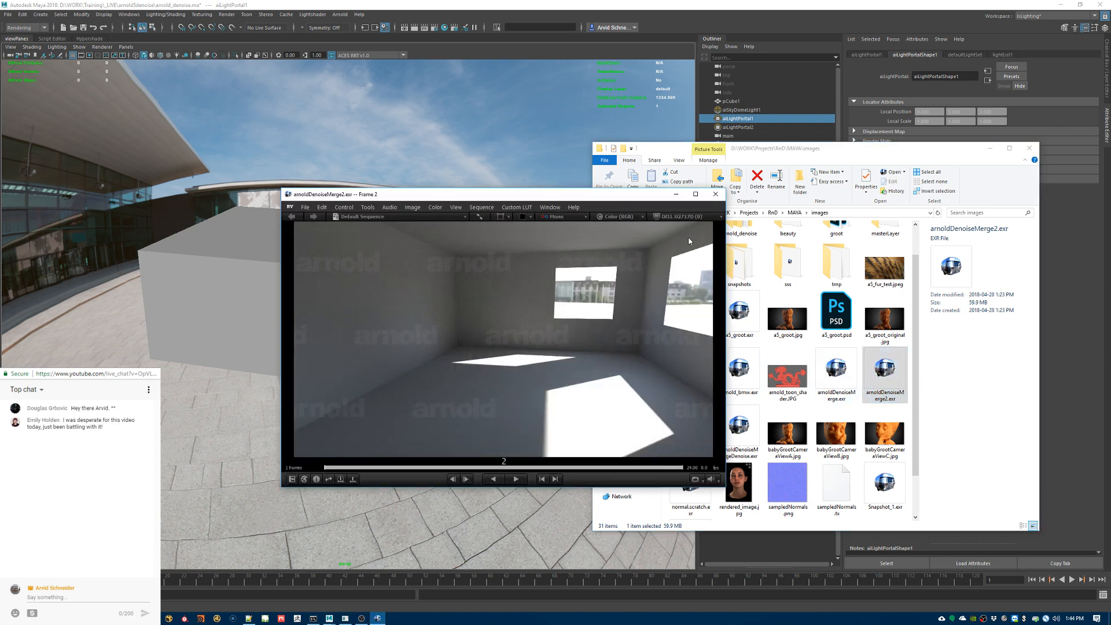
left_click(716, 195)
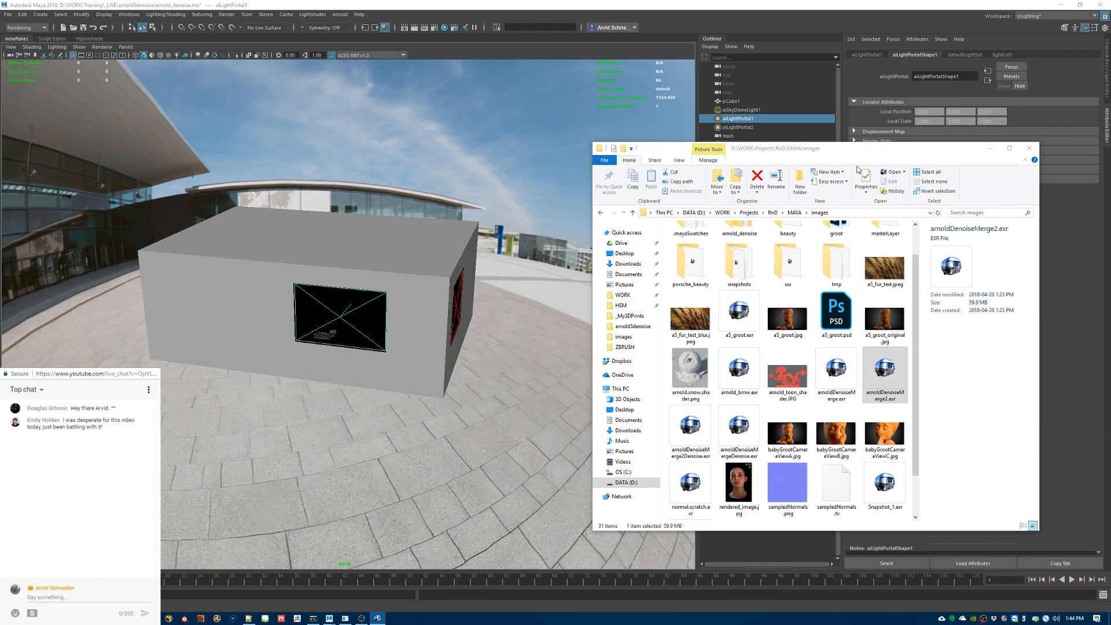
Step: Reopen arnoldDenoiseMerge2.exr in a larger viewer window, examine the noise on the room's walls up close, and close it
key("alt+Tab")
left_click(380, 622)
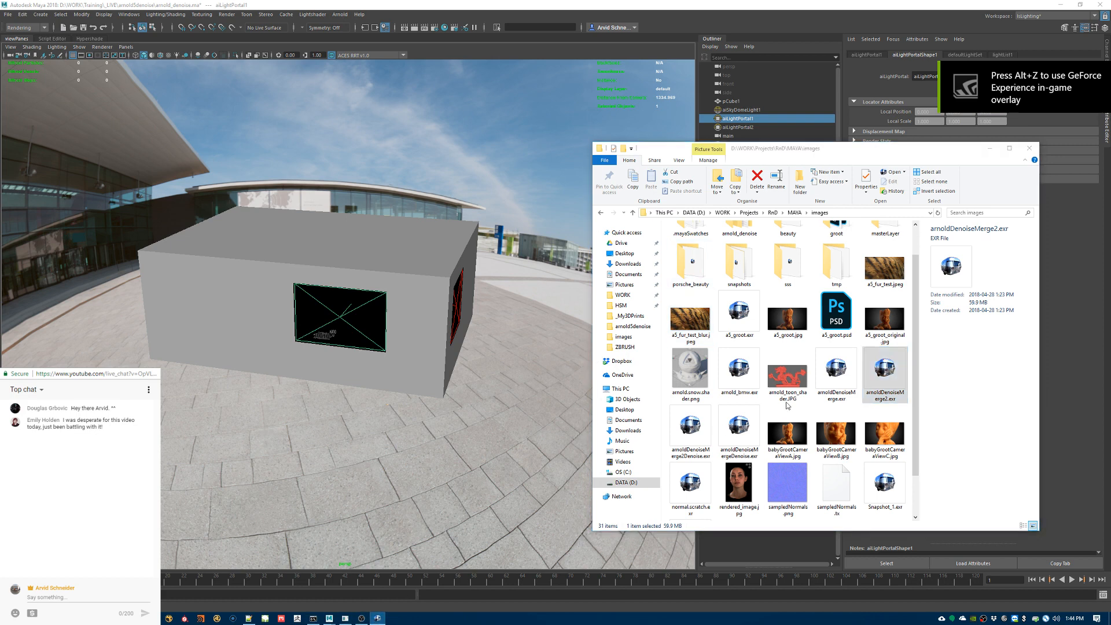
left_click(886, 358)
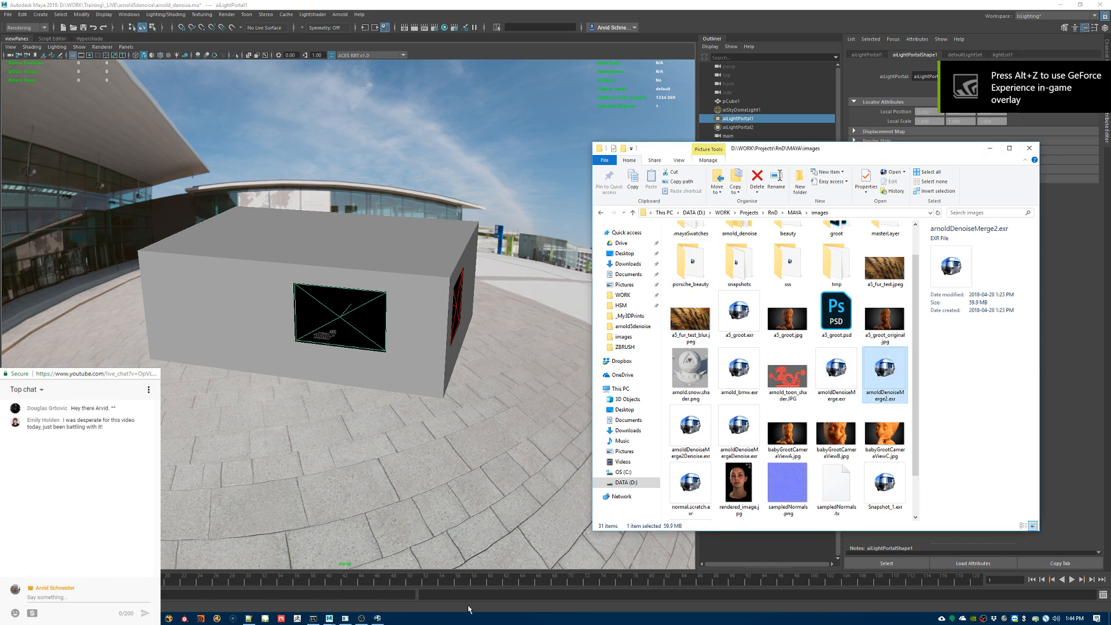
right_click(380, 620)
left_click(405, 602)
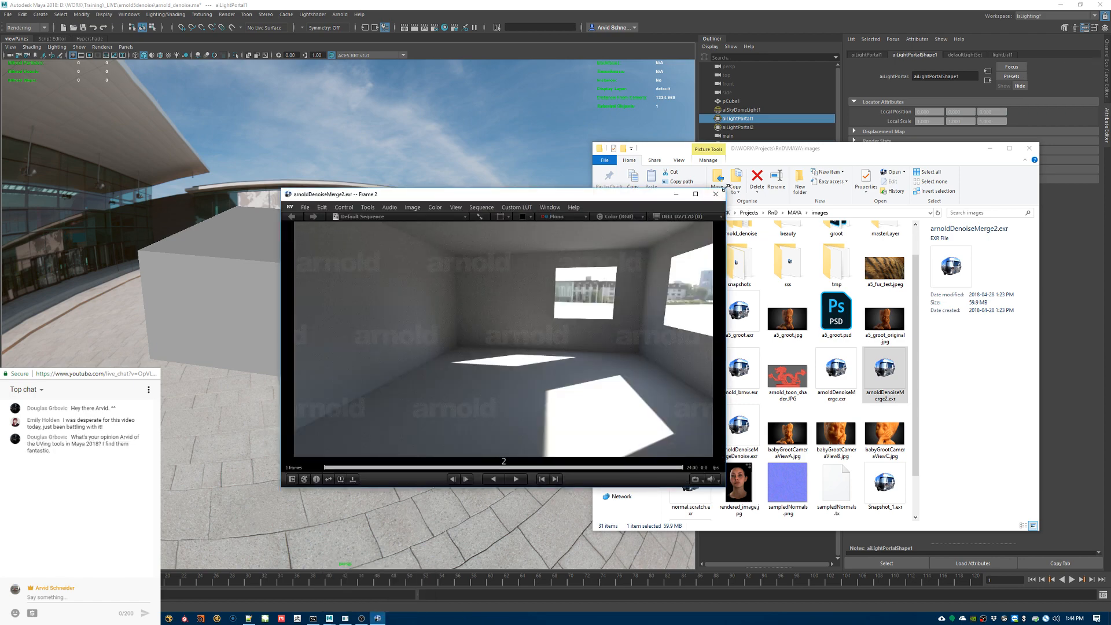
left_click_drag(726, 191, 1005, 47)
left_click_drag(846, 57, 750, 149)
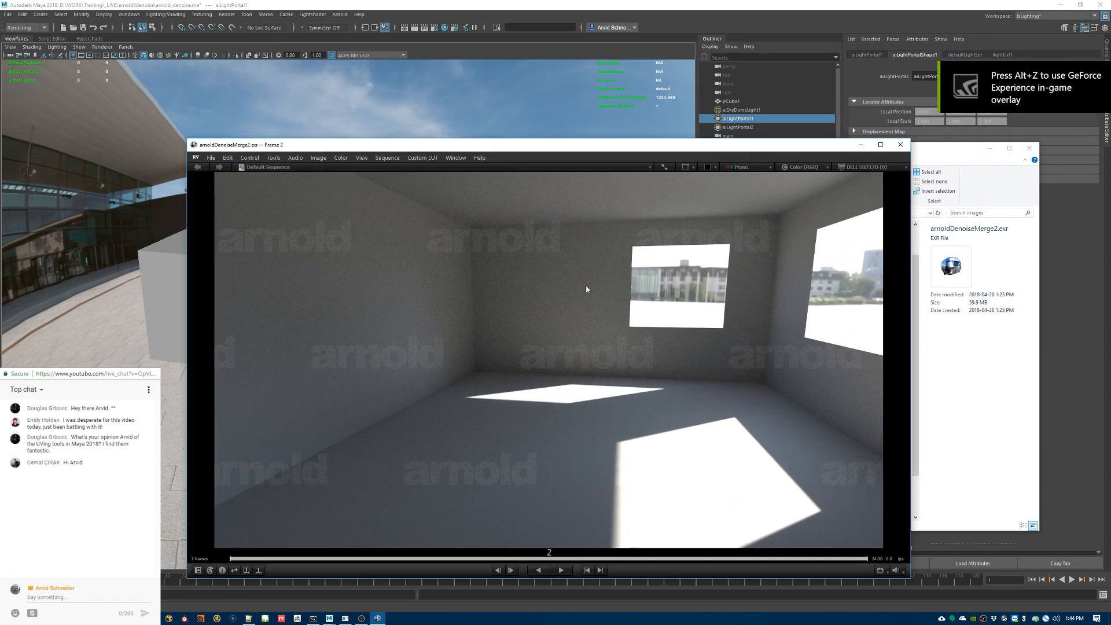
left_click_drag(556, 314, 686, 322, "ctrl")
left_click_drag(440, 313, 812, 395, "alt")
left_click_drag(625, 371, 540, 298, "ctrl")
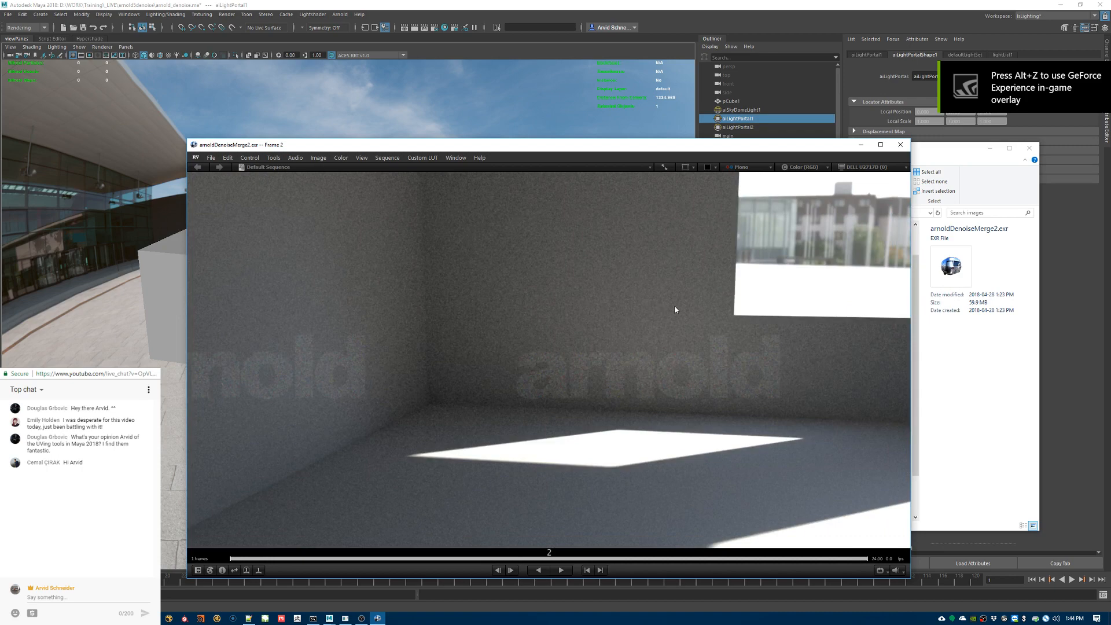
left_click(903, 146)
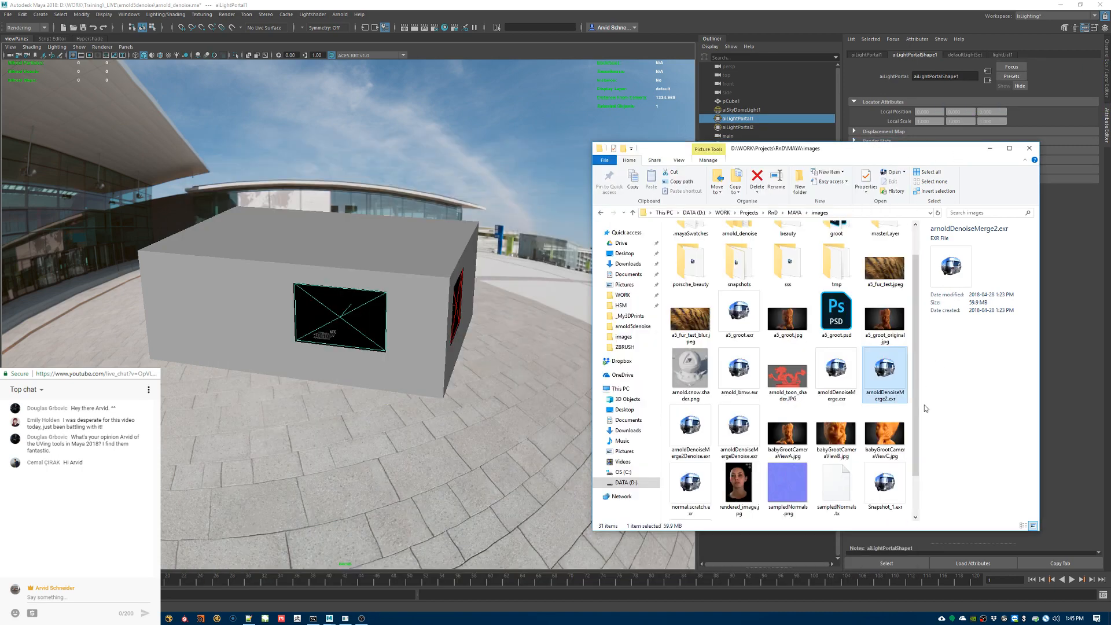
Step: Open arnoldDenoiseMerge2Denoise.exr and examine the denoised walls and window area up close
left_click(690, 426)
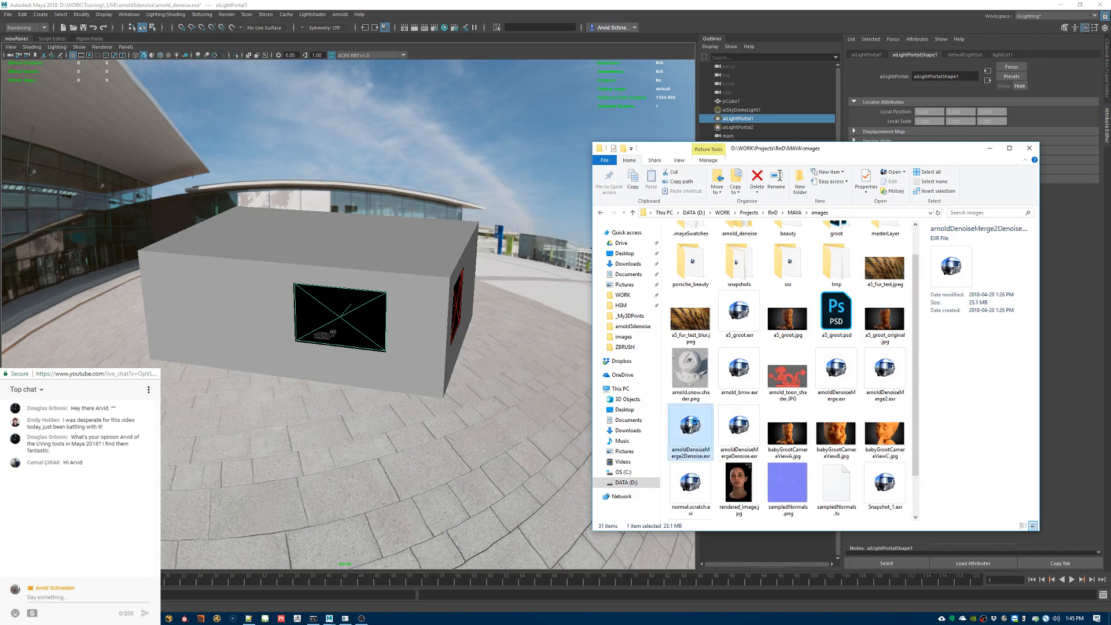
double_click(691, 431)
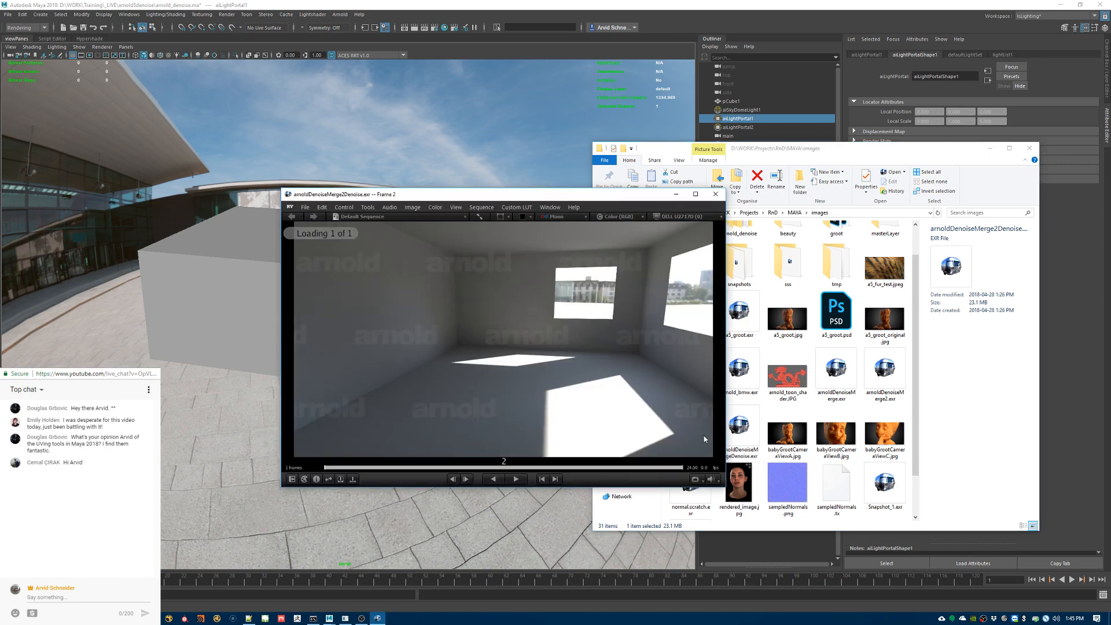
left_click_drag(474, 316, 568, 327, "ctrl")
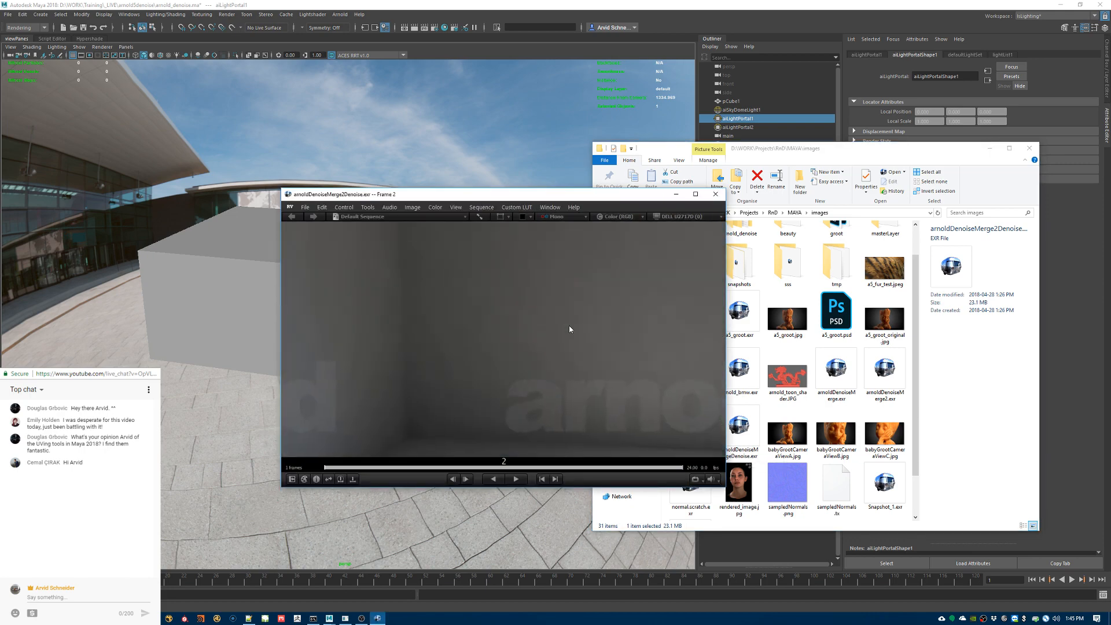
middle_click_drag(590, 290, 530, 389)
middle_click_drag(457, 376, 676, 332)
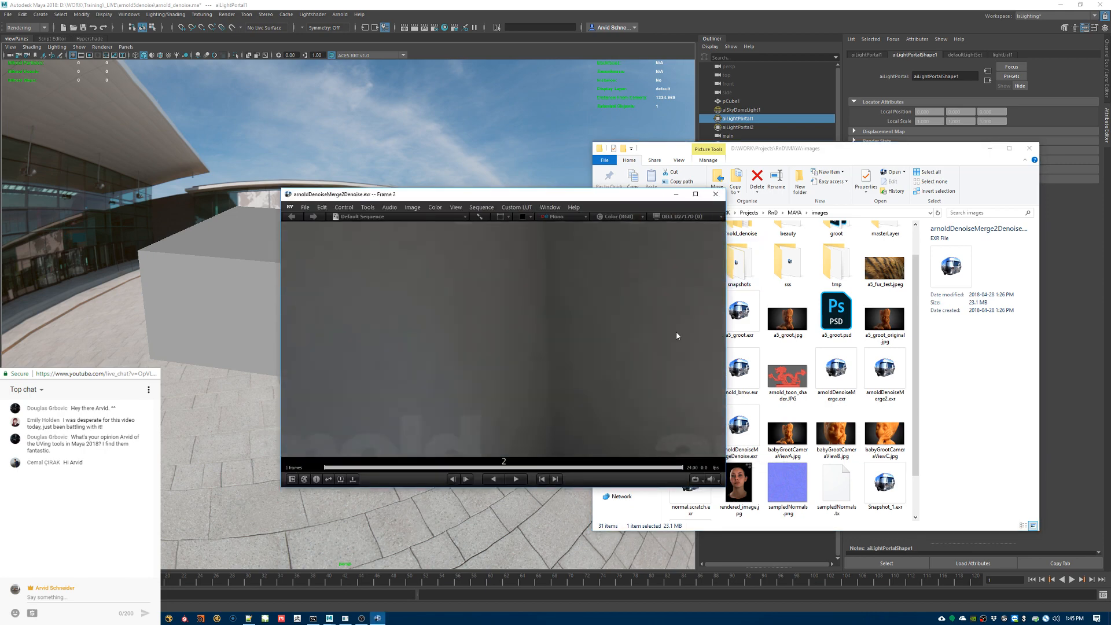
middle_click_drag(521, 434, 519, 326)
middle_click_drag(709, 394, 552, 348)
left_click_drag(552, 348, 592, 316, "ctrl")
middle_click_drag(592, 316, 494, 359)
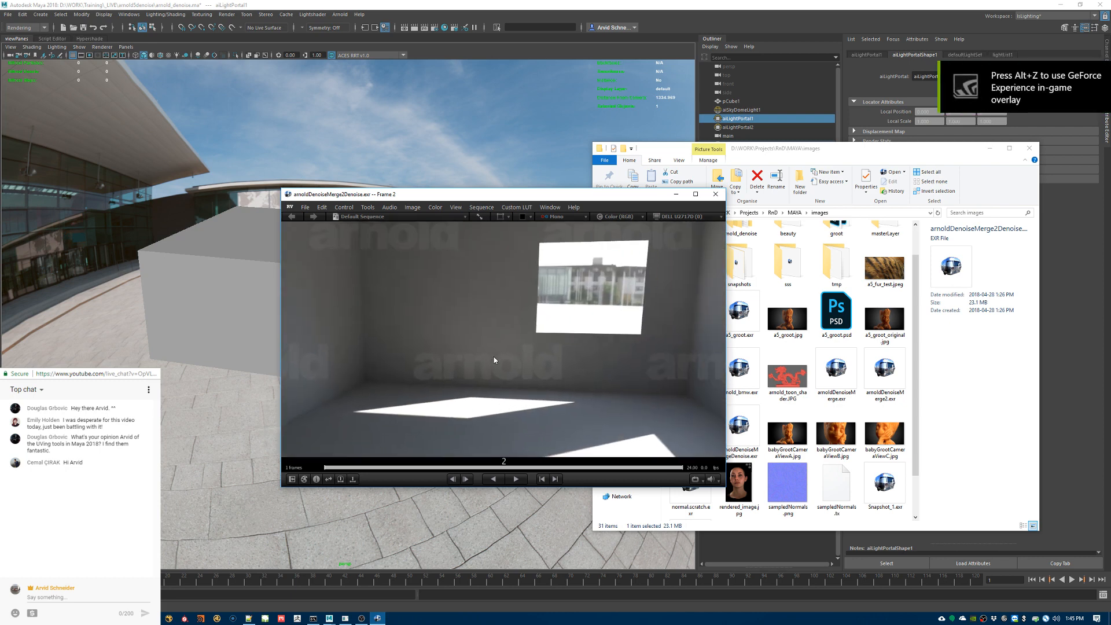
Step: Load arnoldDenoiseMerge2.exr into the viewer with the denoised image and look through the viewer's tools for switching between them
left_click(884, 371)
left_click_drag(712, 356, 602, 380)
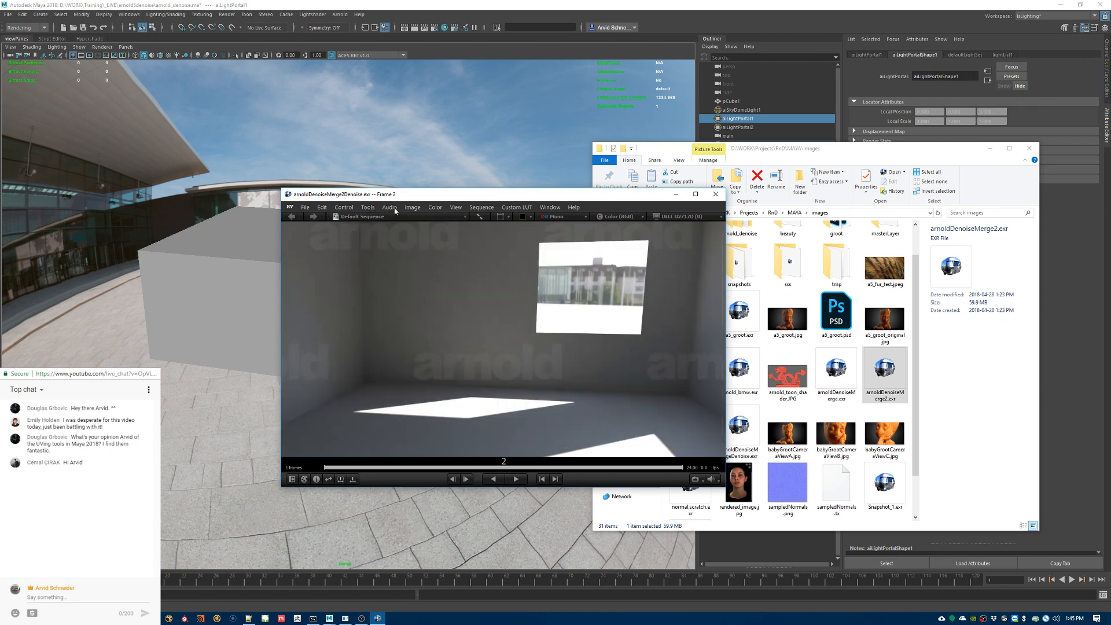
left_click(368, 207)
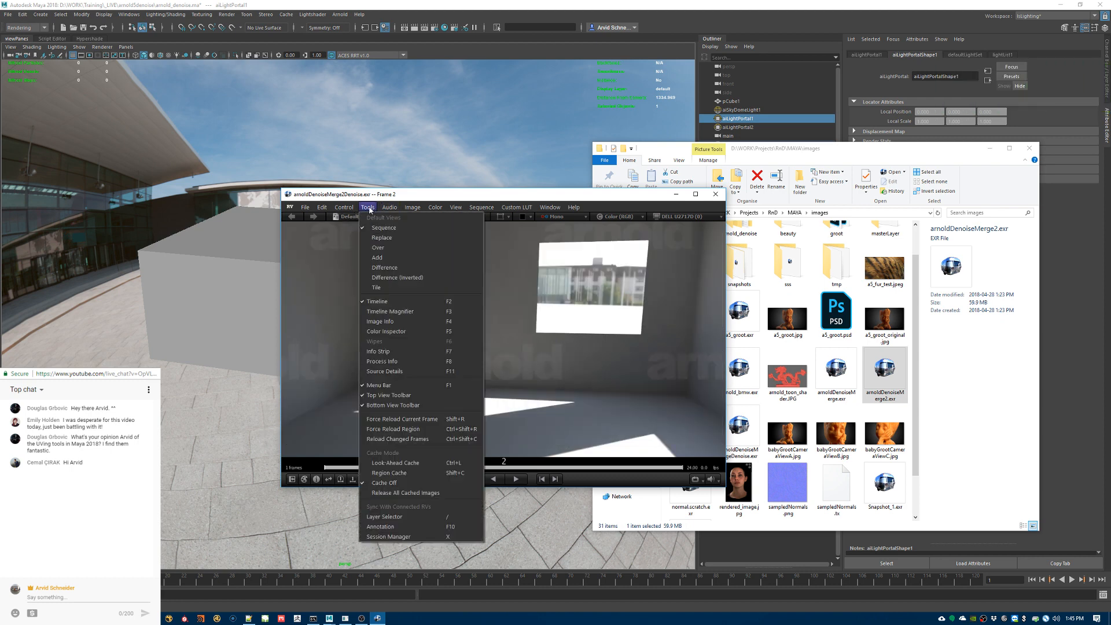
left_click(606, 343)
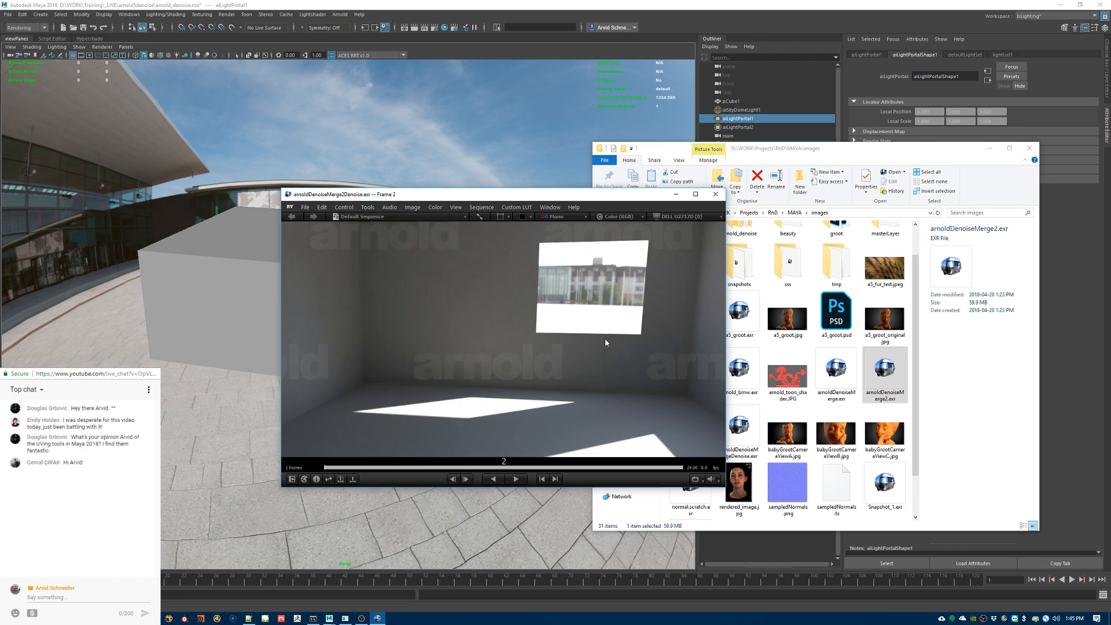
left_click(344, 478)
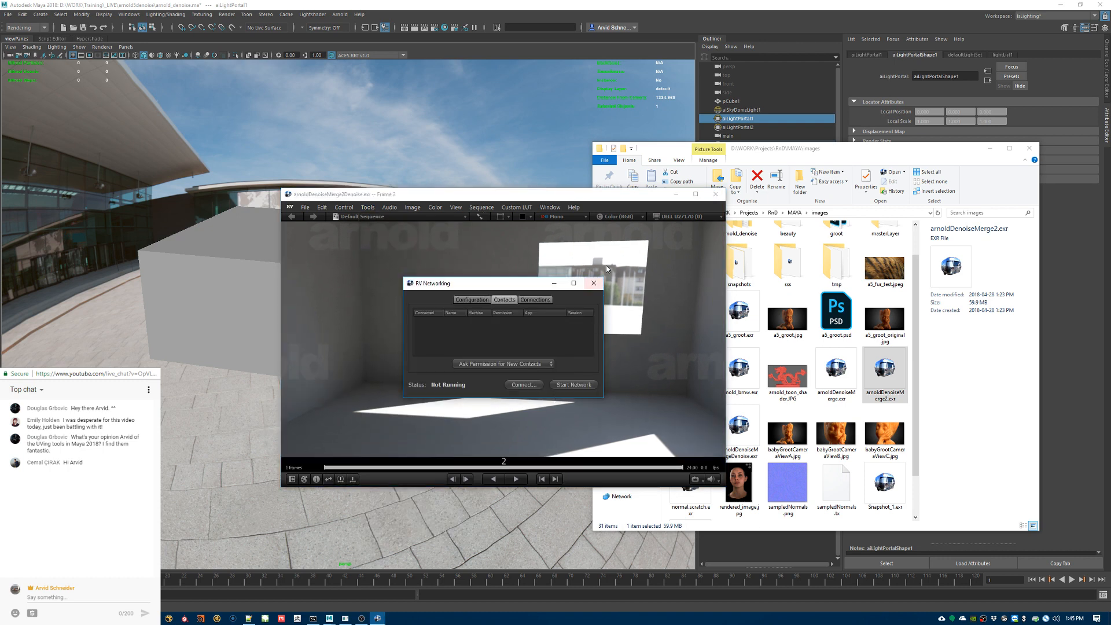
left_click(594, 283)
left_click(340, 479)
left_click(340, 479)
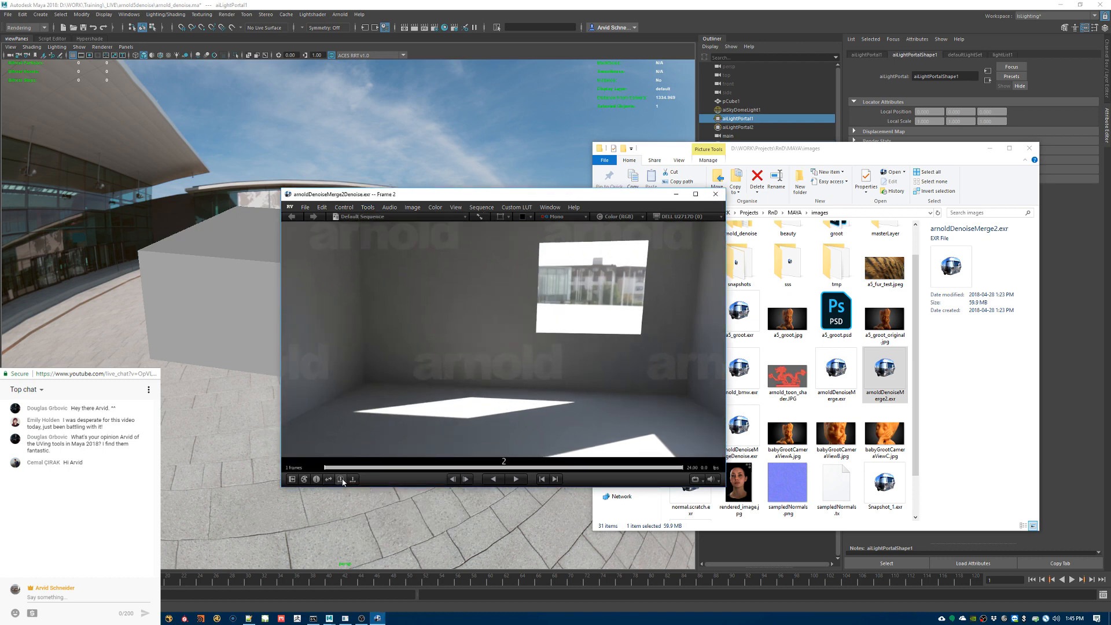
Step: Expand the arnoldDenoiseMerge2Denoise source in the session manager, try to display its arnoldDenoiseMerge2.exr layer, and close the viewer
left_click(291, 480)
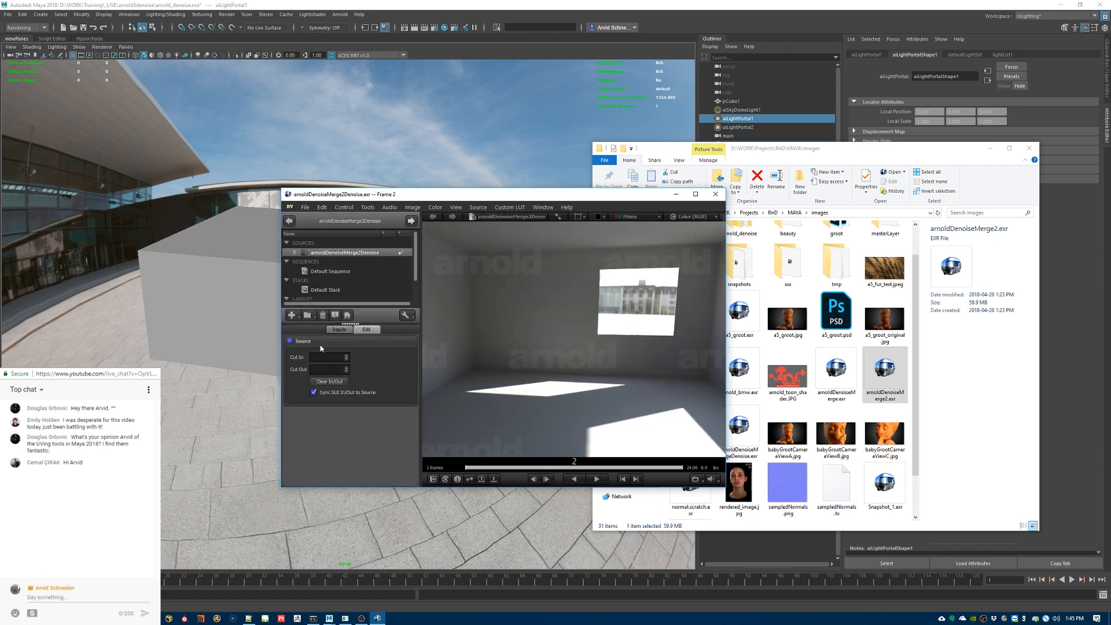
double_click(341, 253)
left_click(335, 266)
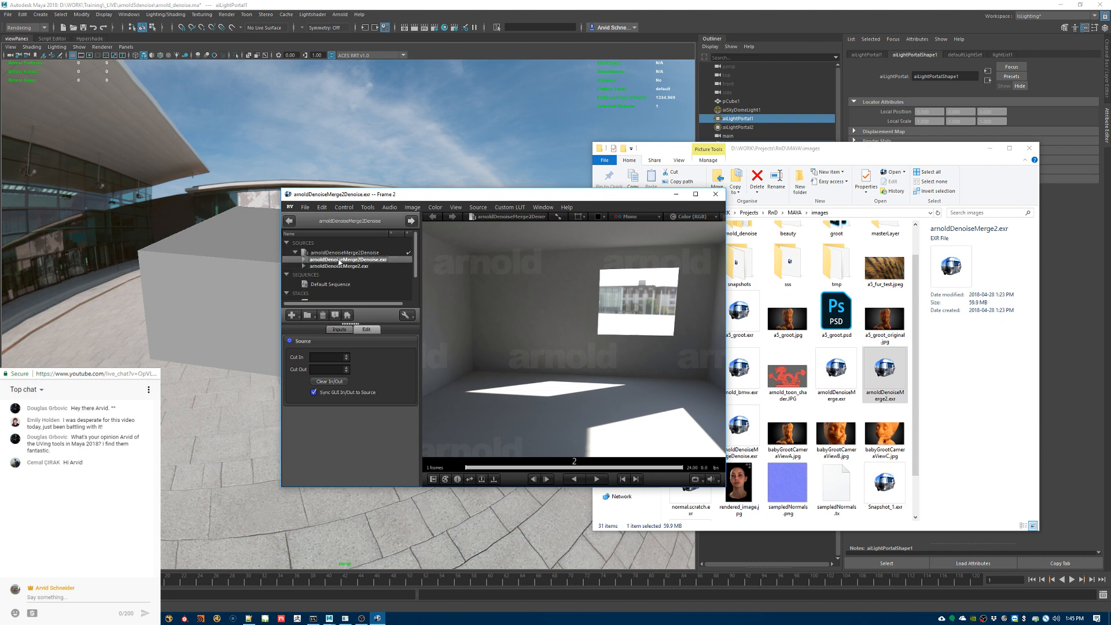
left_click_drag(338, 265, 462, 275)
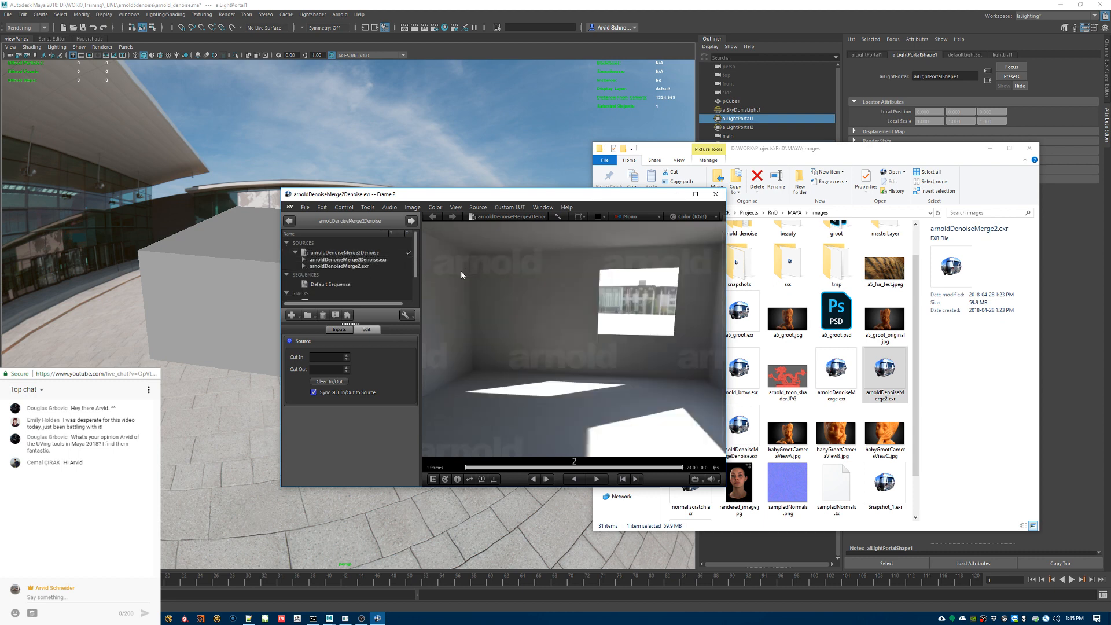
left_click(311, 265)
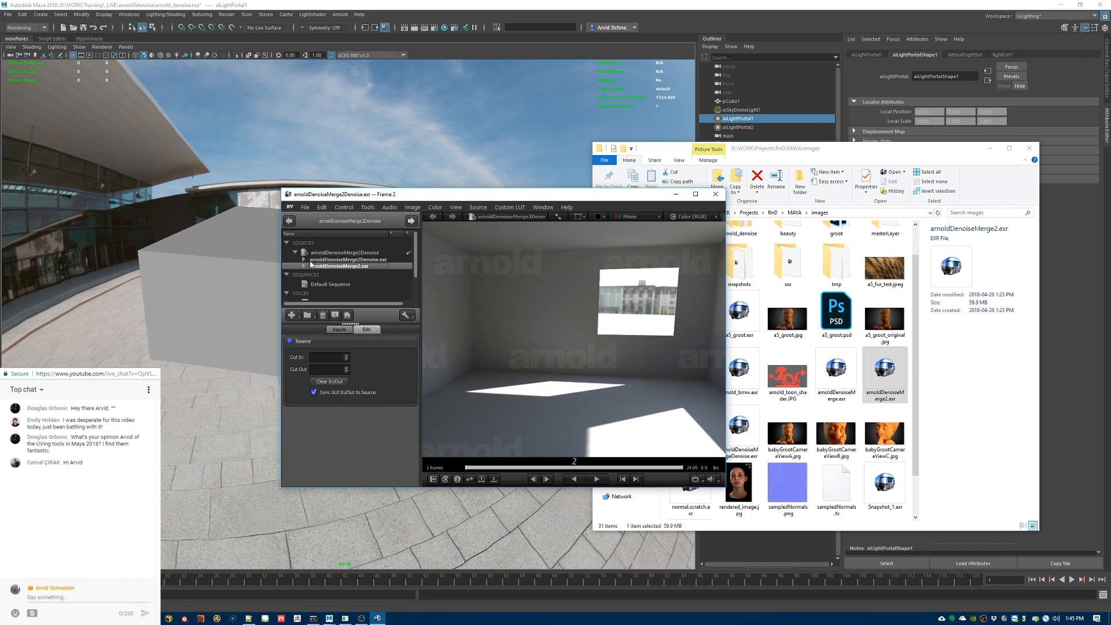
left_click(717, 196)
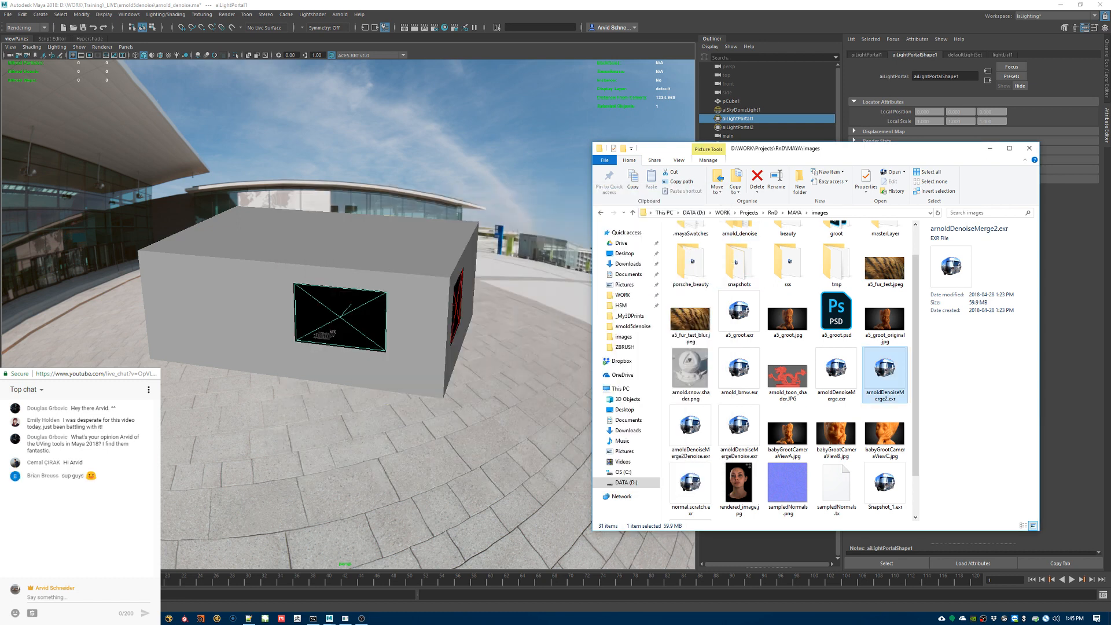
Step: Switch back to Maya and highlight the live-chat question about the UVing tools in Maya 2018 while reading it
key("alt+Tab")
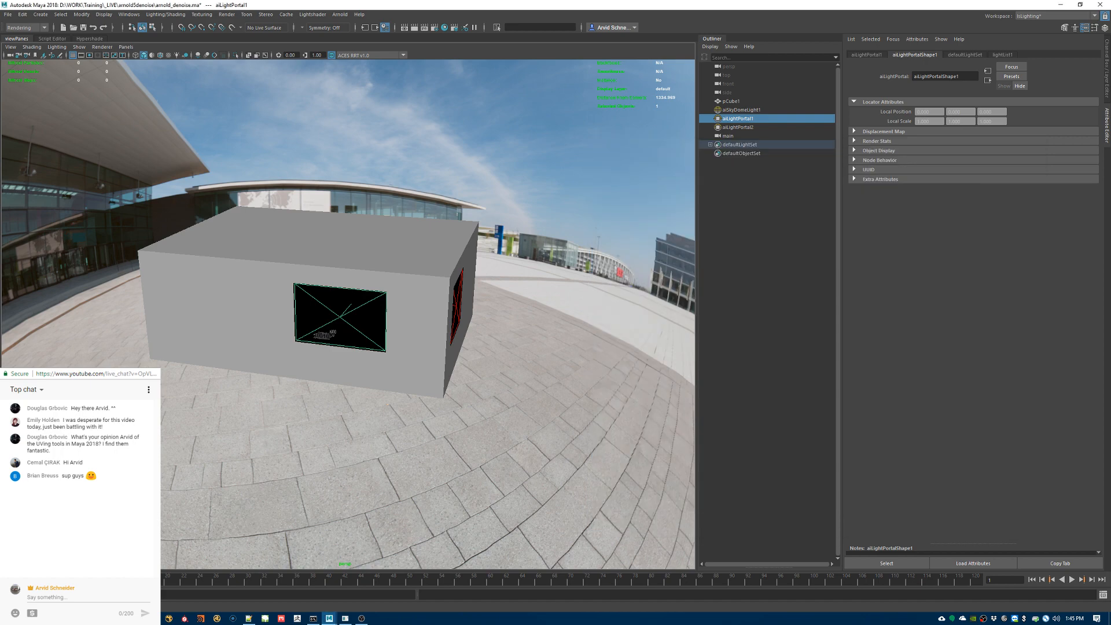
key("alt+Tab")
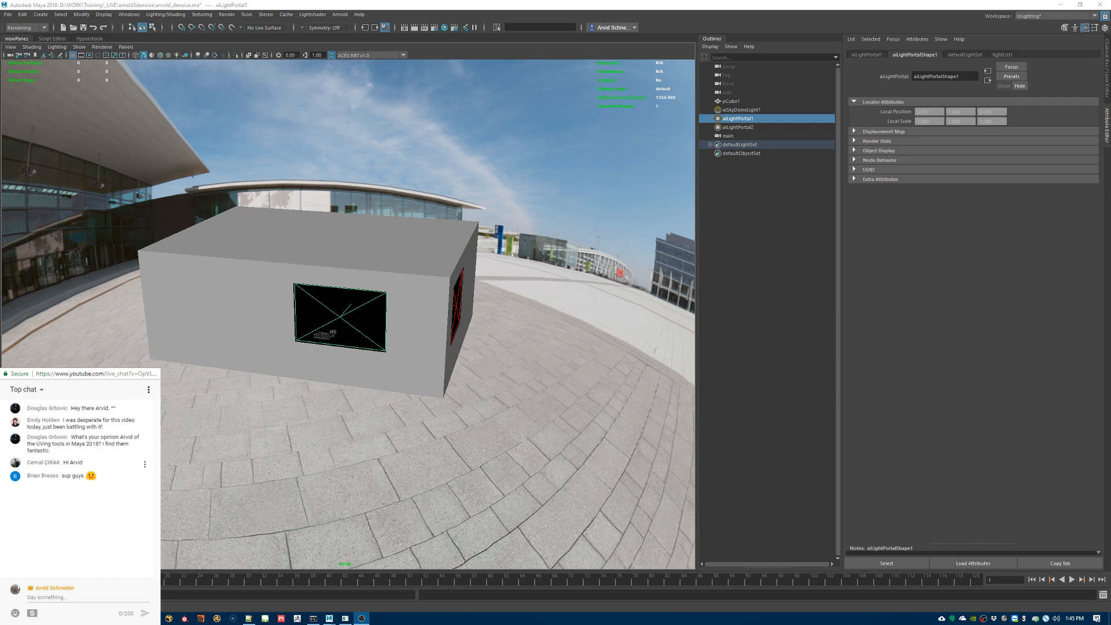
left_click_drag(100, 437, 133, 455)
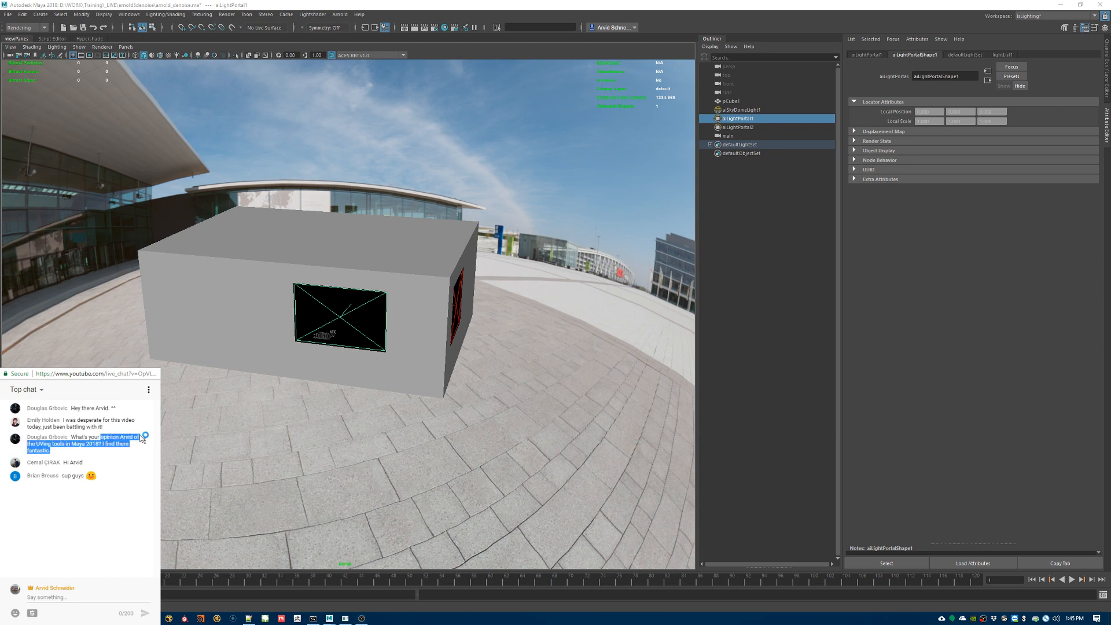
left_click(68, 452)
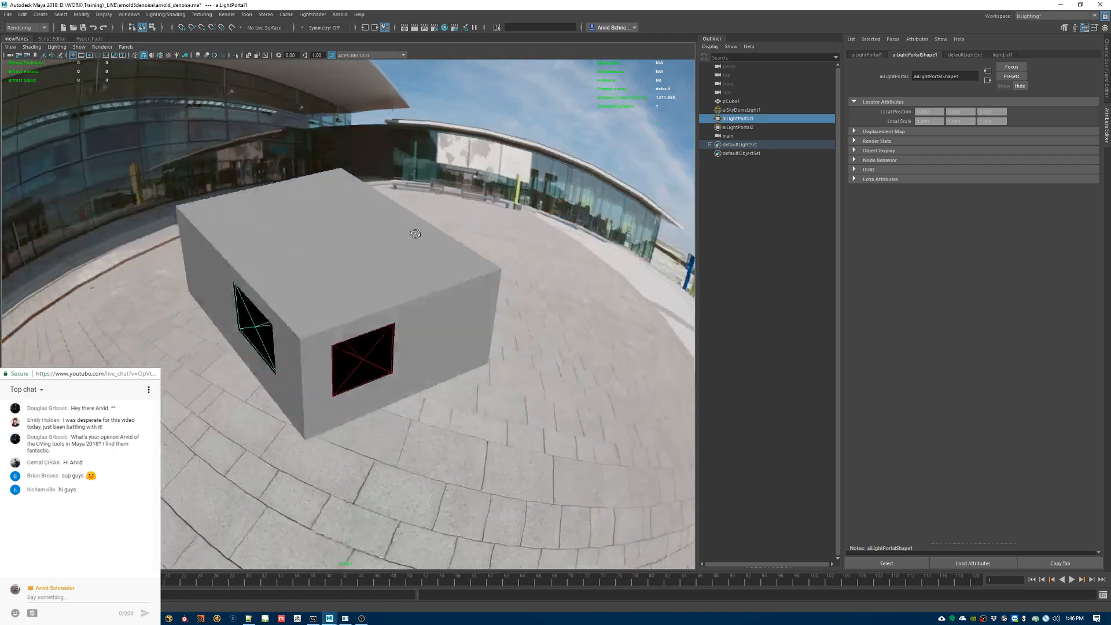
Step: Bring in the Solid Angle downloads page and highlight the current Arnold for Maya version, MtoA 3.0.0.2
left_click_drag(434, 235, 721, 234, "alt")
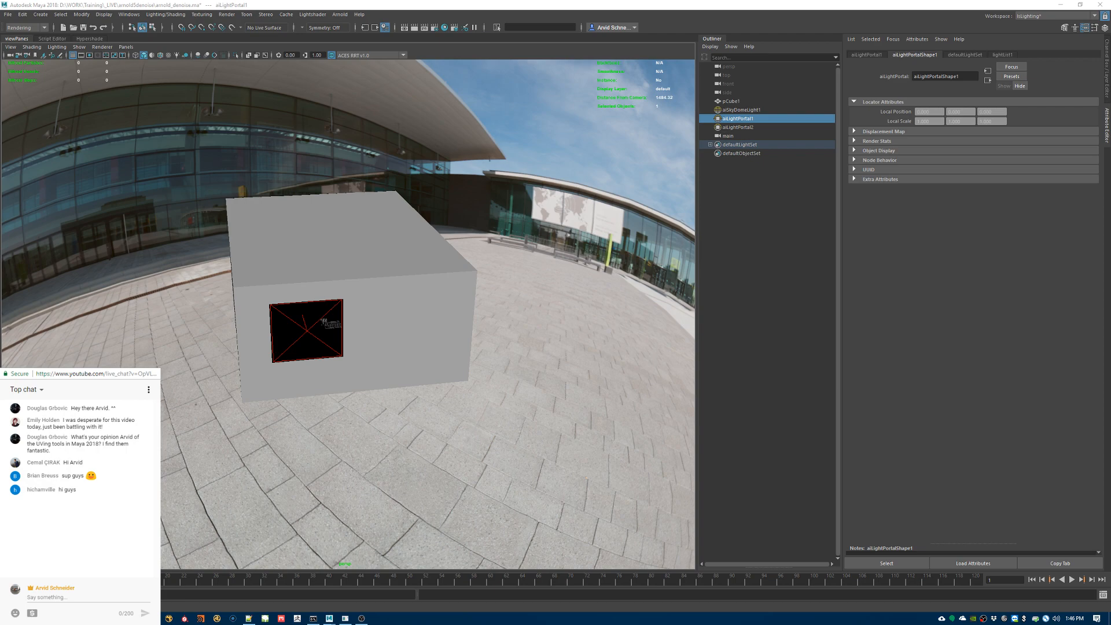
left_click_drag(1110, 118, 481, 115)
left_click_drag(434, 277, 592, 277)
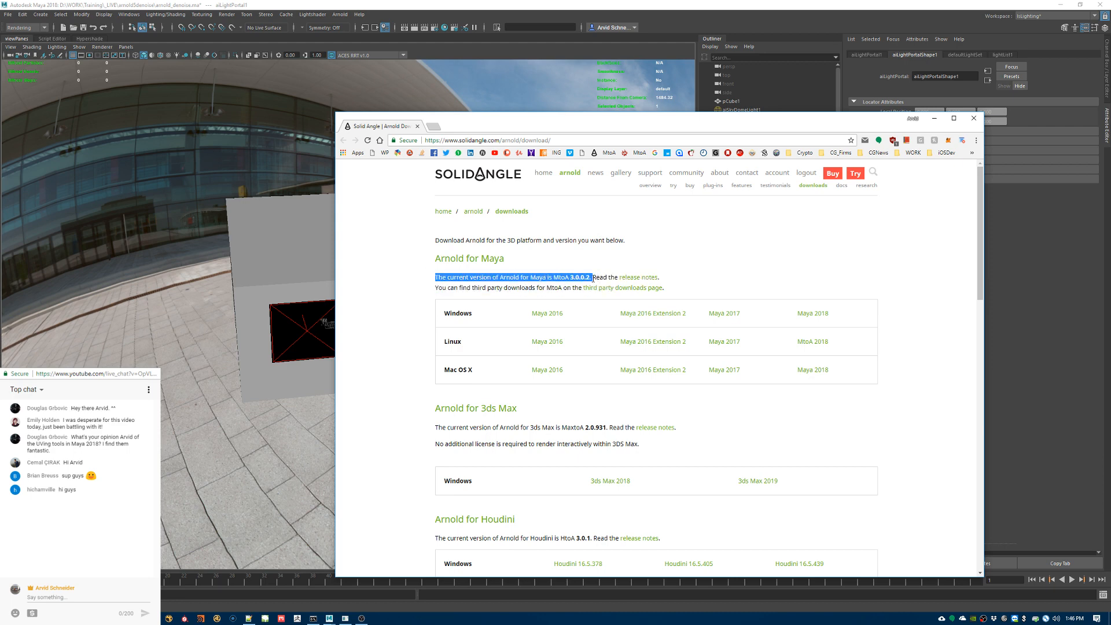
left_click(593, 279)
left_click_drag(590, 278, 587, 278)
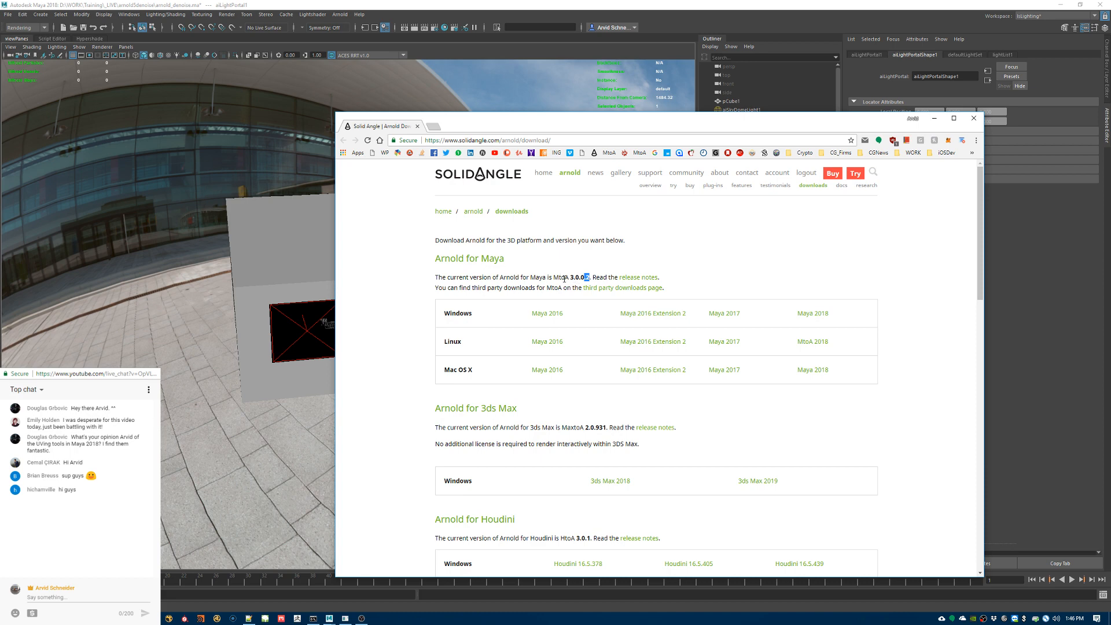
Step: Open the Arnold for Maya release notes, read the fixes listed for version 3.0.0.1, and put the browser away
left_click(643, 278)
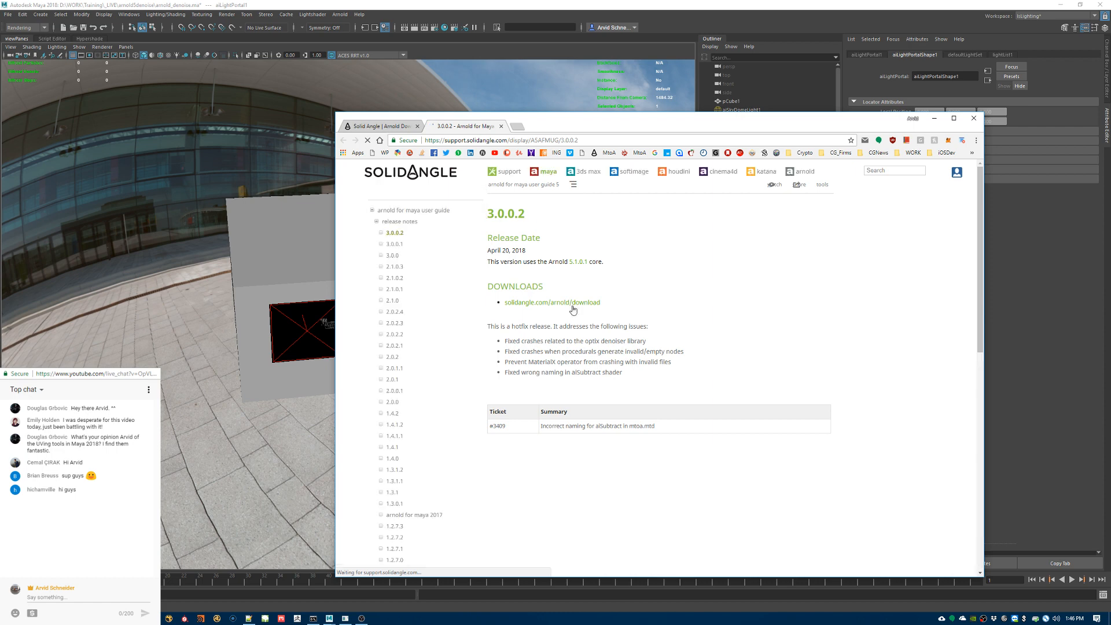
left_click(394, 243)
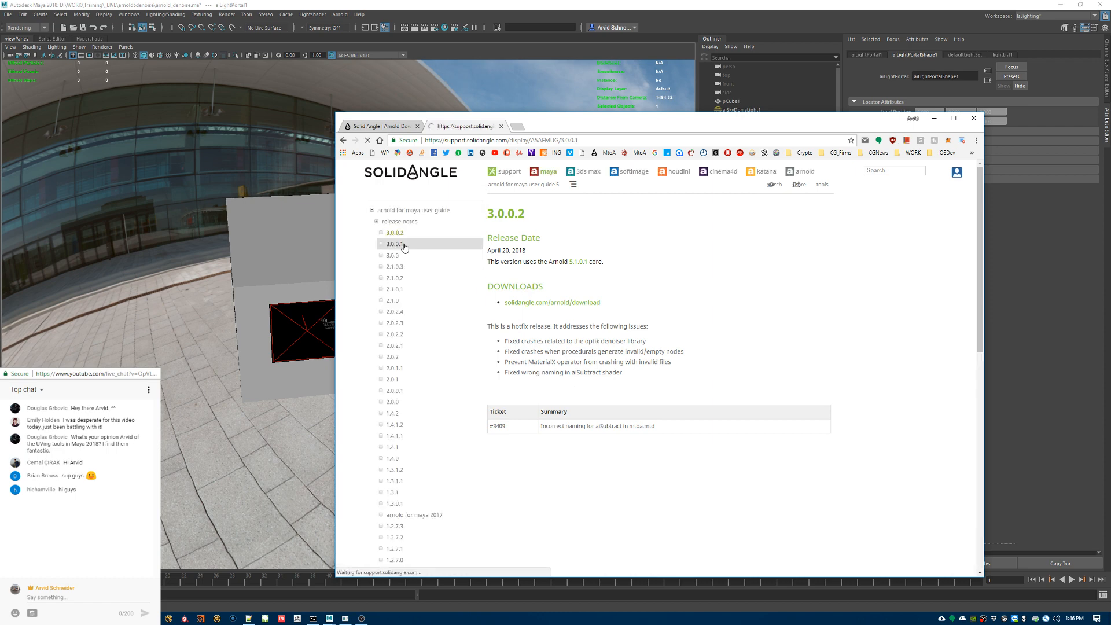
left_click_drag(557, 342, 643, 340)
left_click(680, 357)
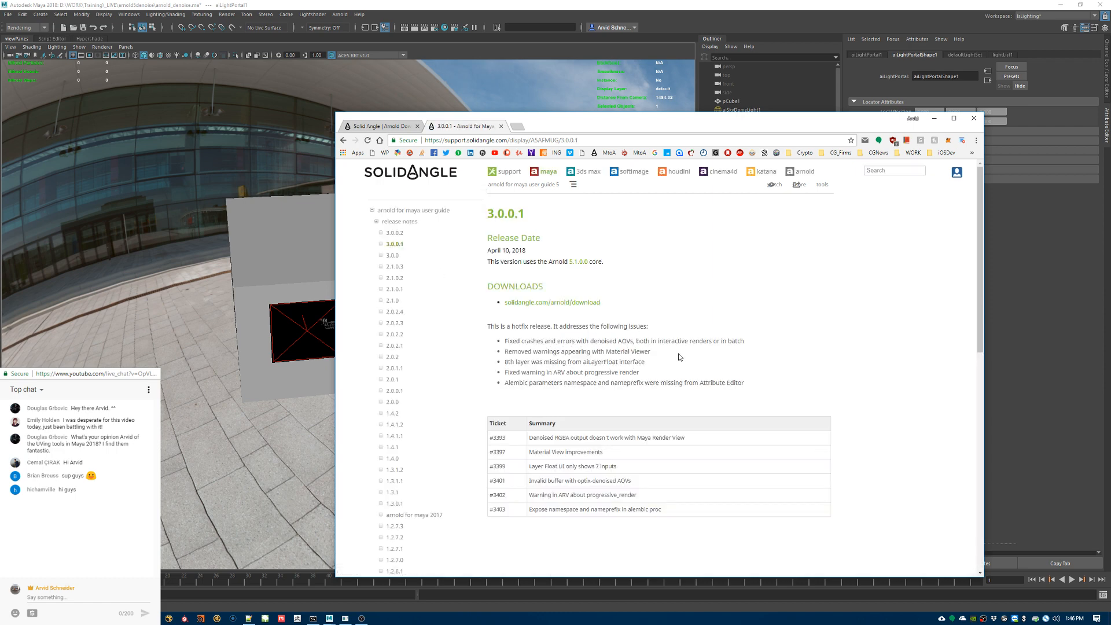
left_click_drag(559, 326, 577, 383)
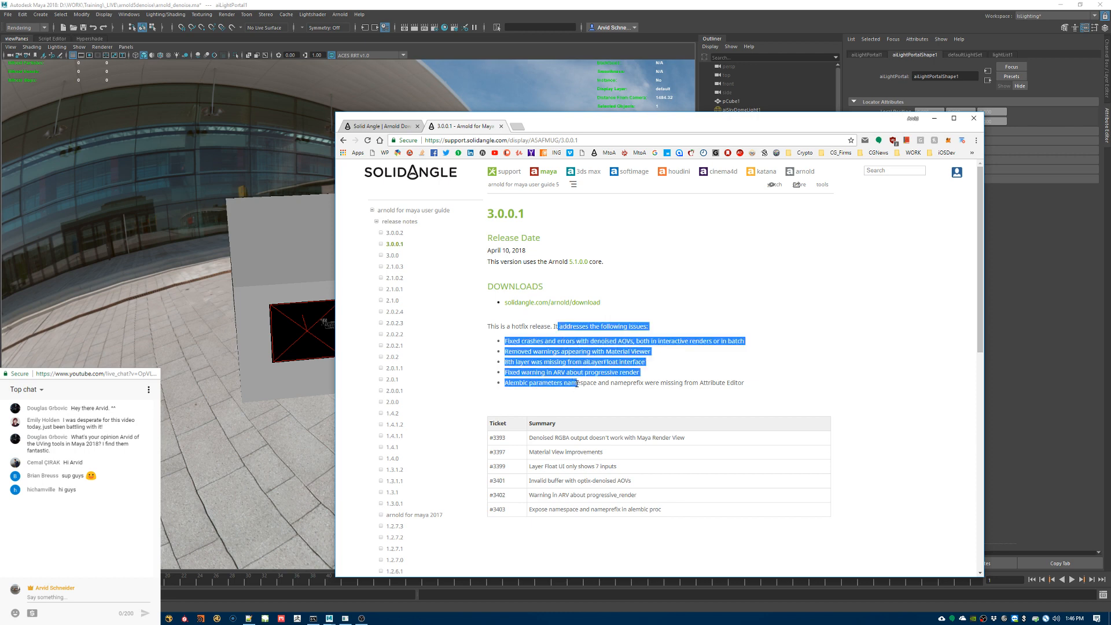
left_click(570, 370)
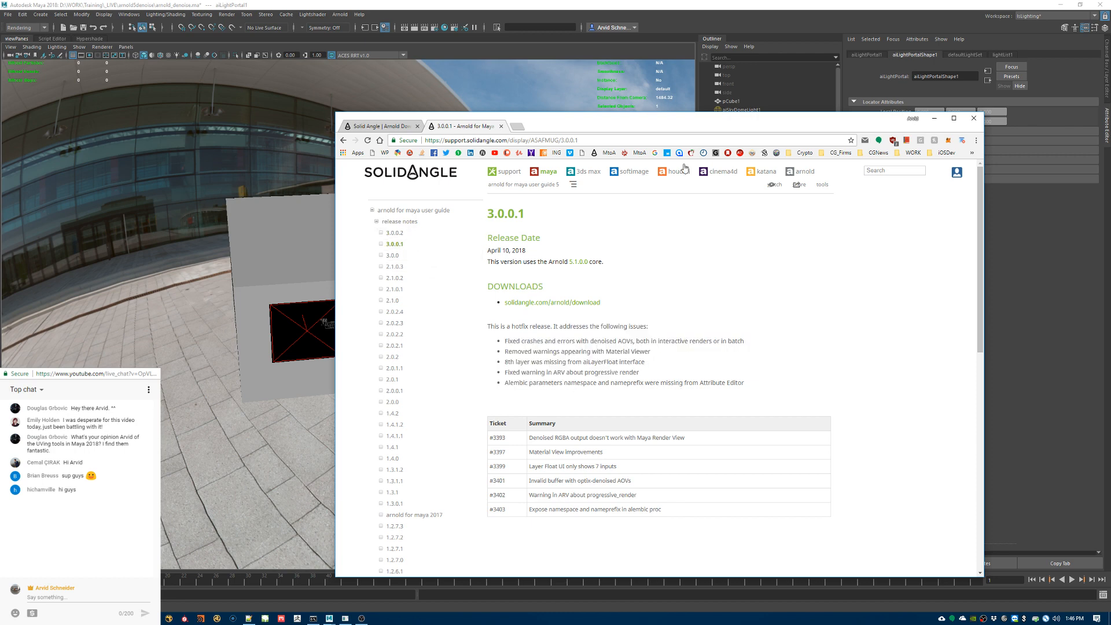
middle_click(453, 128)
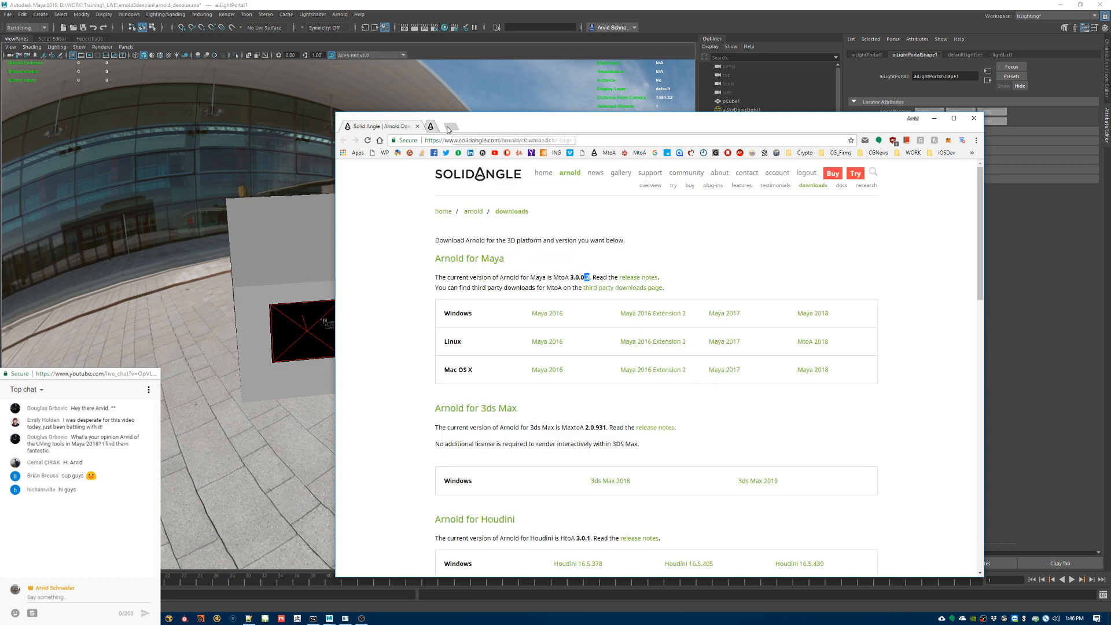
left_click(934, 119)
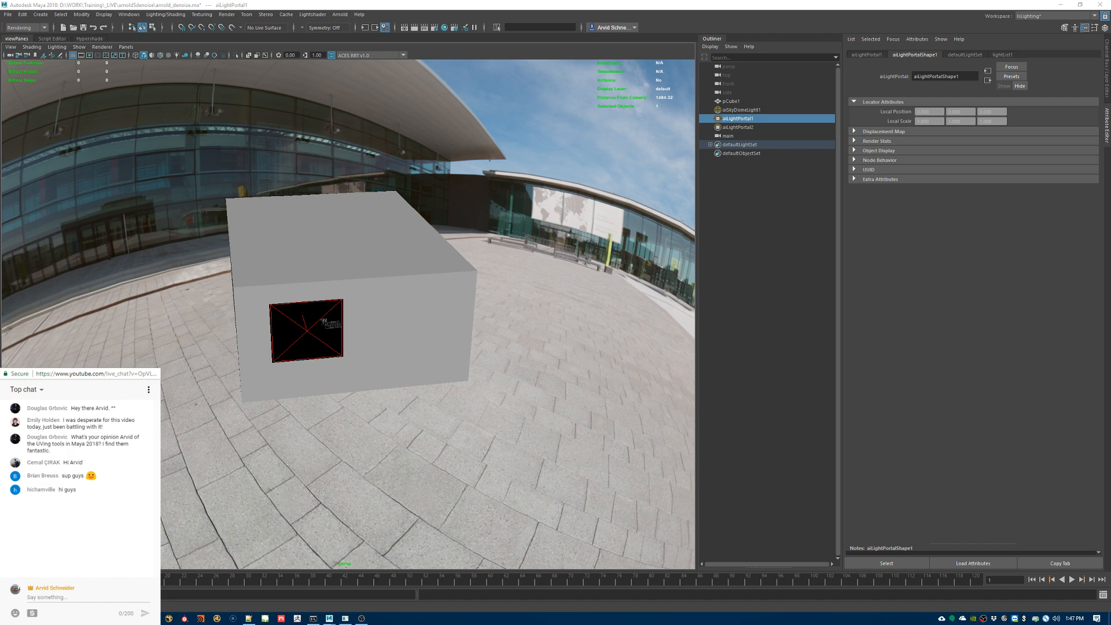
Step: Show the Optix Denoiser documentation page and read its Nvidia driver requirement of at least version 390
mouse_move(217, 618)
mouse_move(257, 566)
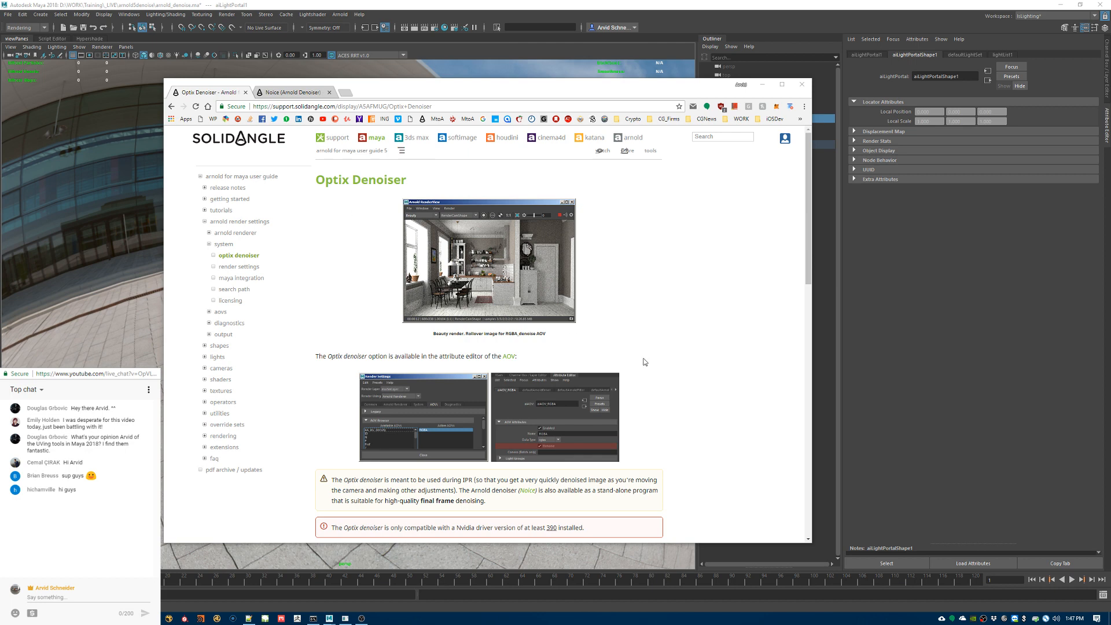
scroll(645, 362, "down", 3)
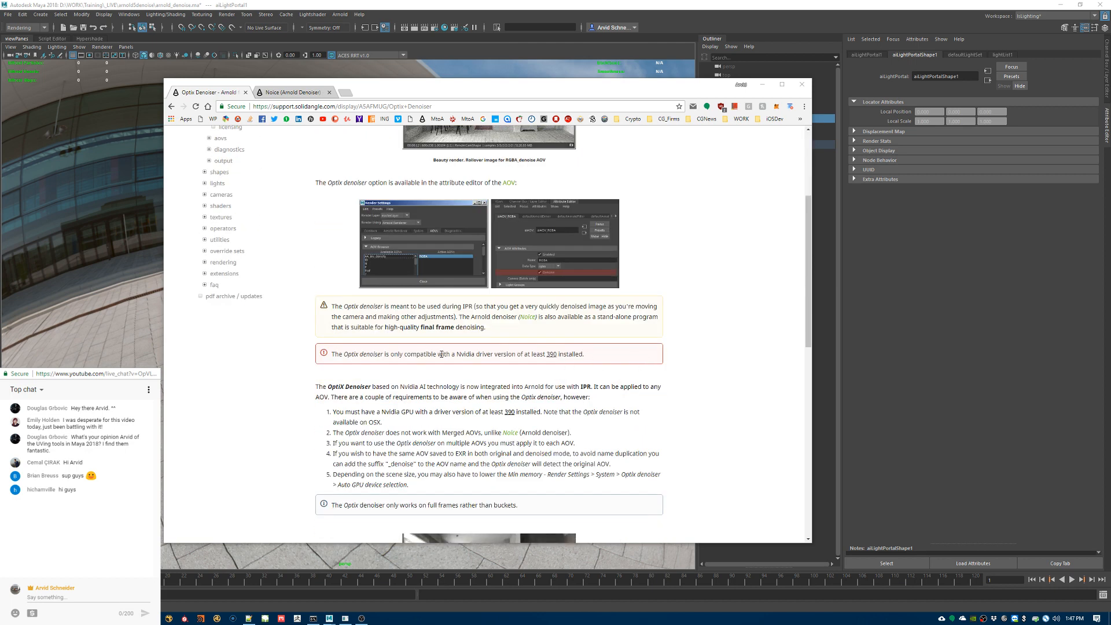
left_click_drag(452, 354, 585, 355)
left_click(528, 360)
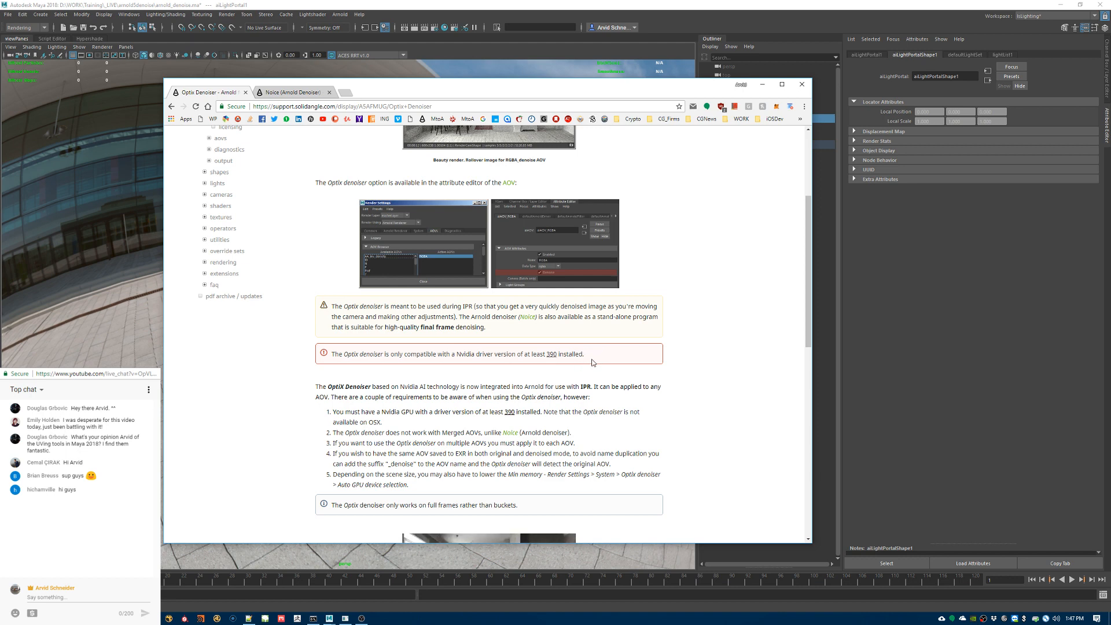
scroll(683, 373, "up", 2)
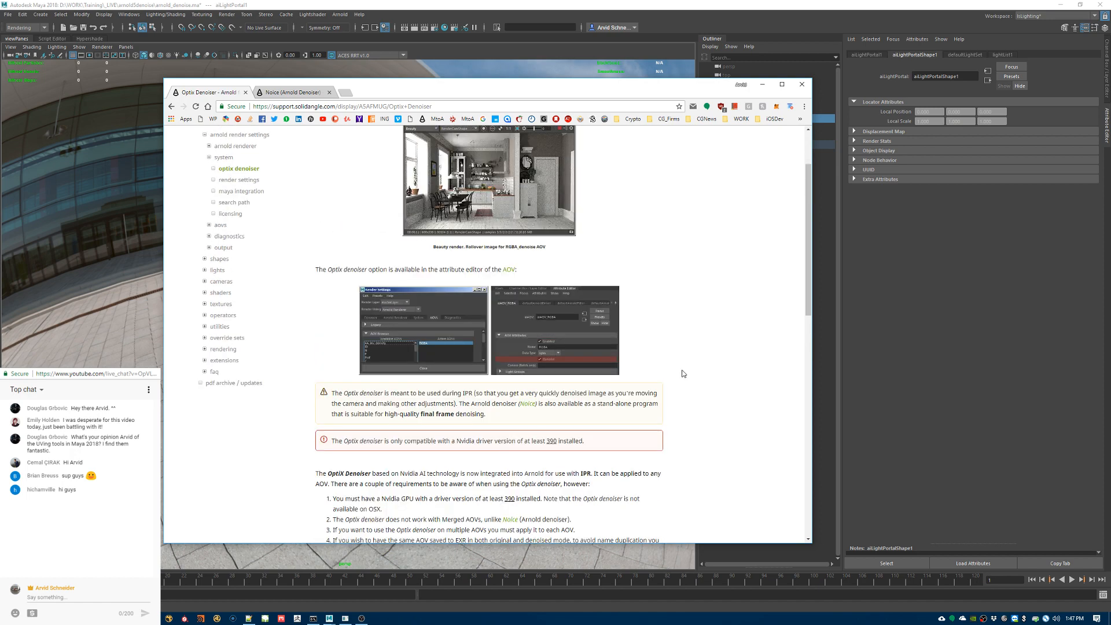
left_click(762, 90)
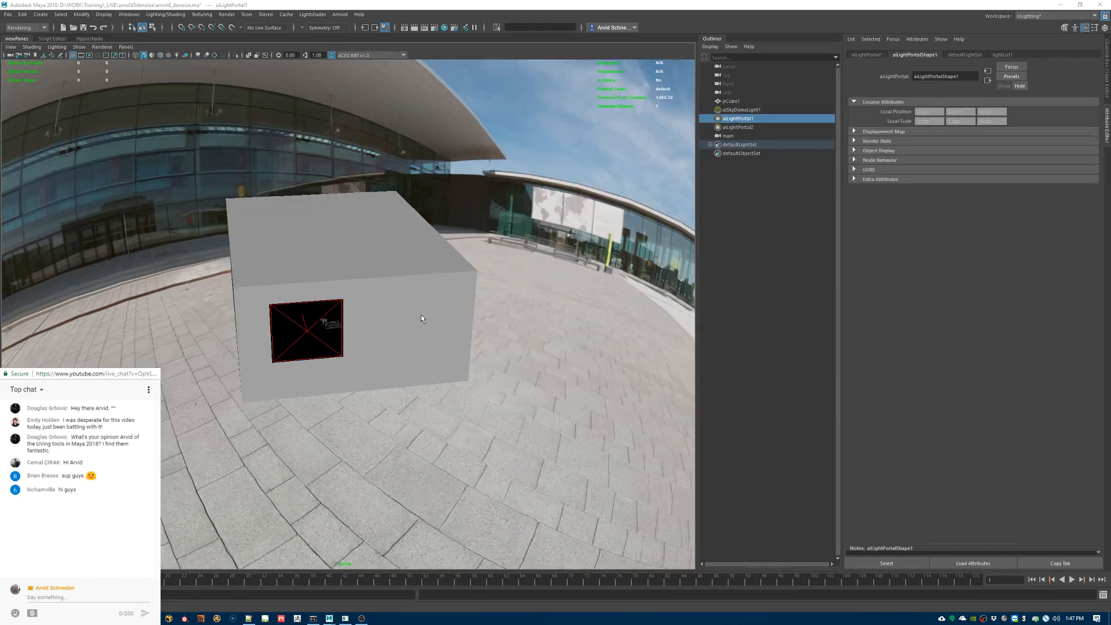
Step: Remove all active AOVs (N, RGBA, Z and diffuse_albedo) from the render settings
mouse_move(422, 314)
left_mouse_down("alt")
mouse_move(359, 297)
mouse_move(410, 302)
left_mouse_up("alt")
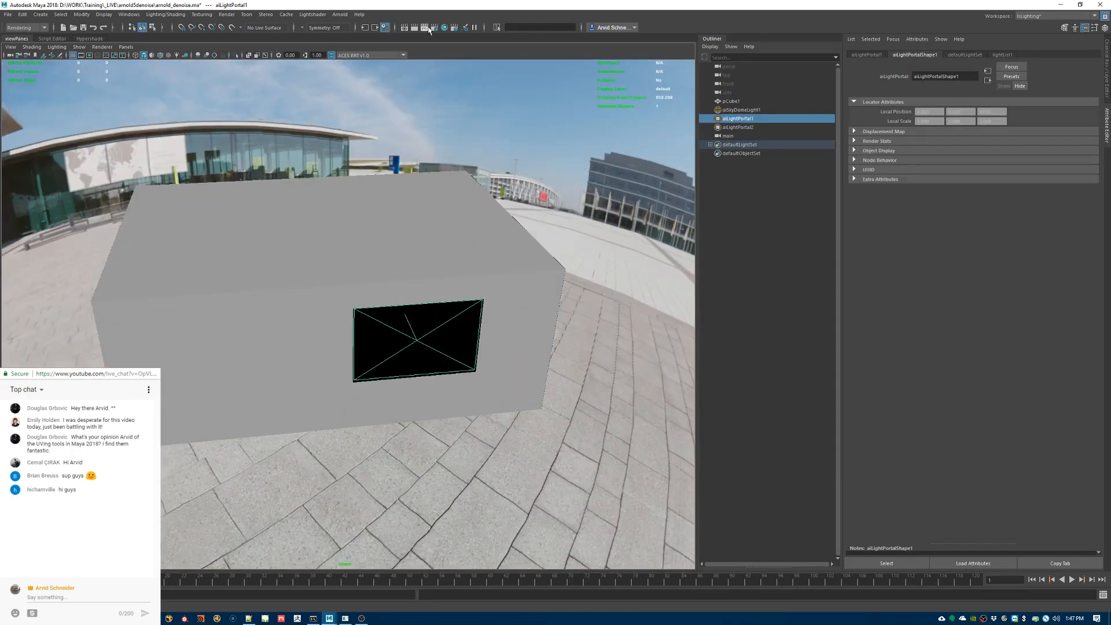
left_click(428, 27)
left_click(492, 152)
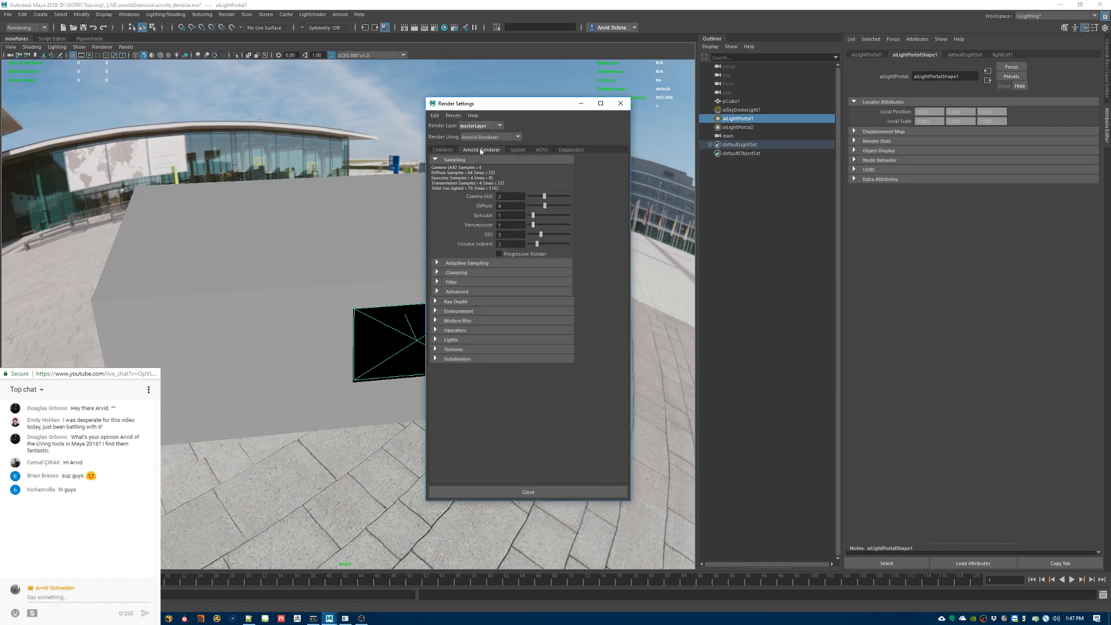
left_click(520, 151)
left_click(543, 149)
left_click_drag(524, 198, 547, 250)
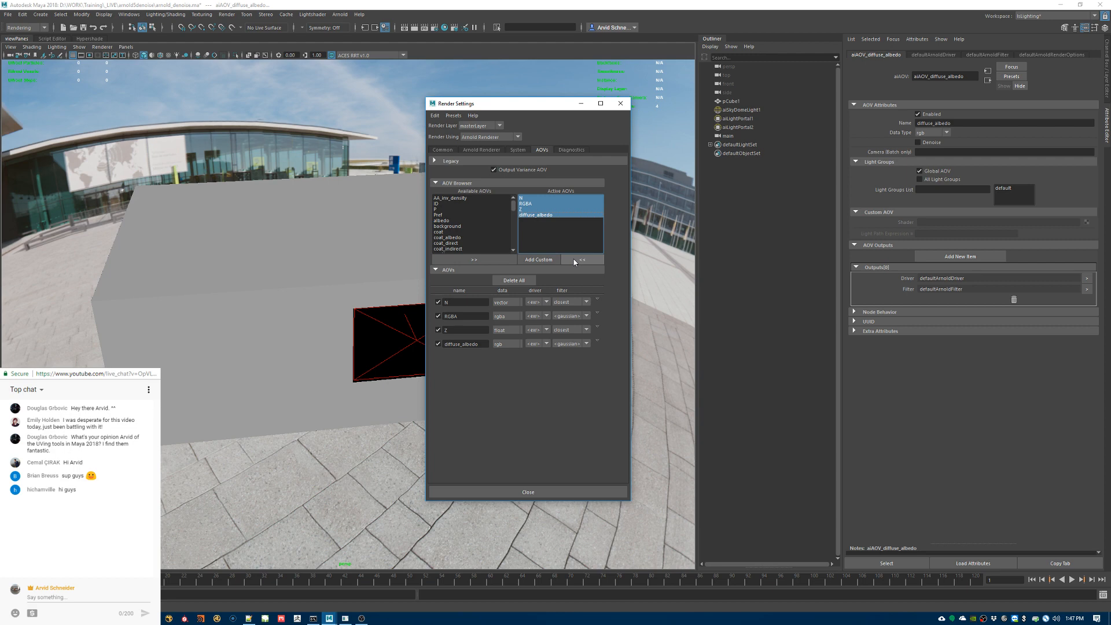
left_click(574, 260)
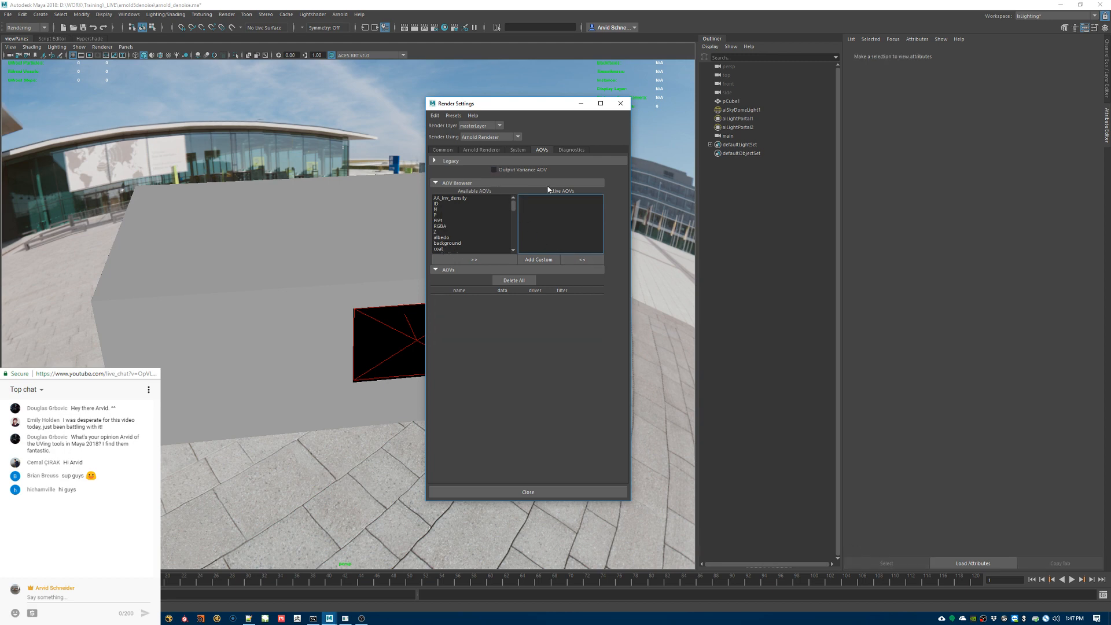
Step: Examine the Optix Denoiser's automatic and manual GPU device selection settings
left_click(523, 150)
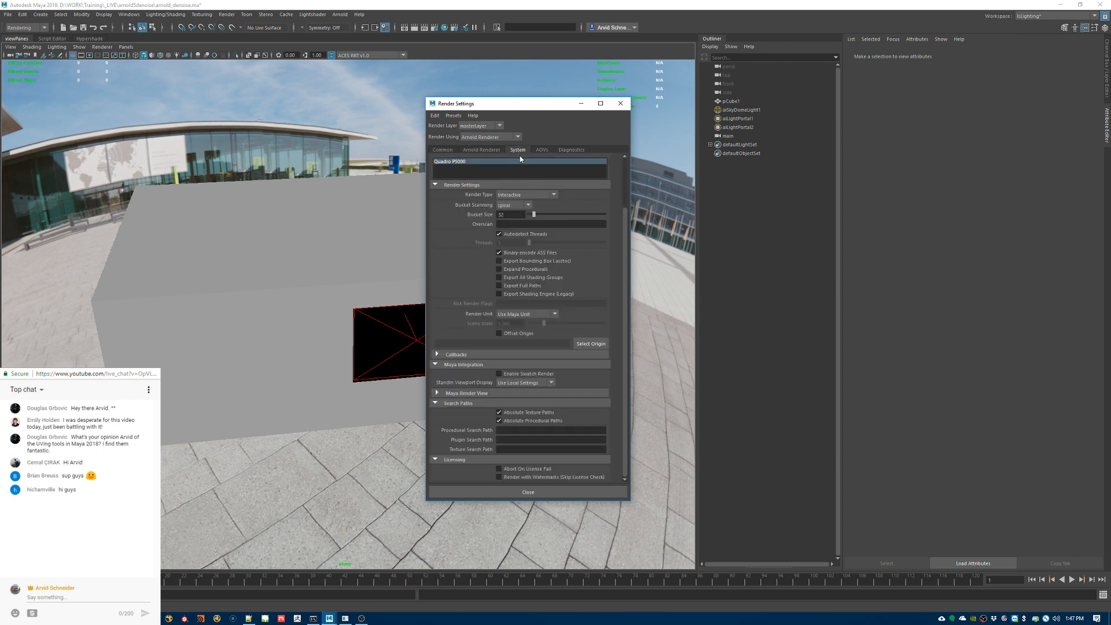
scroll(433, 234, "up", 2)
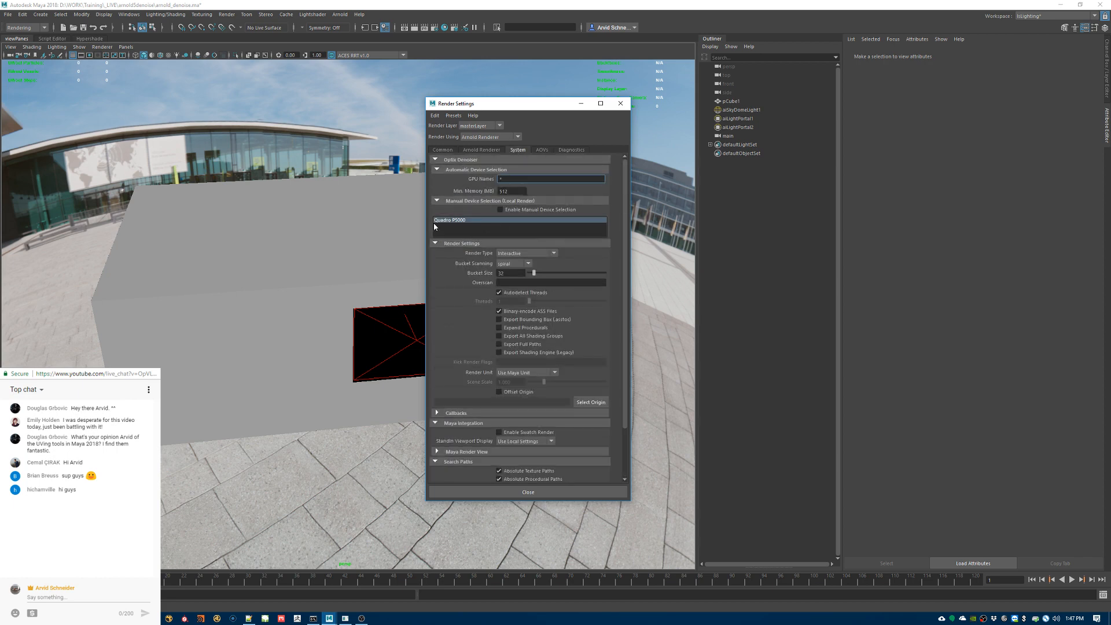
Step: Set the Camera (AA) samples to 4 and the Diffuse samples to 2, and expand the ray depth settings
left_click(481, 150)
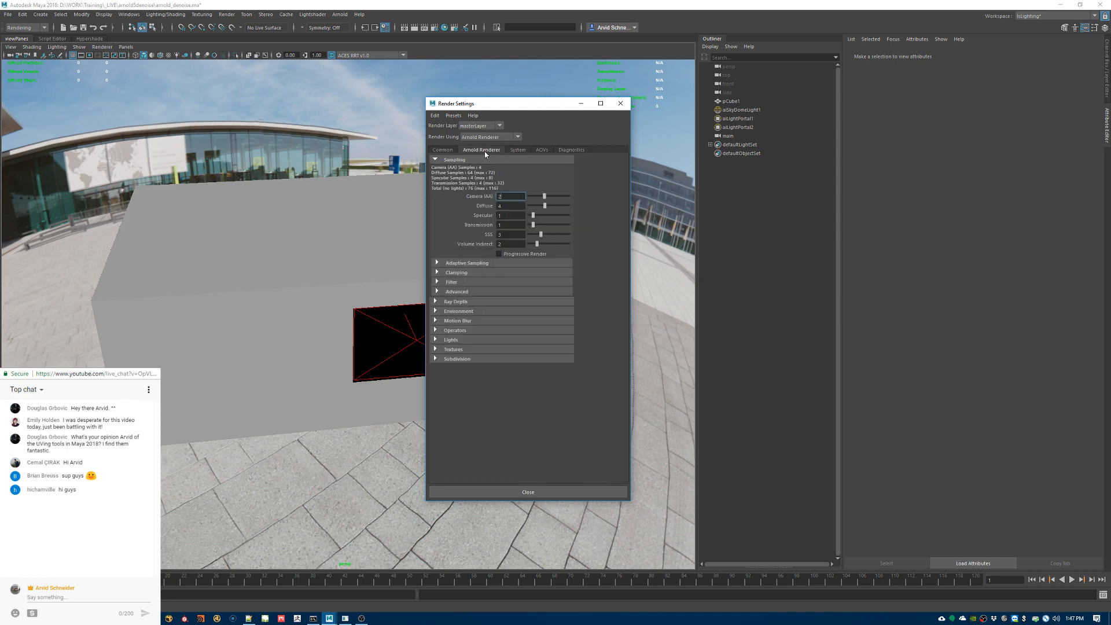
type("4")
key("Tab")
type("2")
key("Return")
left_click(456, 302)
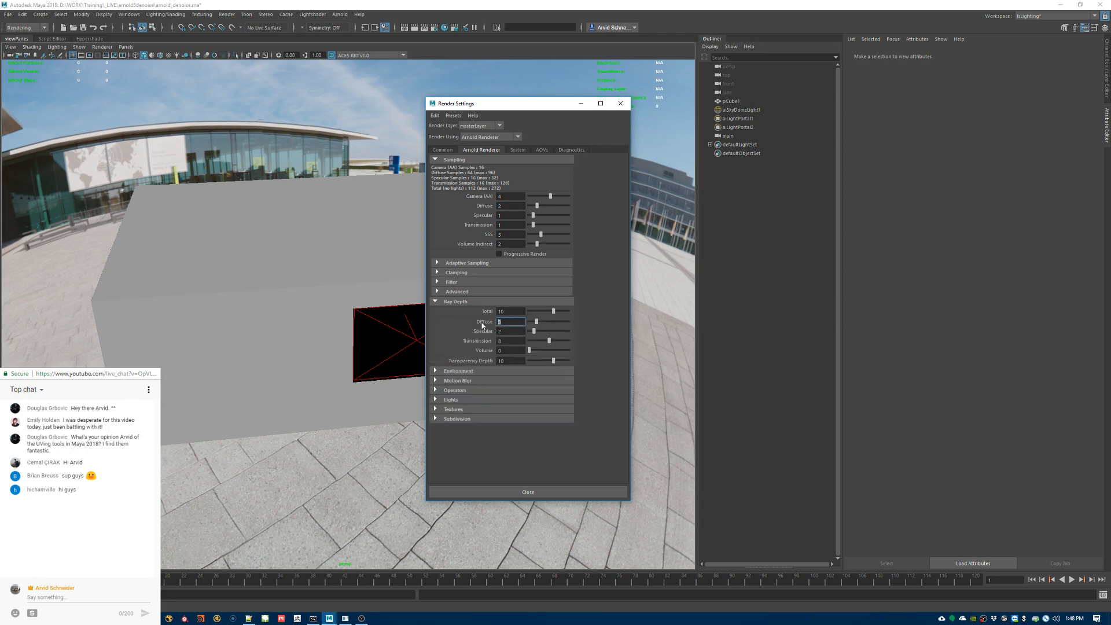
left_click(503, 321)
Step: Save the scene and start an Arnold render in the Arnold RenderView
left_click(339, 15)
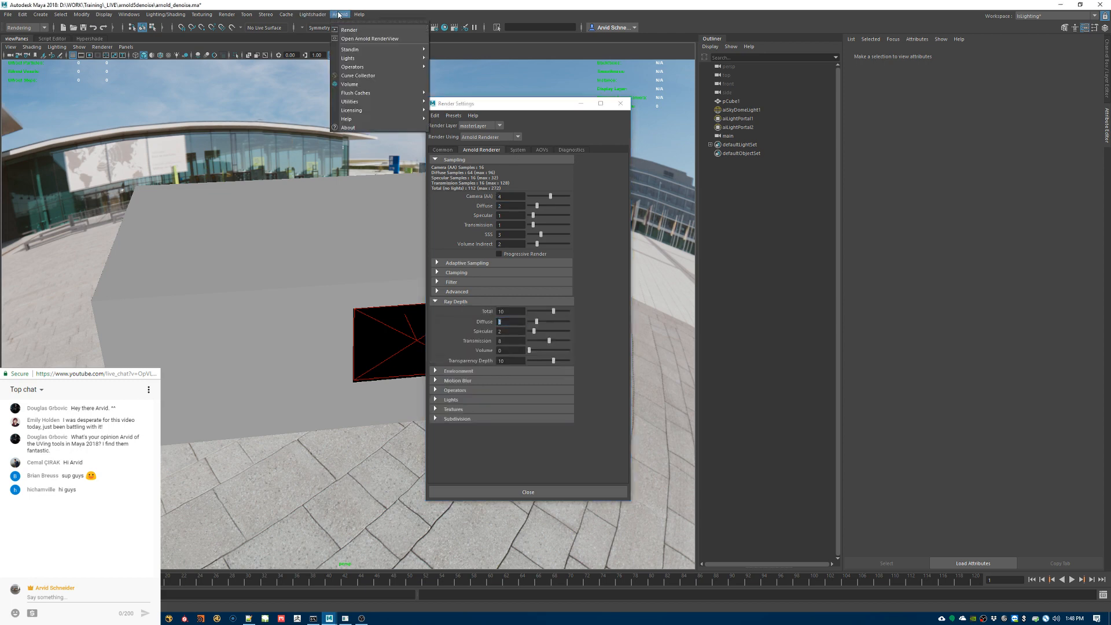
left_click(352, 3)
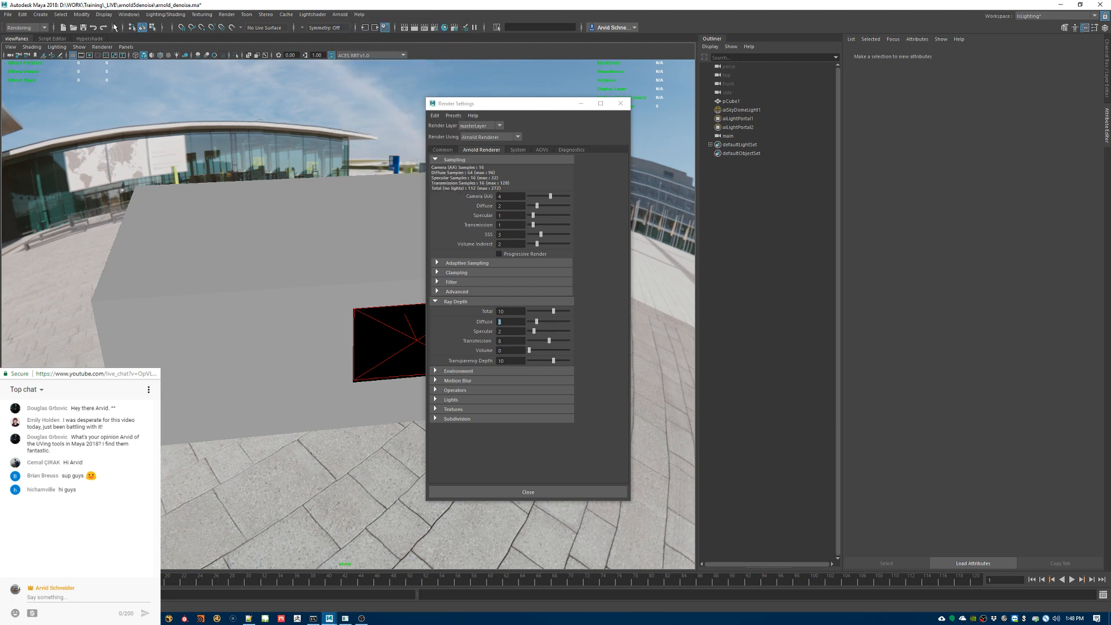
left_click(83, 28)
left_click(340, 14)
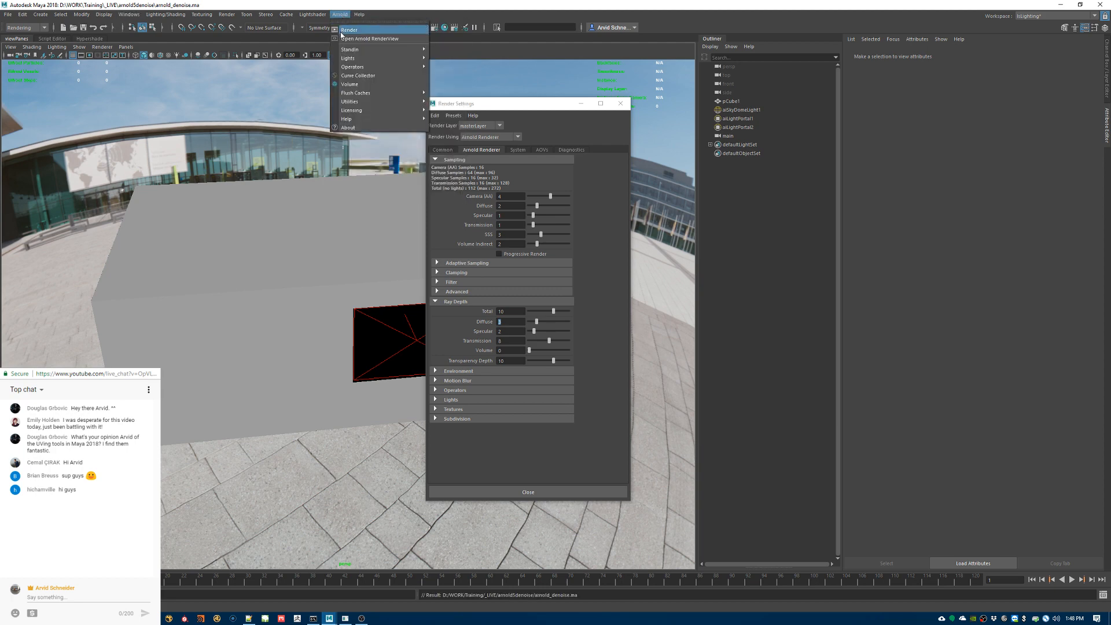
left_click(346, 30)
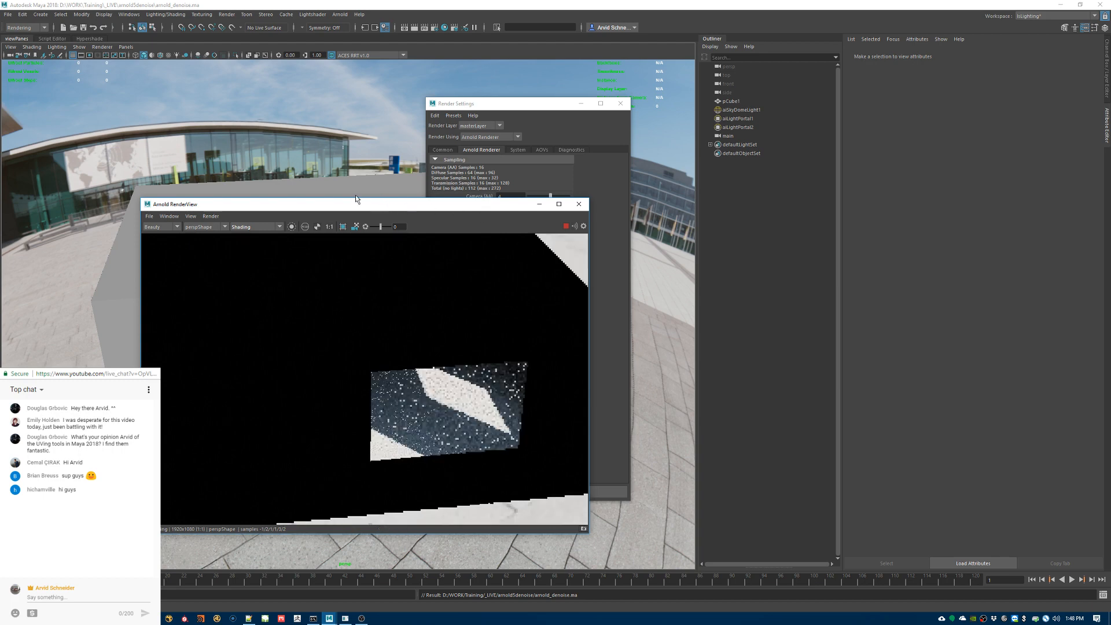
left_click_drag(342, 208, 576, 194)
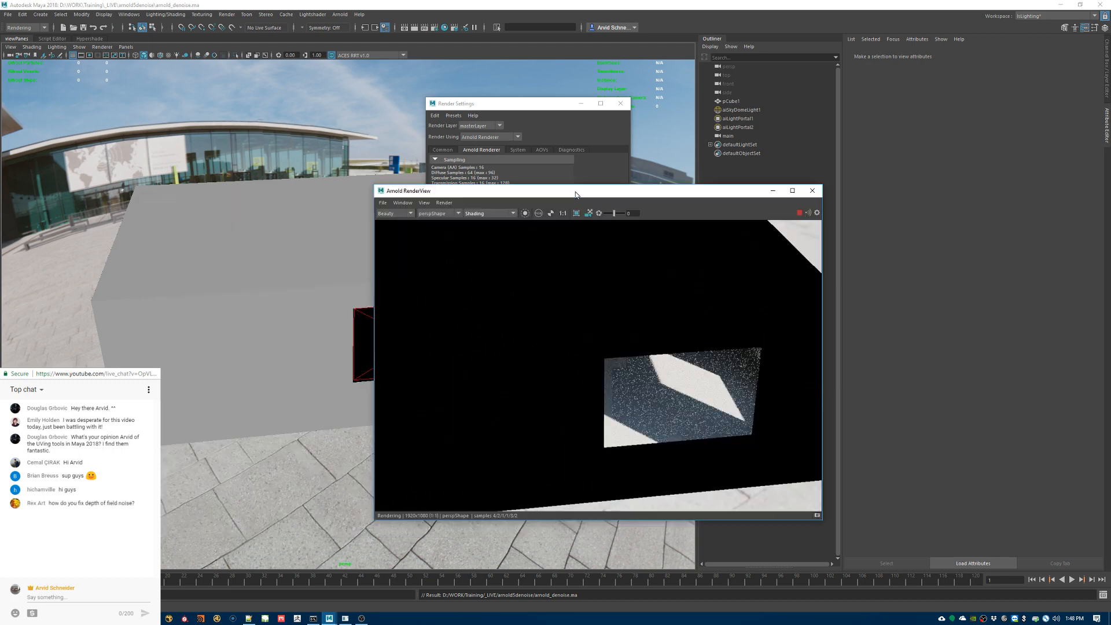
Step: Switch the render camera to mainShape and reduce the test resolution to 960x540, keeping the sampling settings visible beside the render
left_click(431, 214)
left_click(431, 221)
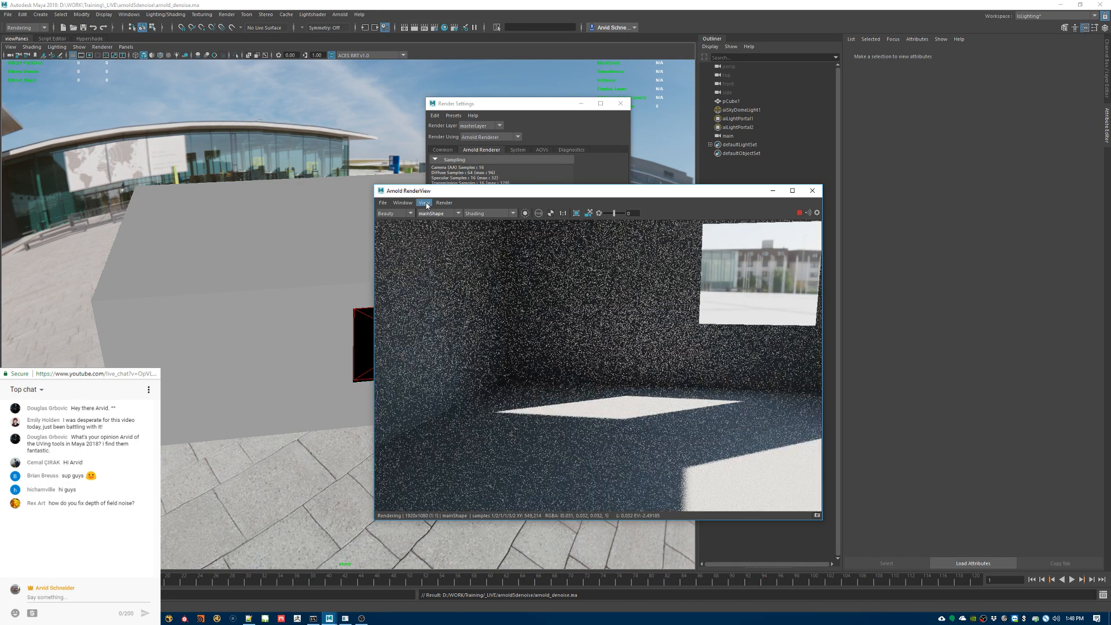
left_click(425, 203)
mouse_move(478, 284)
left_click(505, 300)
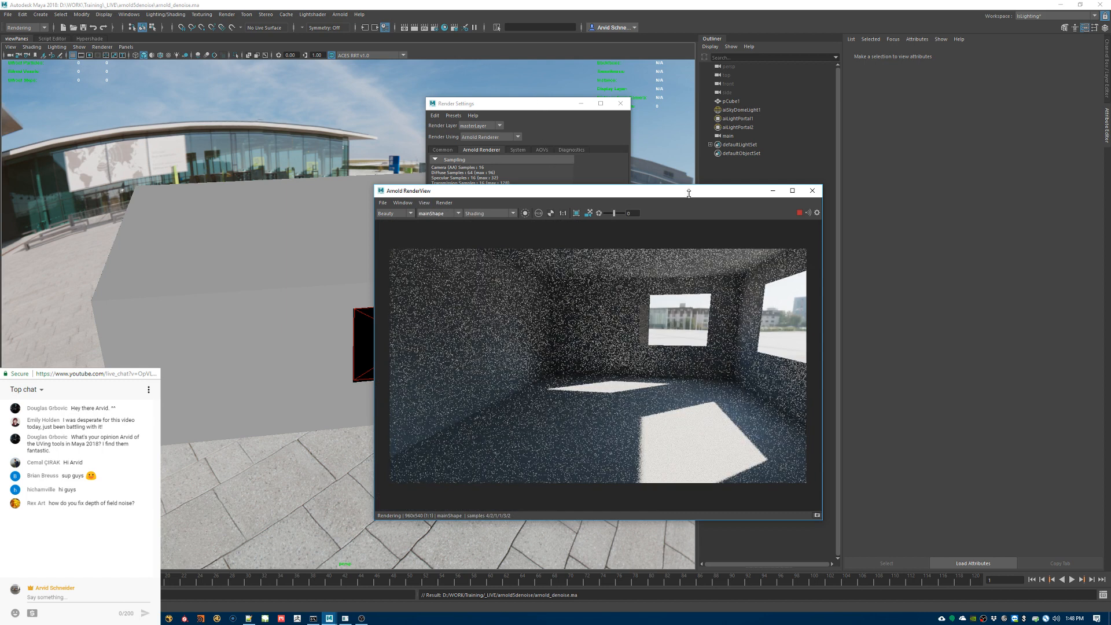
left_click_drag(671, 190, 649, 217)
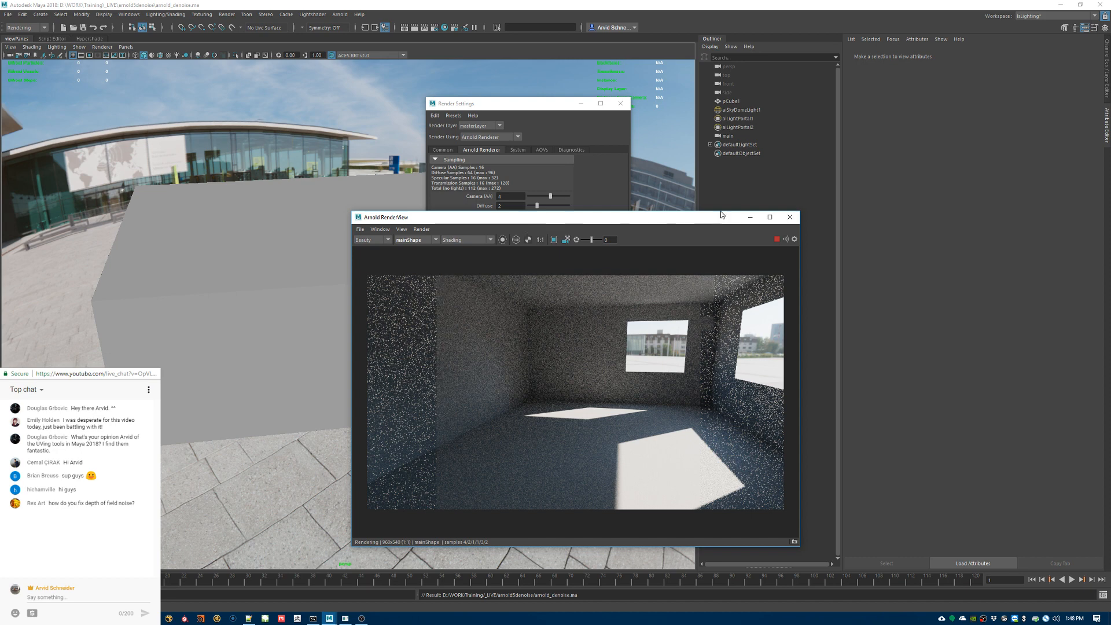
left_click_drag(490, 212, 682, 215)
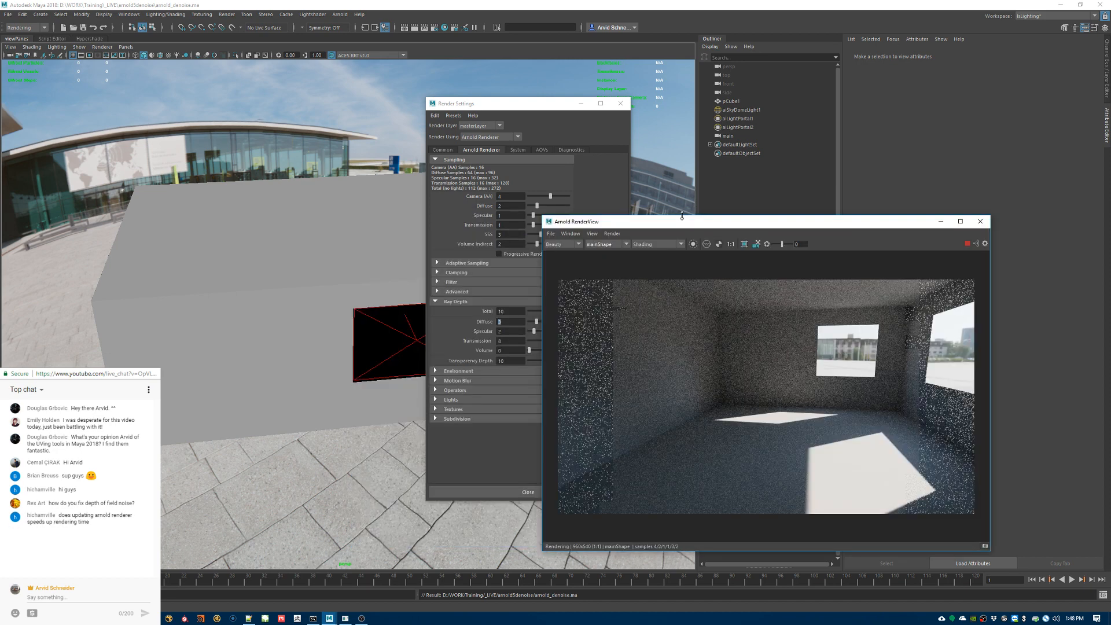
Step: Switch the render camera to perspShape, frame aiLightPortal1, and move the perspective view inside the room
left_click(609, 246)
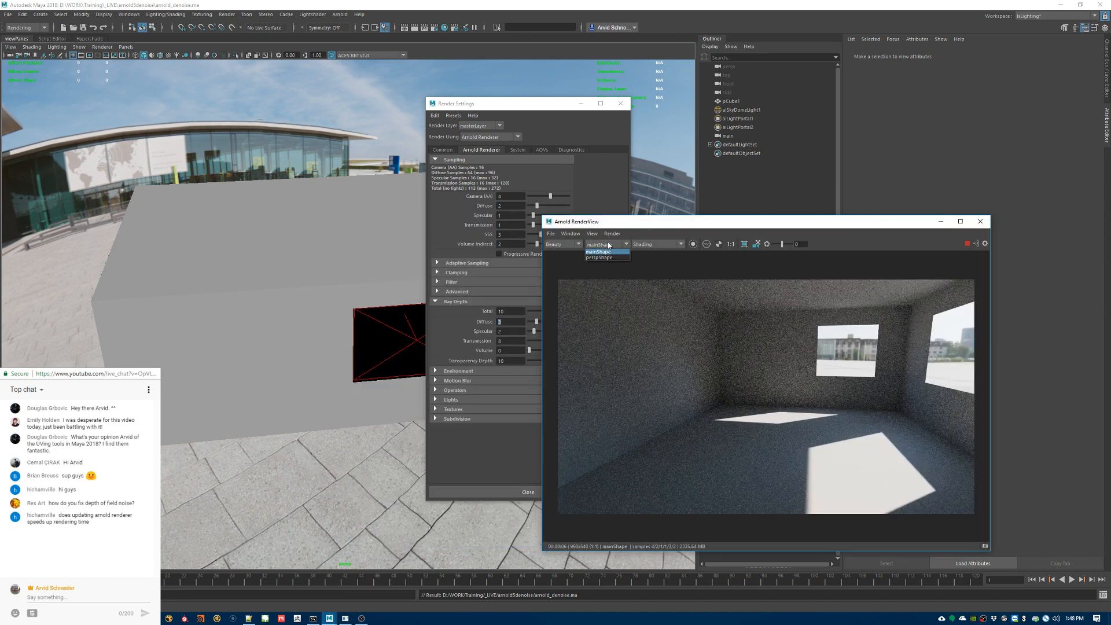
left_click(595, 258)
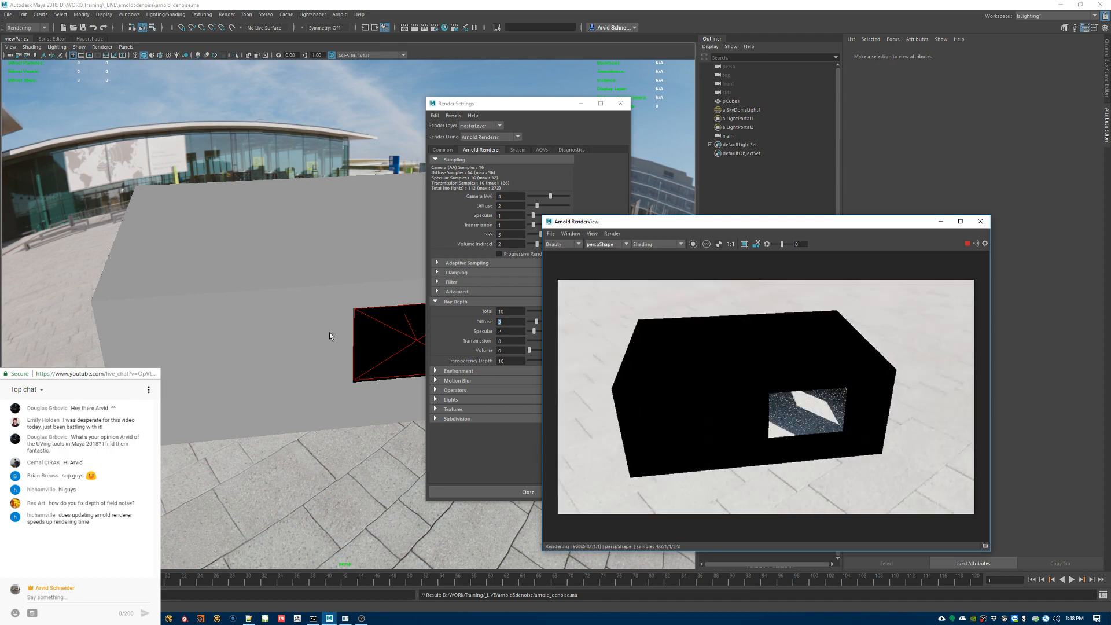
left_click(411, 340)
key("f")
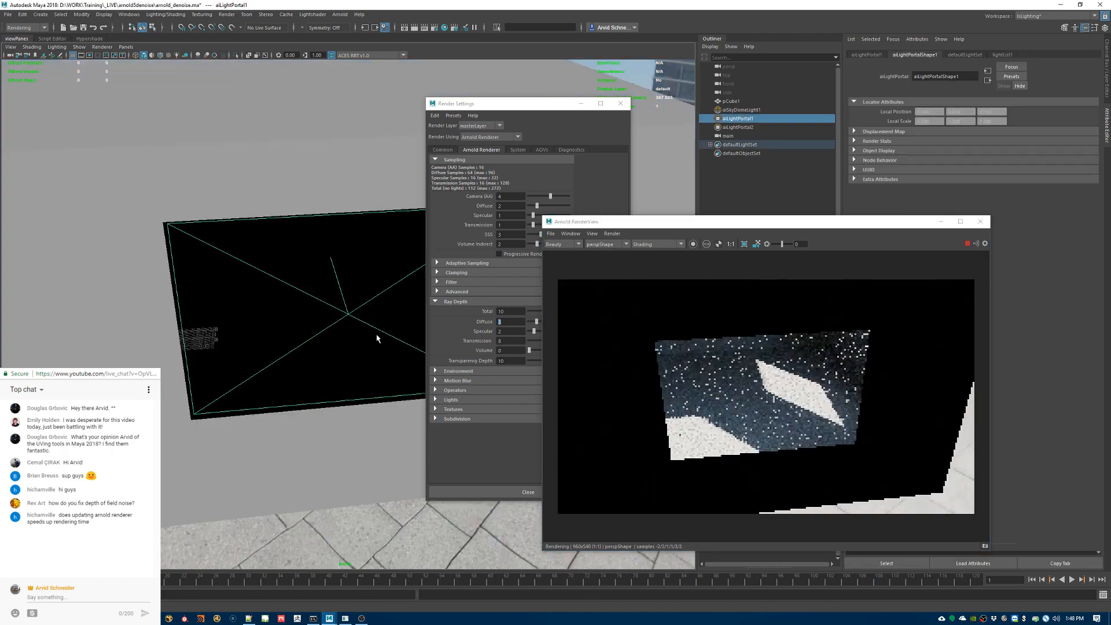
left_click_drag(377, 337, 302, 293, "alt")
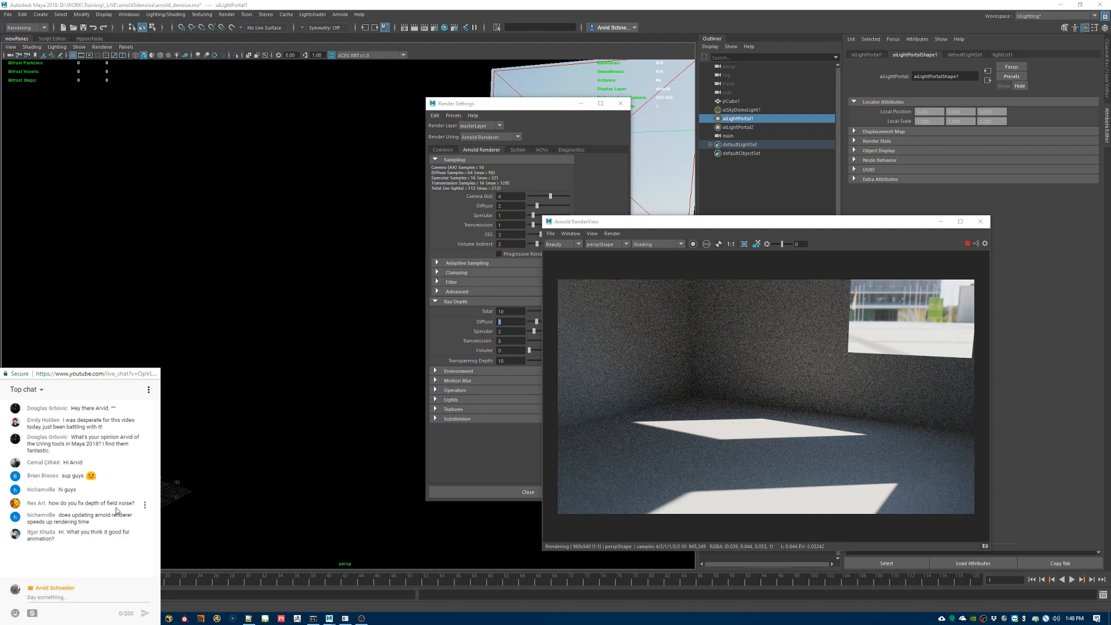
left_click_drag(100, 503, 135, 502)
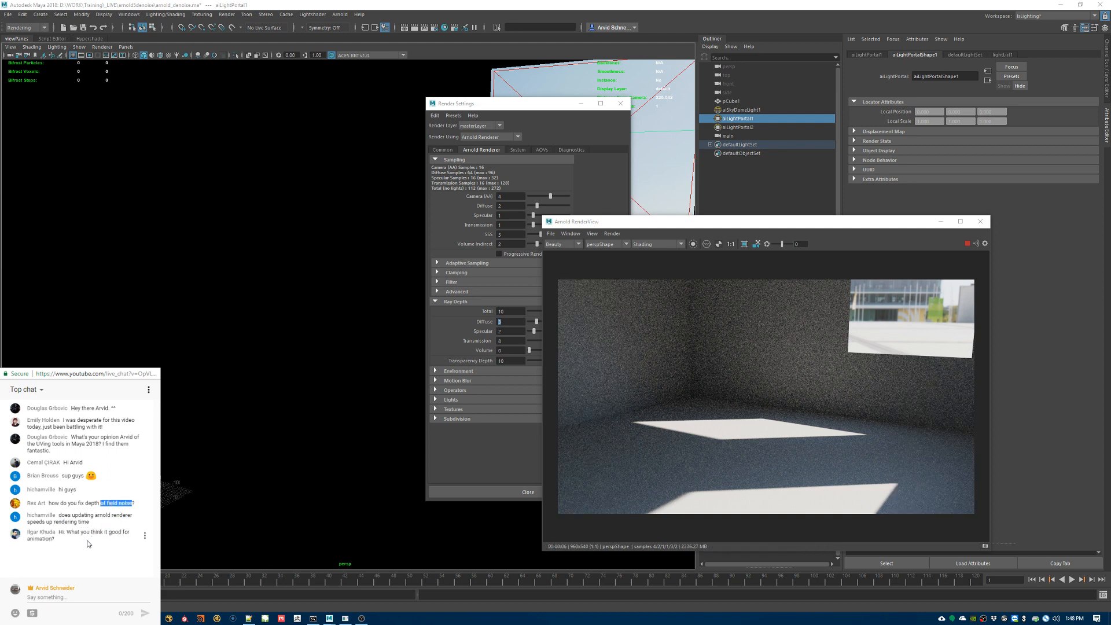
left_click_drag(68, 521, 78, 521)
left_click(93, 518)
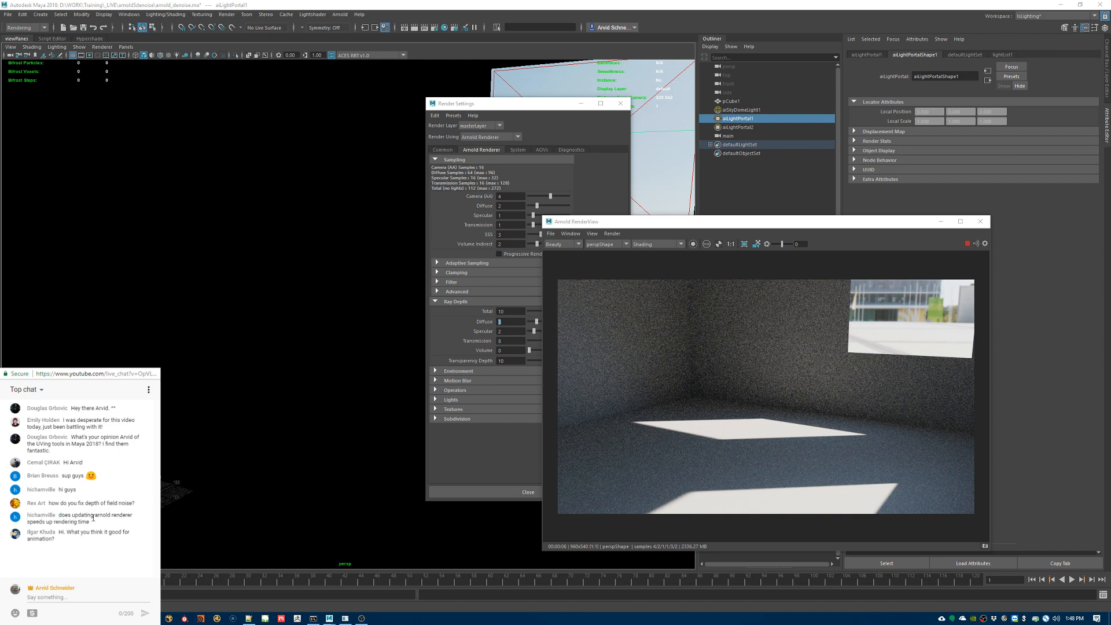
left_click(611, 233)
left_click(803, 223)
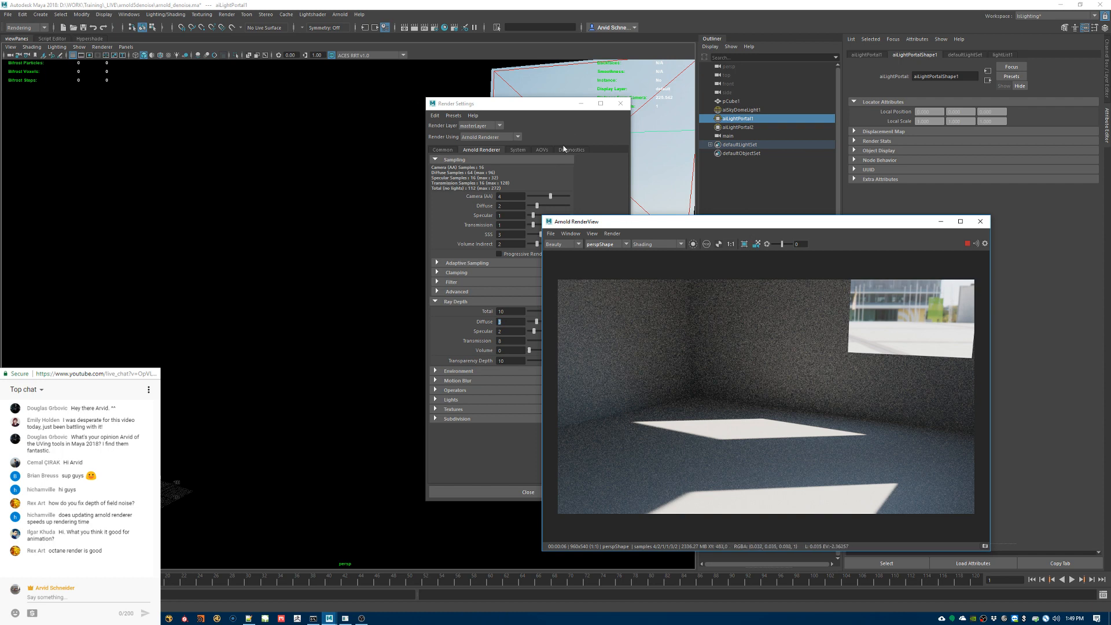
Step: Arrange the render settings beside the render view and add RGBA to the active AOVs
left_click_drag(534, 107, 380, 113)
left_click_drag(677, 222, 644, 184)
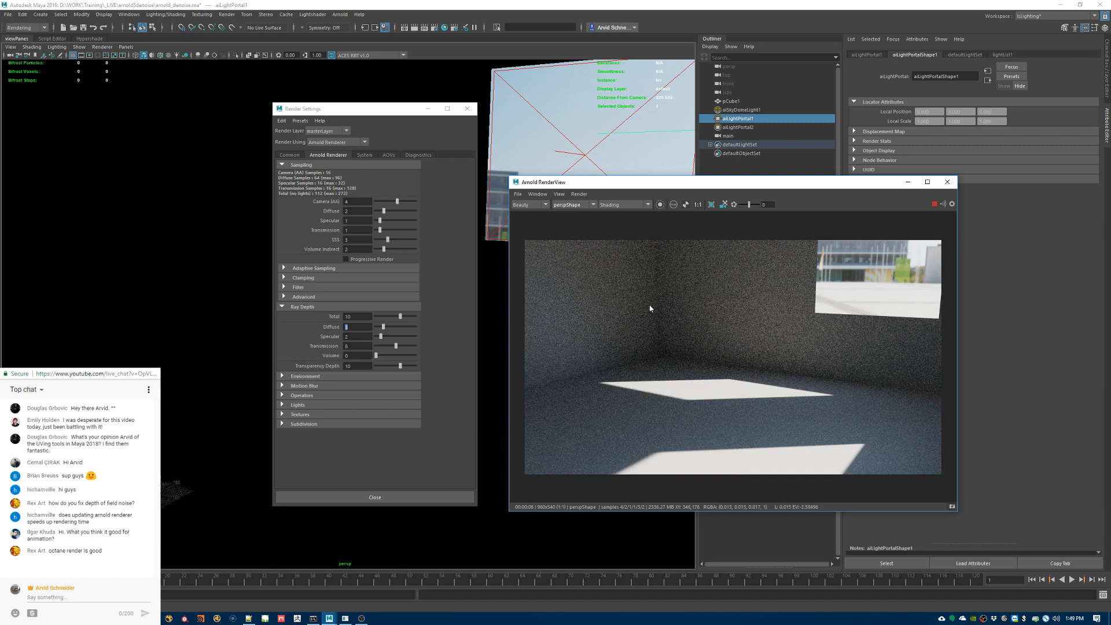
left_click_drag(396, 113, 482, 133)
left_click(452, 175)
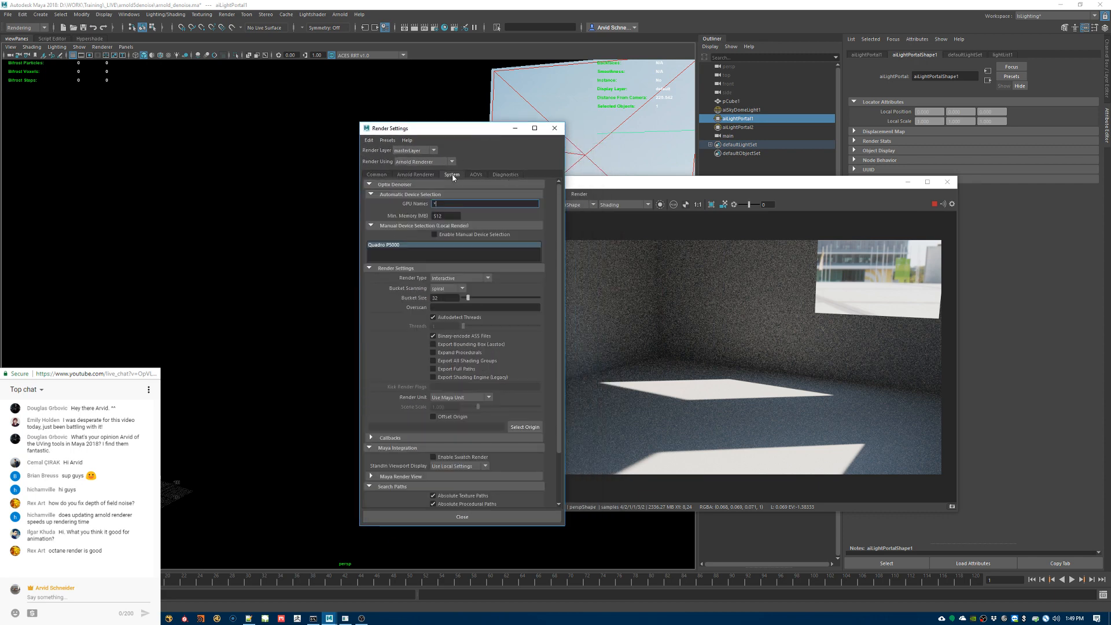
left_click(484, 174)
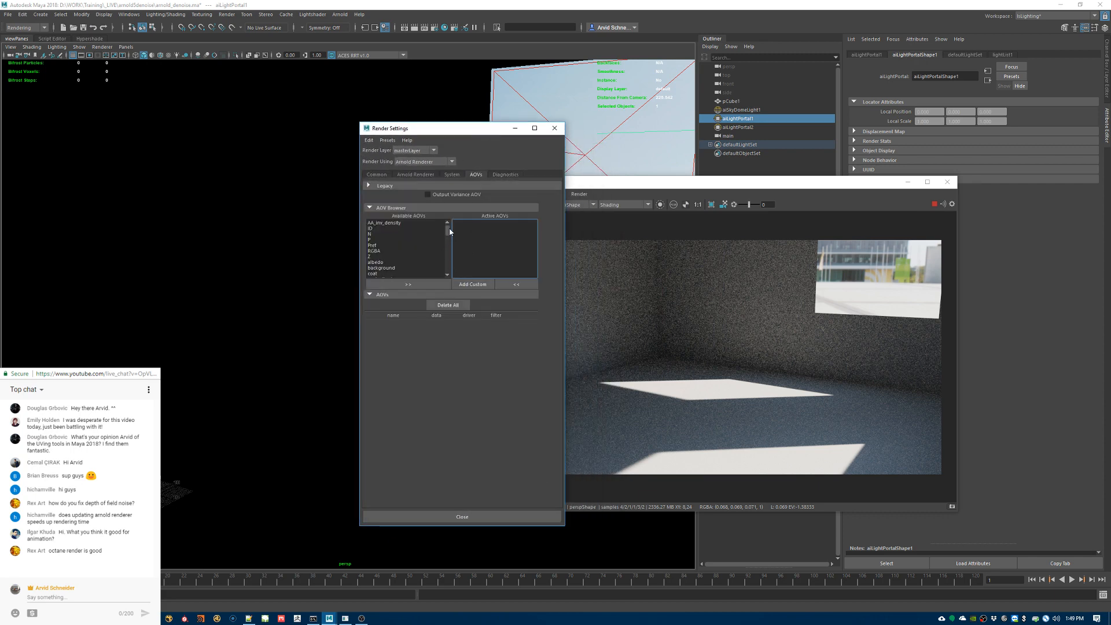
left_click(388, 251)
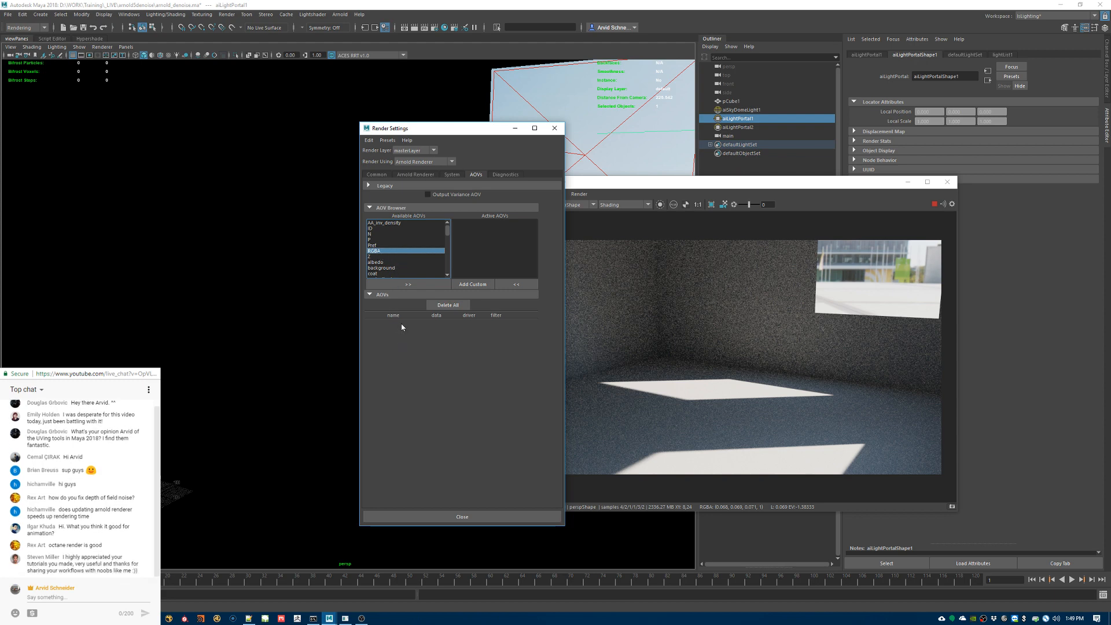
left_click(404, 283)
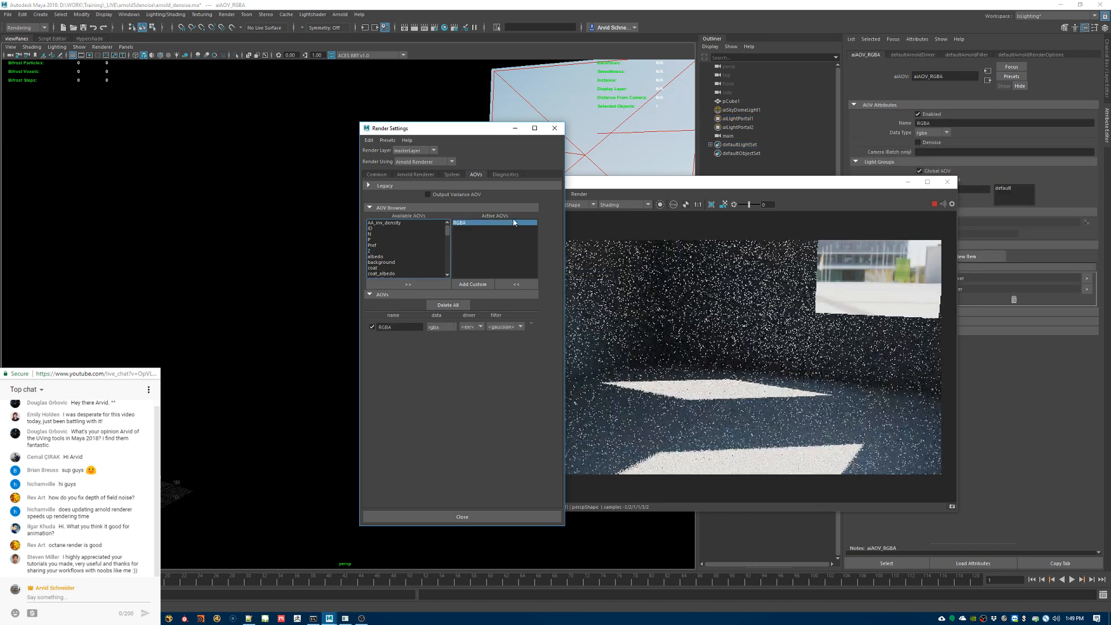
Step: Select the RGBA AOV node and enable its Denoise option
left_click_drag(436, 128, 294, 116)
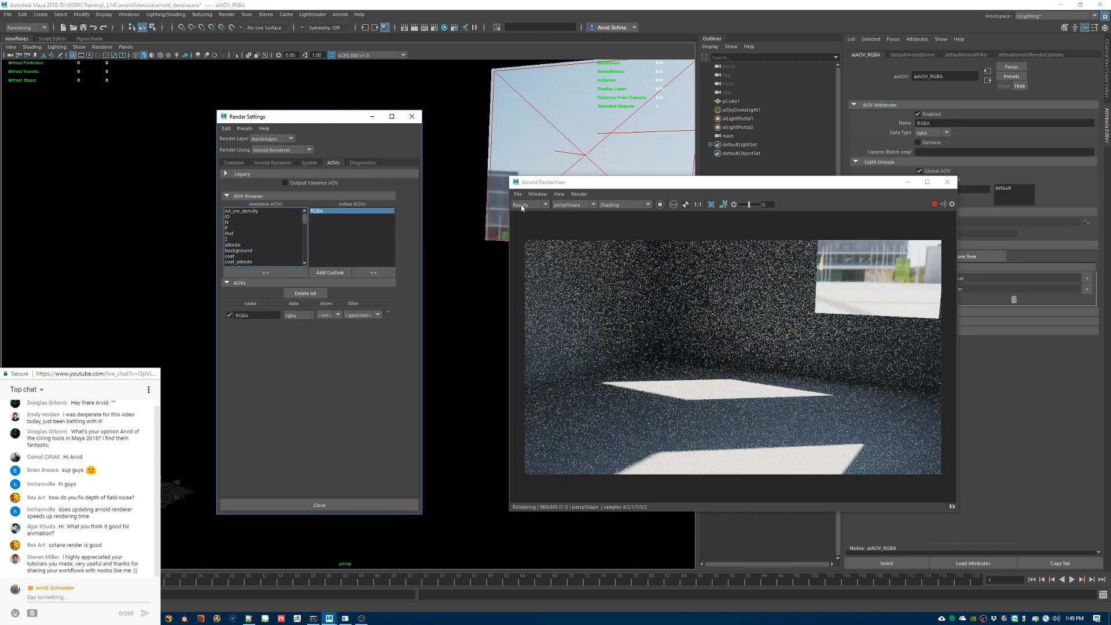
left_click(528, 205)
left_click(521, 212)
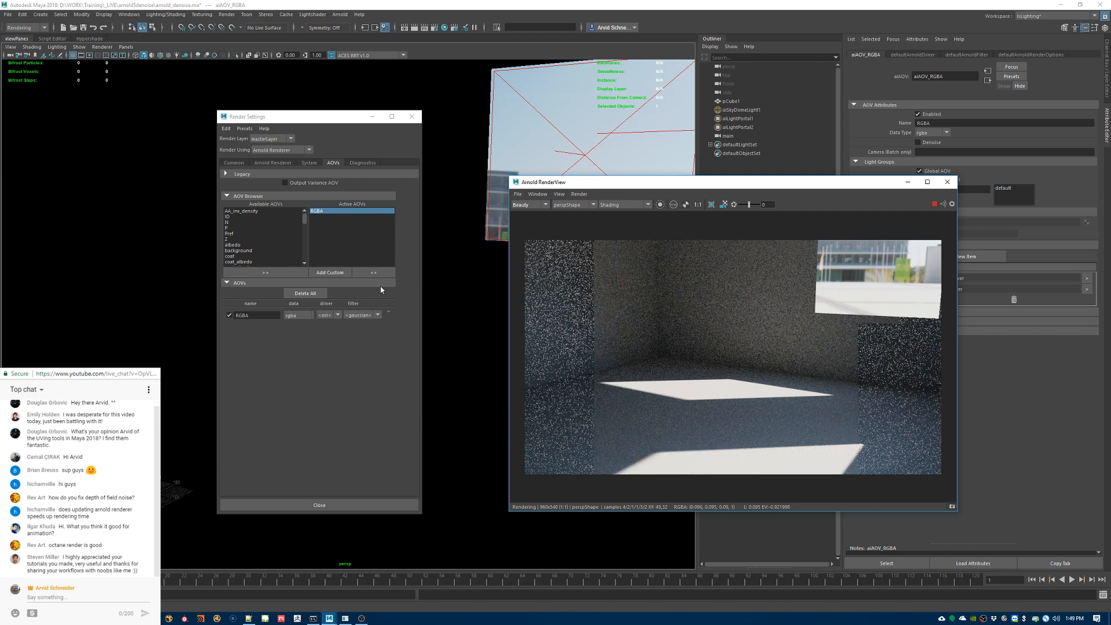
left_click(389, 313)
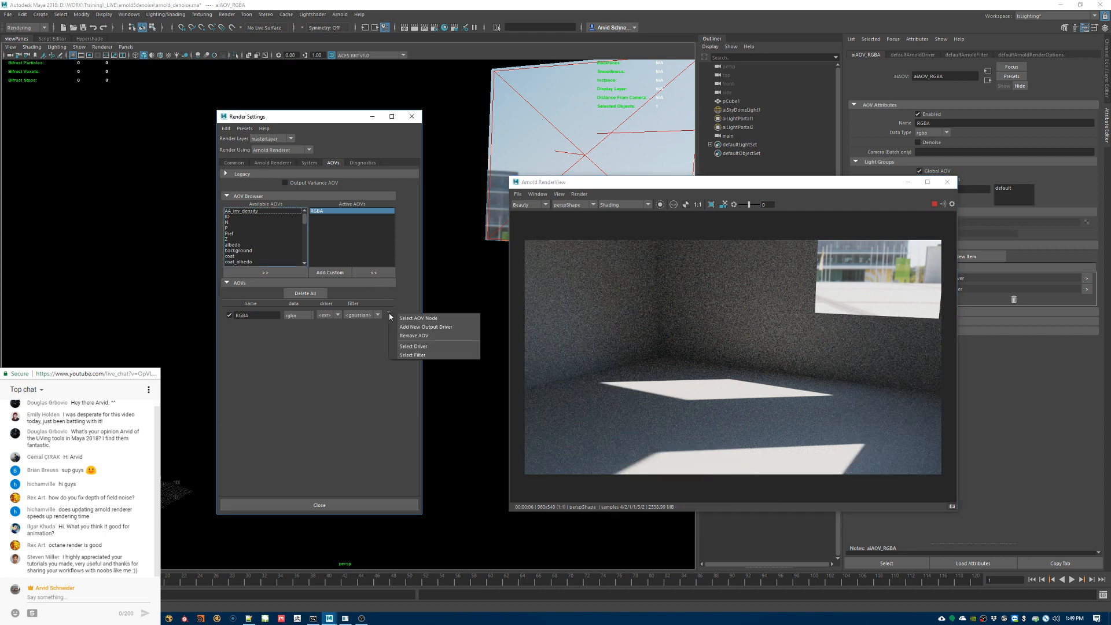
left_click(412, 318)
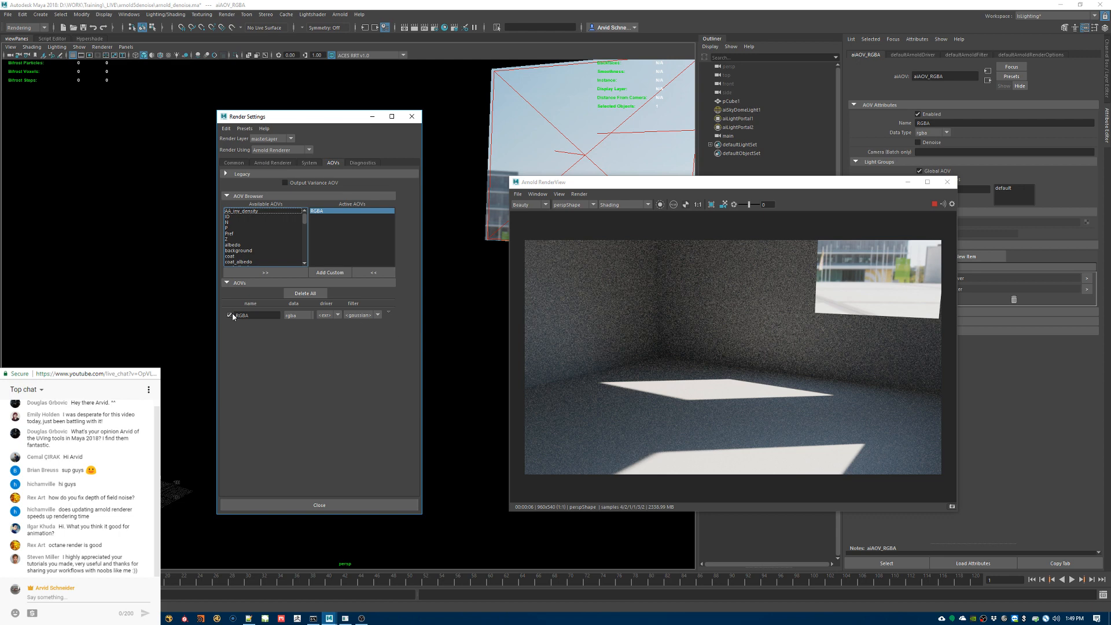
left_click(390, 314)
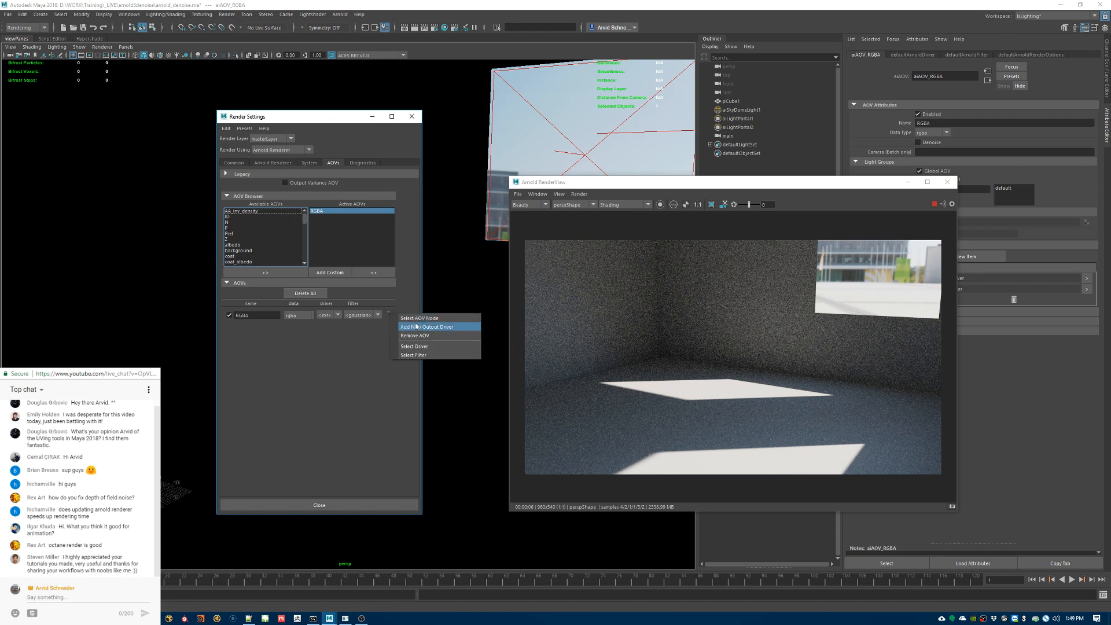
left_click(768, 185)
left_click_drag(768, 185, 639, 240)
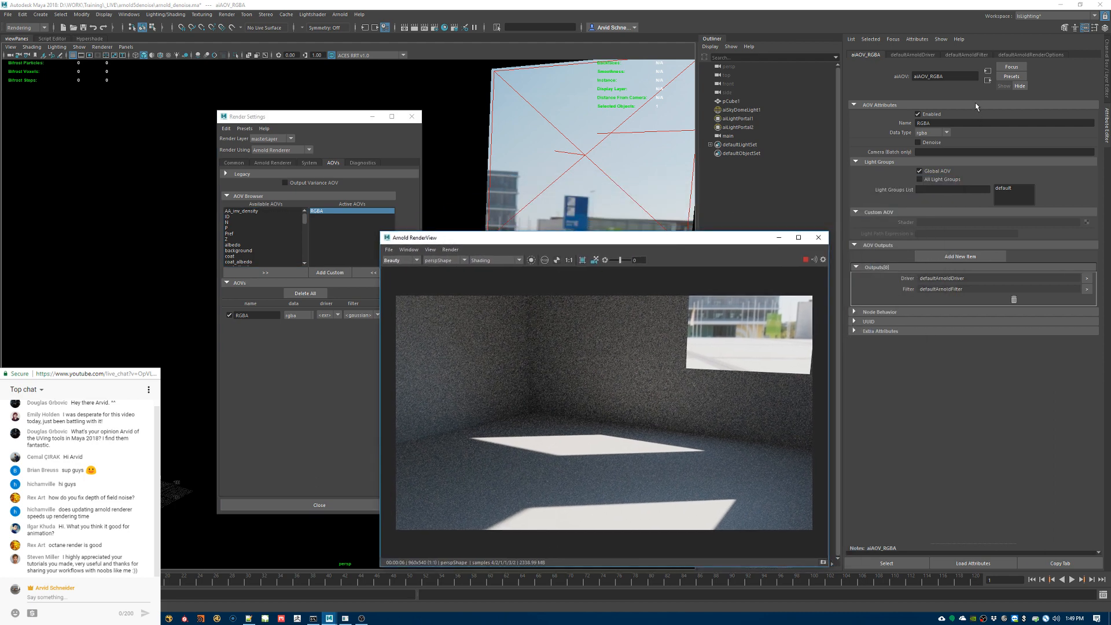
left_click(935, 143)
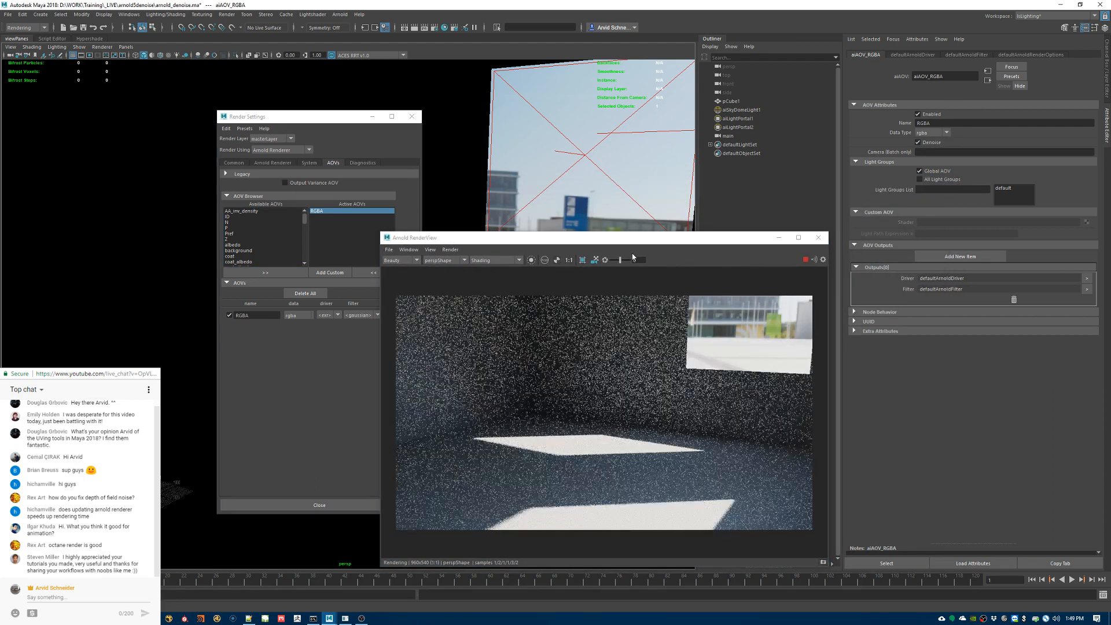
Step: Check the AOV choices in the Arnold RenderView, close it, and reopen it to render the scene again
left_click_drag(574, 238, 677, 207)
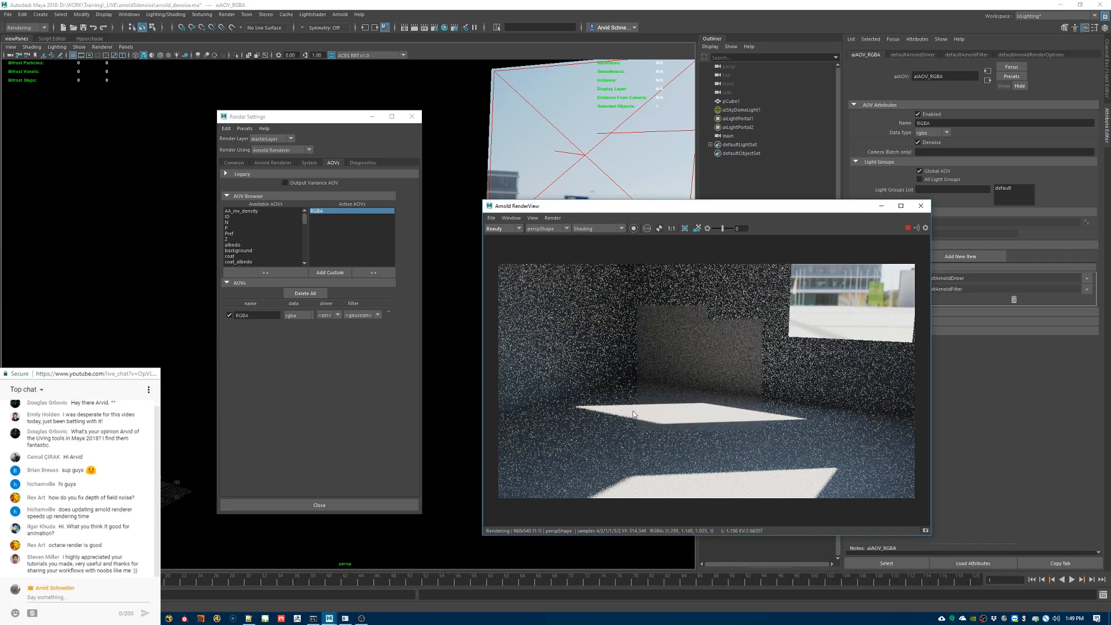
left_click(500, 229)
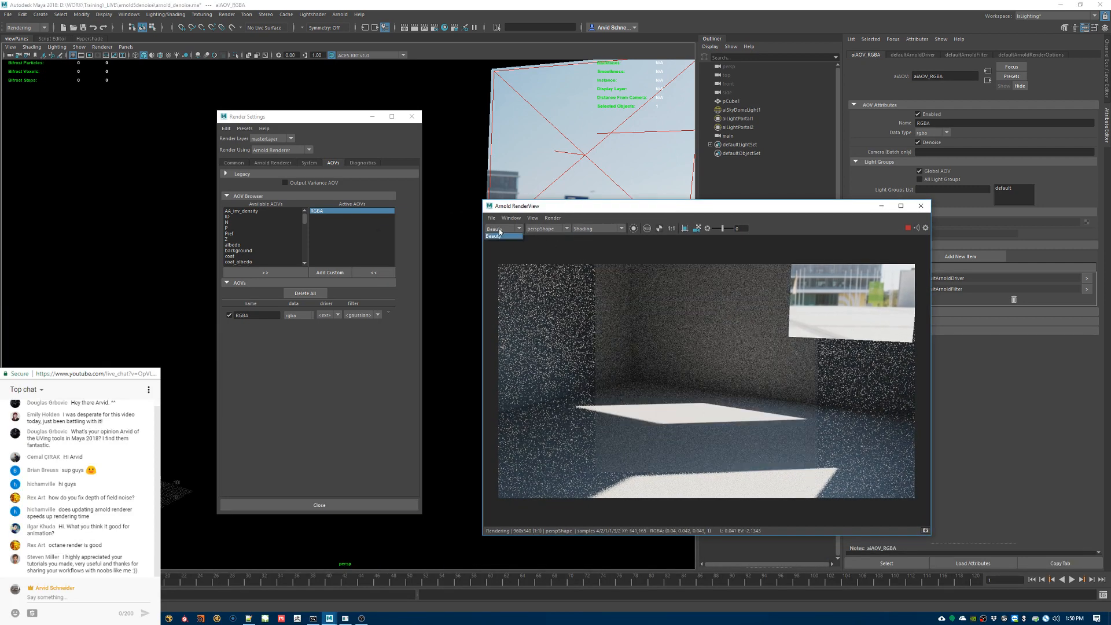
left_click(496, 236)
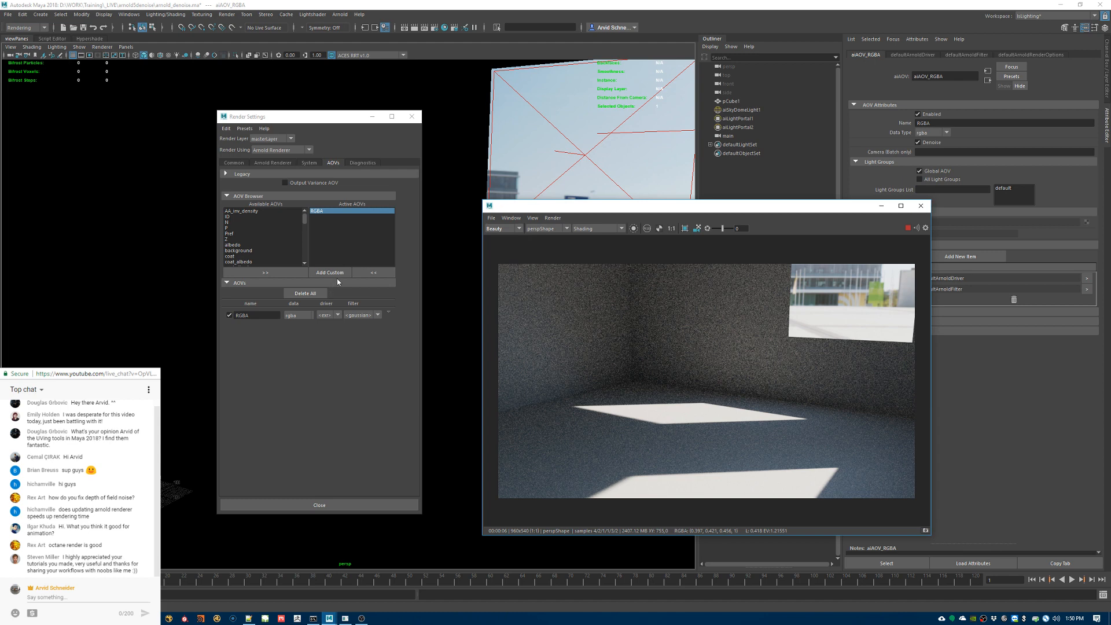
left_click(921, 206)
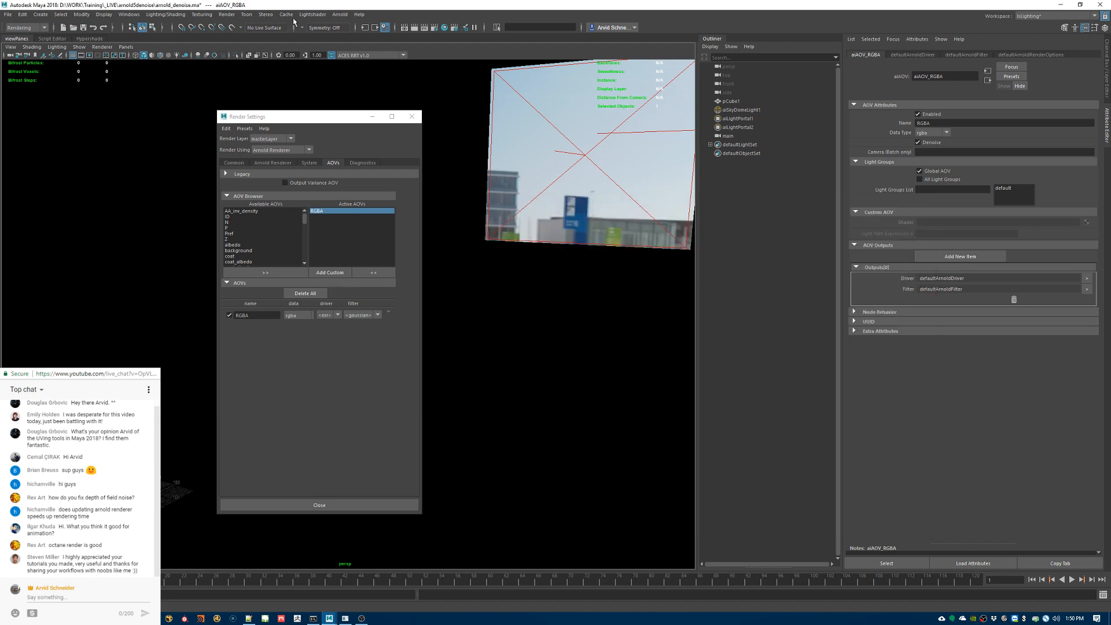
left_click(340, 14)
left_click(353, 25)
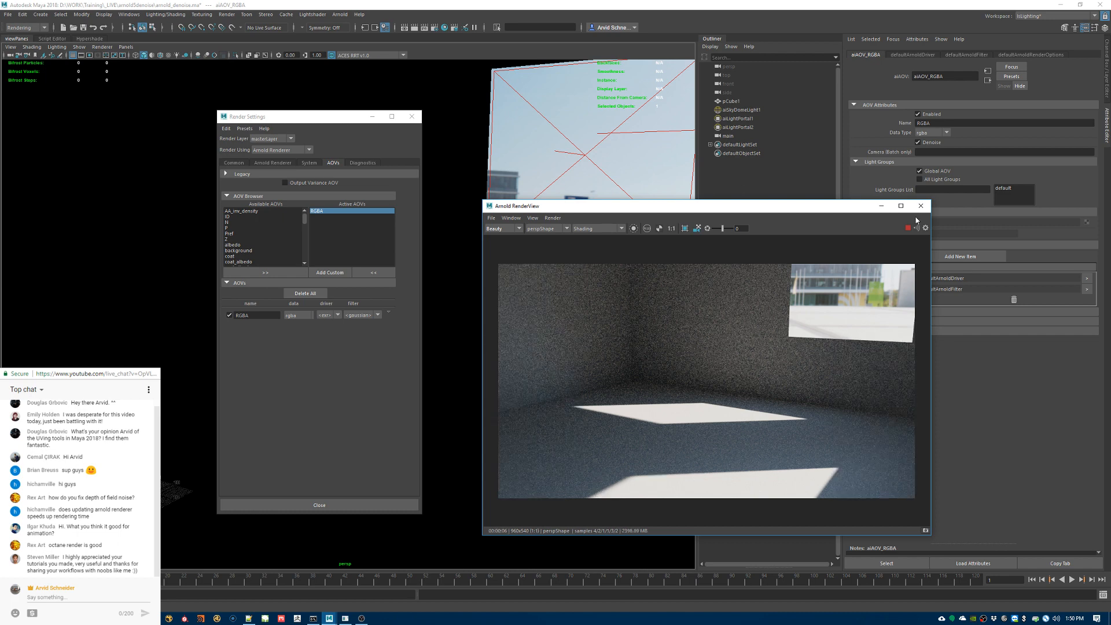
Step: Review the Arnold sampling, Optix denoiser device and AOV settings, including the RGBA AOV node
left_click(289, 163)
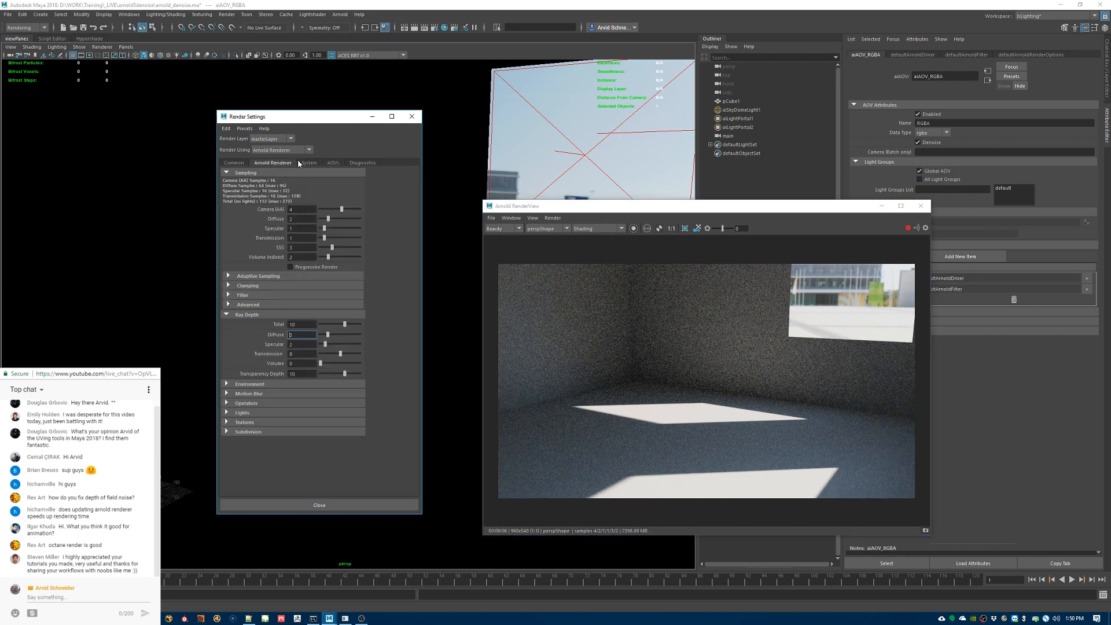
left_click(242, 315)
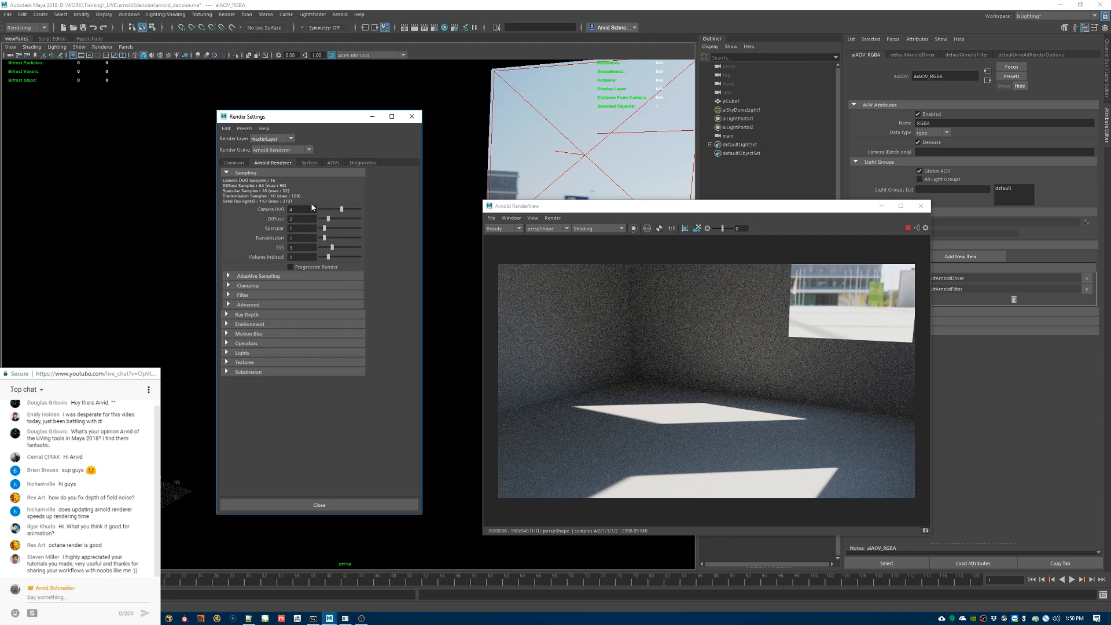
left_click(551, 218)
left_click(551, 219)
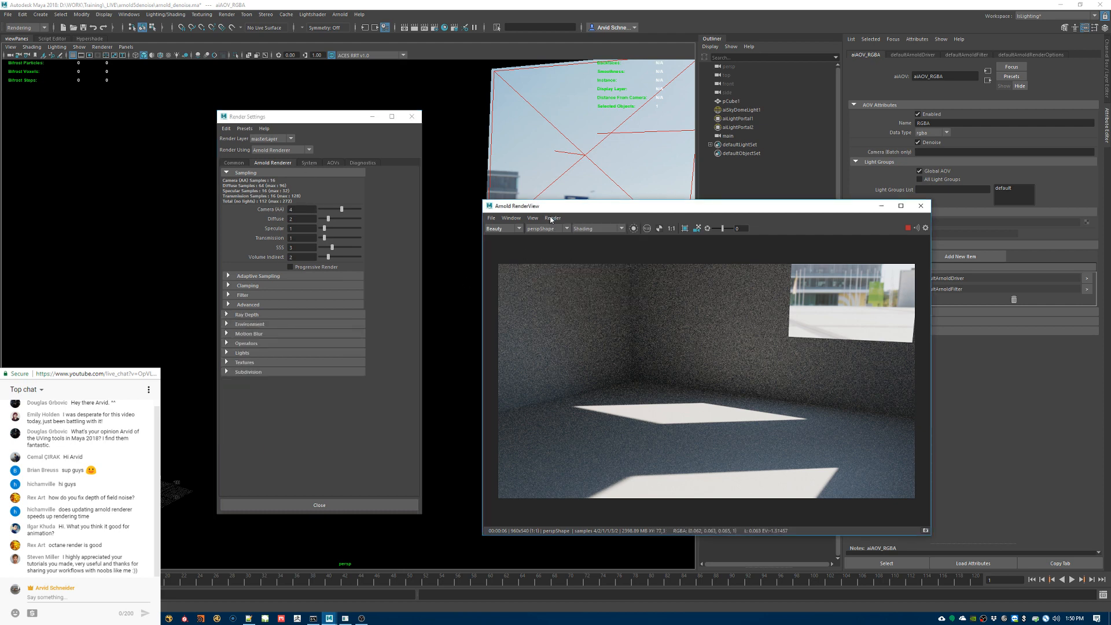
left_click(303, 164)
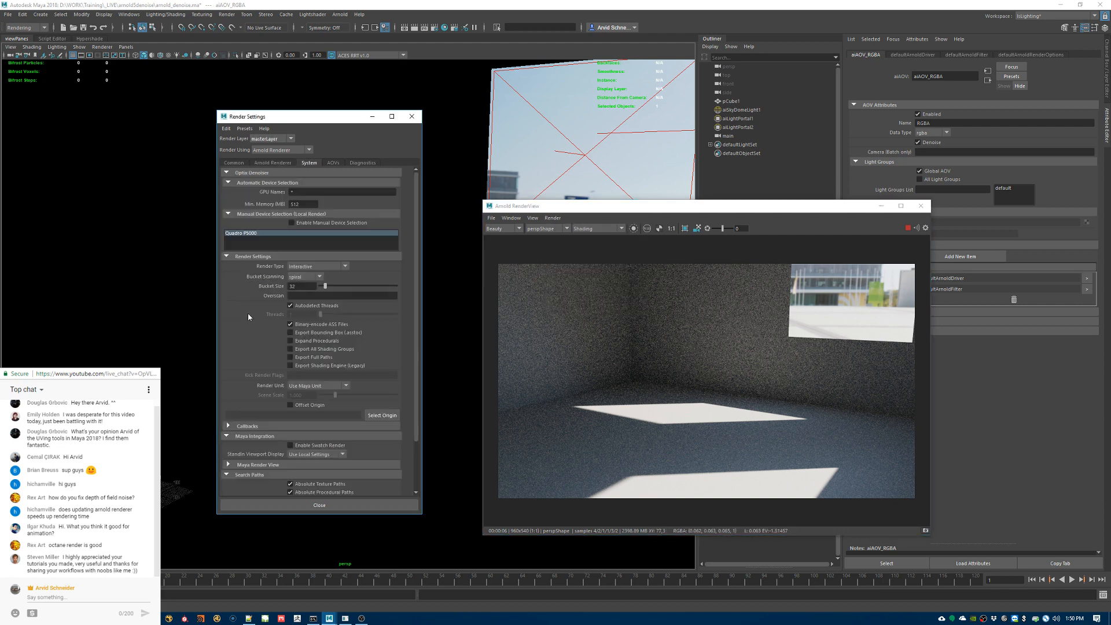
left_click(333, 164)
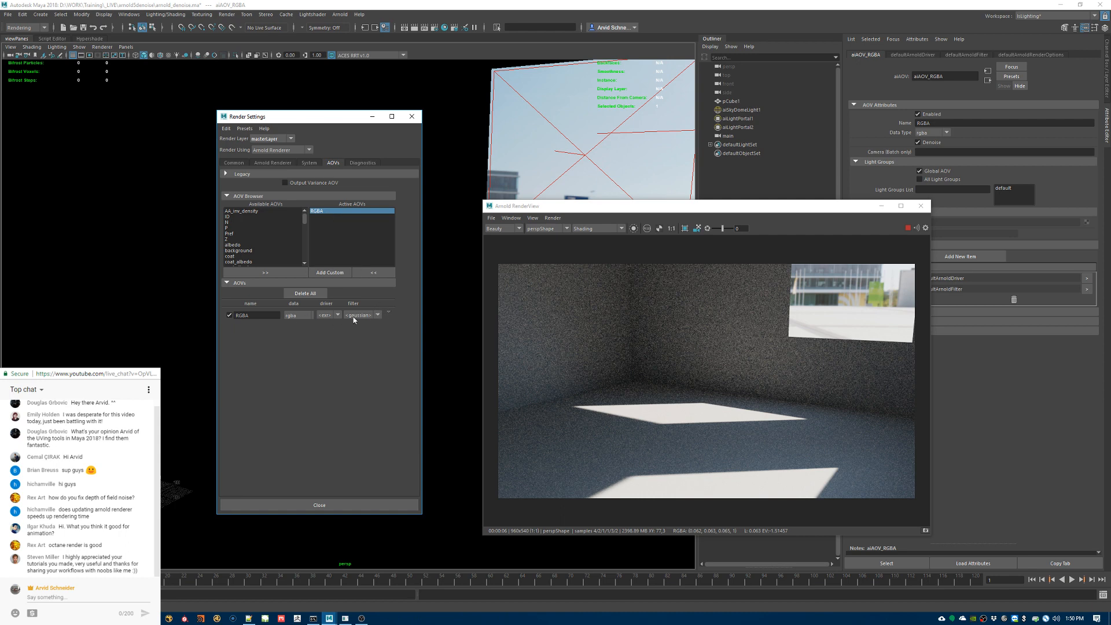
left_click(390, 314)
left_click(409, 320)
Step: Switch to the Optix Denoiser documentation in Chrome, read its requirements about GPU drivers and merged AOVs, and return to Maya
mouse_move(152, 618)
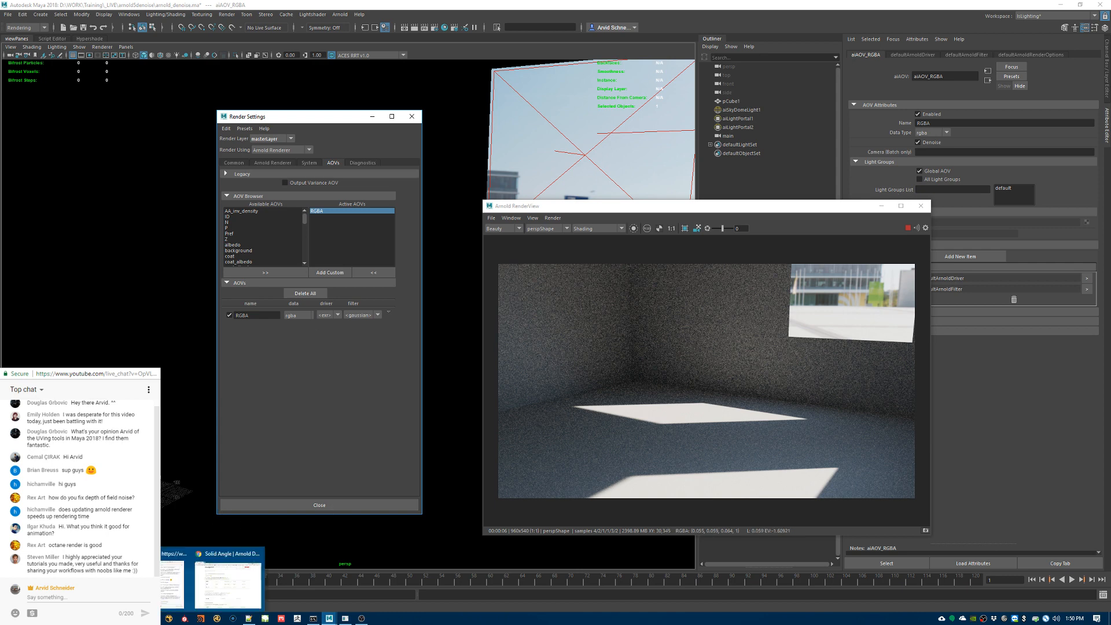
left_click(229, 585)
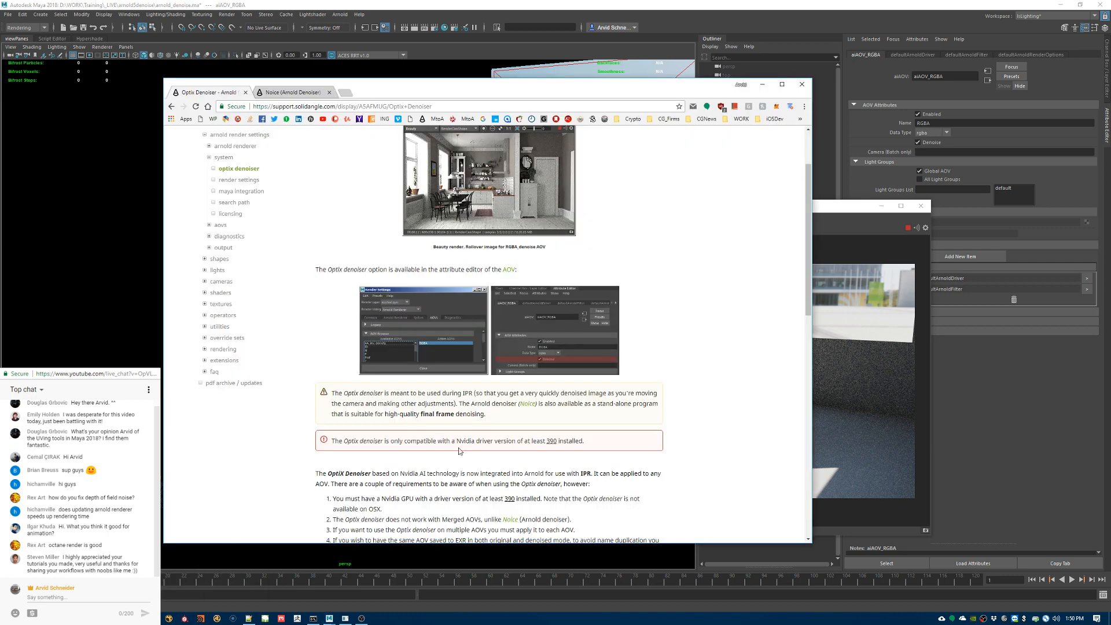
scroll(601, 368, "down", 3)
left_click_drag(365, 369, 639, 369)
left_click_drag(374, 389, 601, 391)
left_click(703, 335)
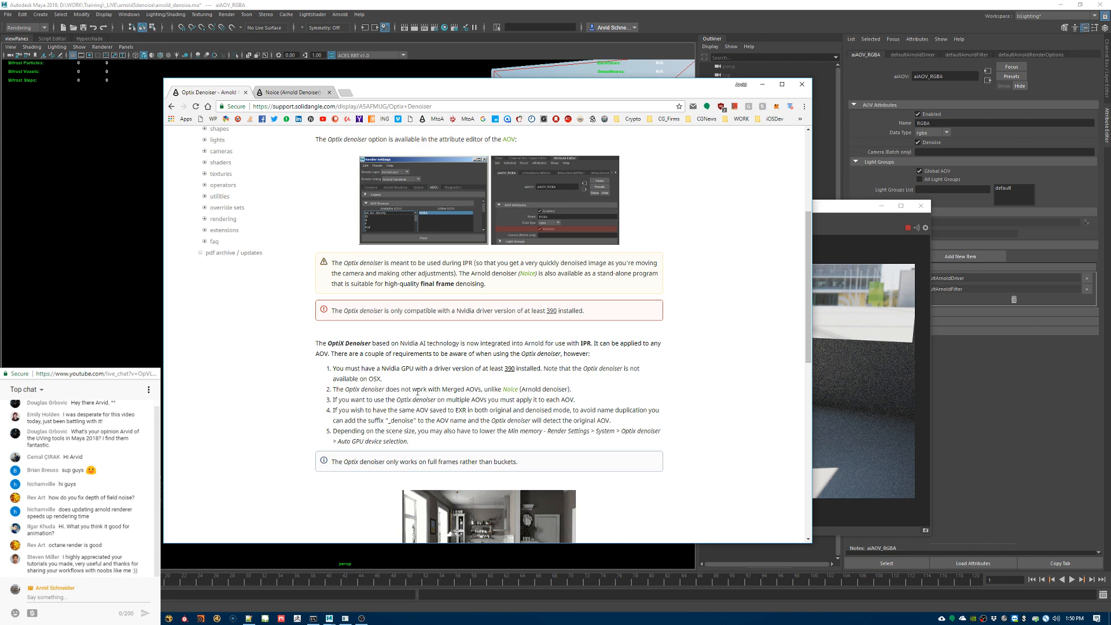
left_click_drag(385, 389, 490, 392)
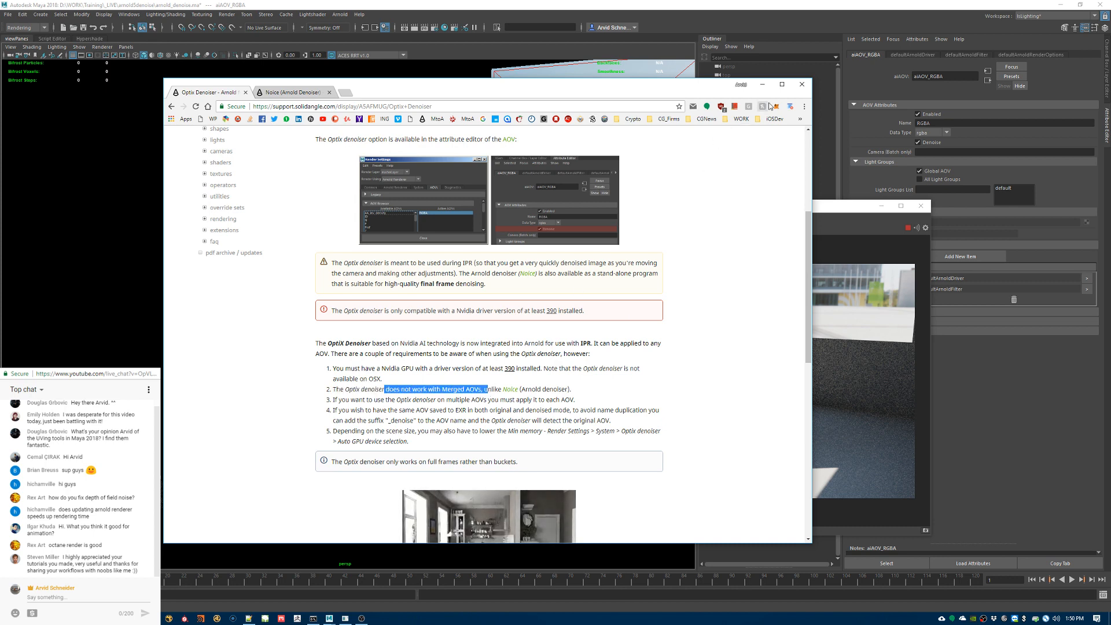
left_click(762, 85)
Step: Turn off Merge AOVs in the file output settings and close the Arnold RenderView
left_click(234, 162)
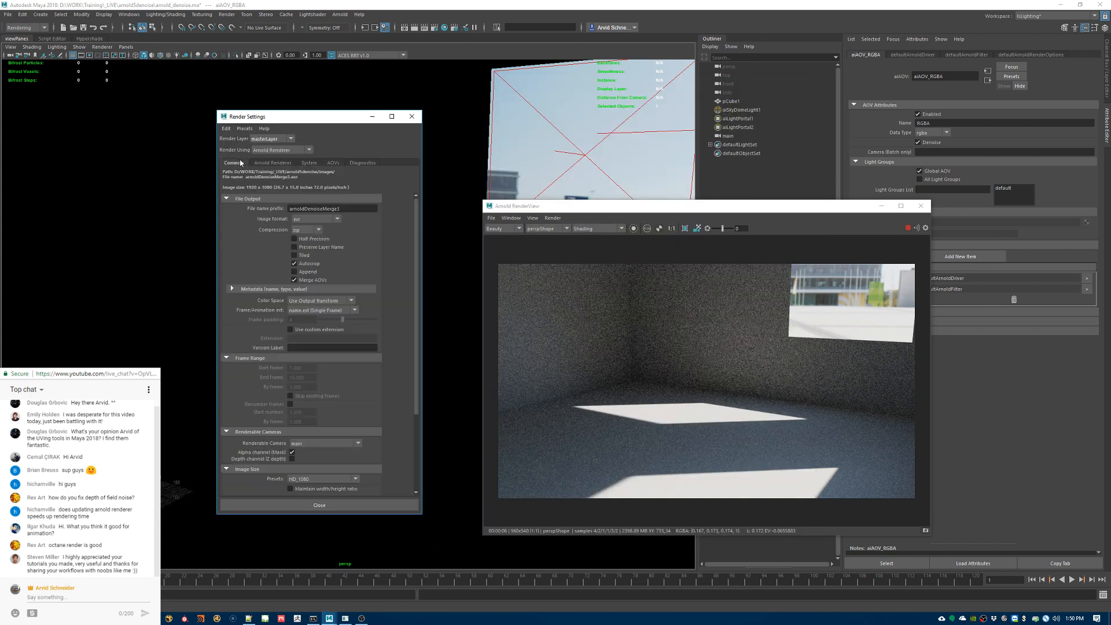
left_click(319, 280)
left_click(921, 206)
left_click(921, 206)
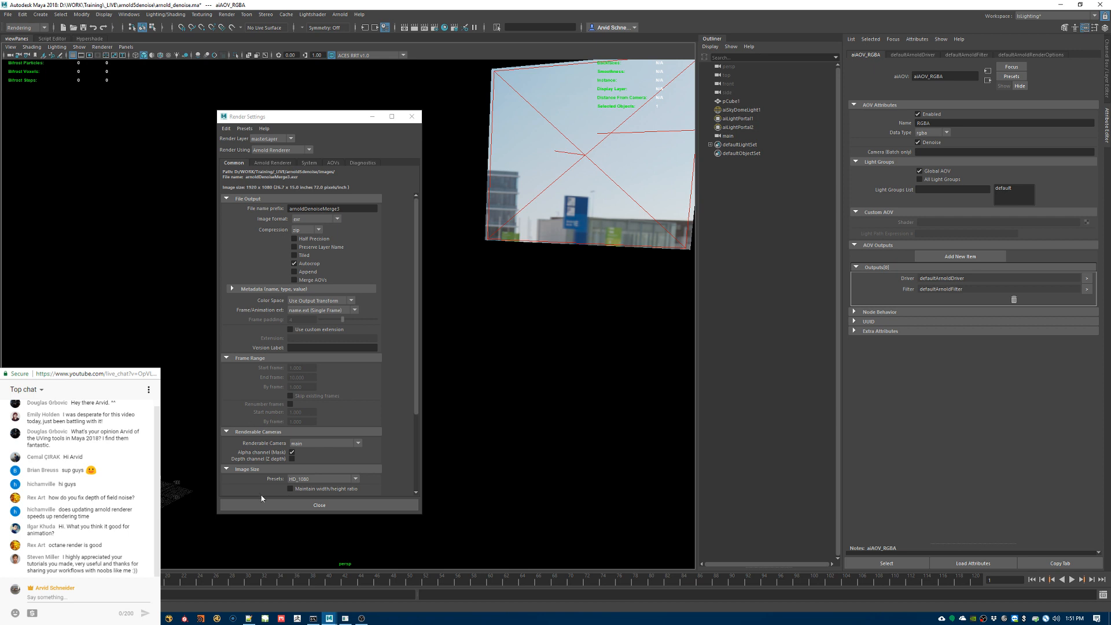
Step: Recheck the Optix Denoiser requirements list in Chrome for the merged and multiple AOV rules, and return to Maya
mouse_move(217, 618)
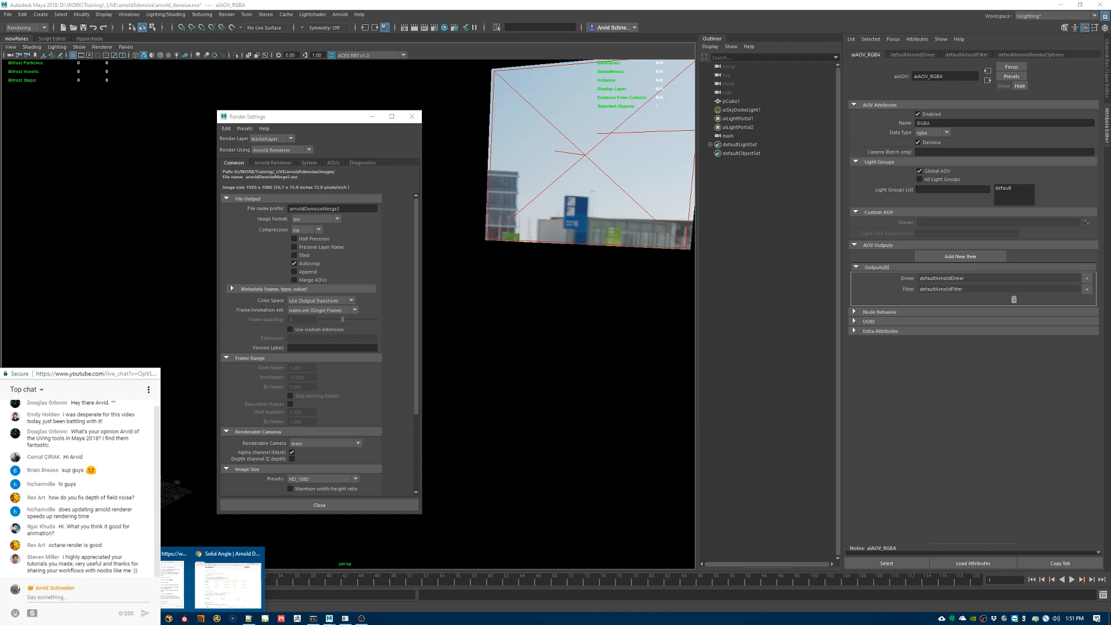
left_click(228, 581)
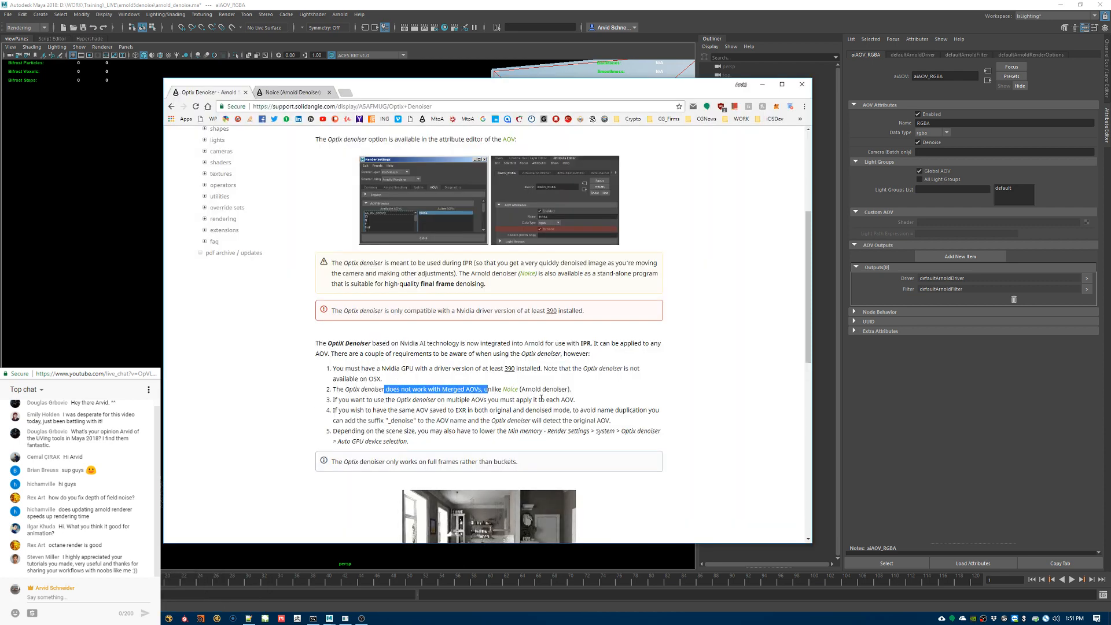
left_click(557, 388)
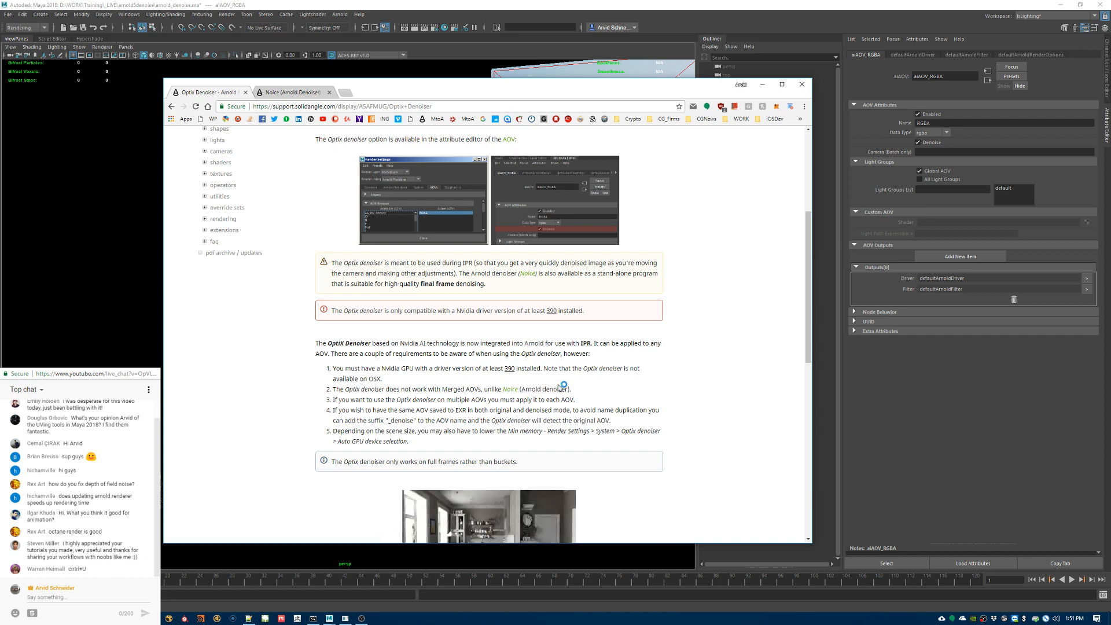
left_click(763, 85)
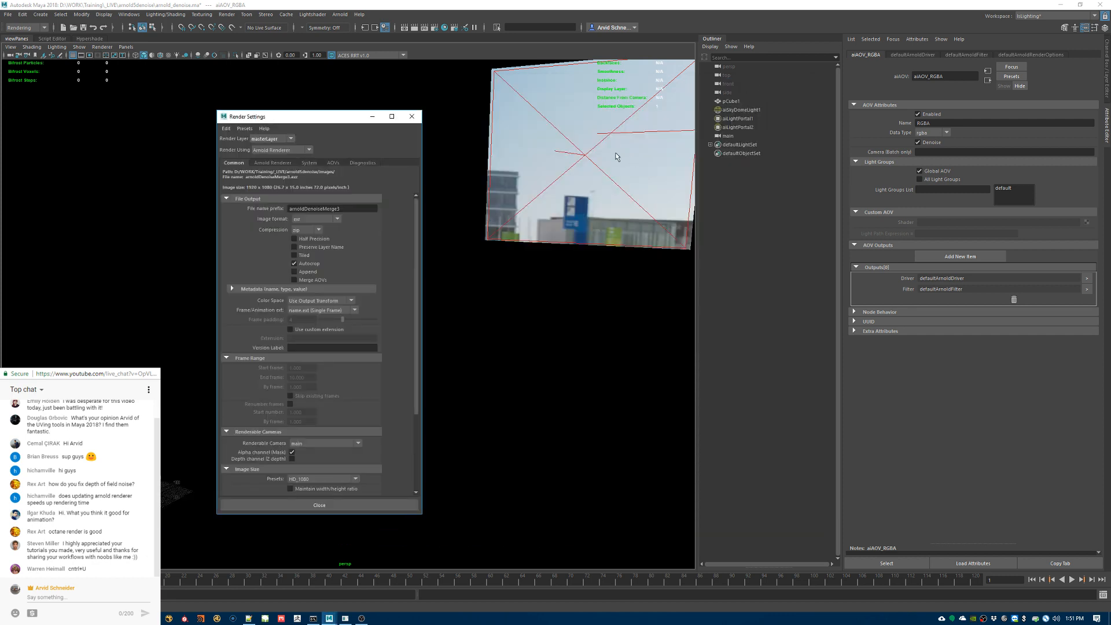
Step: Open the Arnold RenderView and compare the Beauty and RGBA_denoise outputs of the room interior
left_click(349, 15)
left_click(354, 28)
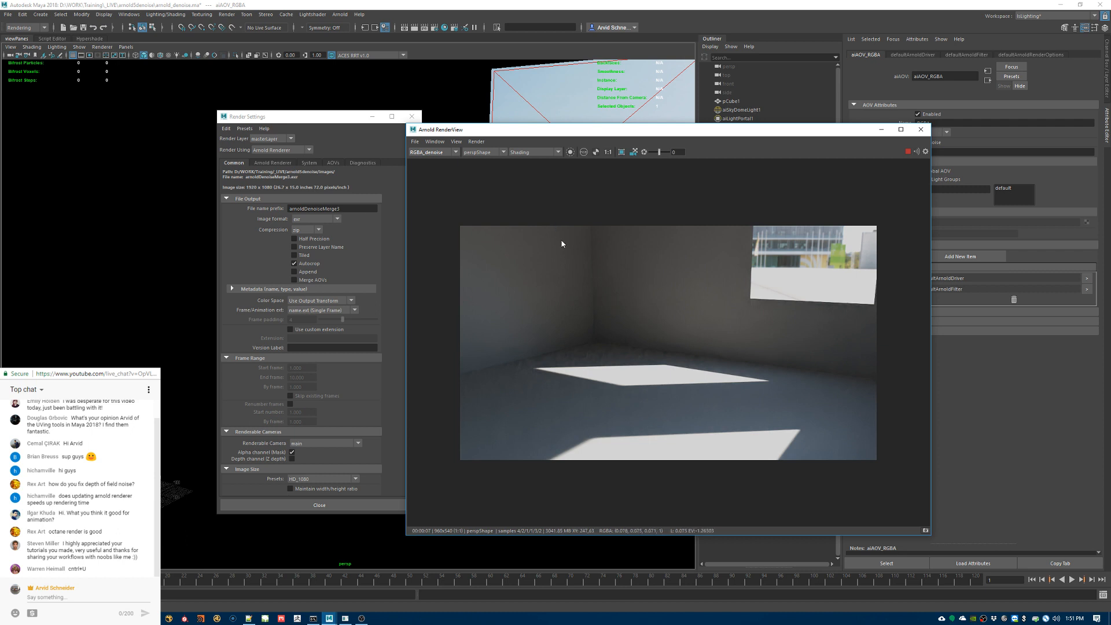
left_click(429, 160)
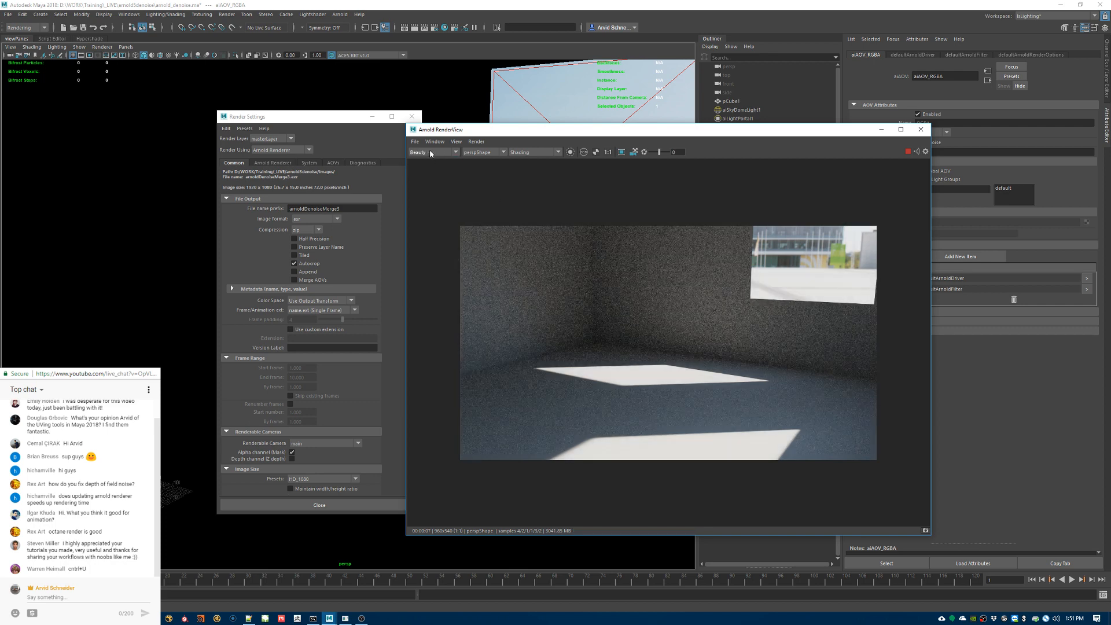
scroll(430, 154, "down", 1)
scroll(430, 154, "up", 1)
scroll(430, 154, "down", 1)
scroll(430, 155, "up", 1)
scroll(430, 155, "down", 1)
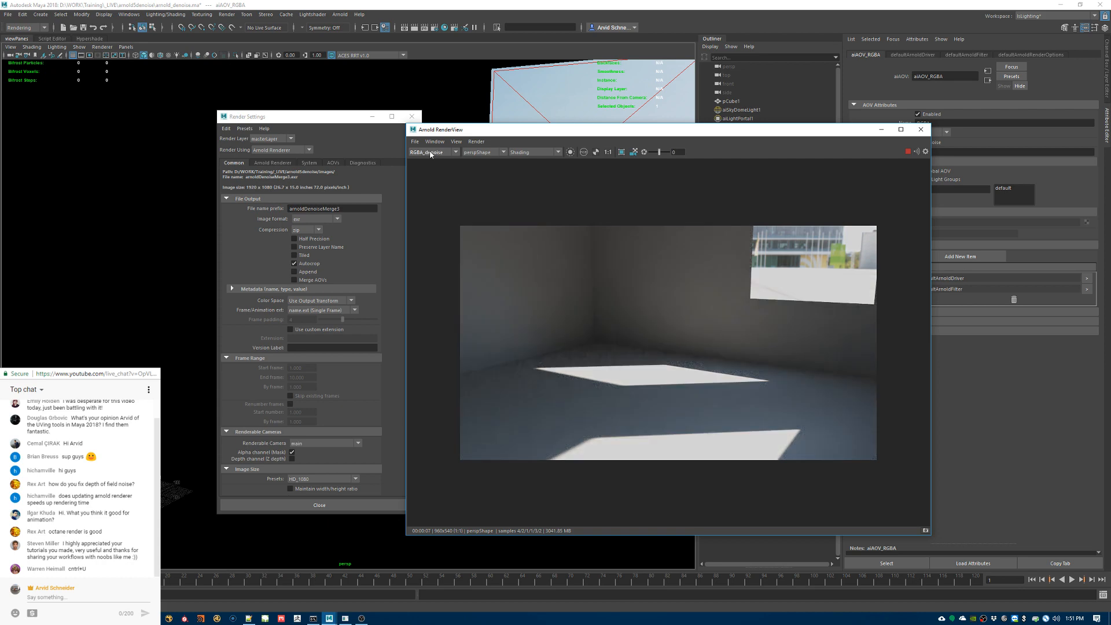
scroll(430, 154, "up", 1)
scroll(429, 154, "down", 1)
scroll(429, 155, "up", 1)
scroll(429, 154, "down", 1)
Step: Check the Arnold sampling settings, minimise Render Settings, and move the RenderView aside to clear the viewport
left_click_drag(349, 118, 302, 123)
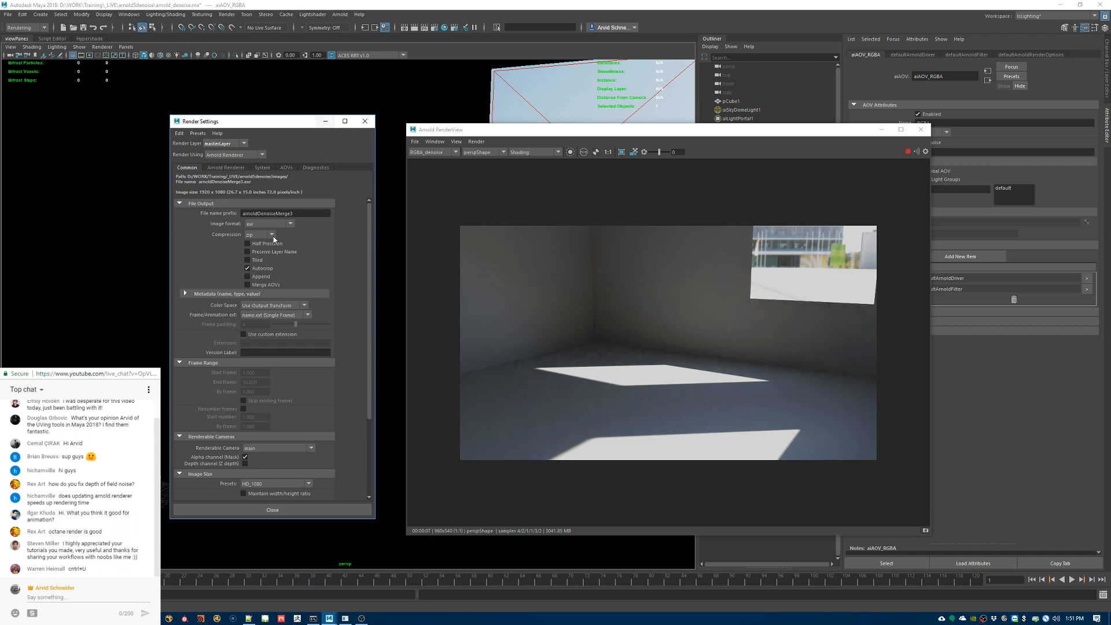
left_click(216, 169)
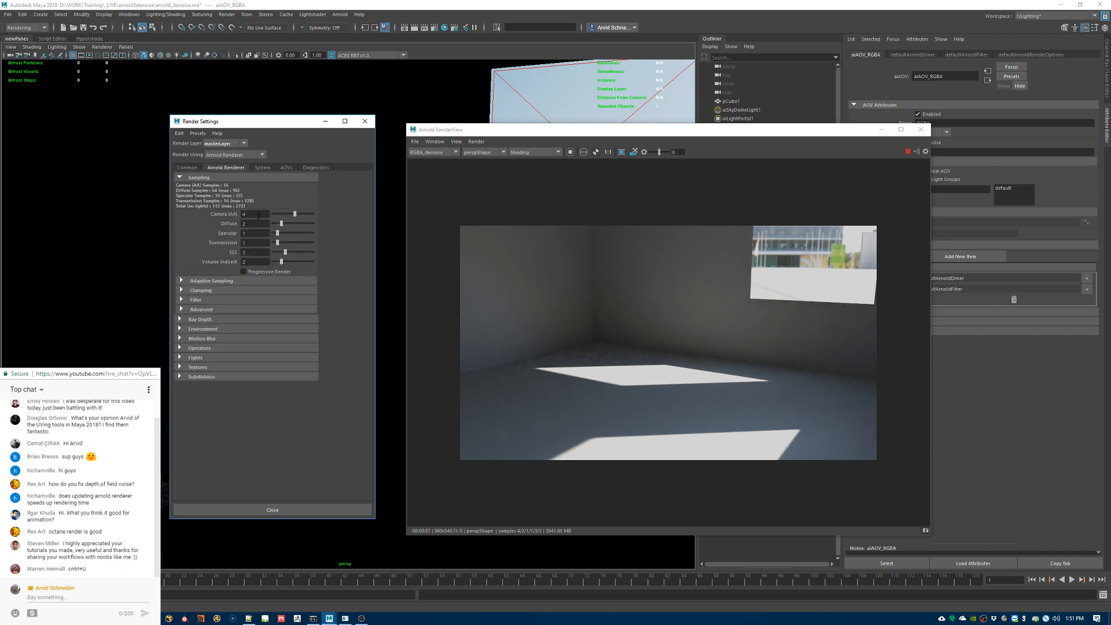
left_click(325, 121)
left_click_drag(571, 132, 739, 139)
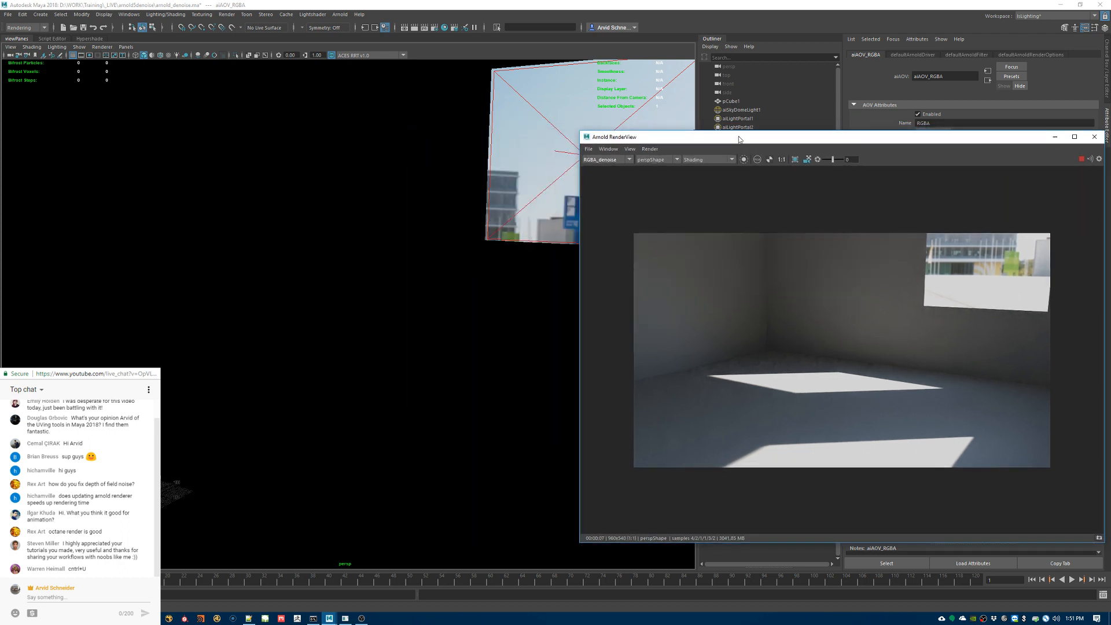
Step: Orbit the perspective camera out of the room to render the building's exterior corner with both window portals
left_click_drag(382, 275, 190, 268, "alt")
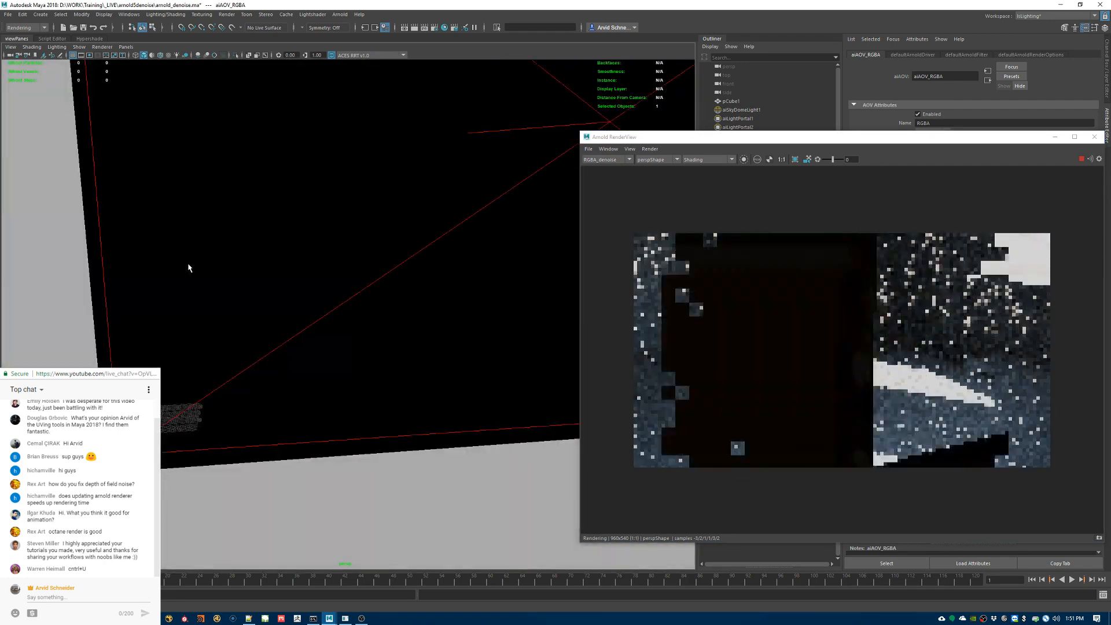
middle_click_drag(188, 266, 133, 362, "alt")
right_click_drag(168, 358, 91, 323, "alt")
left_click_drag(351, 352, 320, 366, "alt")
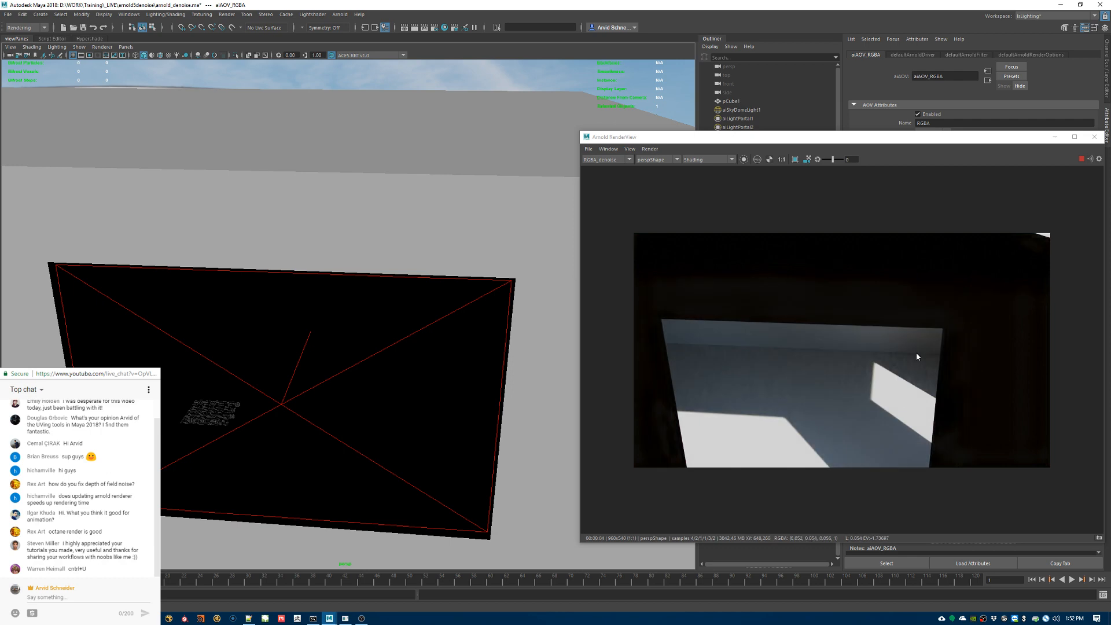
right_click_drag(444, 389, 359, 394, "alt")
left_click_drag(359, 393, 268, 367, "alt")
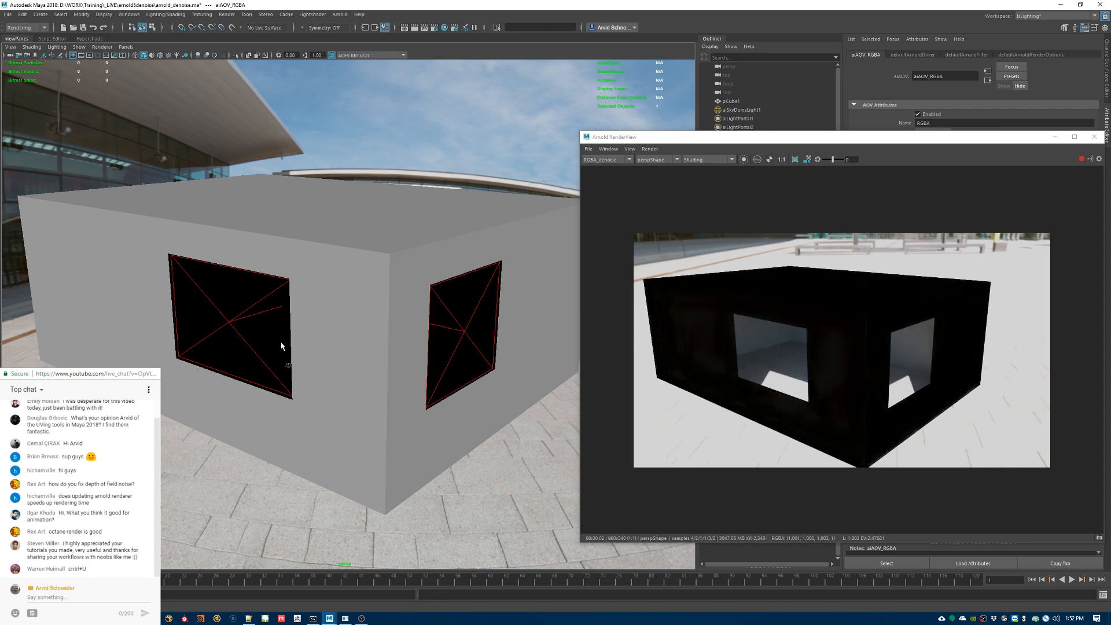
Step: Compare the Beauty and RGBA_denoise outputs for the full exterior view of the building
scroll(602, 162, "up", 1)
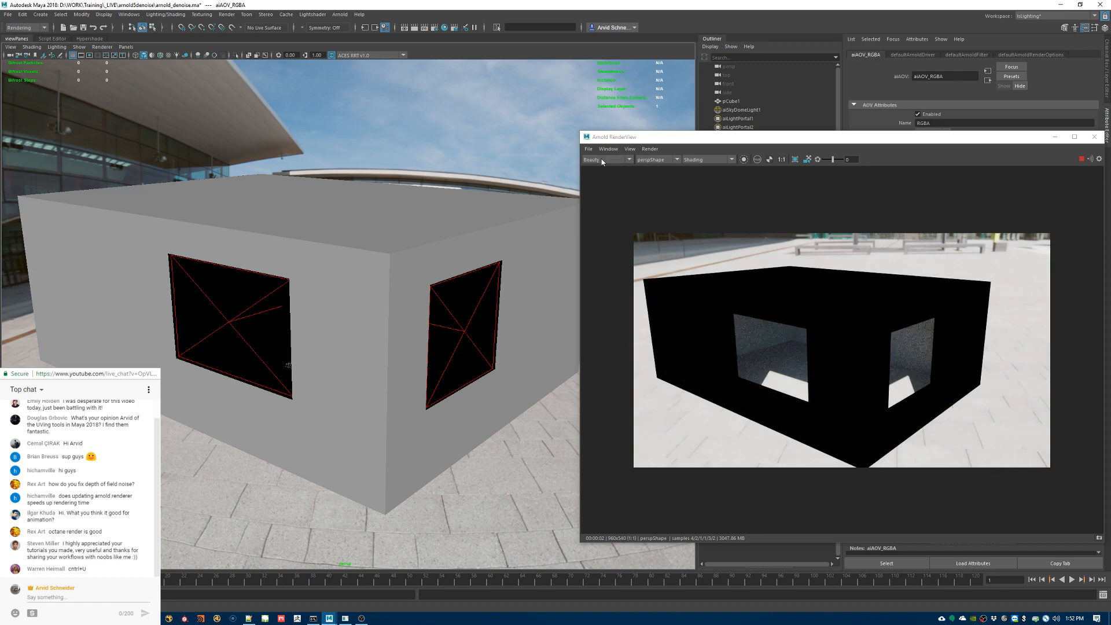
scroll(602, 162, "down", 1)
scroll(602, 162, "up", 1)
scroll(602, 162, "down", 1)
scroll(602, 162, "up", 1)
Step: Examine the window openings up close in Beauty and RGBA_denoise, and leave the render showing Beauty
right_click_drag(784, 351, 1083, 415, "alt")
middle_click_drag(1010, 400, 925, 382, "alt")
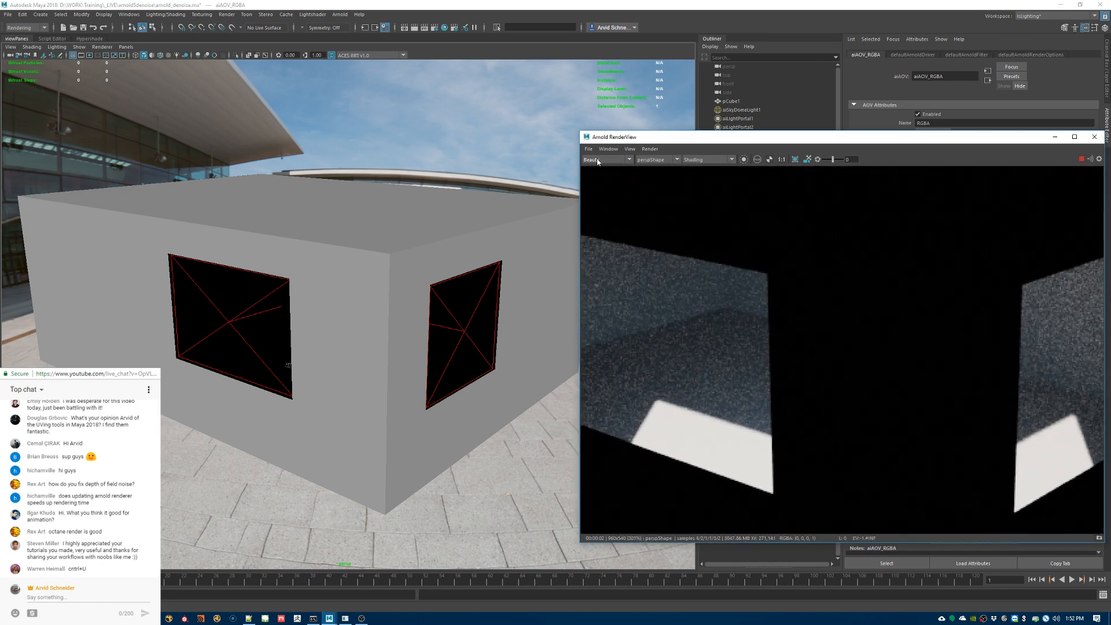
scroll(598, 161, "down", 1)
scroll(598, 162, "up", 1)
scroll(598, 161, "down", 1)
scroll(598, 162, "up", 1)
scroll(599, 162, "down", 1)
scroll(598, 161, "up", 1)
scroll(598, 162, "down", 1)
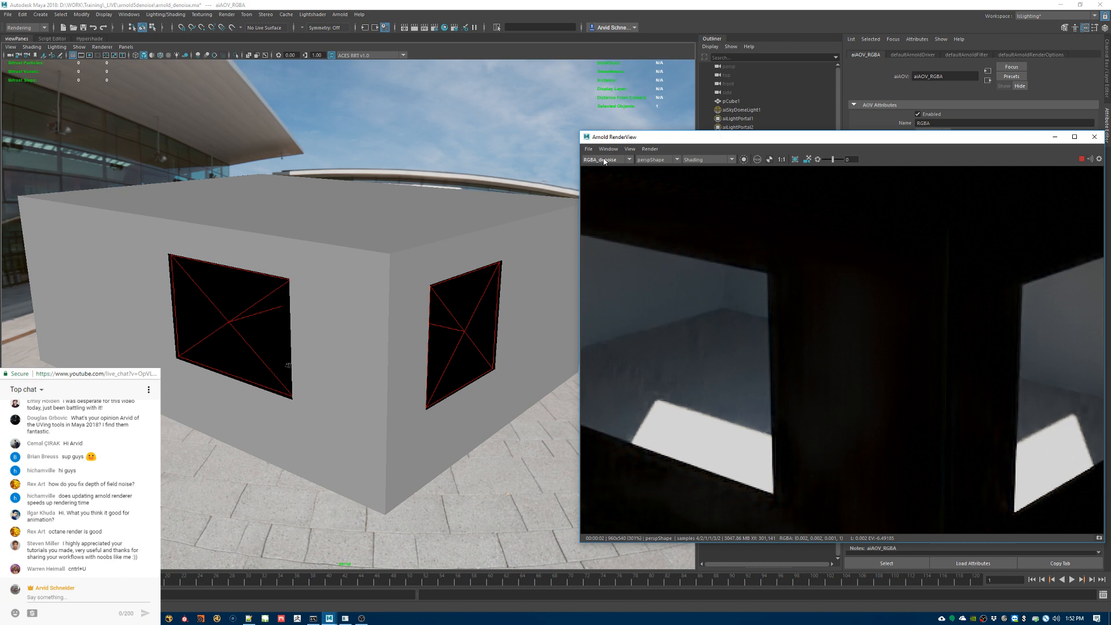
left_click(604, 162)
left_click(605, 169)
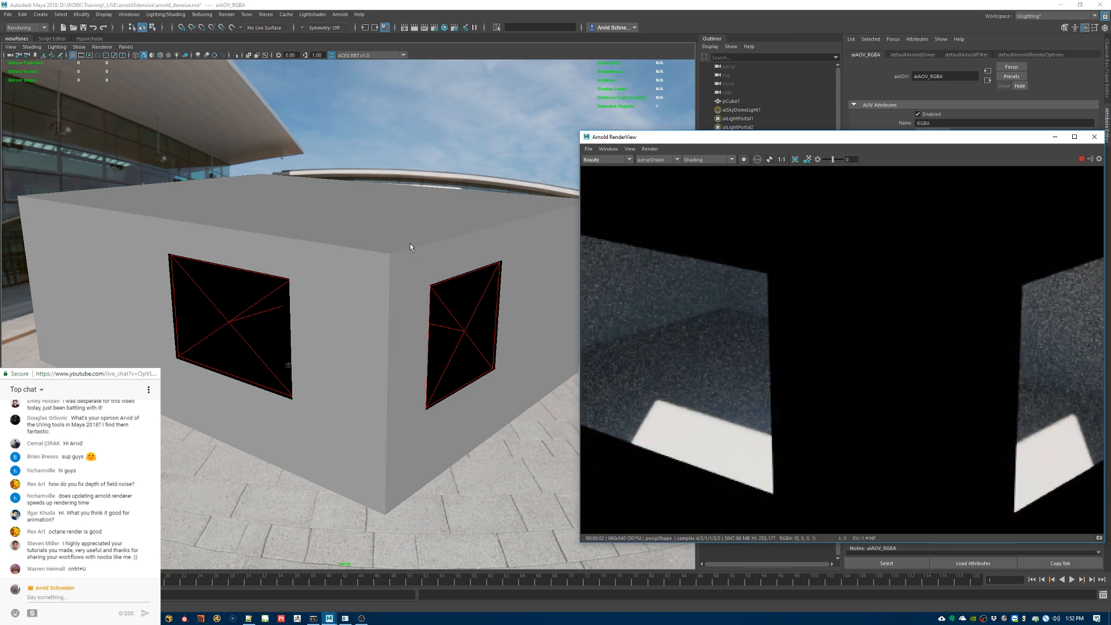
Step: Create a polygon sphere, scale it up, and move it outside the building
scroll(382, 283, "down", 5)
left_click(506, 294)
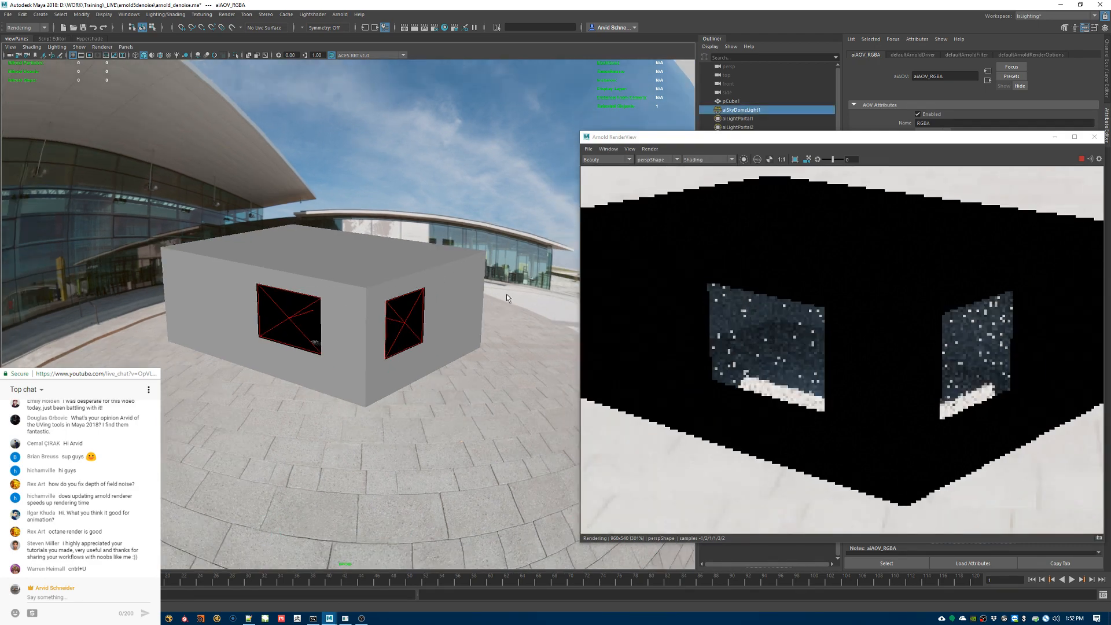
scroll(467, 288, "down", 5)
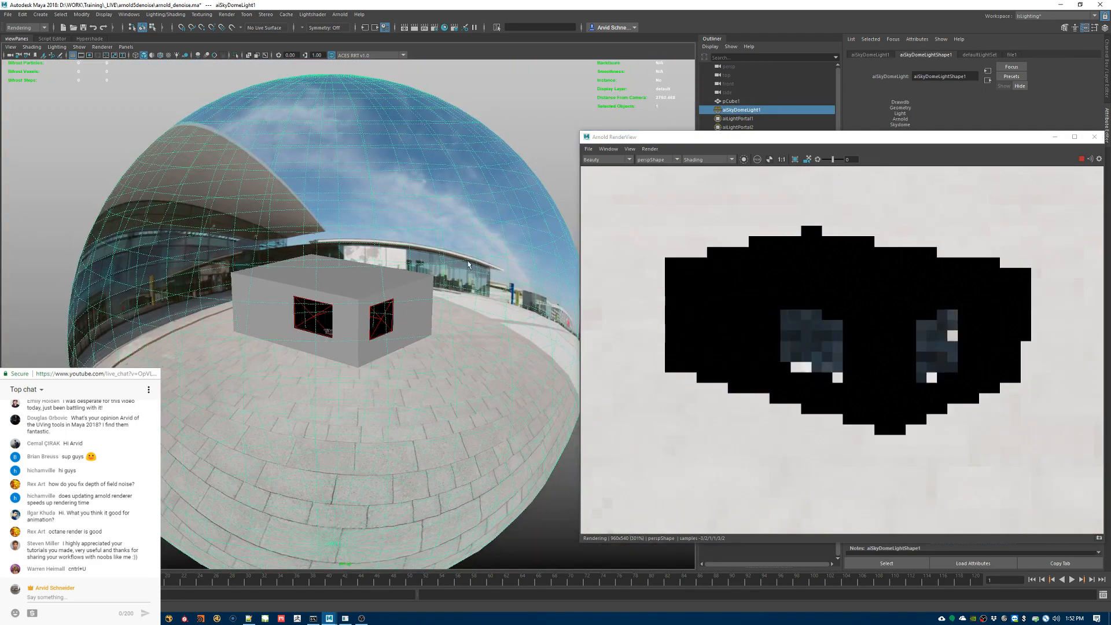
left_click(574, 154)
right_click_drag(536, 142, 562, 147, "shift")
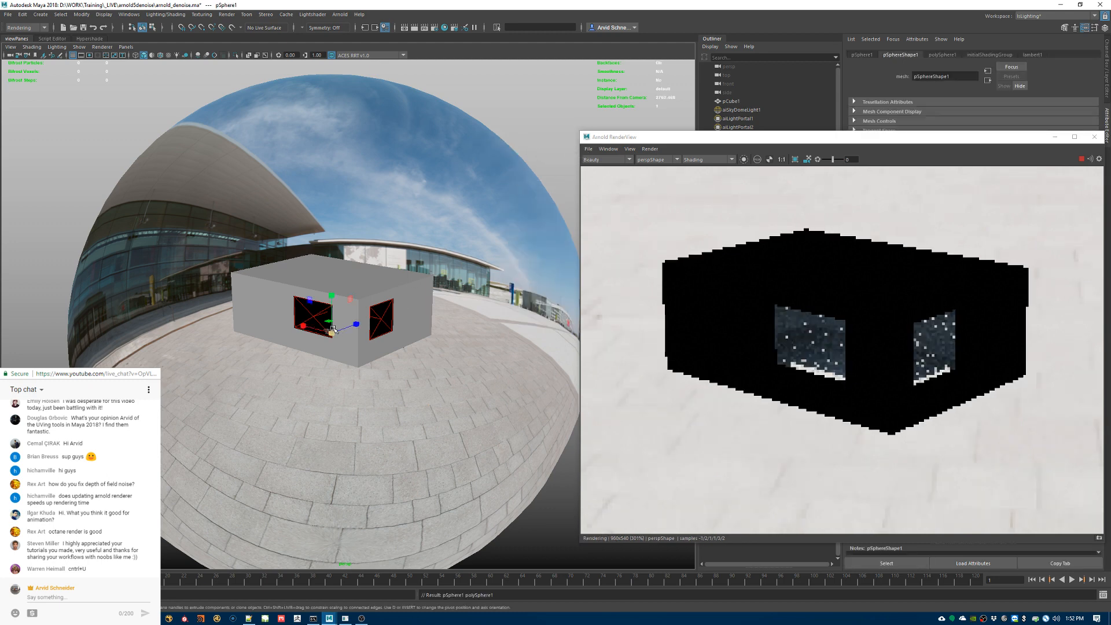
left_click_drag(401, 326, 538, 324)
key("w")
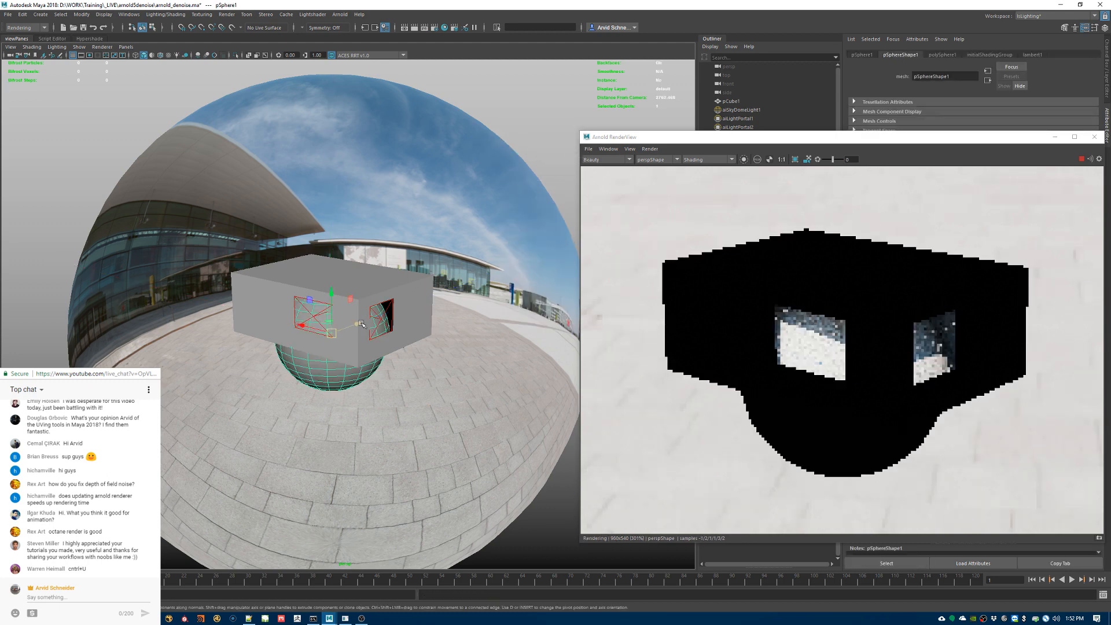
left_click_drag(360, 324, 465, 315)
Step: Try moving the aiLightPortal1 light portal away from the building beside the sphere, and undo that move
left_click(257, 297)
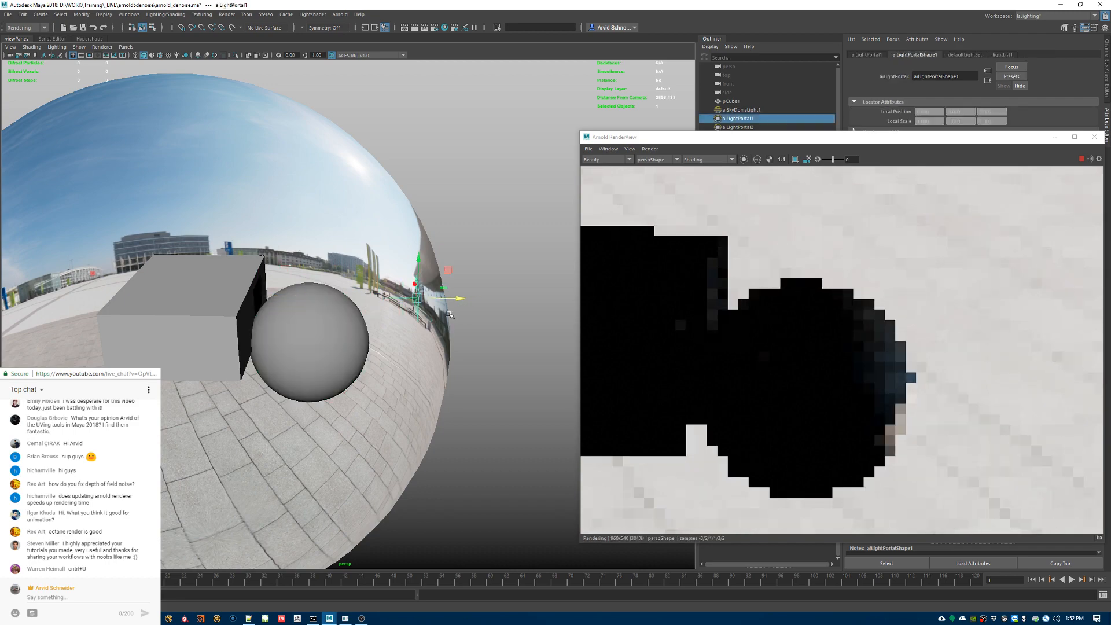
left_click_drag(459, 316, 355, 359, "alt")
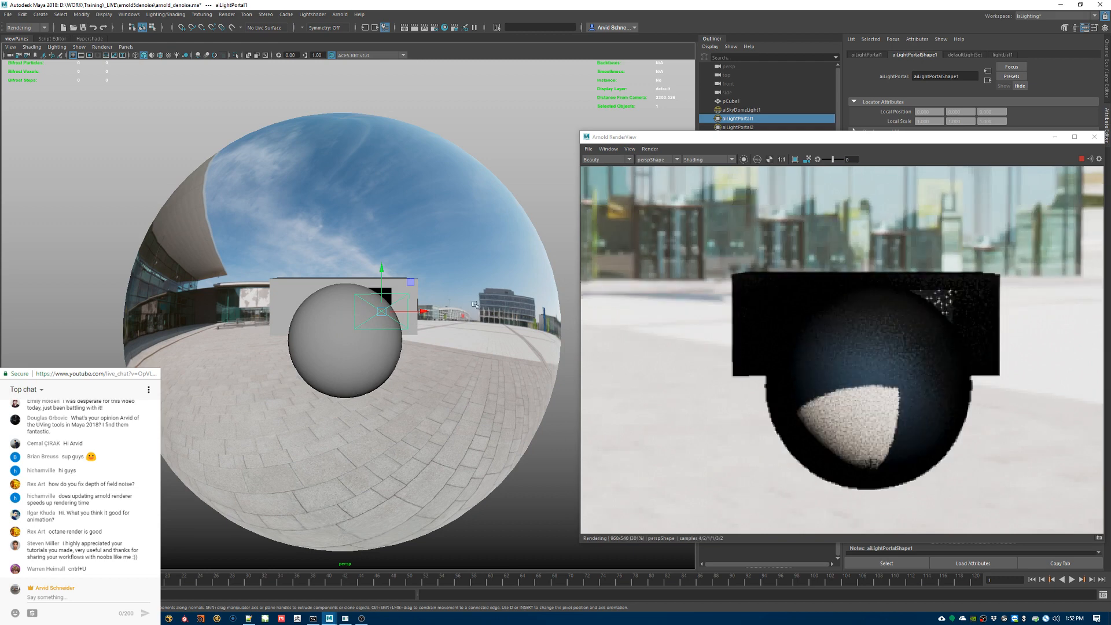
left_click_drag(331, 293, 414, 298, "alt")
key("ctrl+z")
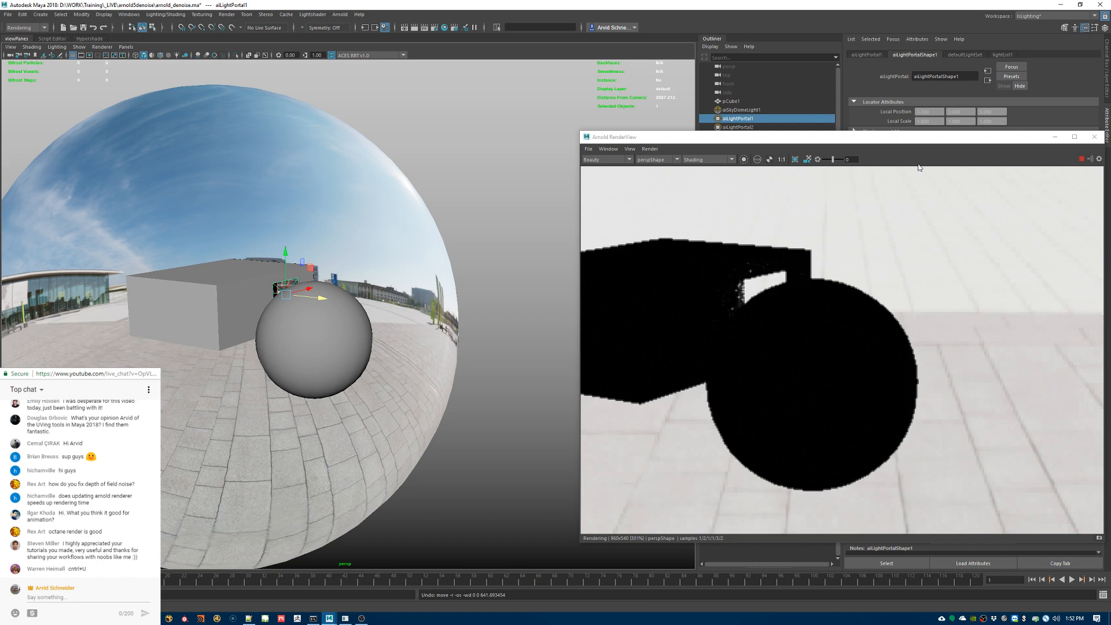
Step: Hide the aiLightPortal1 and aiLightPortal2 light portals so the sky dome lights the exterior
left_click_drag(967, 138, 885, 208)
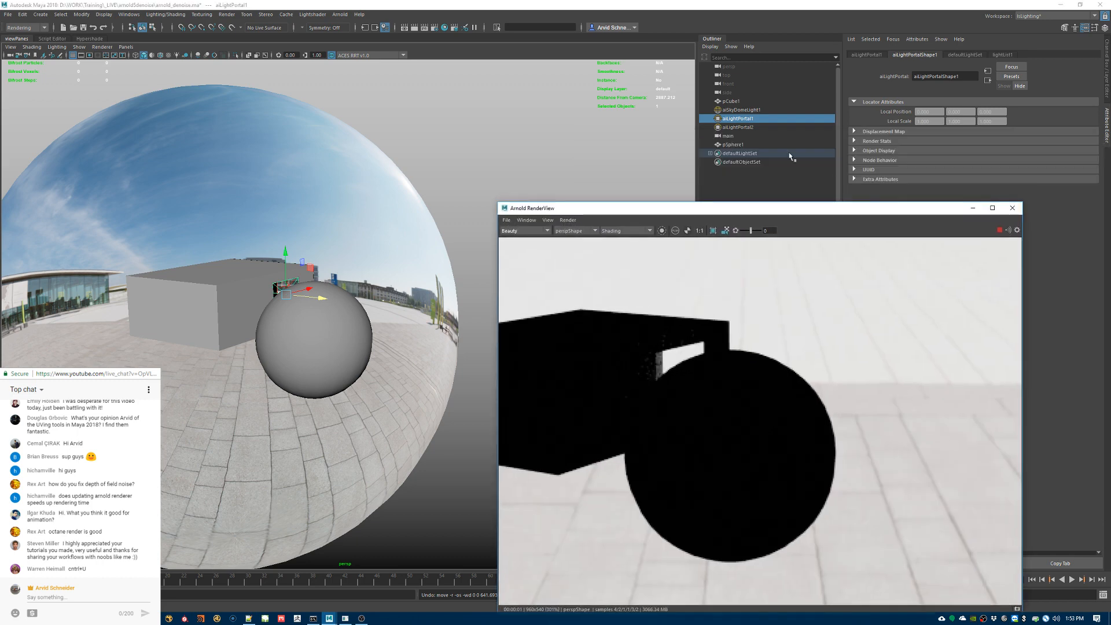
left_click(744, 125, "ctrl")
key("ctrl+h")
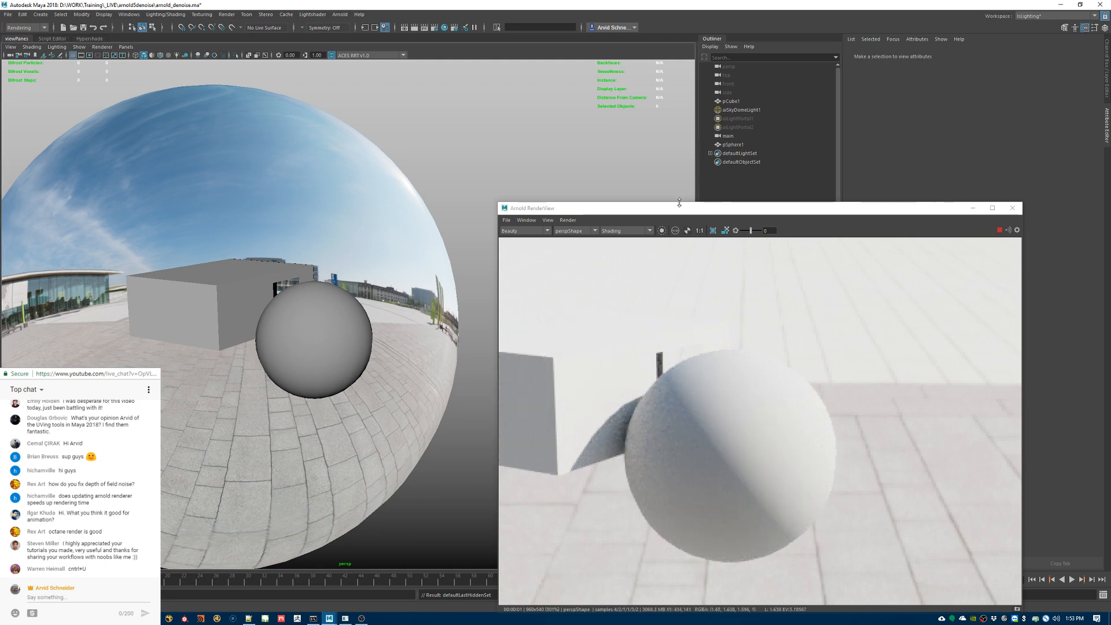
Step: Switch the render to RGBA_denoise and view the sphere and building from the front and from above
left_click_drag(675, 207, 705, 120)
left_click_drag(360, 263, 275, 256, "alt")
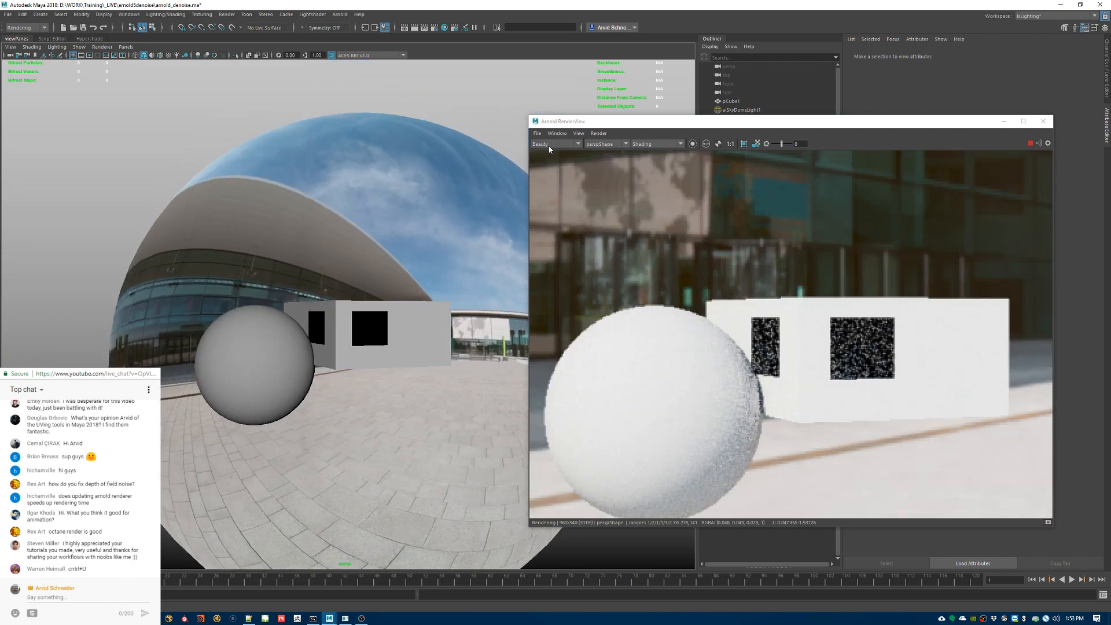
left_click(549, 145)
left_click(548, 157)
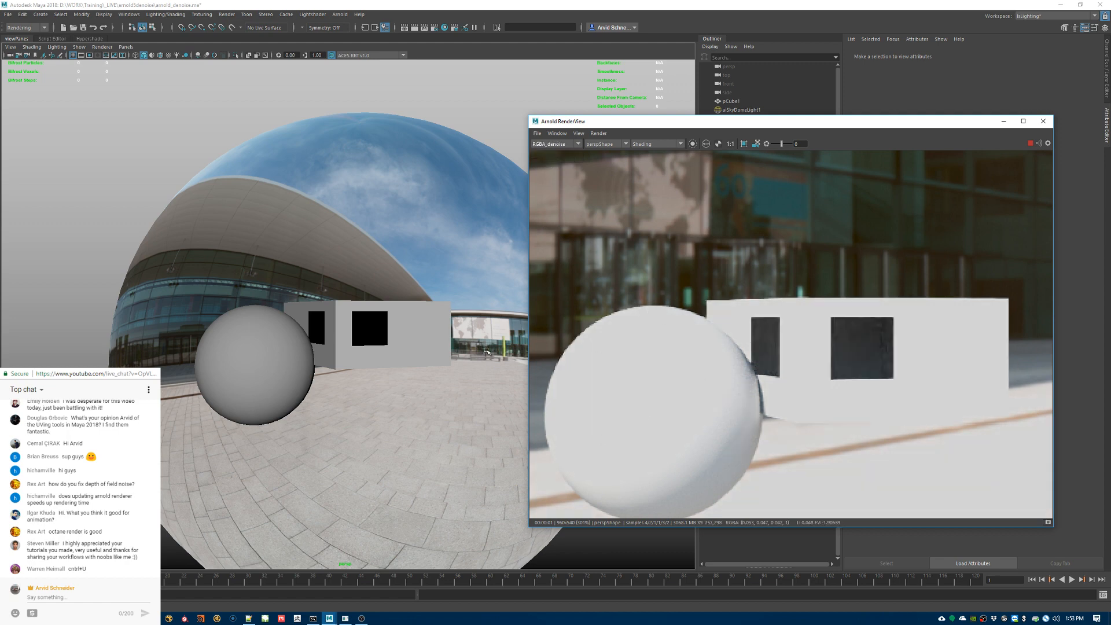
left_click_drag(331, 322, 311, 351, "alt")
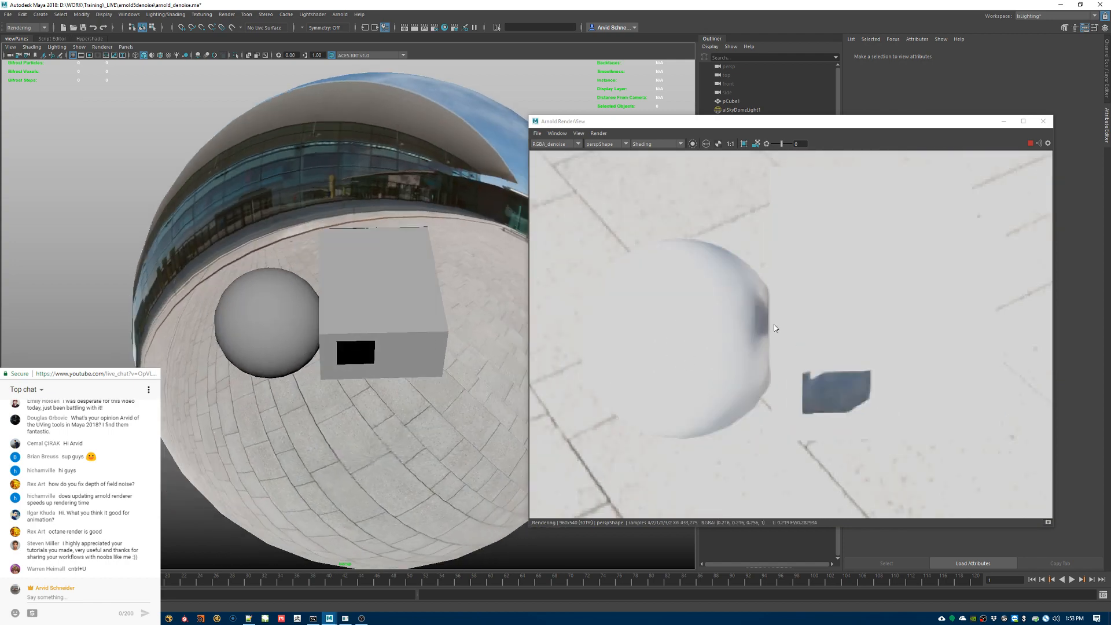
Step: Lower the exposure of aiSkyDomeLight1 to darken the overexposed exterior
left_click_drag(828, 121, 661, 164)
left_click(758, 111)
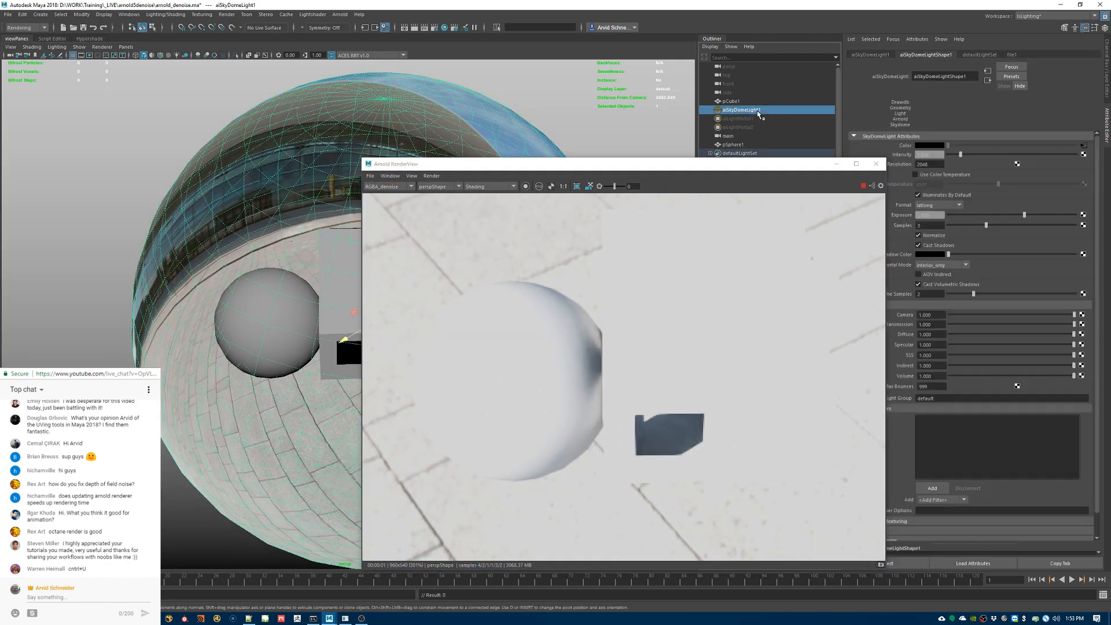
left_click_drag(1028, 214, 1001, 215)
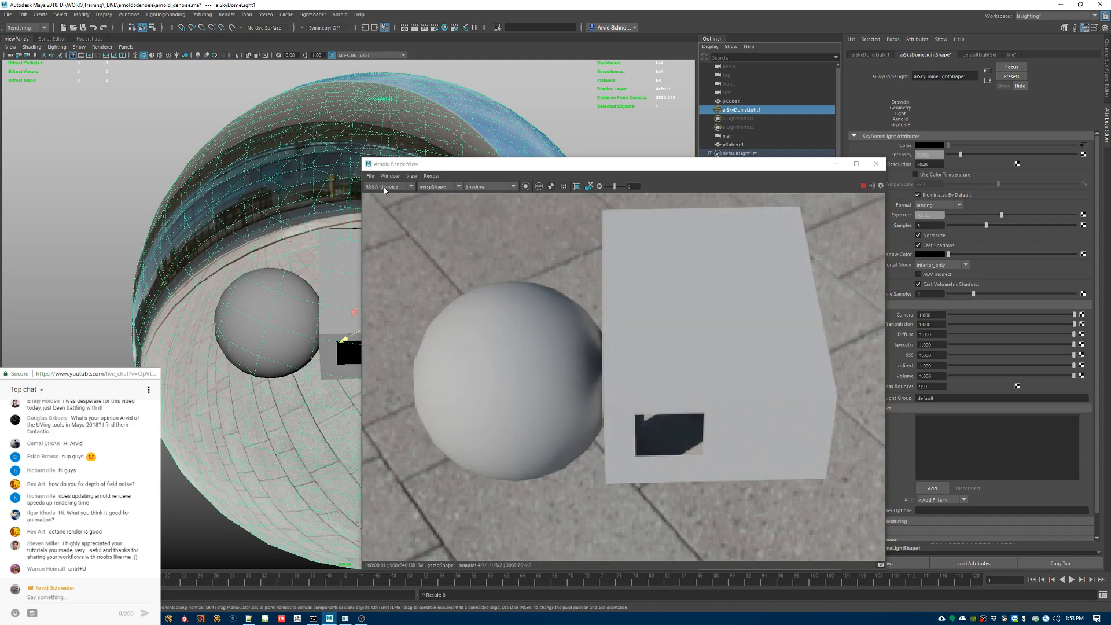
Step: Compare Beauty and RGBA_denoise close up on the sphere's shaded edge beside the building
scroll(383, 190, "up", 1)
scroll(383, 190, "down", 1)
scroll(383, 190, "up", 1)
scroll(552, 380, "up", 5)
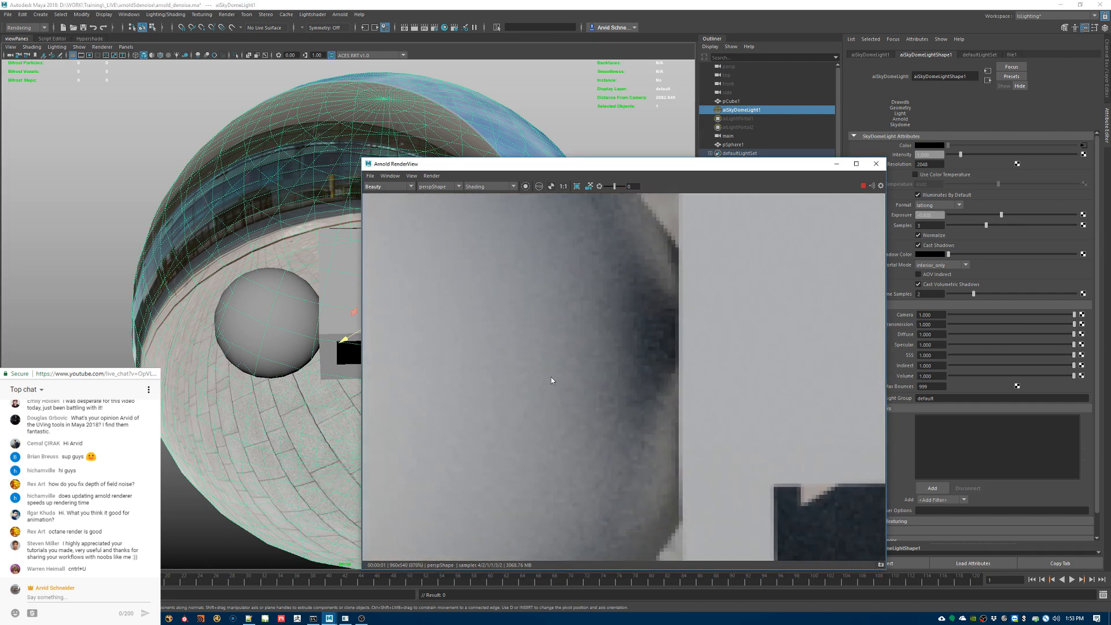
left_click(393, 187)
left_click(392, 189)
scroll(392, 189, "down", 1)
scroll(392, 189, "up", 1)
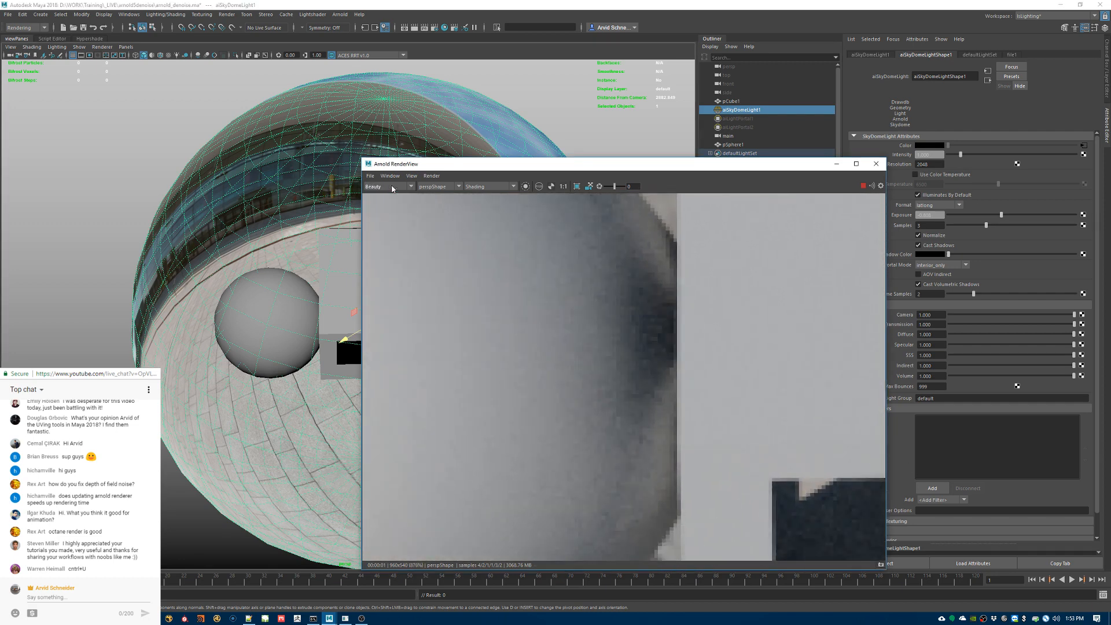
scroll(393, 189, "down", 1)
scroll(393, 189, "up", 1)
scroll(392, 186, "down", 1)
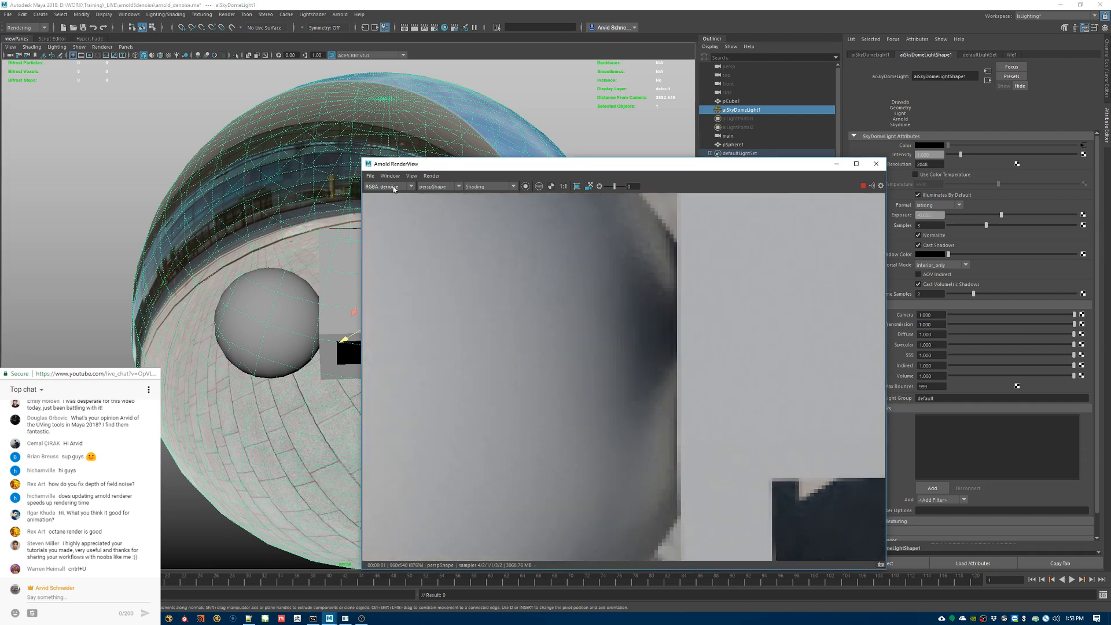
Step: Switch the RenderView camera to mainShape and bring the whole room interior into frame
left_click(425, 186)
left_click(431, 198)
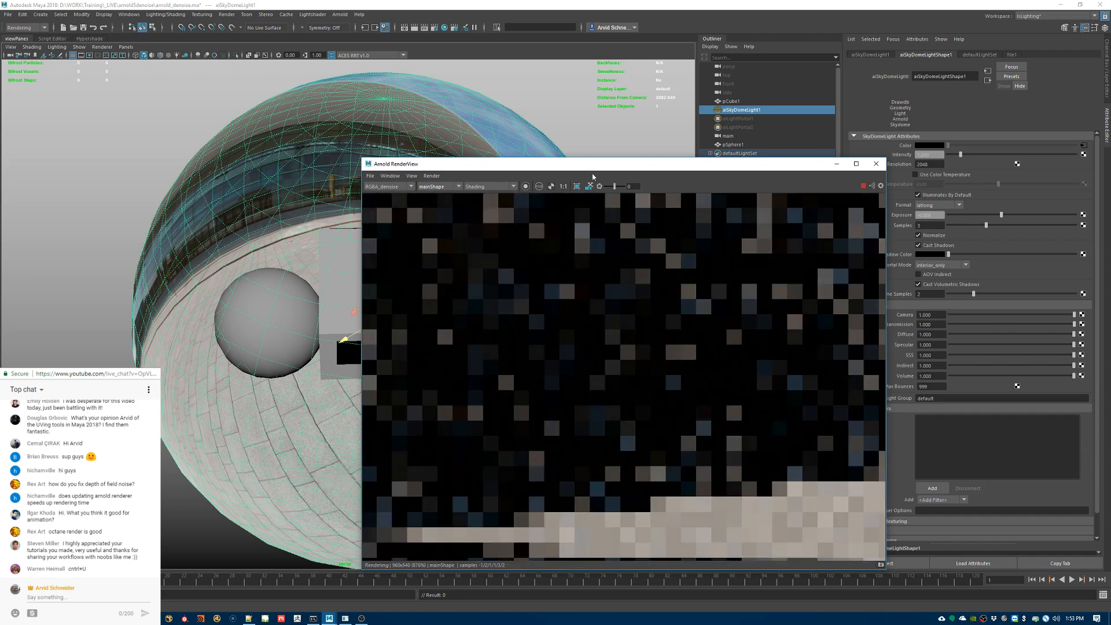
scroll(654, 366, "down", 9)
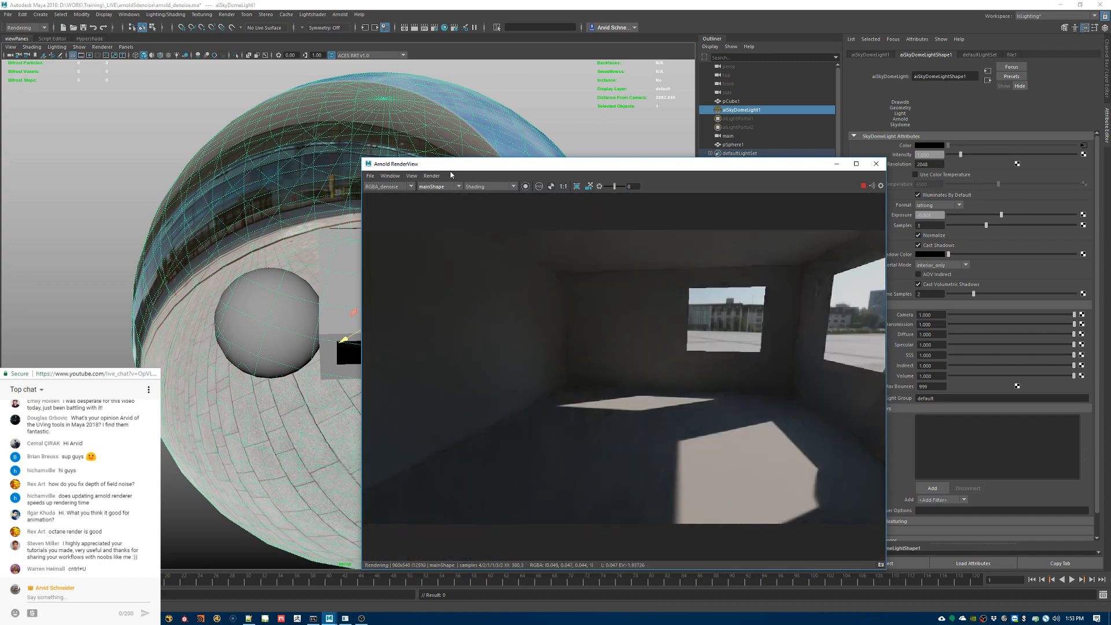
Step: Display Beauty, raise the RenderView exposure to about 1.59, and switch the interior render back to RGBA_denoise
left_click(388, 186)
left_click(375, 194)
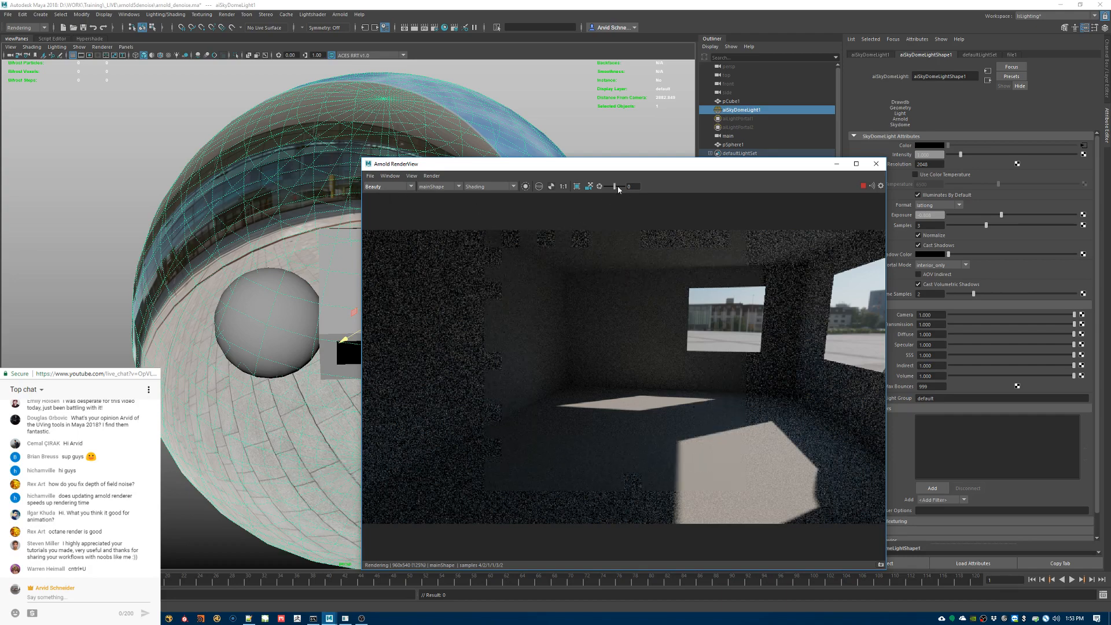
left_click_drag(617, 186, 618, 187)
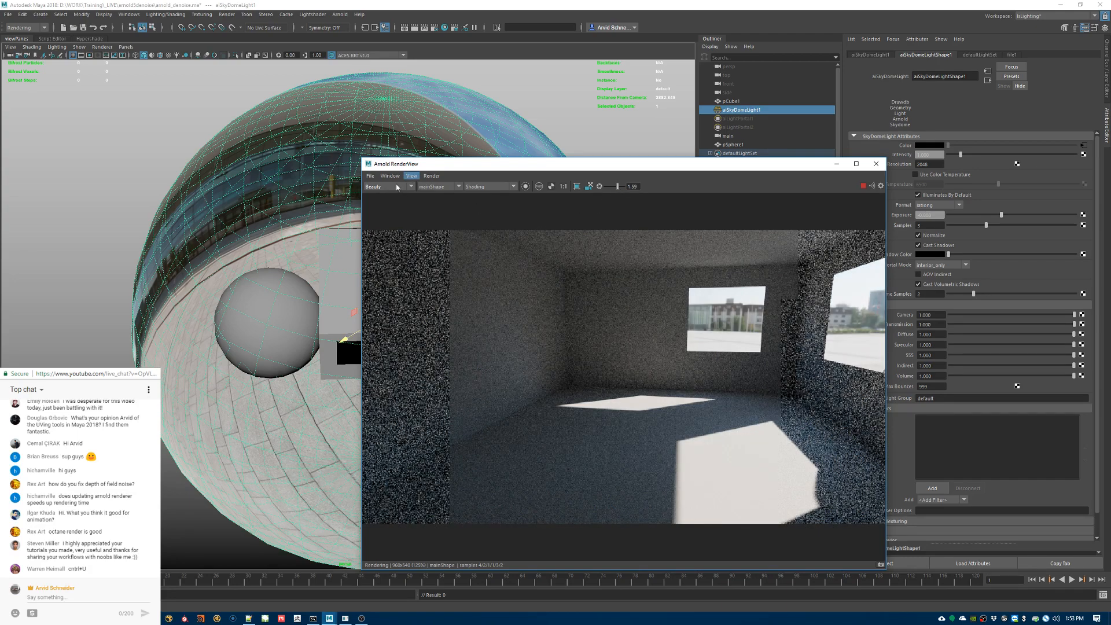
scroll(398, 186, "down", 1)
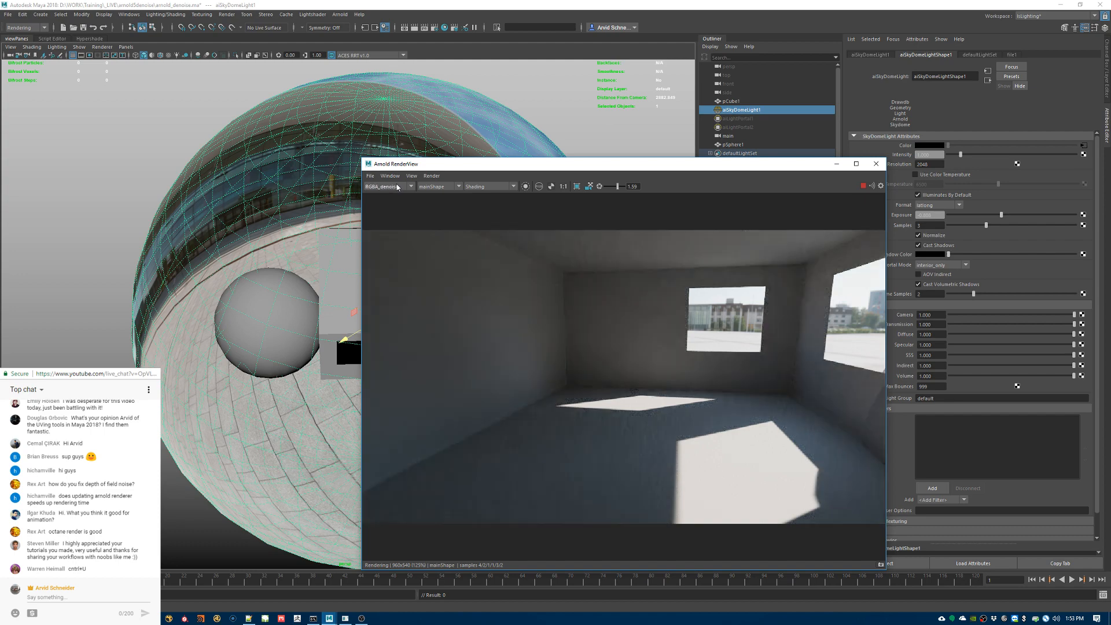
Step: Compare Beauty and RGBA_denoise on the interior render by switching repeatedly between the two outputs
scroll(397, 186, "up", 1)
scroll(398, 187, "down", 1)
scroll(398, 187, "up", 1)
scroll(397, 186, "down", 1)
scroll(398, 186, "up", 1)
scroll(398, 187, "down", 1)
scroll(397, 186, "up", 1)
scroll(395, 186, "down", 1)
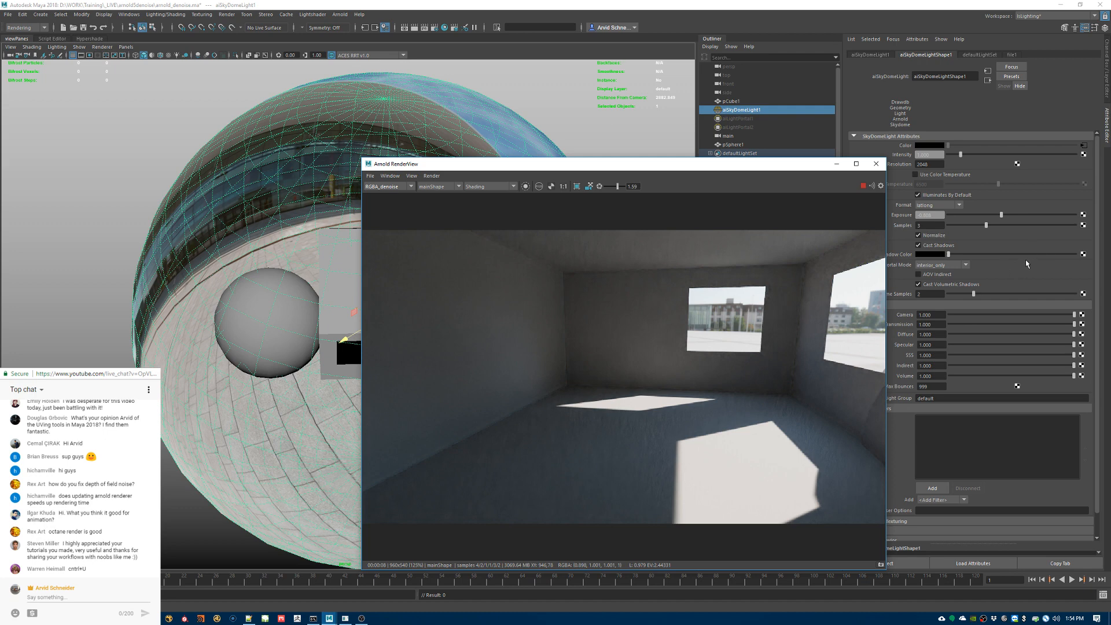
Step: Read the live chat comment about Octane render
left_click_drag(56, 532, 104, 531)
left_click(77, 542)
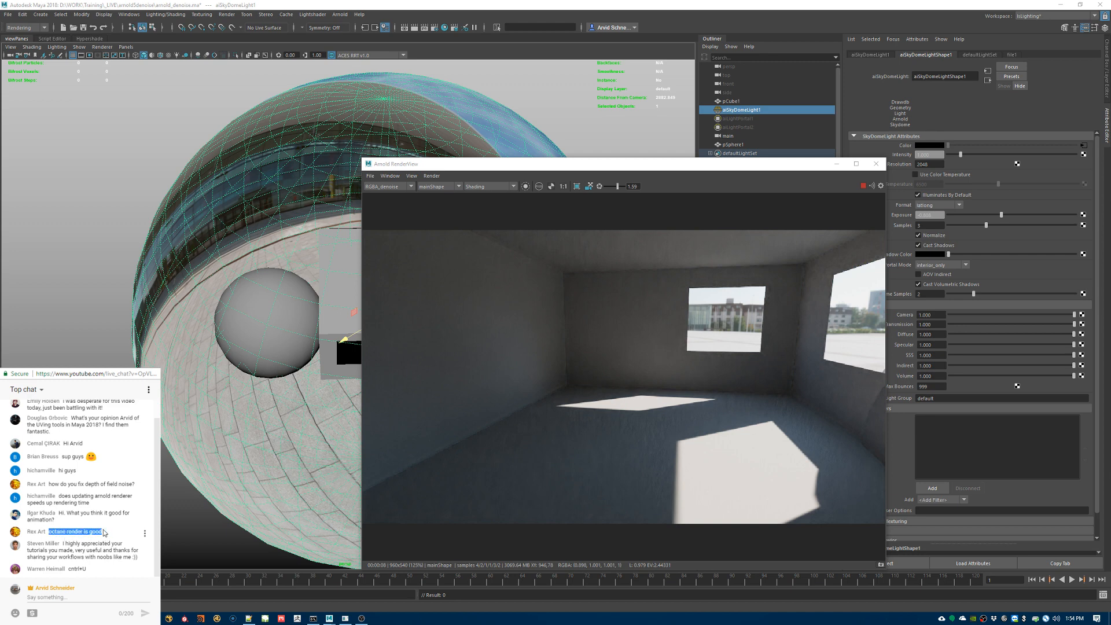
left_click(104, 533)
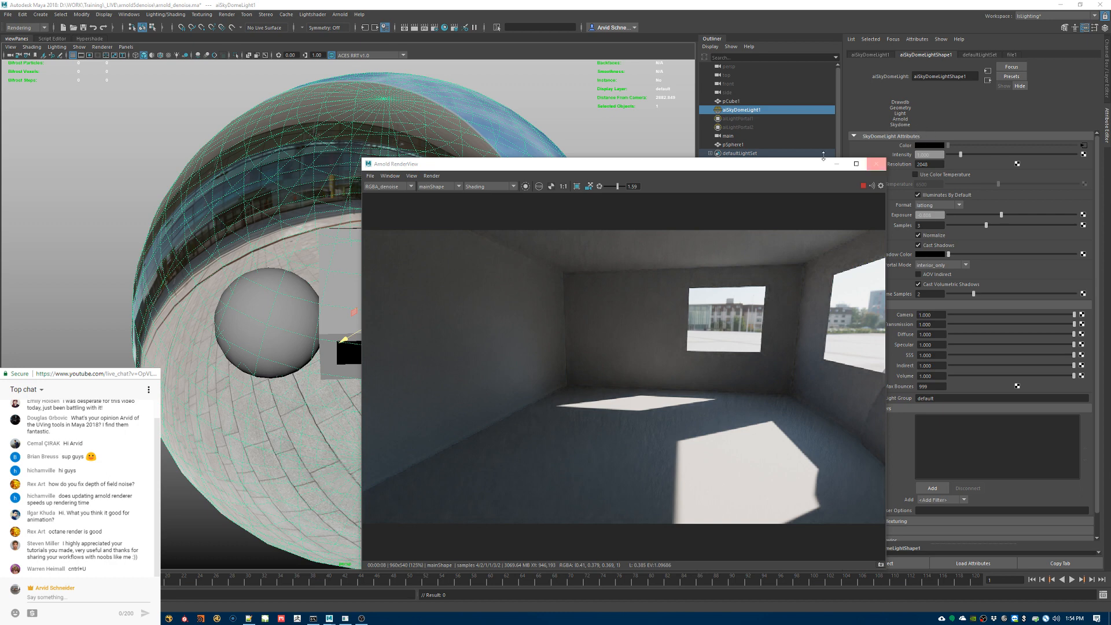
Step: Open the AOV settings in Render Settings and add diffuse_indirect to the active AOVs
left_click_drag(534, 168, 494, 149)
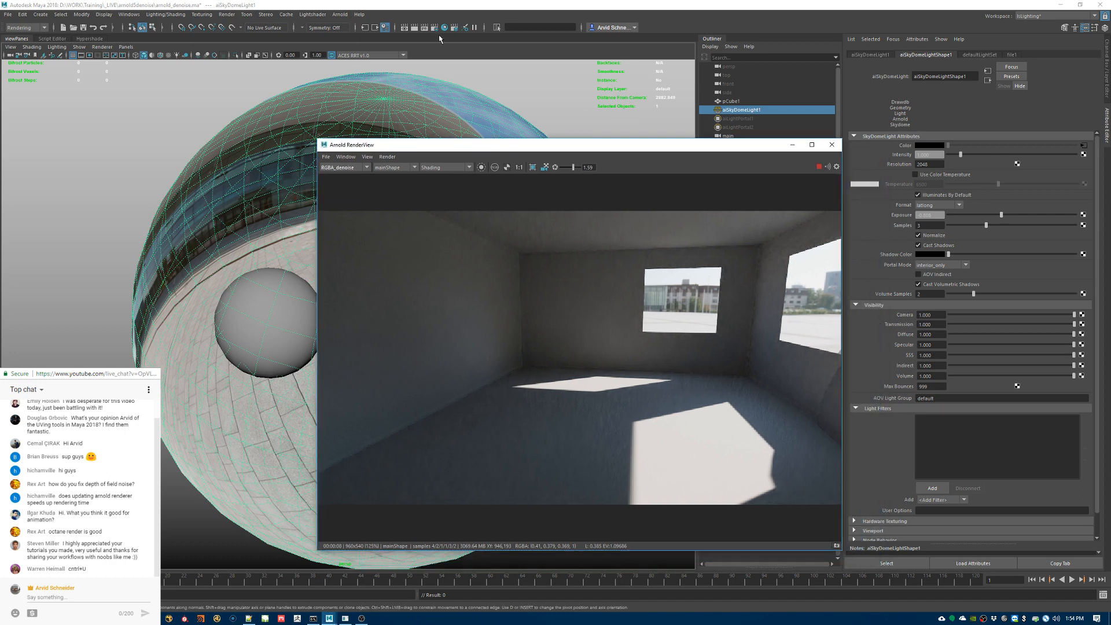
left_click(434, 27)
left_click_drag(270, 124, 773, 143)
left_click(787, 182)
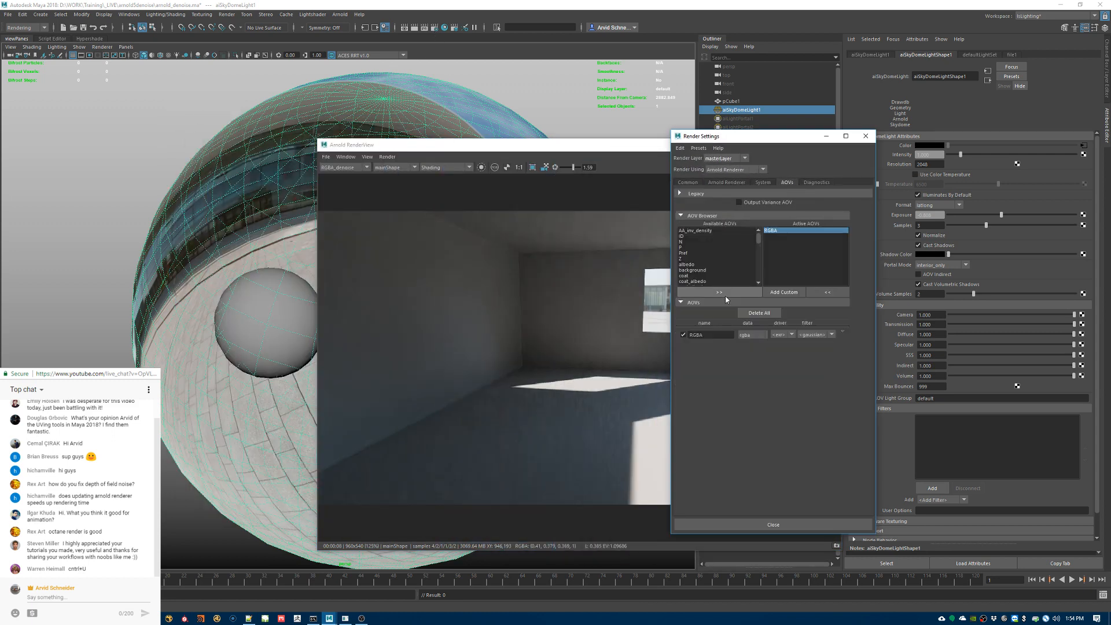
scroll(722, 266, "down", 1)
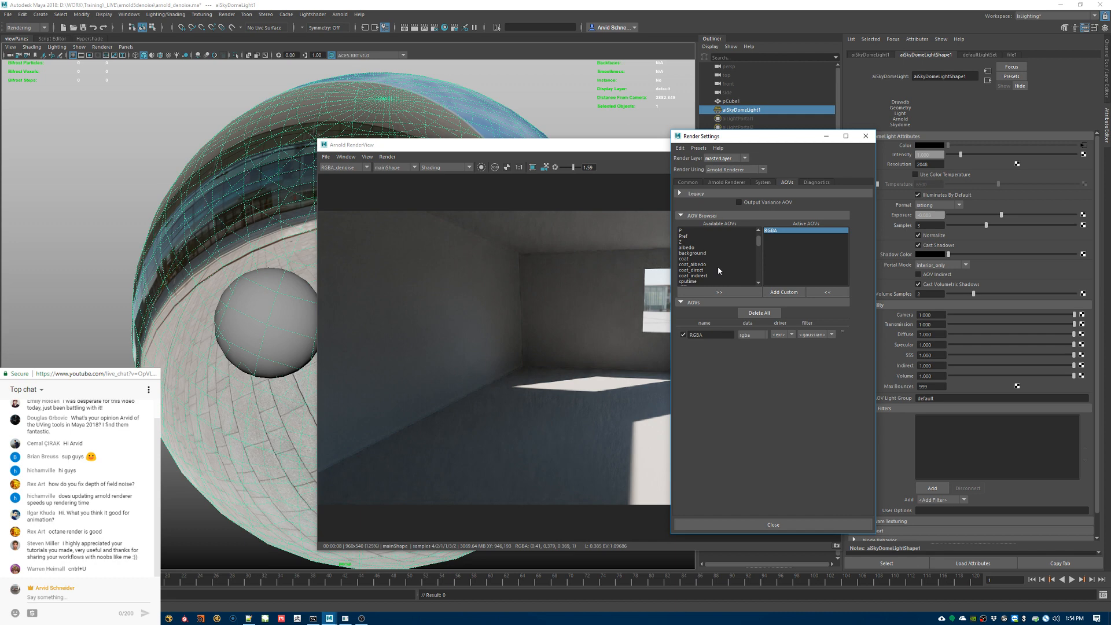
scroll(706, 267, "down", 3)
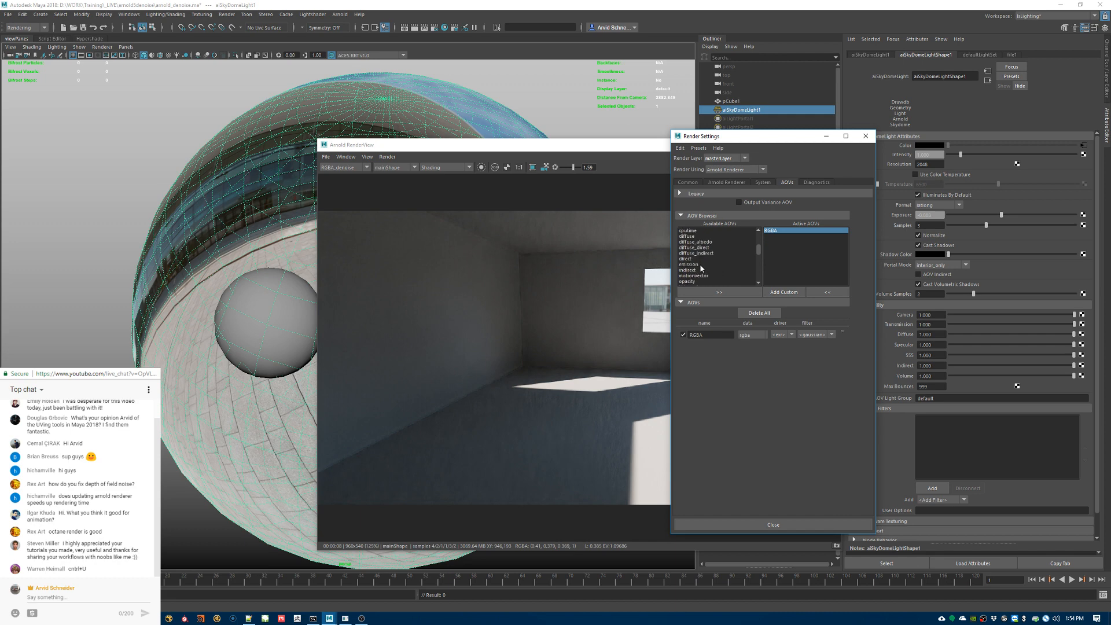
left_click(703, 253)
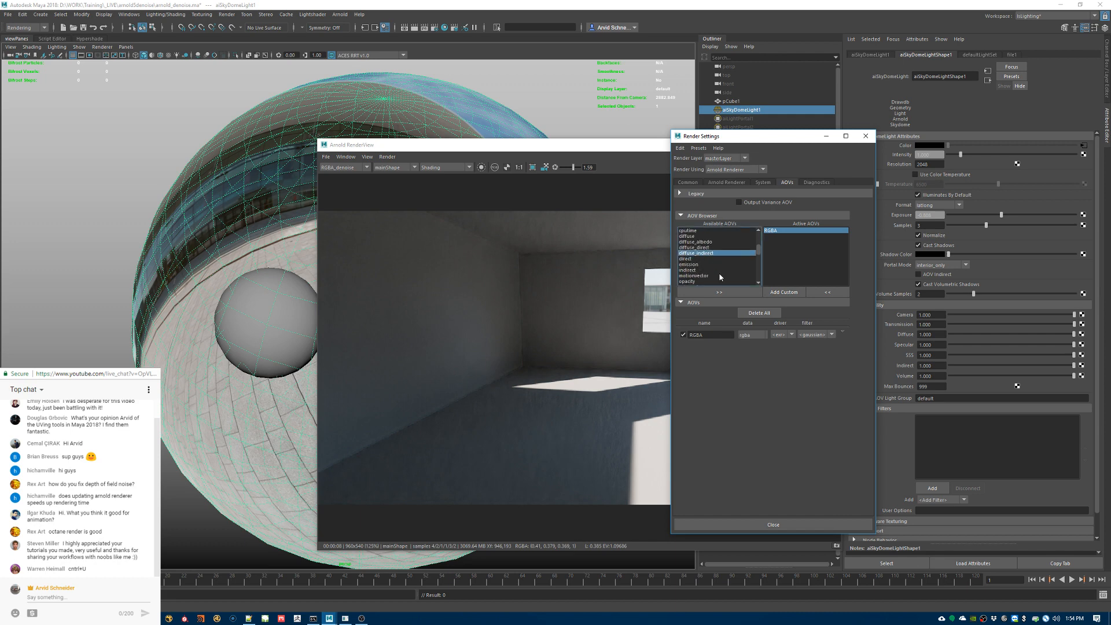
left_click(719, 292)
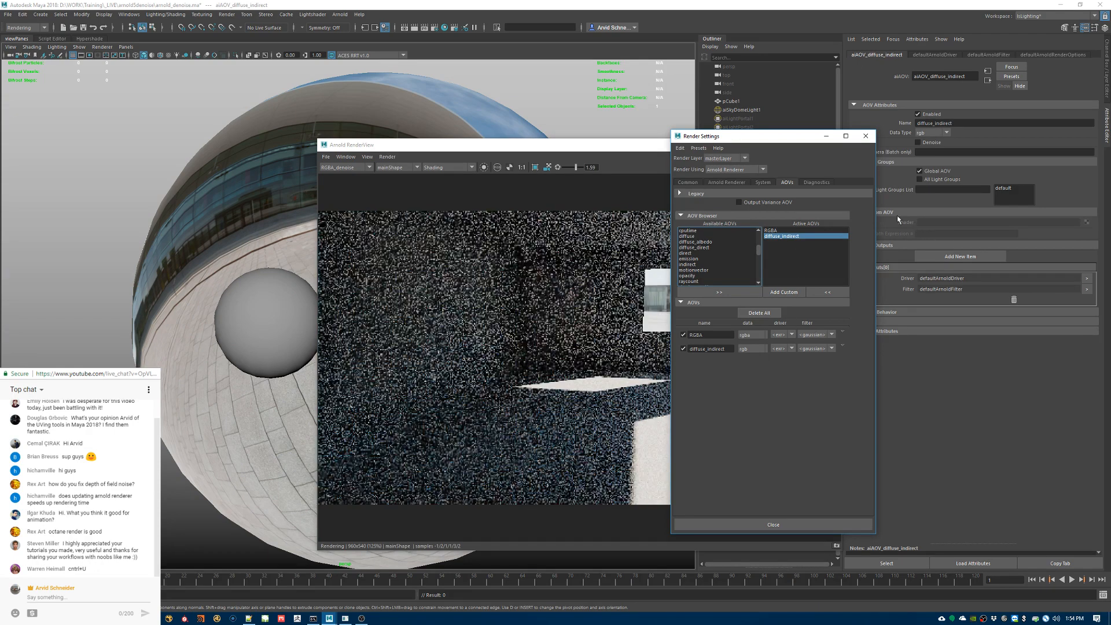
Step: Display the diffuse_indirect AOV in the RenderView to inspect its noise
left_click(351, 169)
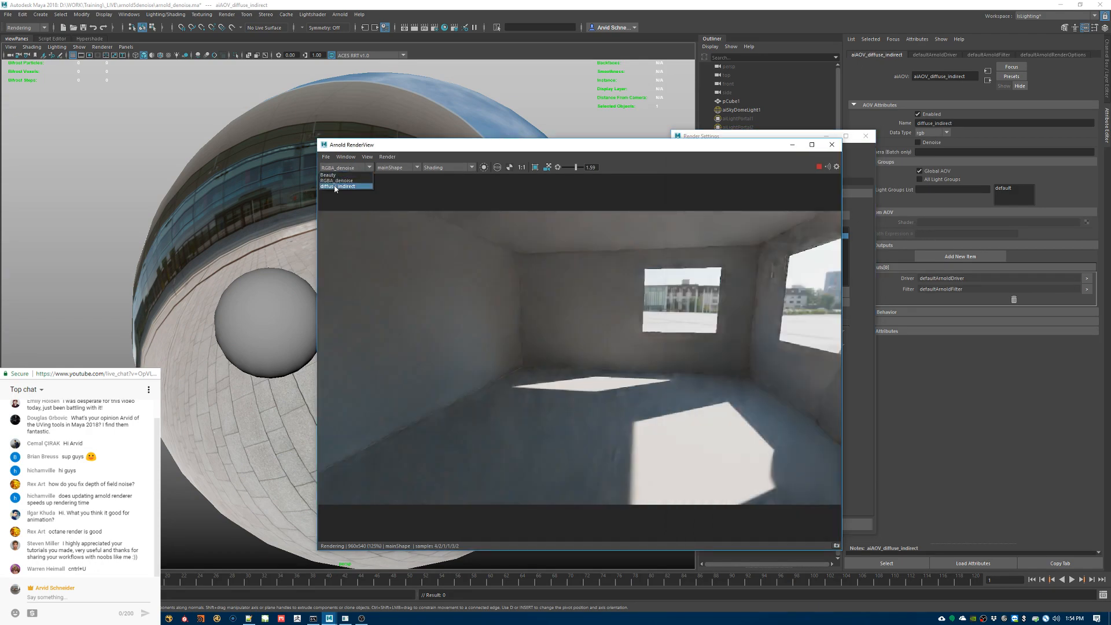
left_click(335, 185)
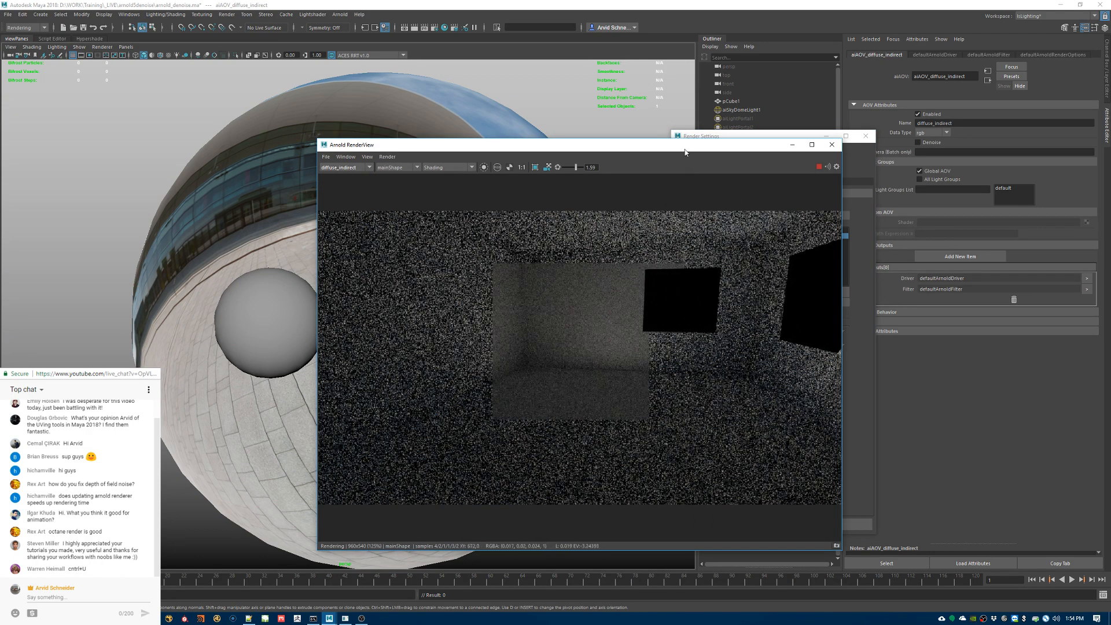
left_click_drag(644, 145, 603, 159)
Step: Enable Denoise on the diffuse_indirect AOV and display diffuse_indirect_denoise in the RenderView
left_click(735, 146)
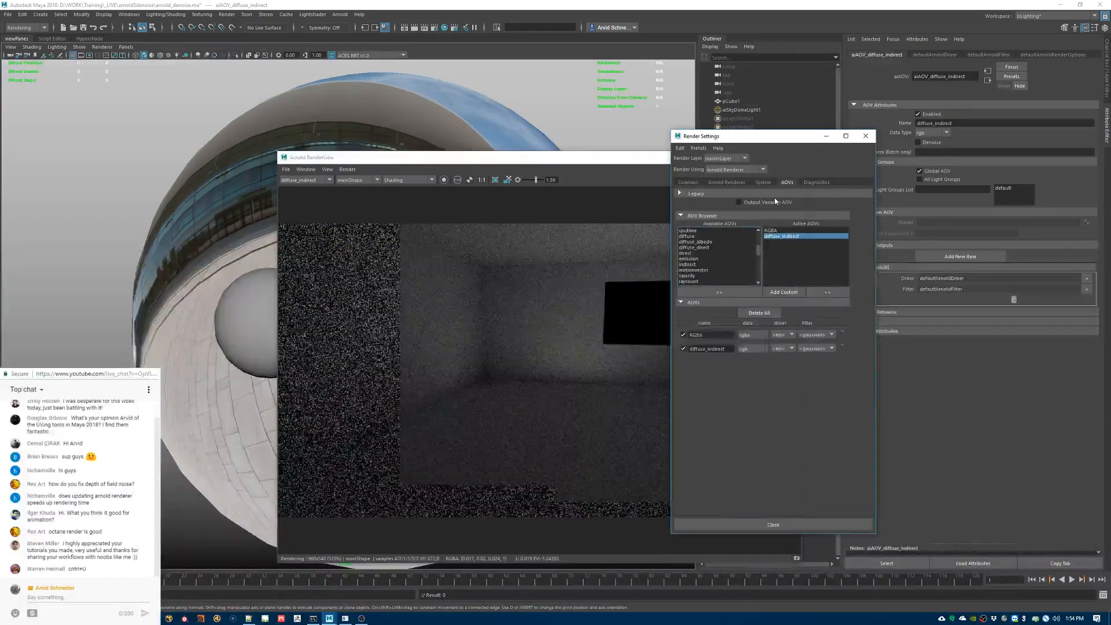
left_click(921, 142)
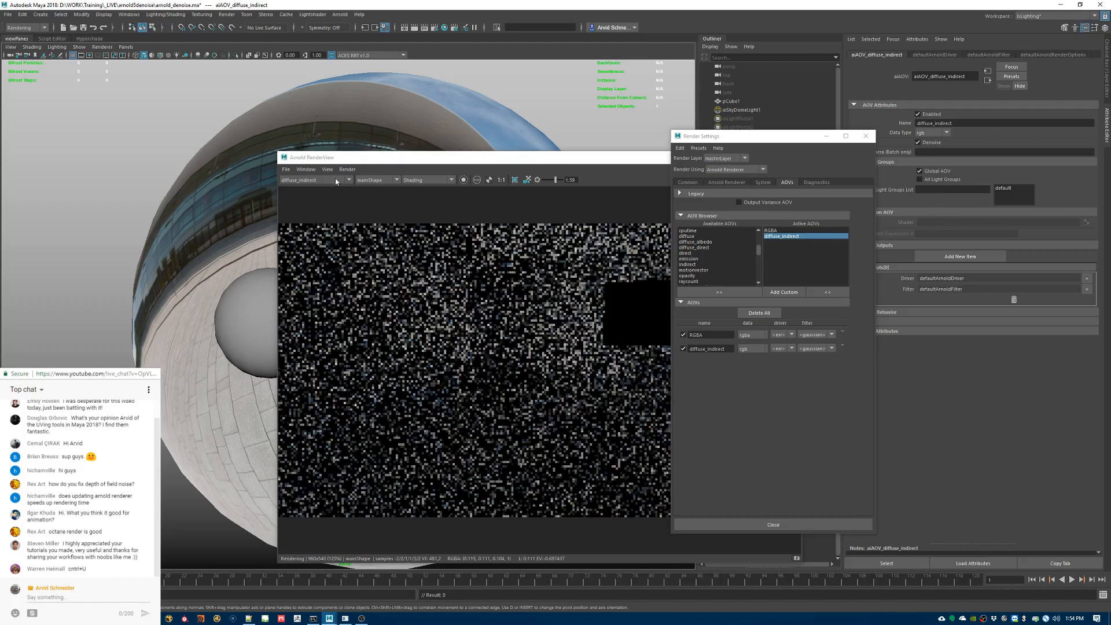
left_click(315, 180)
left_click(308, 205)
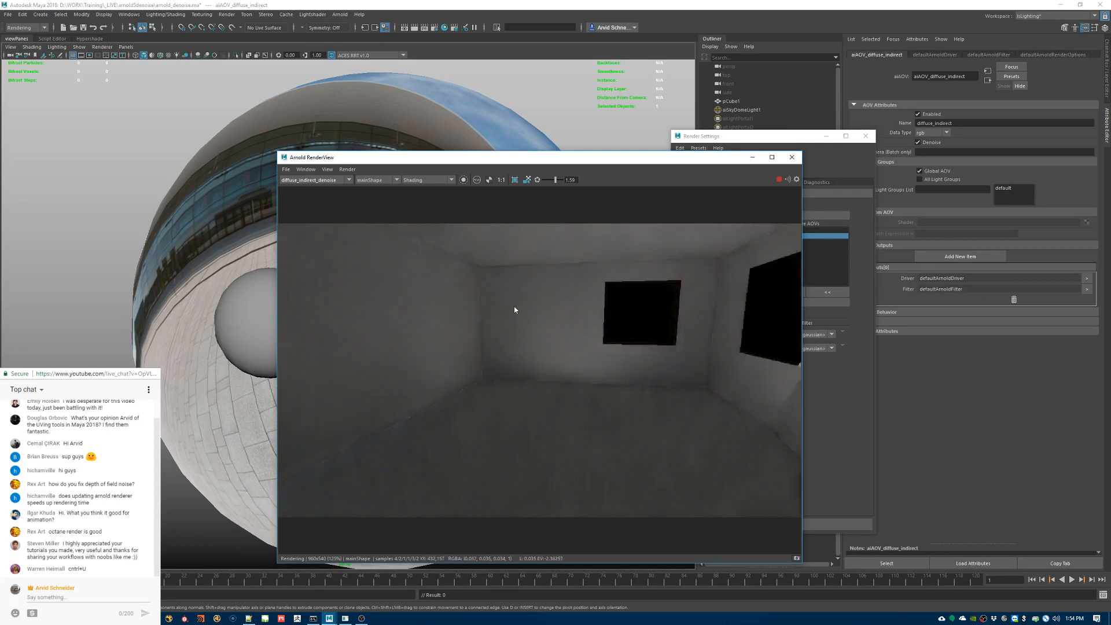
Step: Compare the diffuse_indirect output with diffuse_indirect_denoise on the interior render
left_click(320, 181)
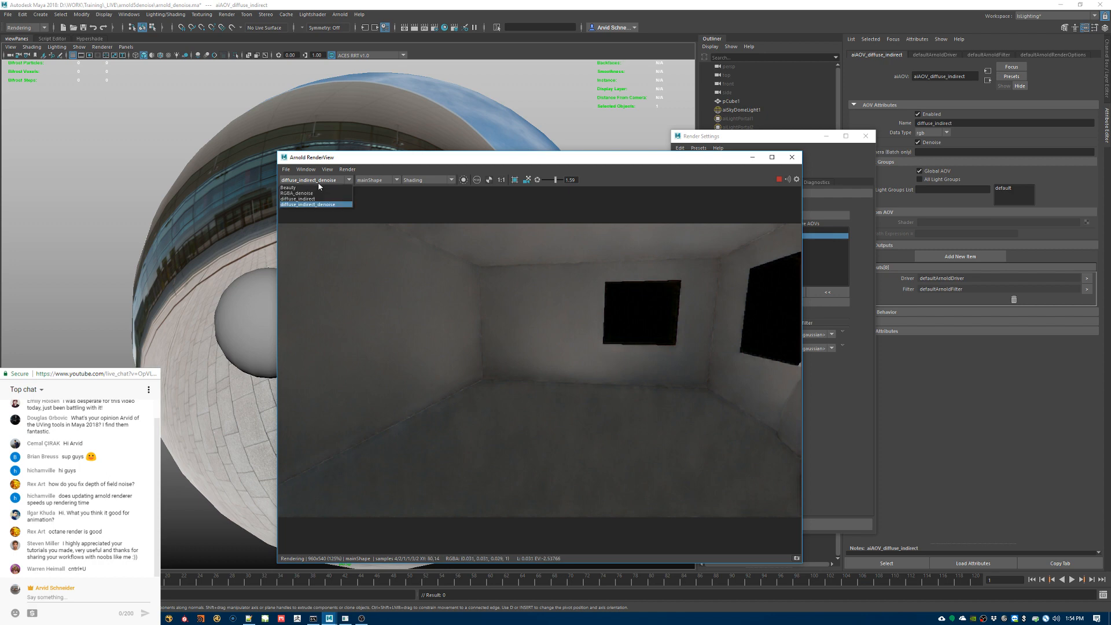
left_click(305, 199)
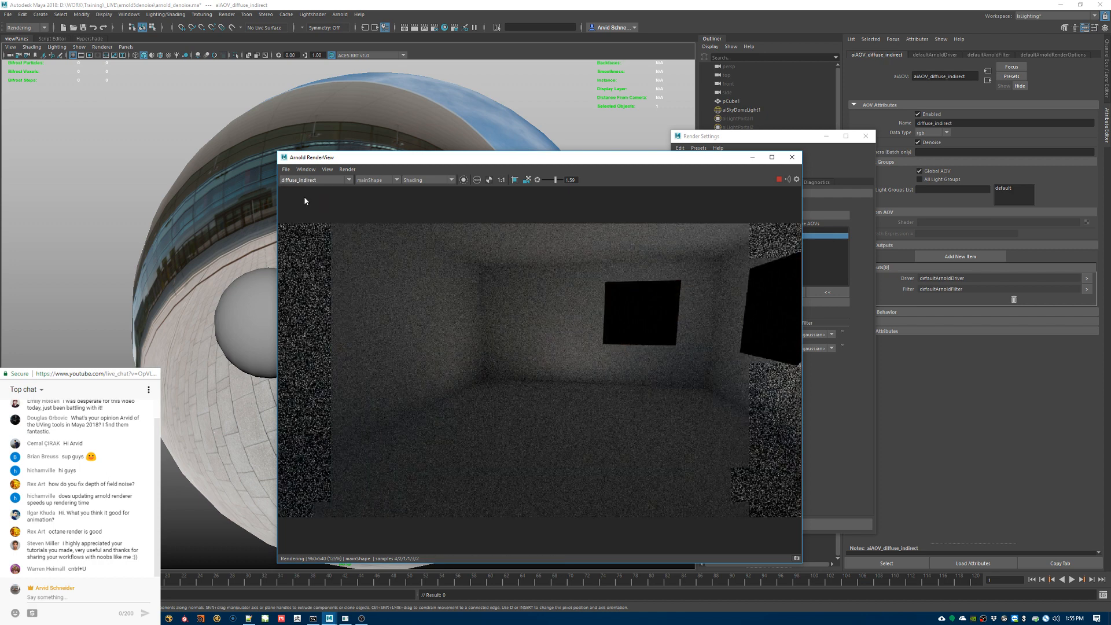
left_click(312, 180)
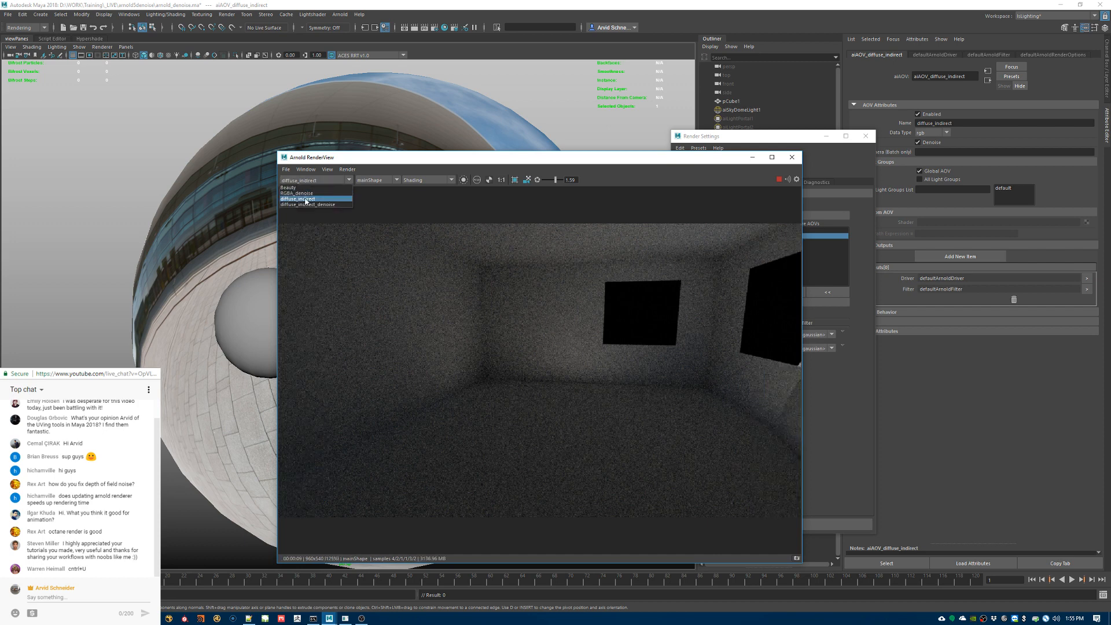
left_click(303, 200)
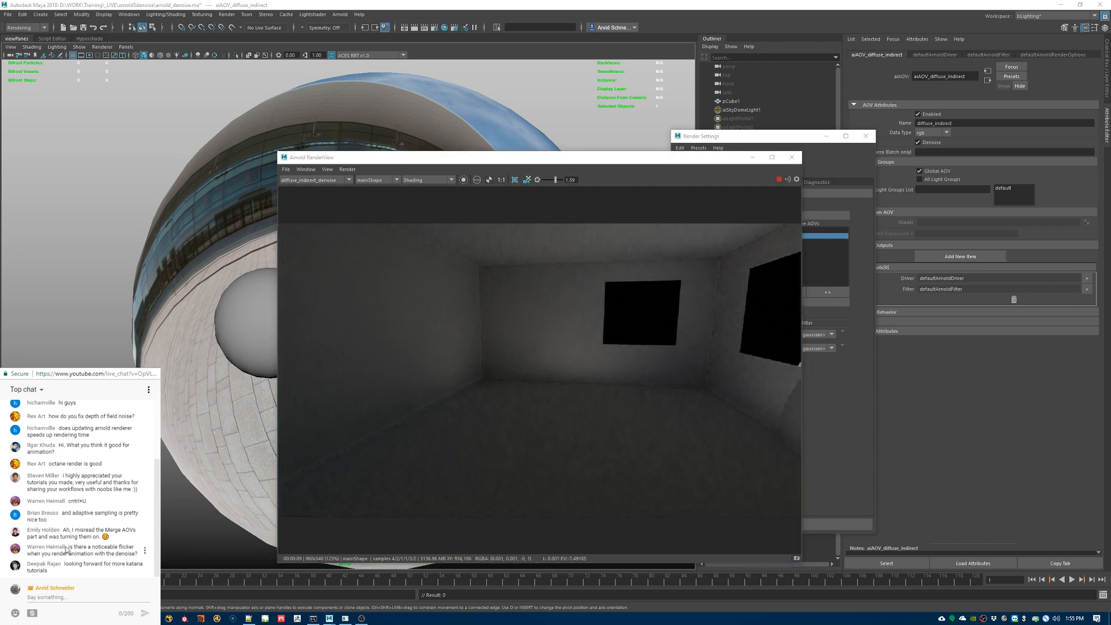
Step: Read the live chat questions about denoiser flicker in animation and textures on area lights
left_click_drag(67, 548, 24, 550)
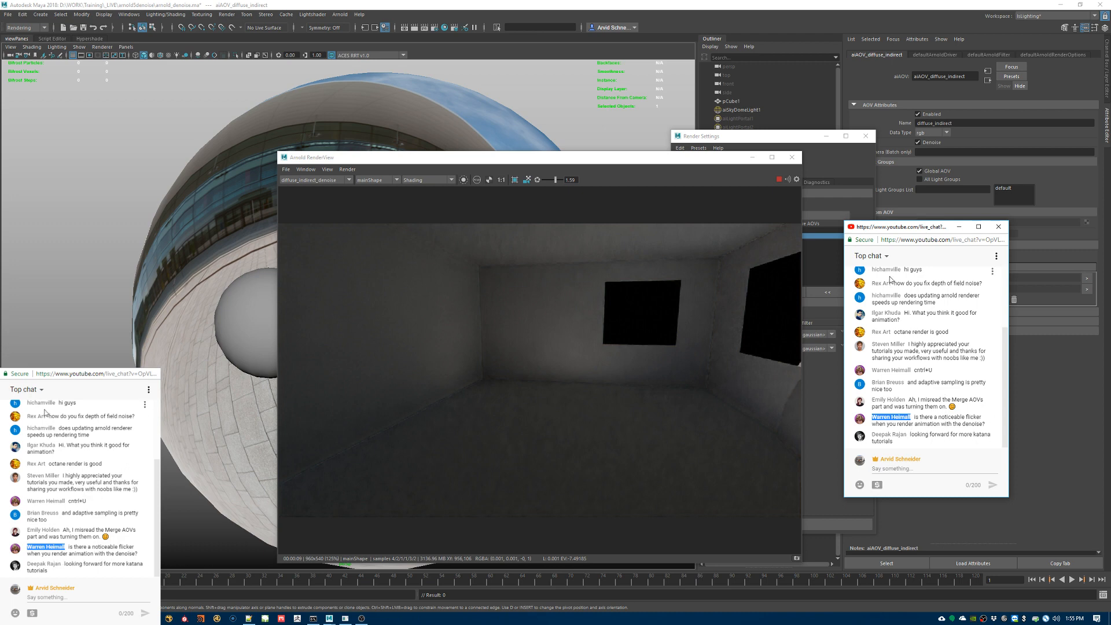
left_click_drag(904, 227, 1110, 175)
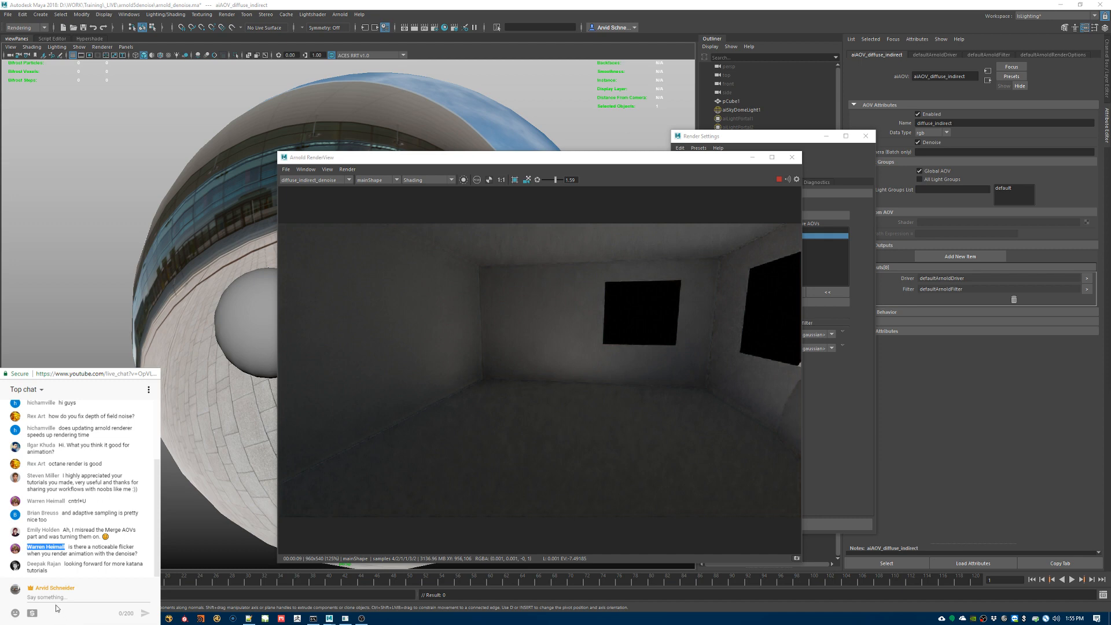
left_click(87, 570)
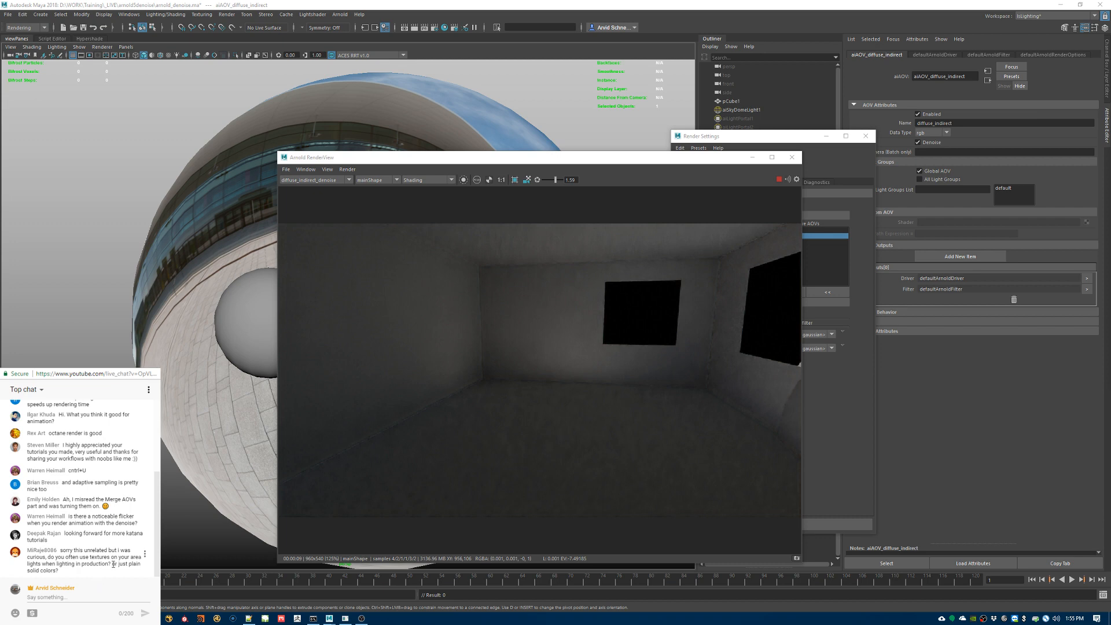
left_click_drag(91, 557, 134, 560)
left_click(85, 565)
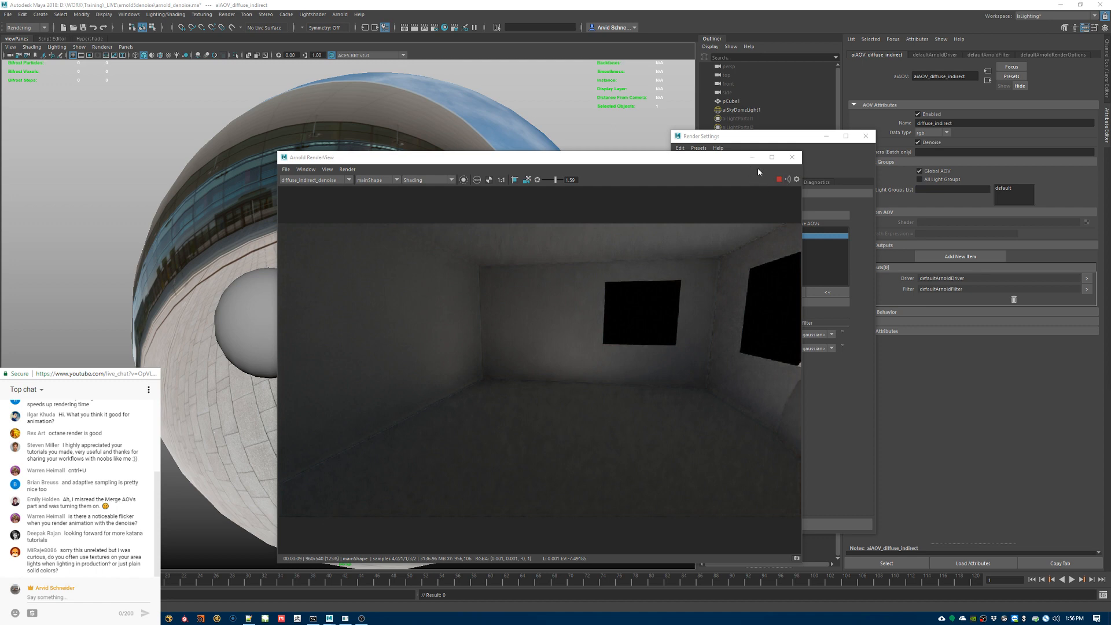
Step: Close the Arnold RenderView and bring up the Noice (Arnold Denoiser) documentation page in the web browser
left_click(792, 159)
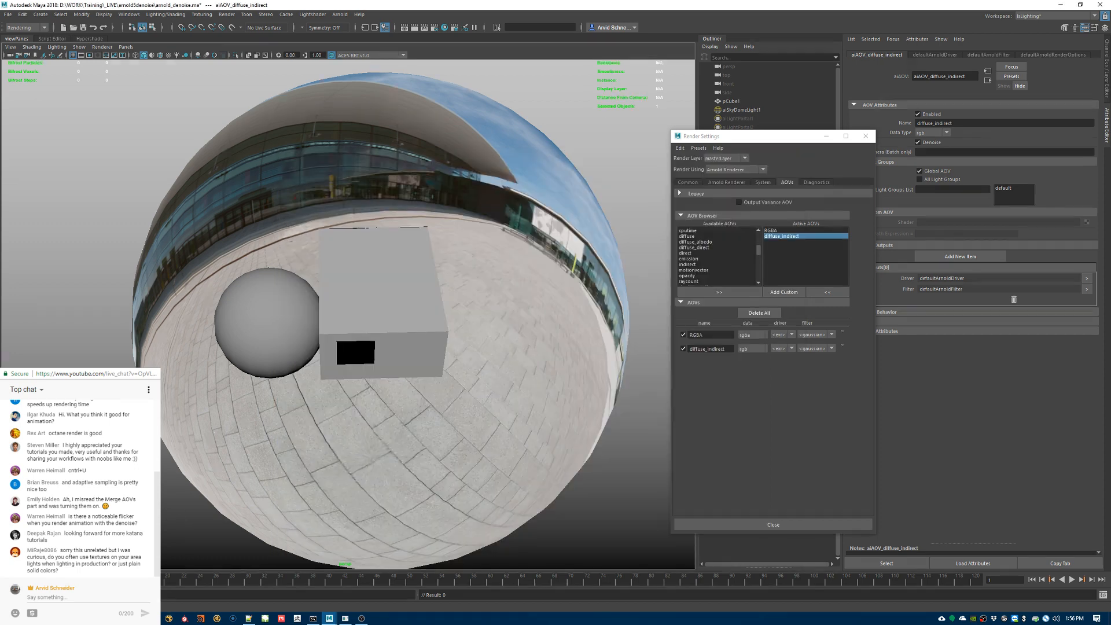
mouse_move(217, 617)
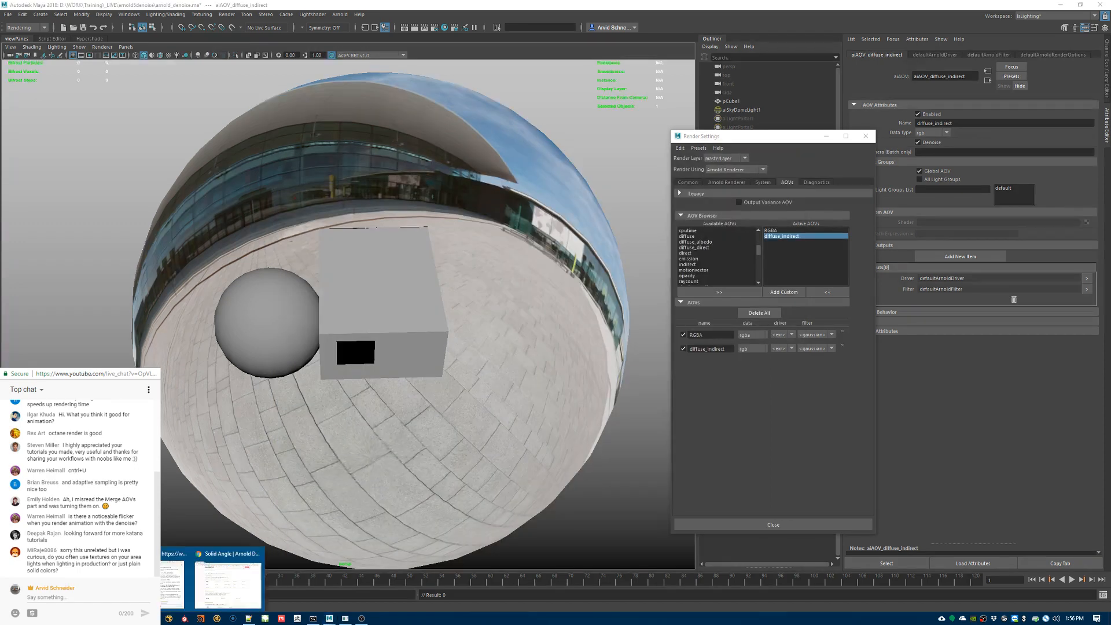
left_click(229, 585)
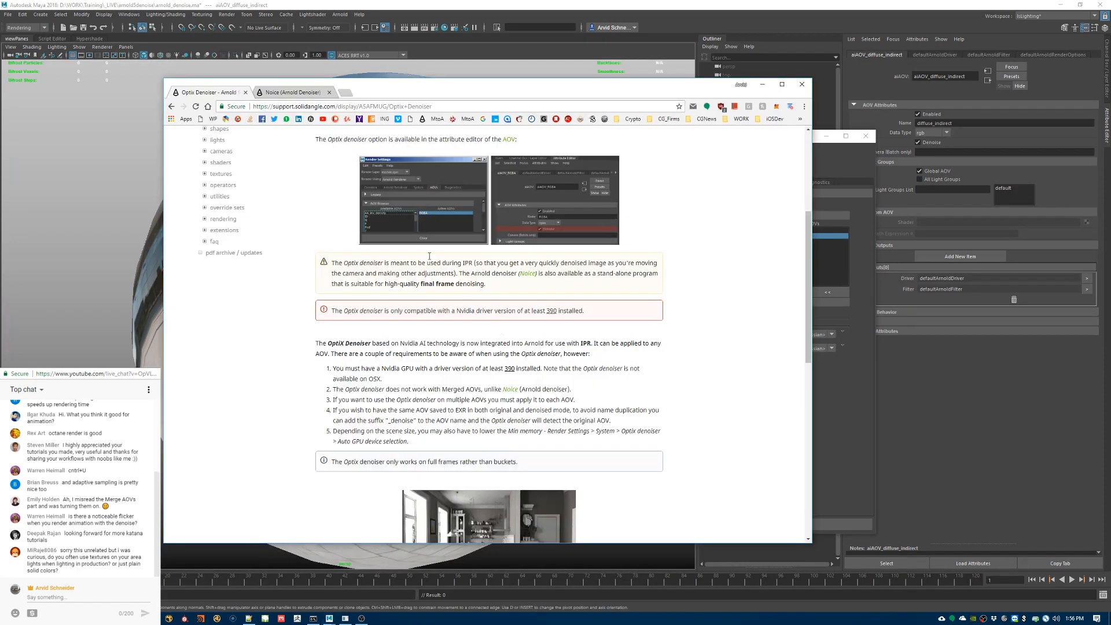
left_click(308, 96)
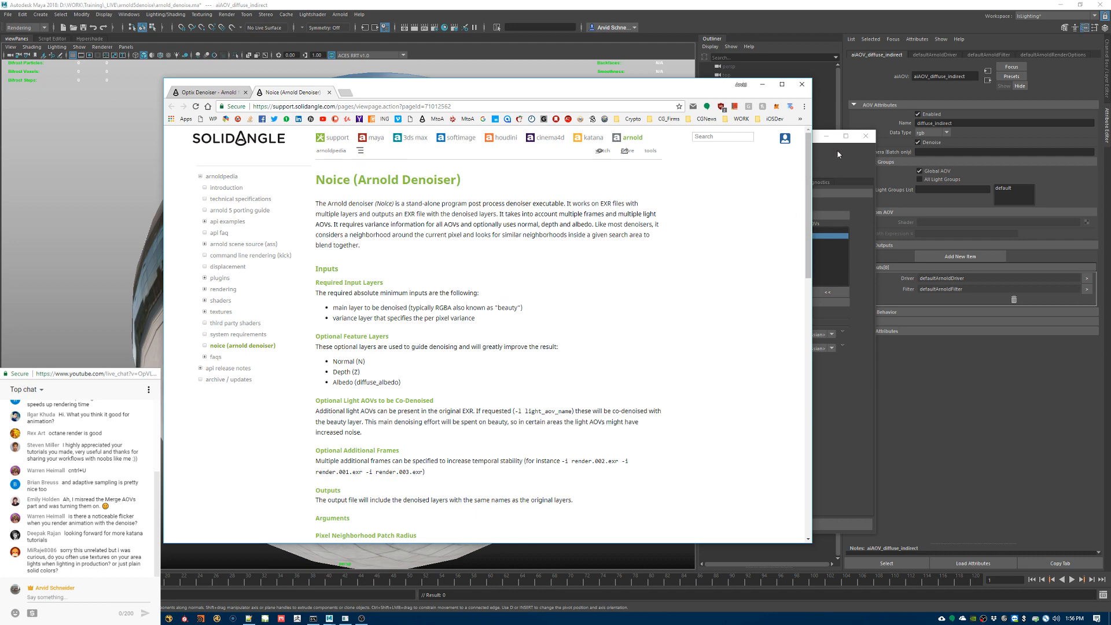
Step: Return to Maya, remove diffuse_indirect from the active AOVs, and move Render Settings clear of the RGBA AOV attributes
left_click(849, 161)
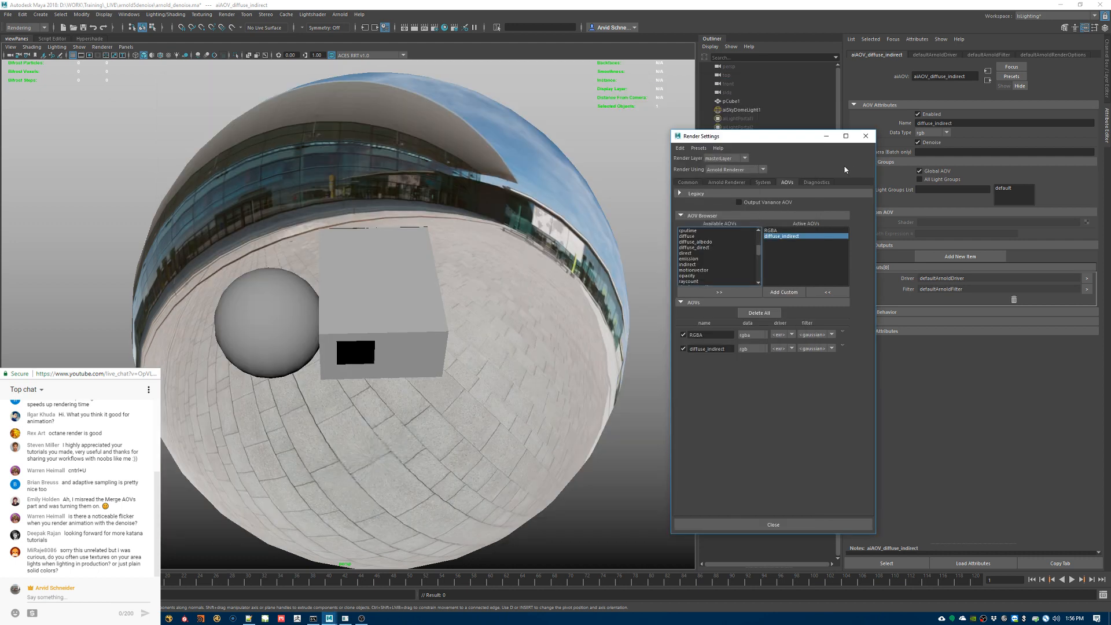
left_click(789, 237)
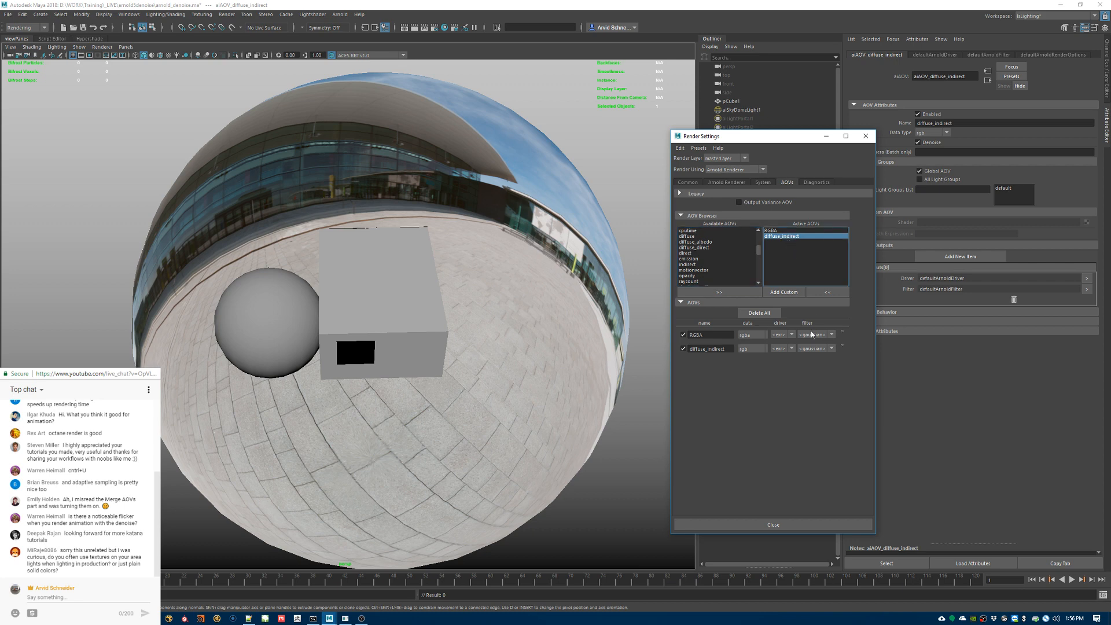
left_click(831, 290)
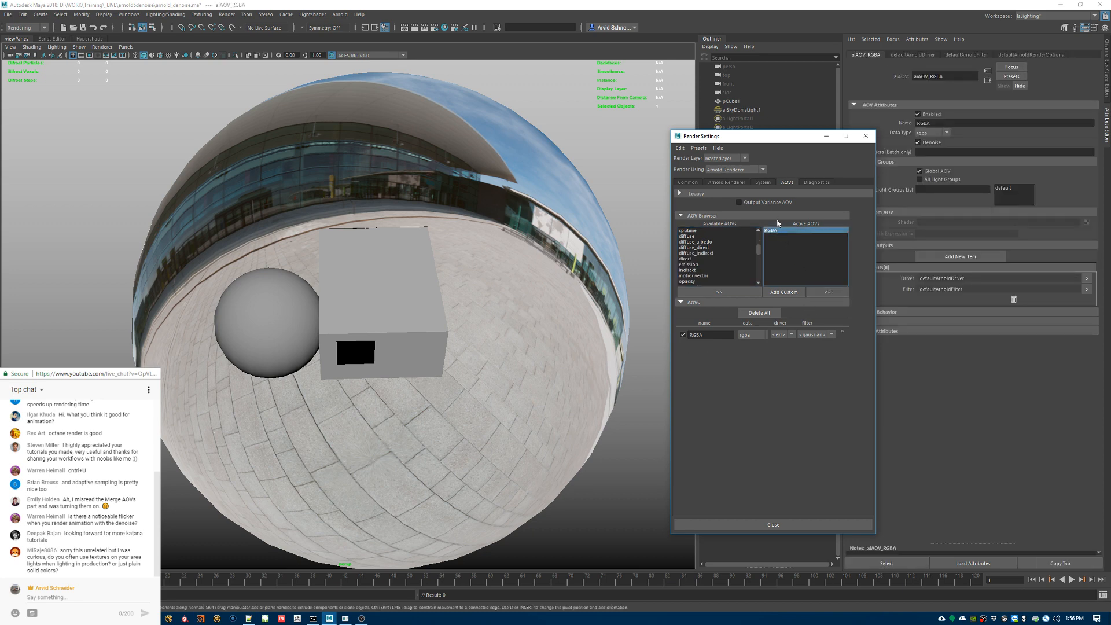
left_click(936, 158)
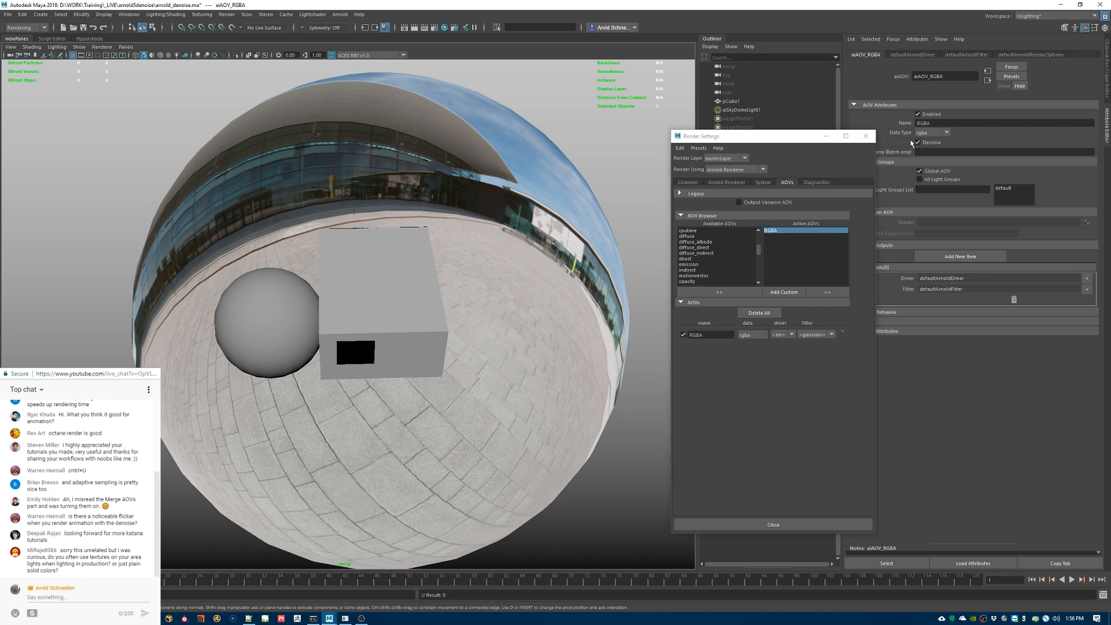
left_click_drag(802, 138, 675, 151)
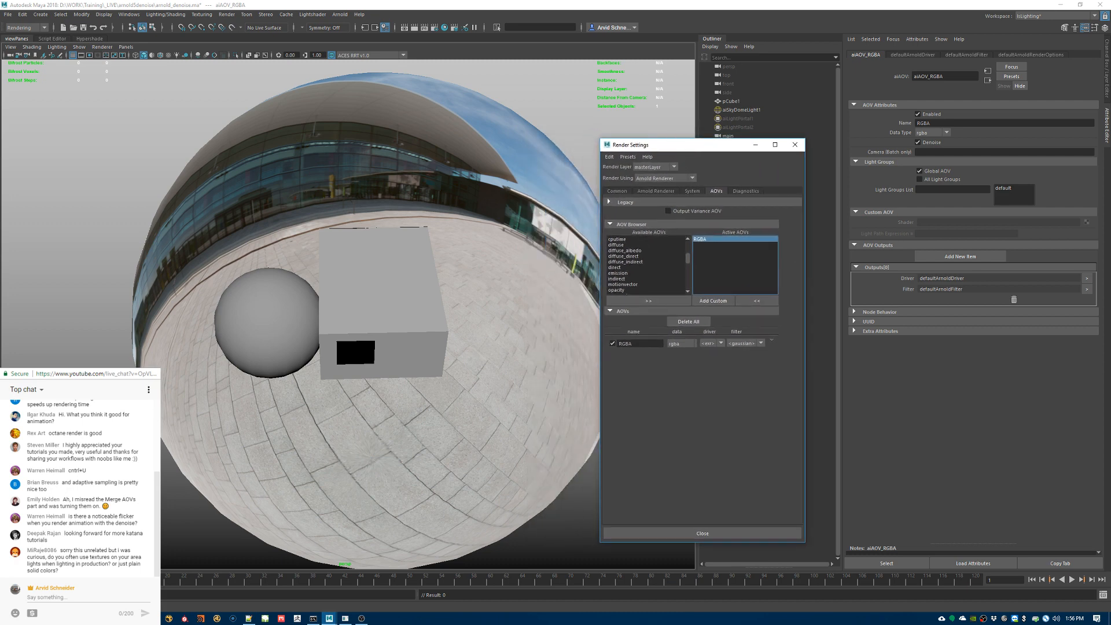
Step: Check the optional feature layers on the Noice documentation page in the browser, then return to Render Settings in Maya
key("alt+Tab")
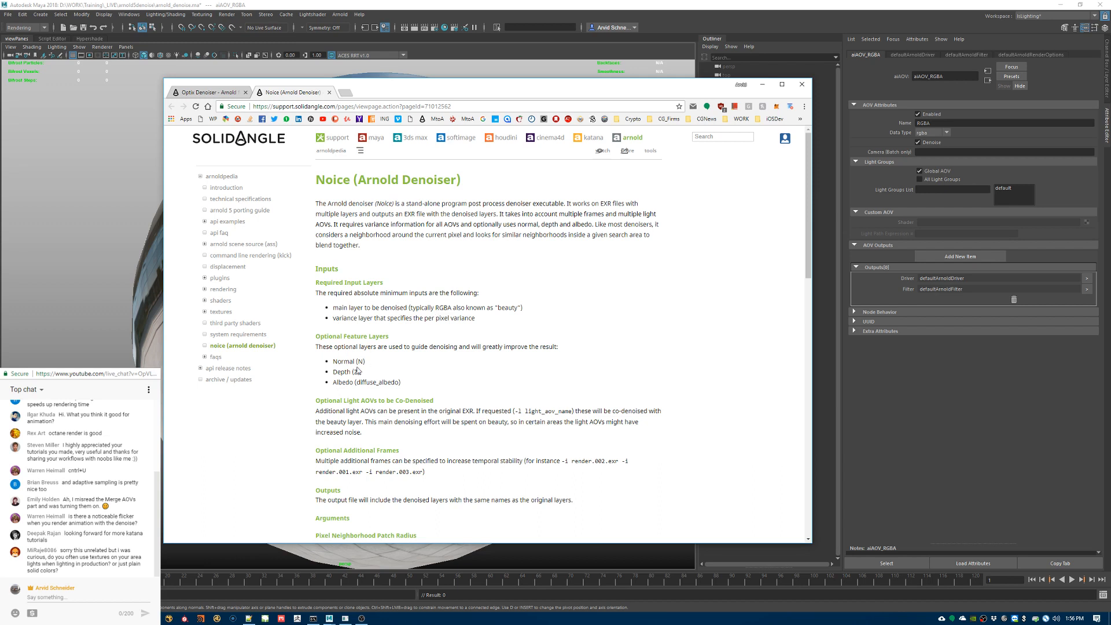
left_click_drag(344, 346, 561, 351)
left_click_drag(408, 384, 318, 358)
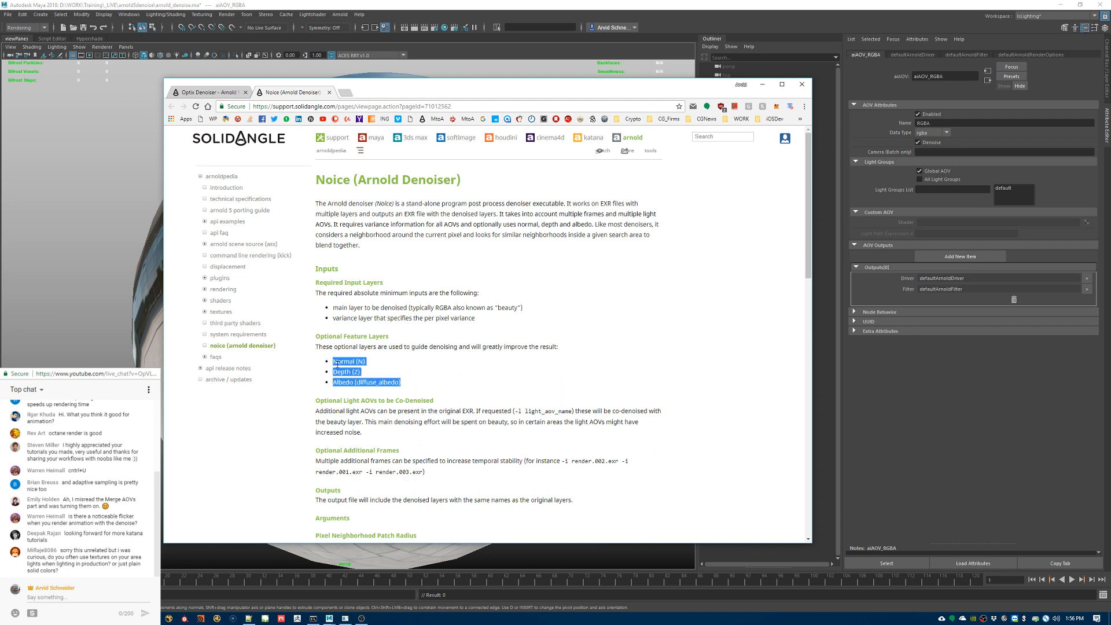
left_click(369, 374)
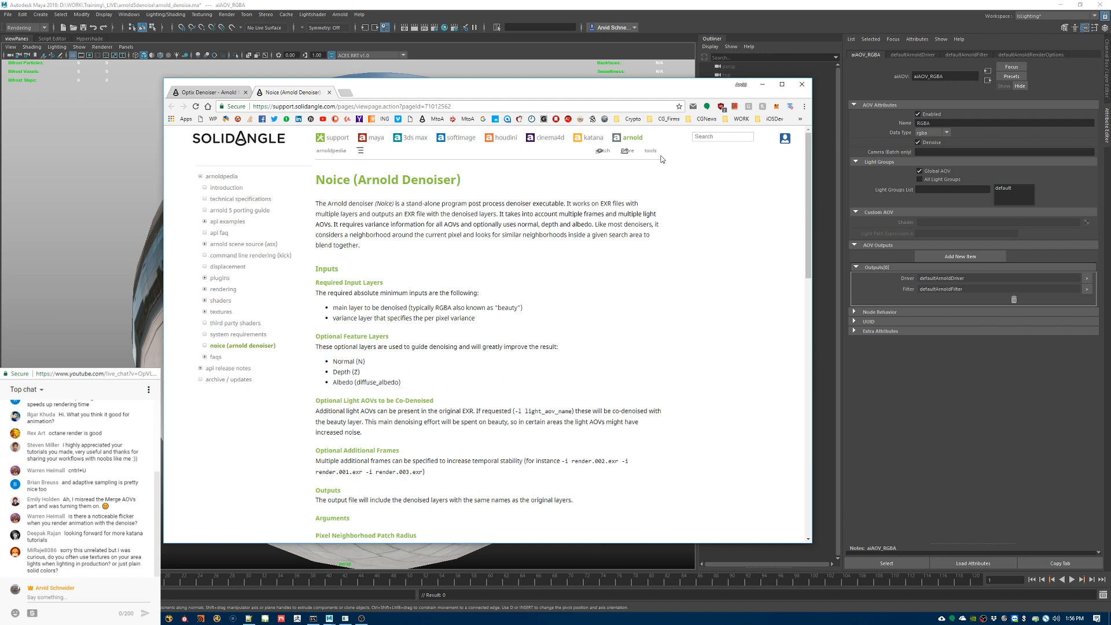
left_click_drag(664, 95, 588, 155)
left_click(765, 168)
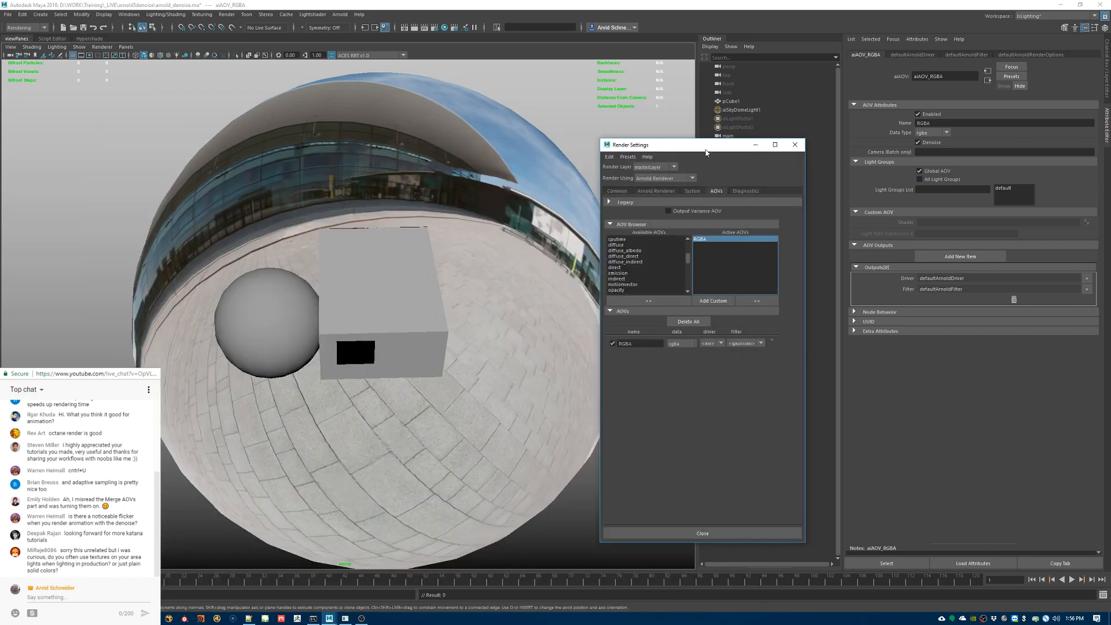
Step: Add N, Z and diffuse_albedo to the active AOVs beside RGBA
left_click_drag(705, 152, 848, 136)
scroll(788, 255, "up", 2)
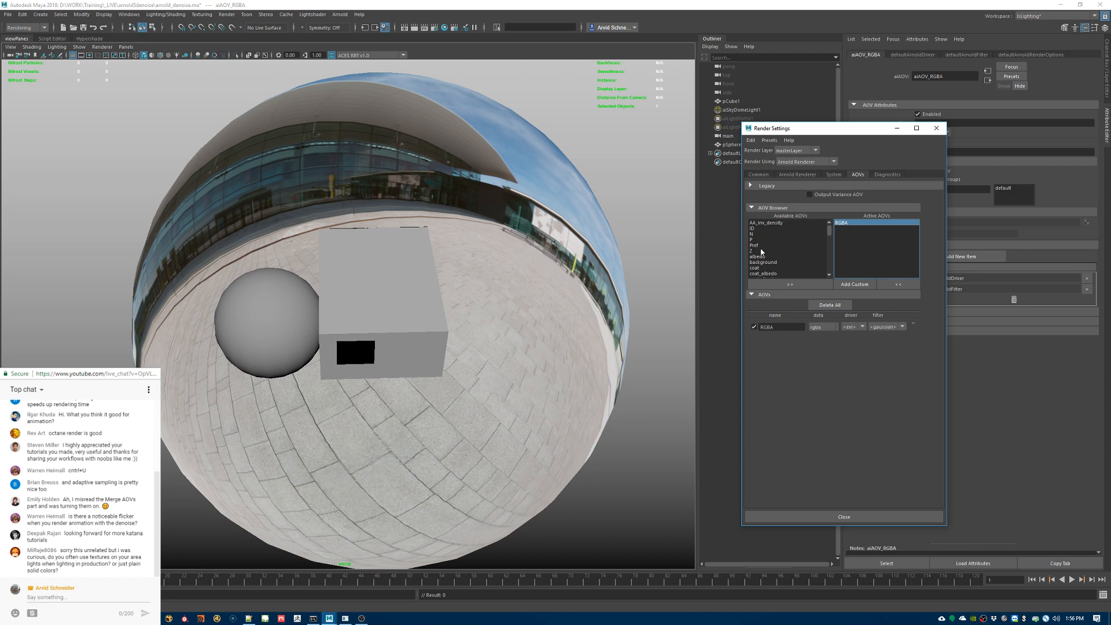
left_click(758, 234)
left_click(762, 251, "ctrl")
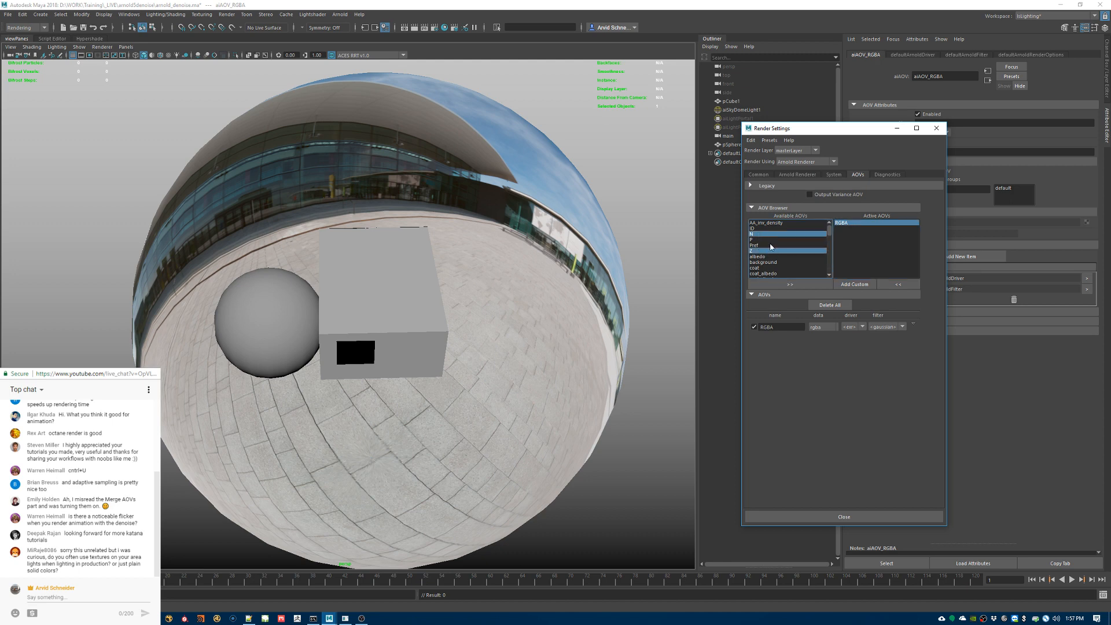
scroll(773, 252, "down", 2)
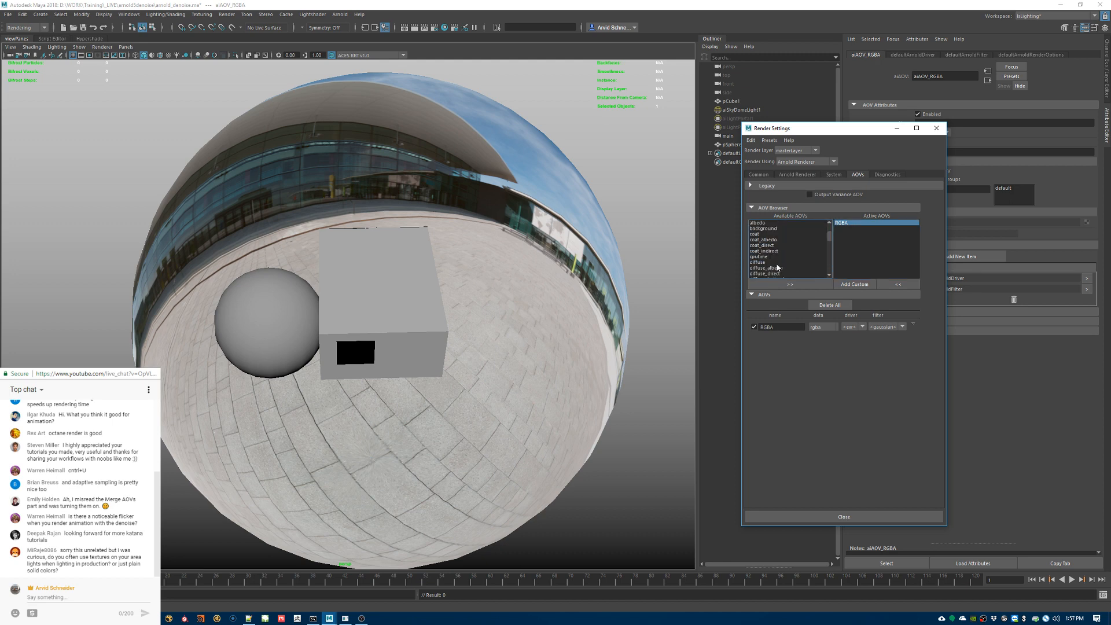
left_click(778, 268)
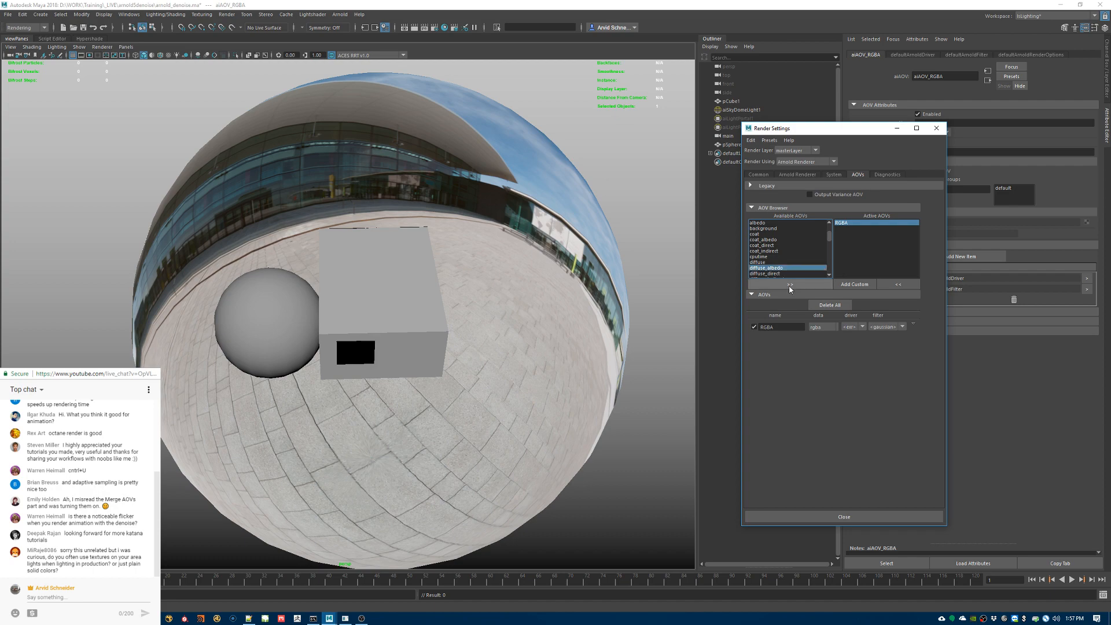
left_click(790, 284)
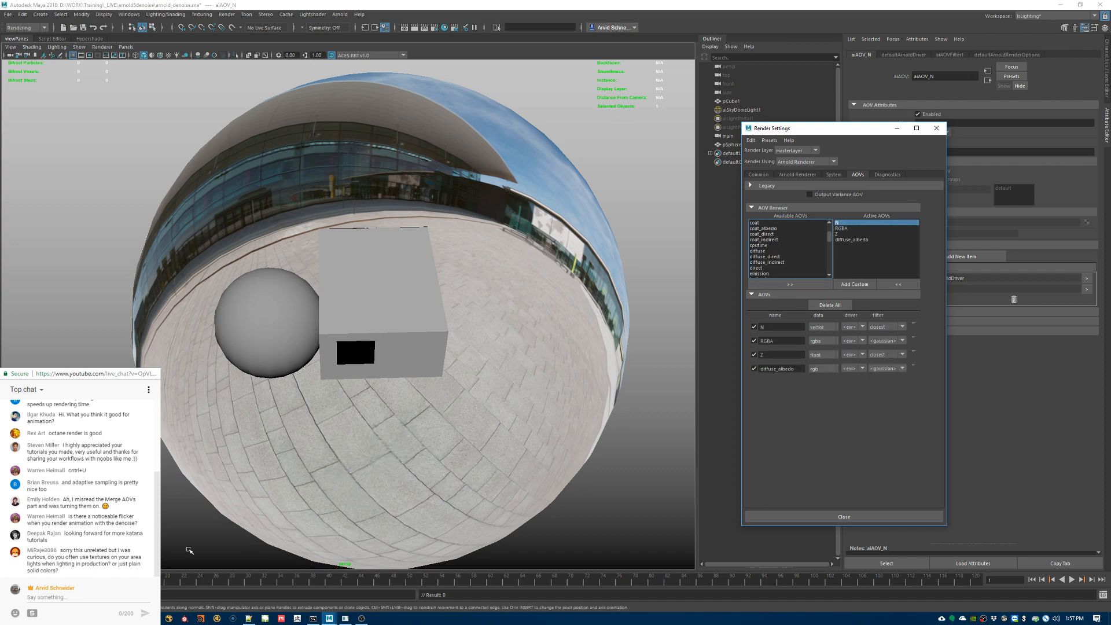
Step: Read the Noice documentation in the browser, from optional light AOVs and additional frames through the command-line arguments and input file syntax
key("alt+Tab")
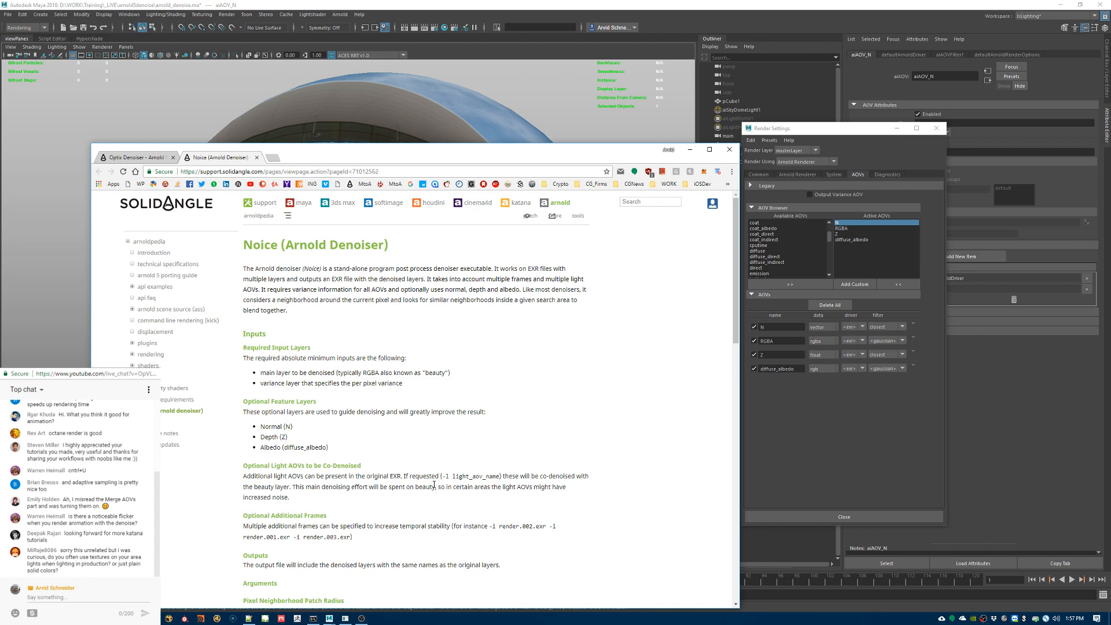
scroll(434, 485, "down", 2)
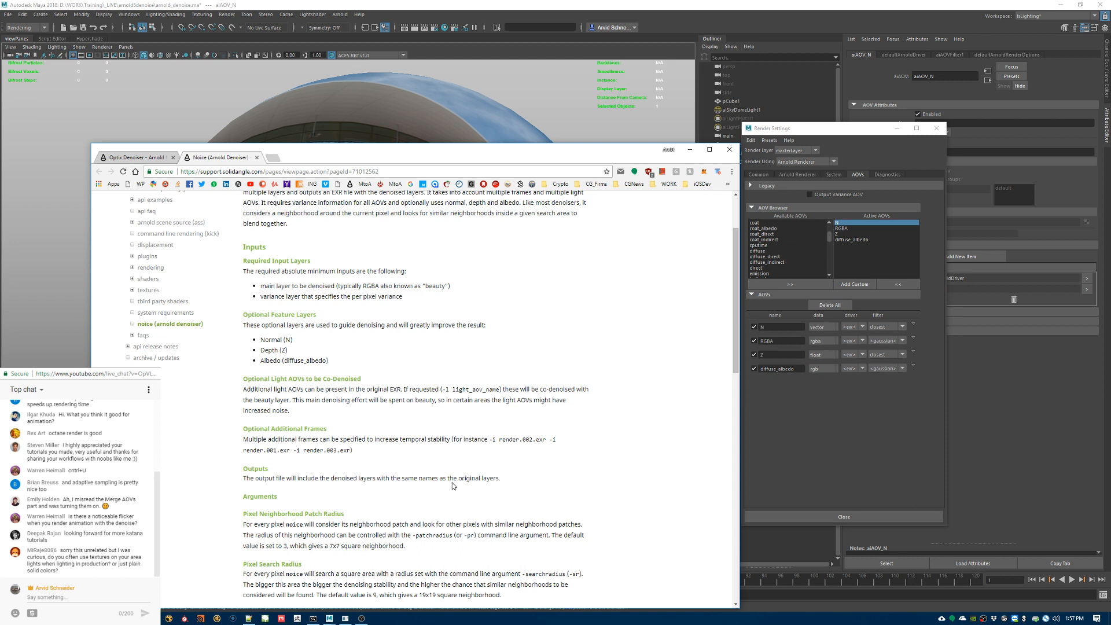
scroll(446, 458, "down", 3)
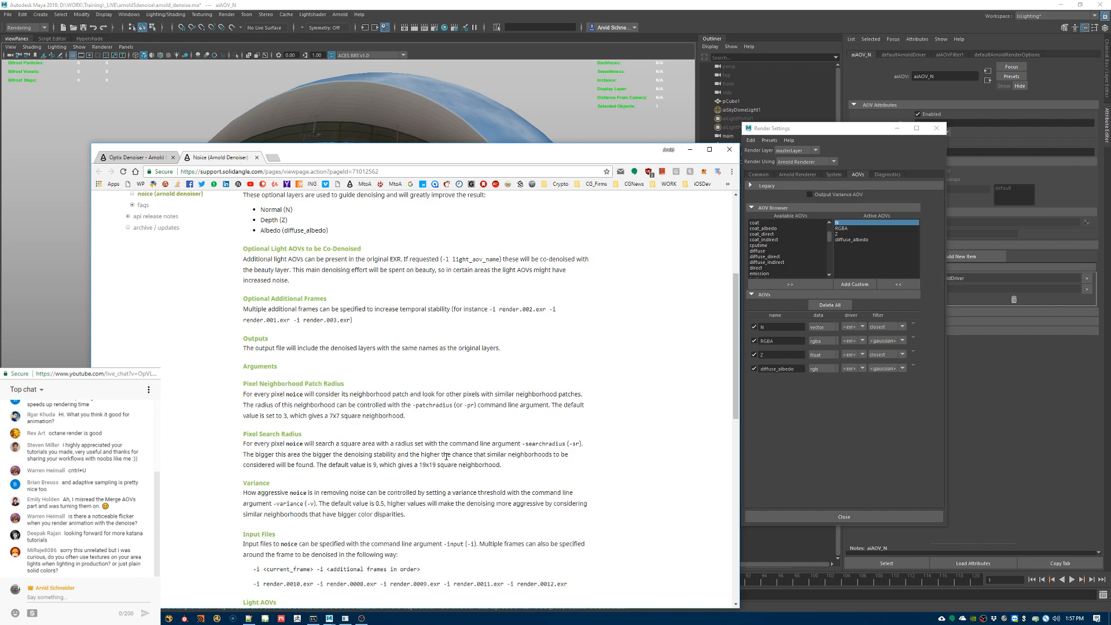
scroll(446, 457, "down", 3)
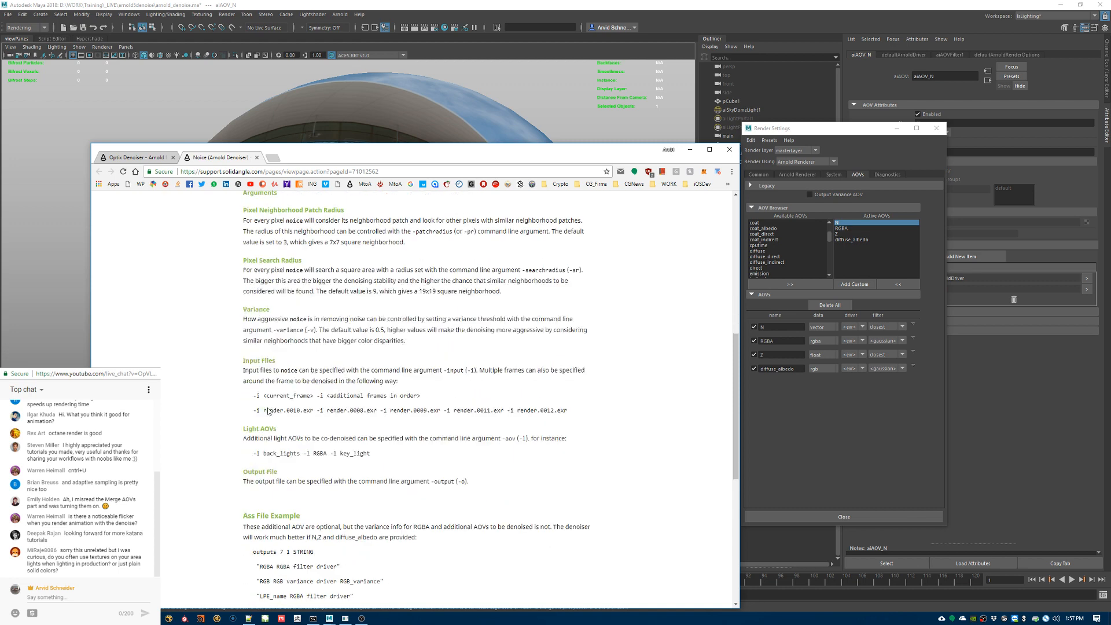
Step: Return to Maya and enable Output Variance AOV, and enable Merge AOVs for the arnoldDenoiseMerge3 file output
left_click(691, 151)
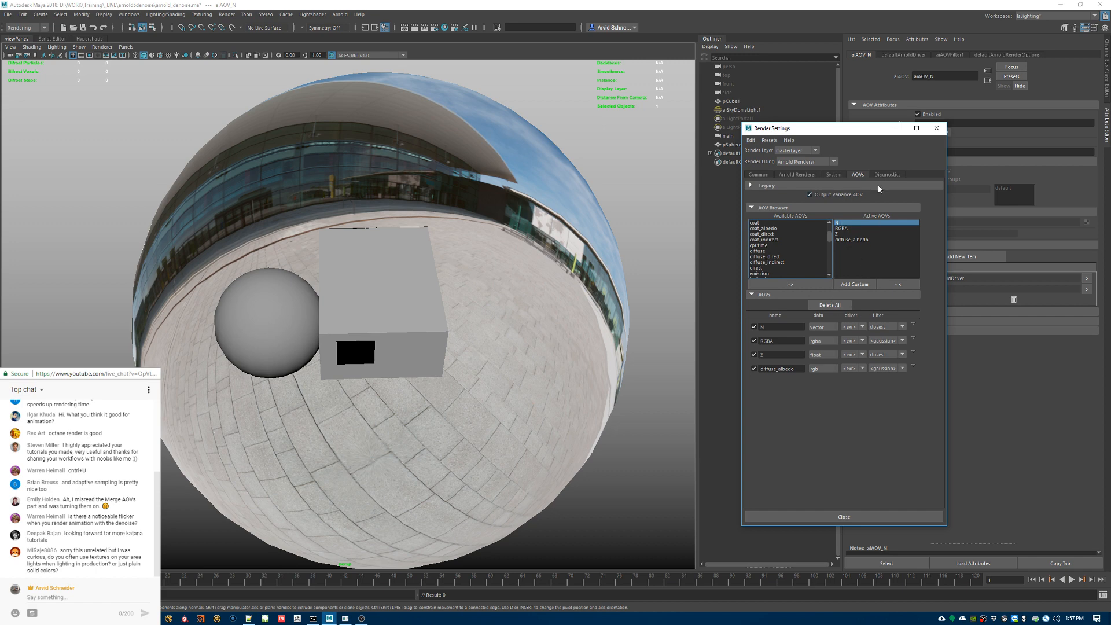
left_click_drag(856, 128, 710, 110)
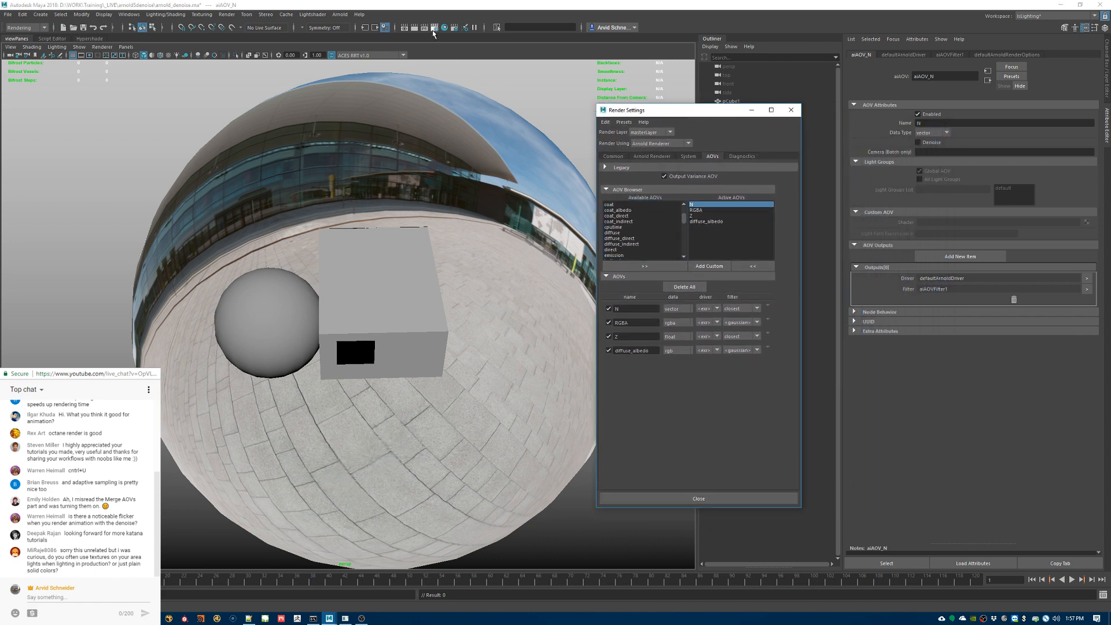
left_click(619, 157)
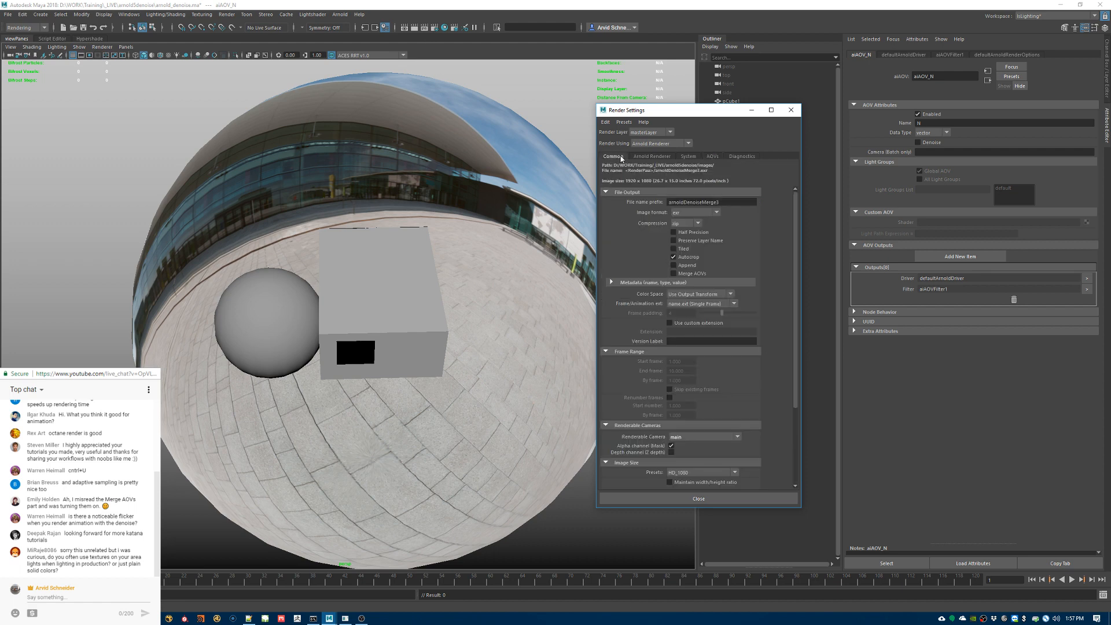
double_click(724, 202)
left_click(725, 203)
left_click_drag(671, 202, 728, 200)
left_click(727, 204)
left_click_drag(719, 111, 796, 105)
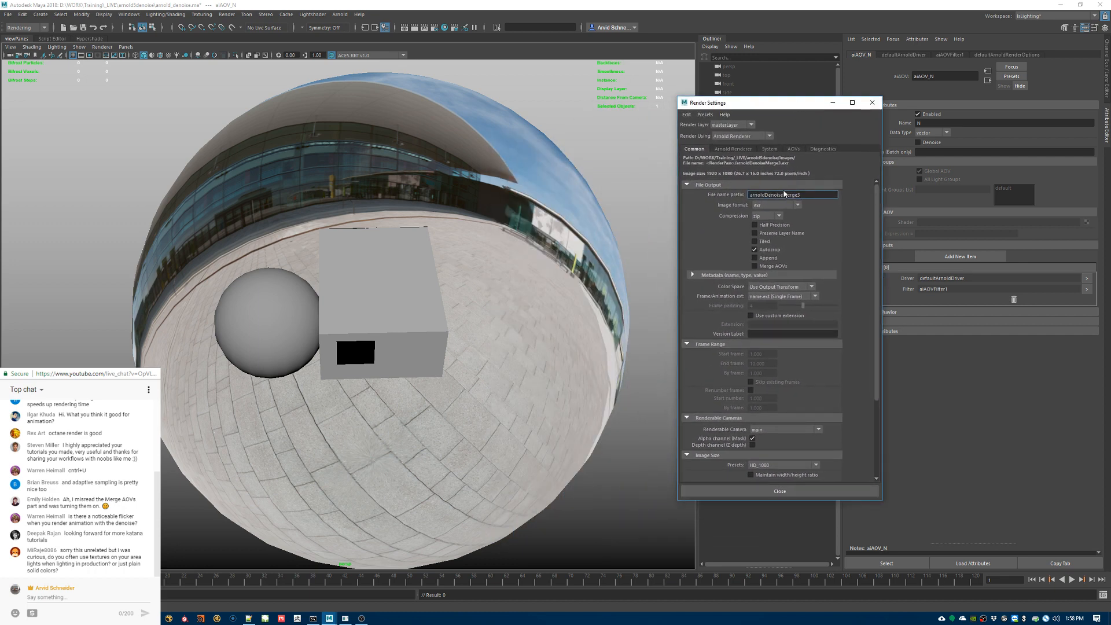
left_click(770, 266)
Step: Bring up the D:\WORK\Projects\RnD\MAYA\images folder containing arnoldDenoiseMerge2.exr in File Explorer
left_click(229, 16)
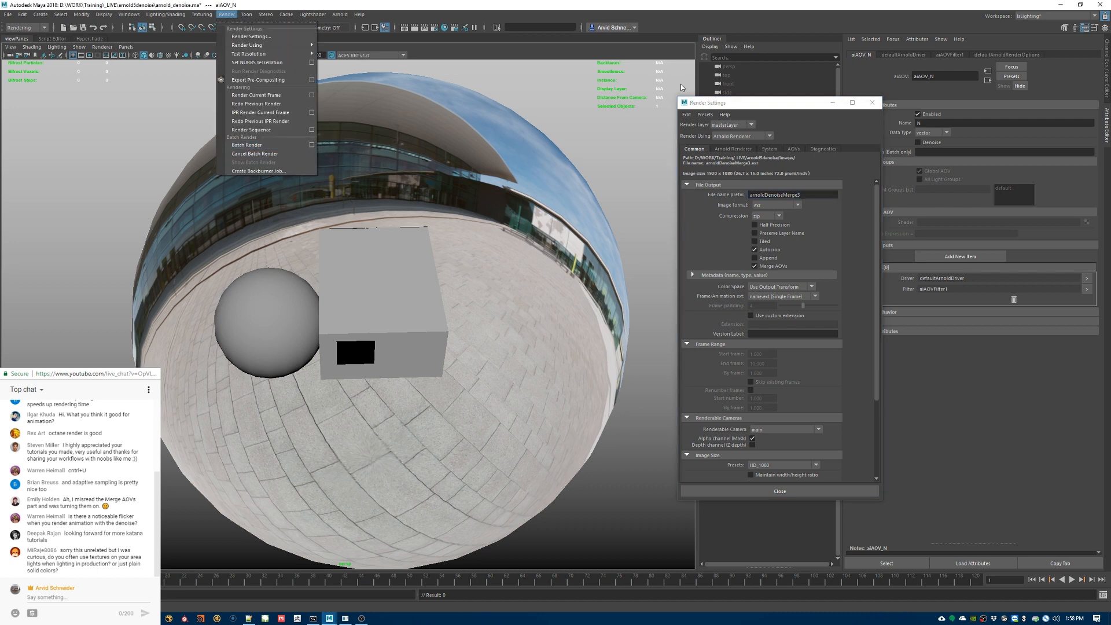
left_click(750, 106)
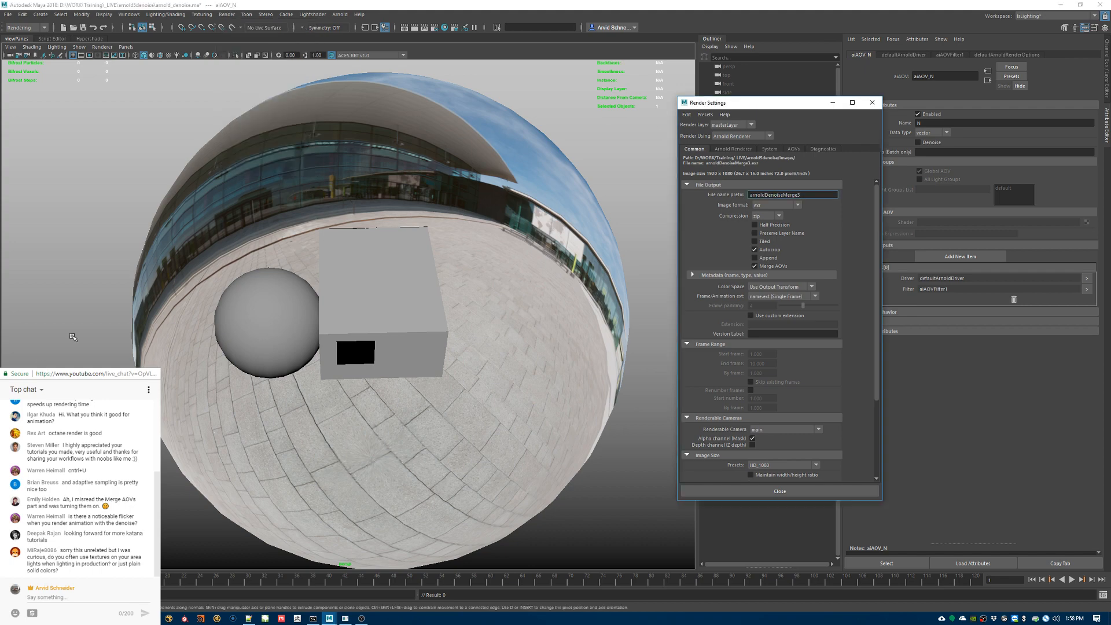
left_click(88, 618)
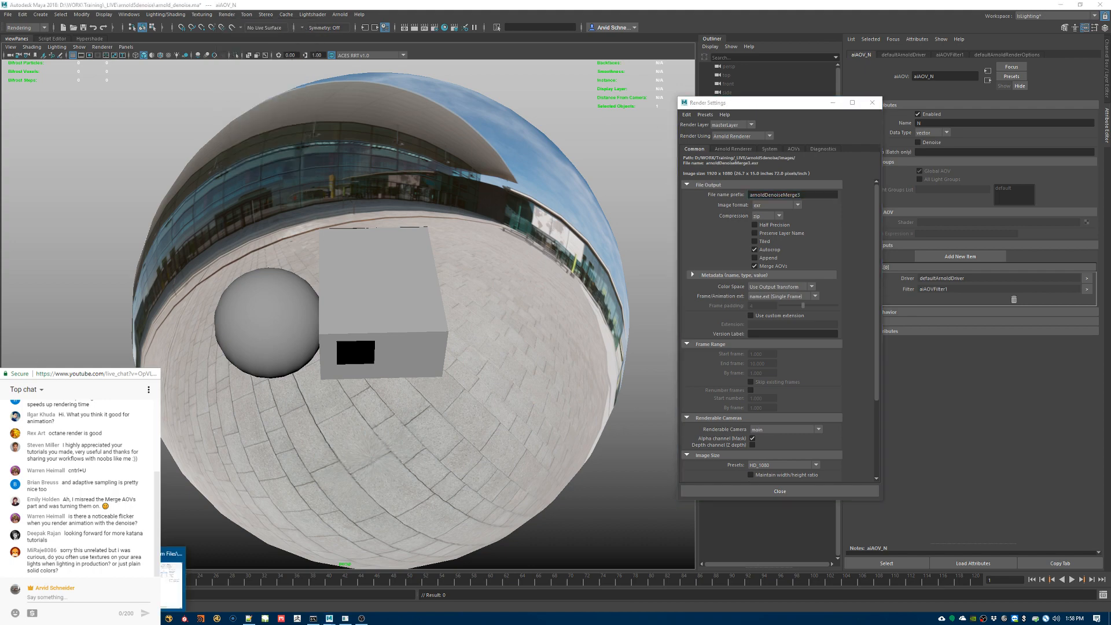
left_click(171, 573)
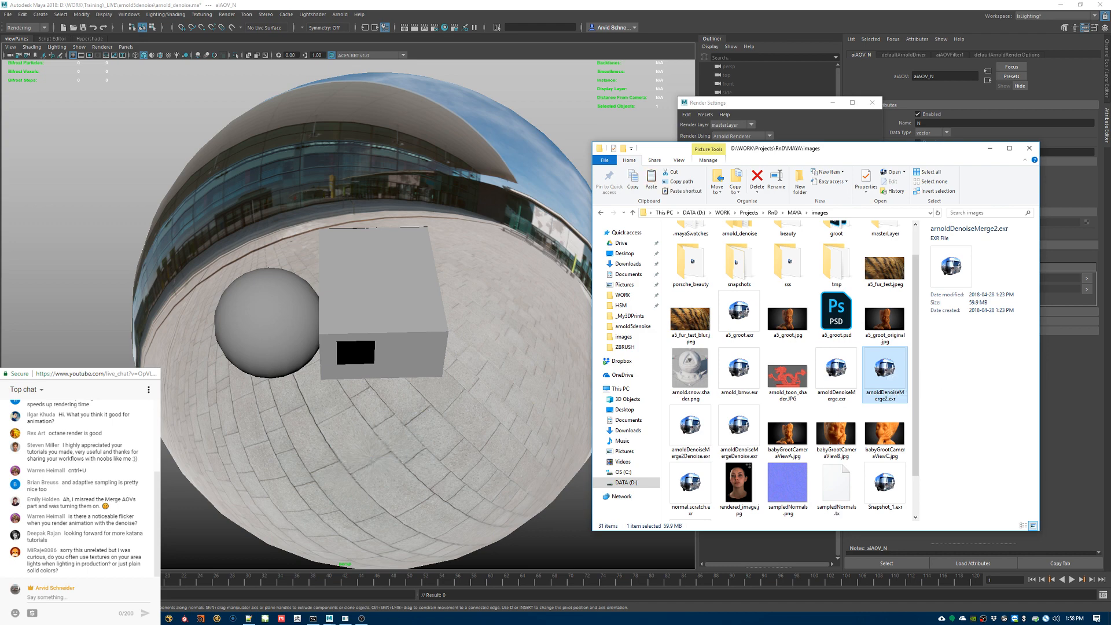
left_click(88, 619)
left_click(160, 583)
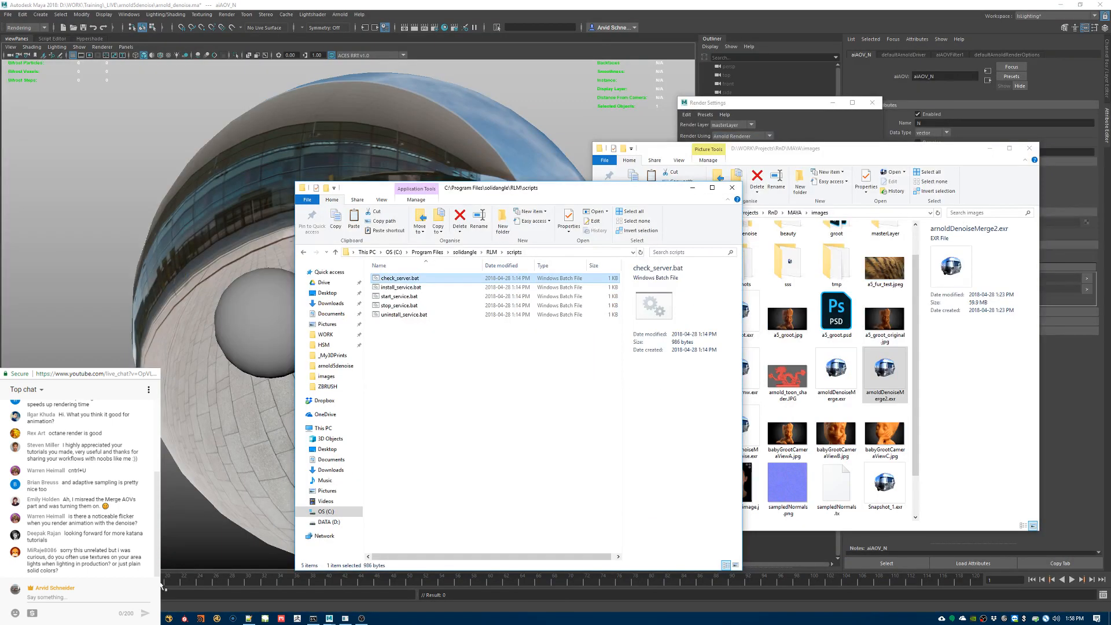
left_click(732, 188)
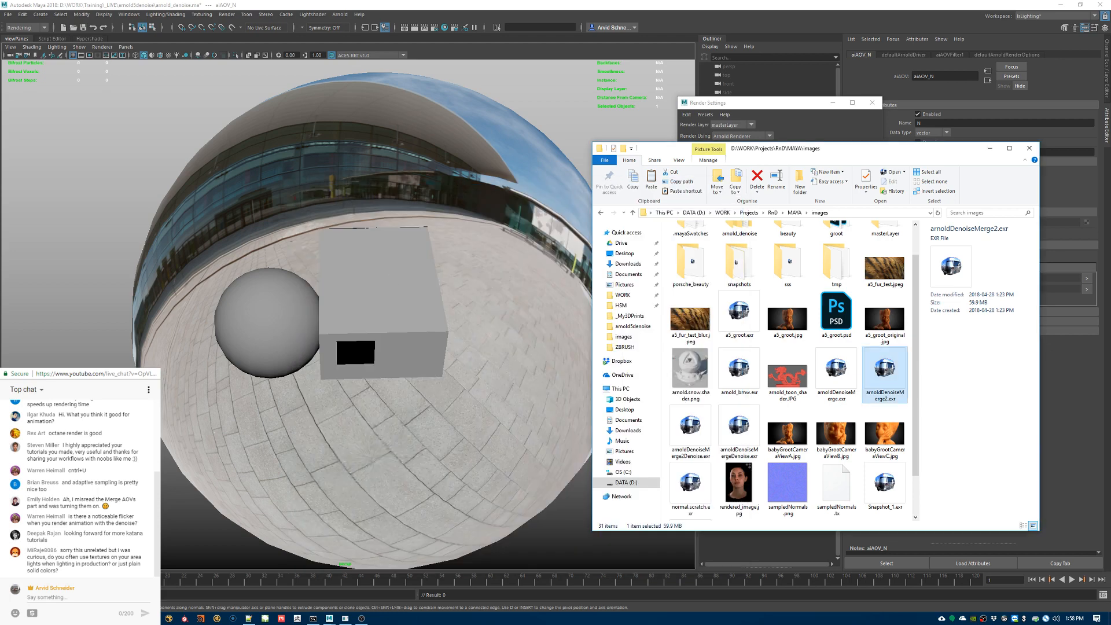
mouse_move(124, 583)
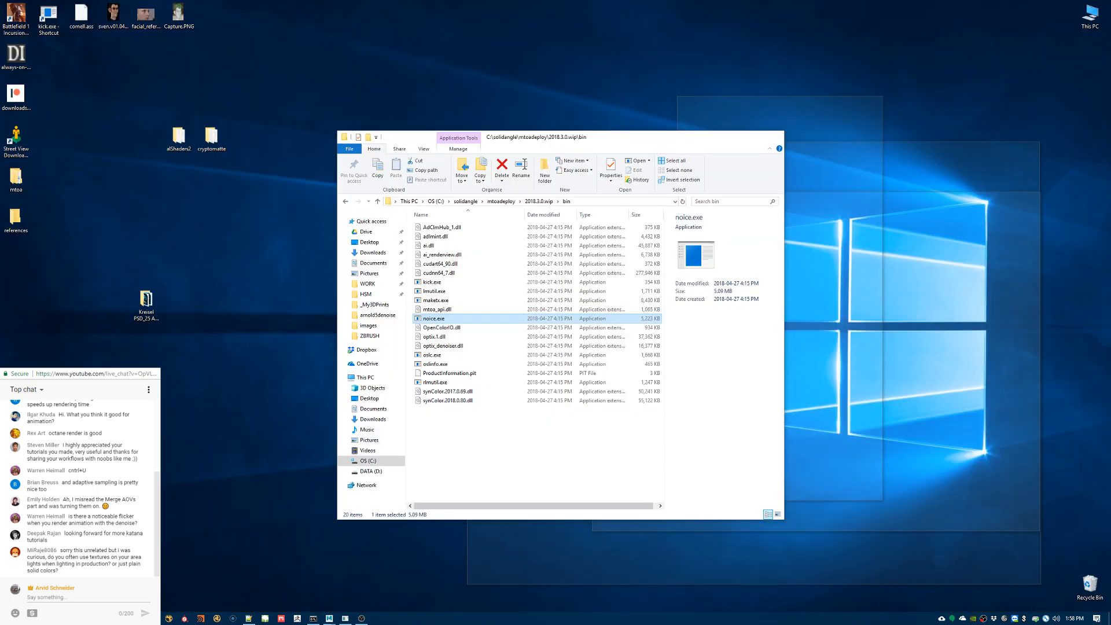
left_click(57, 582)
key("super+e")
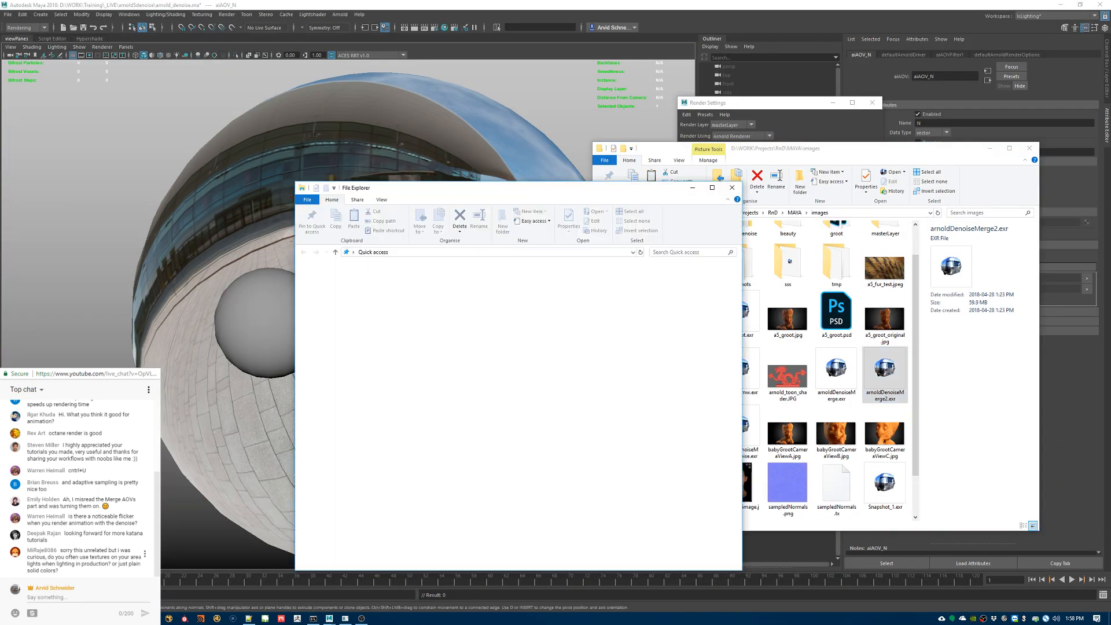
key("alt+F4")
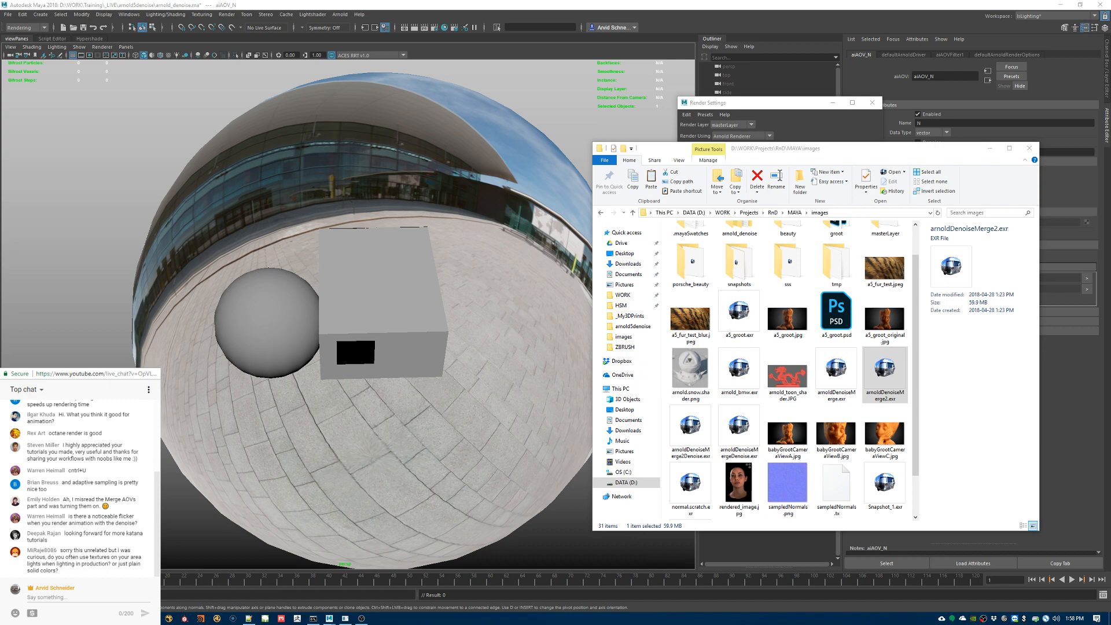
Step: Copy arnoldDenoiseMerge2.exr into the arnold5denoise images folder, open it in RV, and put away the source folder window
left_click_drag(0, 133, 608, 127)
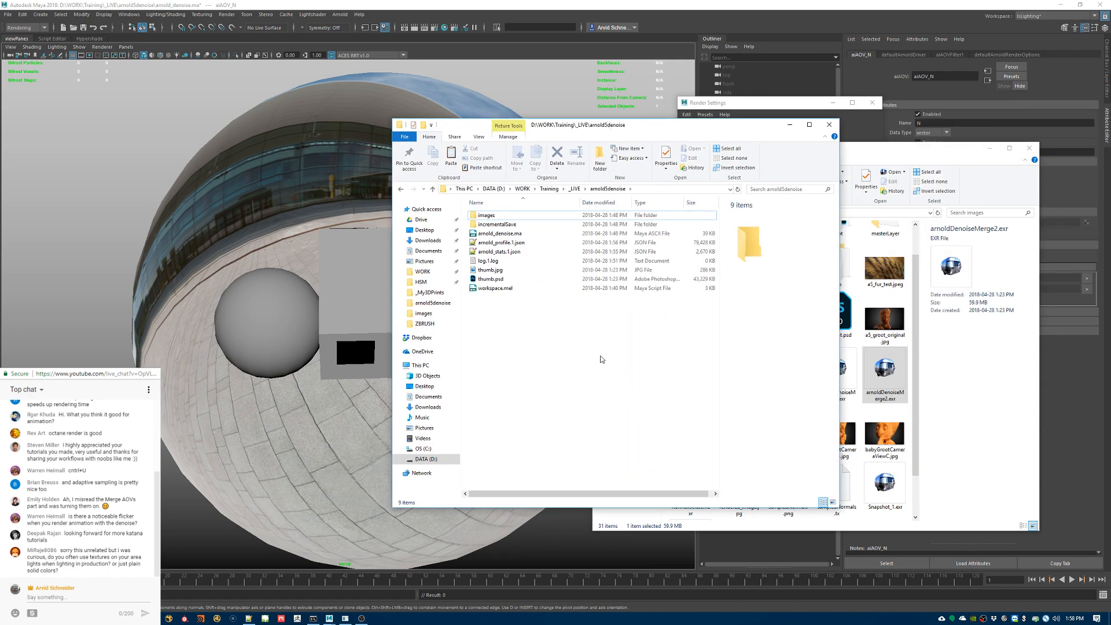
double_click(590, 215)
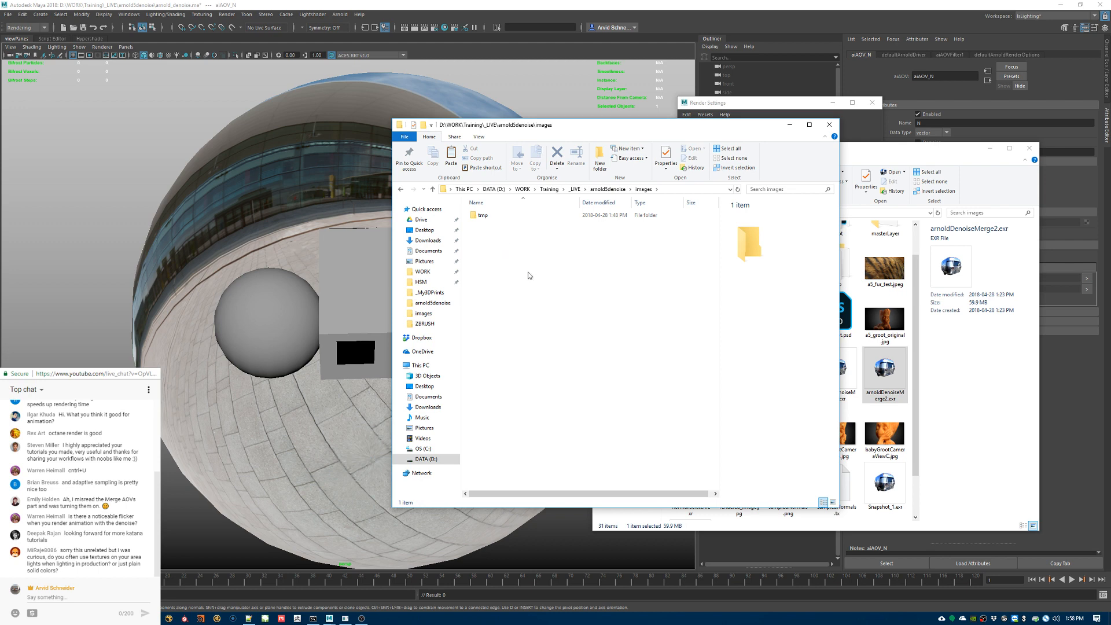
key("ctrl+v")
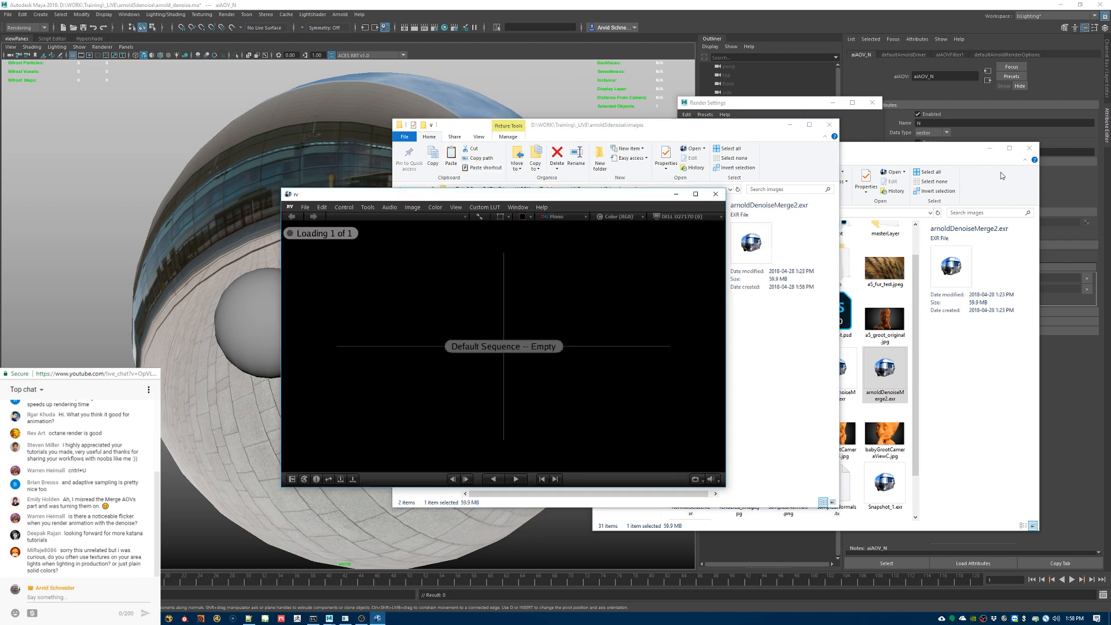
left_click(989, 148)
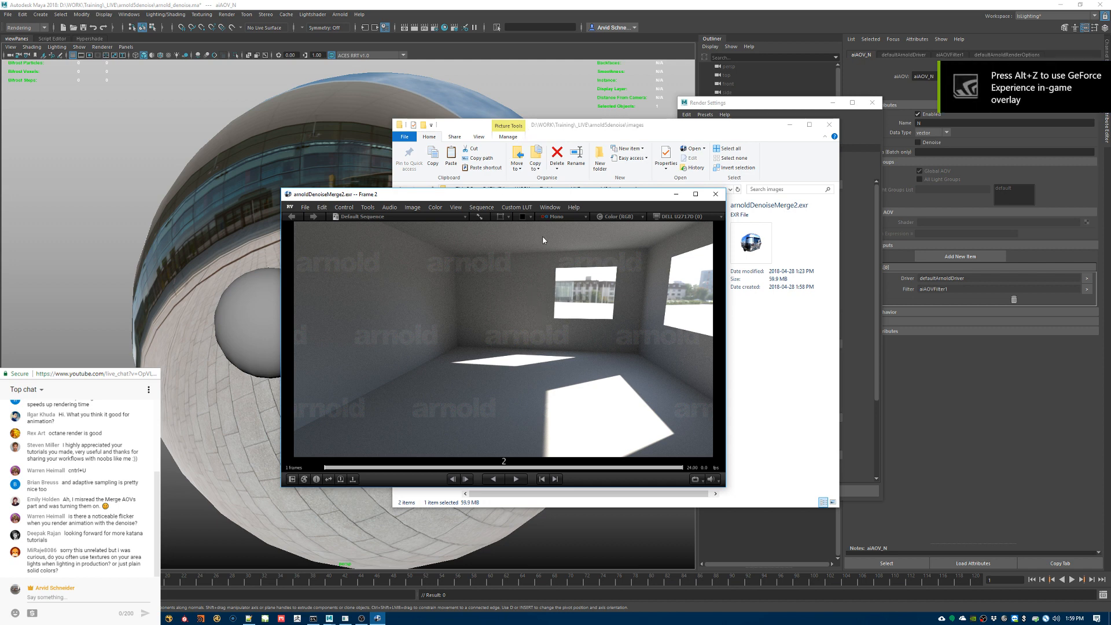
Step: Inspect the noise on the room's walls and floor in arnoldDenoiseMerge2.exr in a maximized RV window, then close RV
left_click_drag(551, 196, 744, 161)
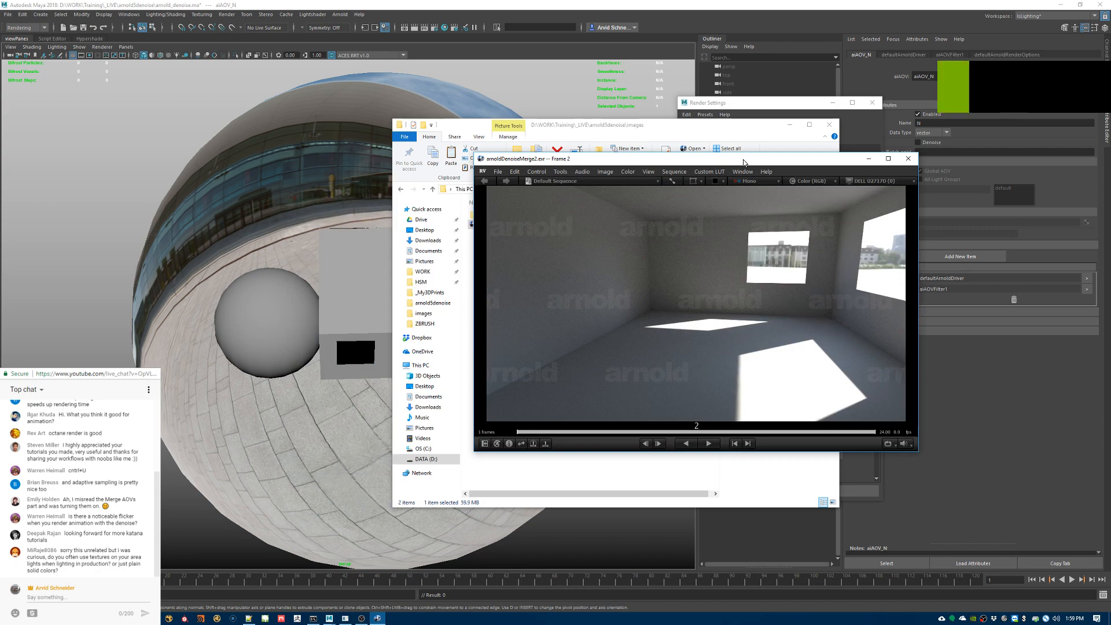
double_click(744, 162)
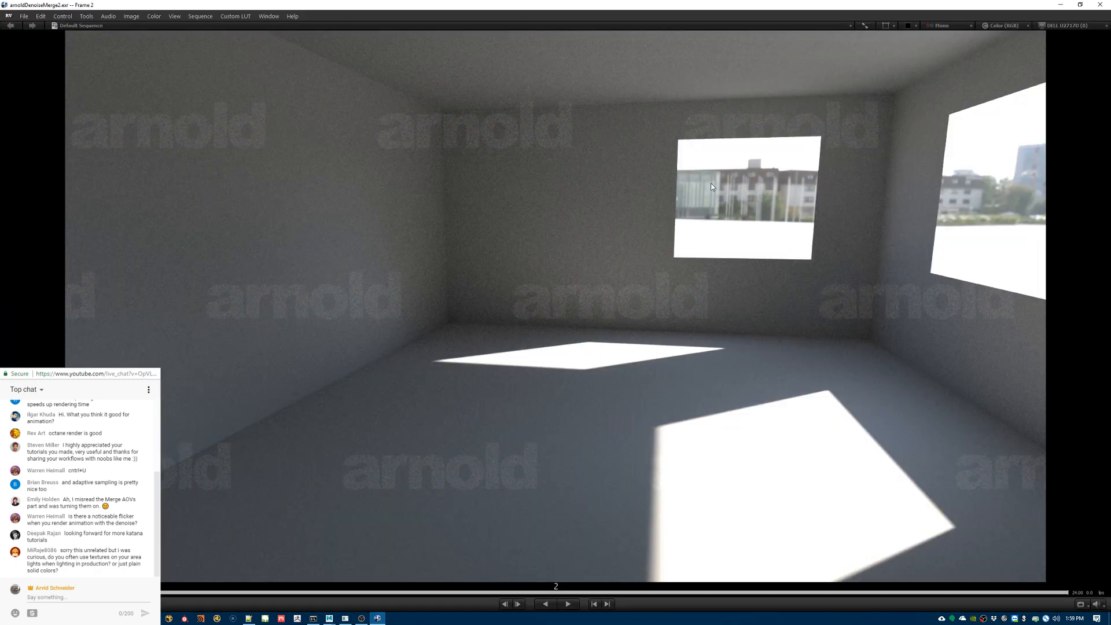
left_click_drag(462, 209, 660, 252, "ctrl")
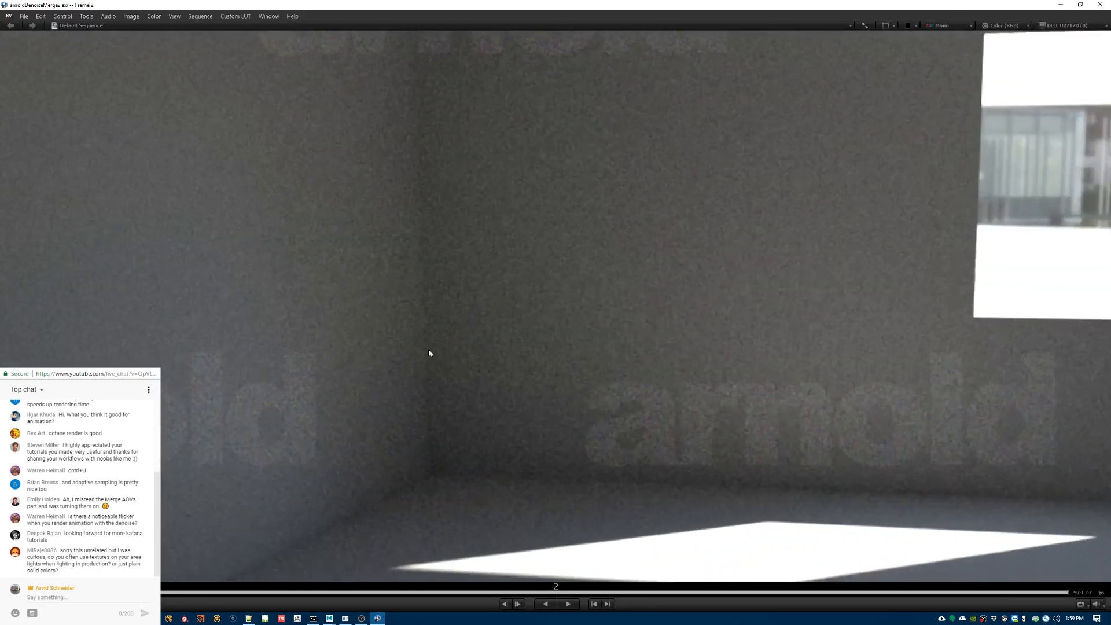
middle_click_drag(480, 362, 364, 296)
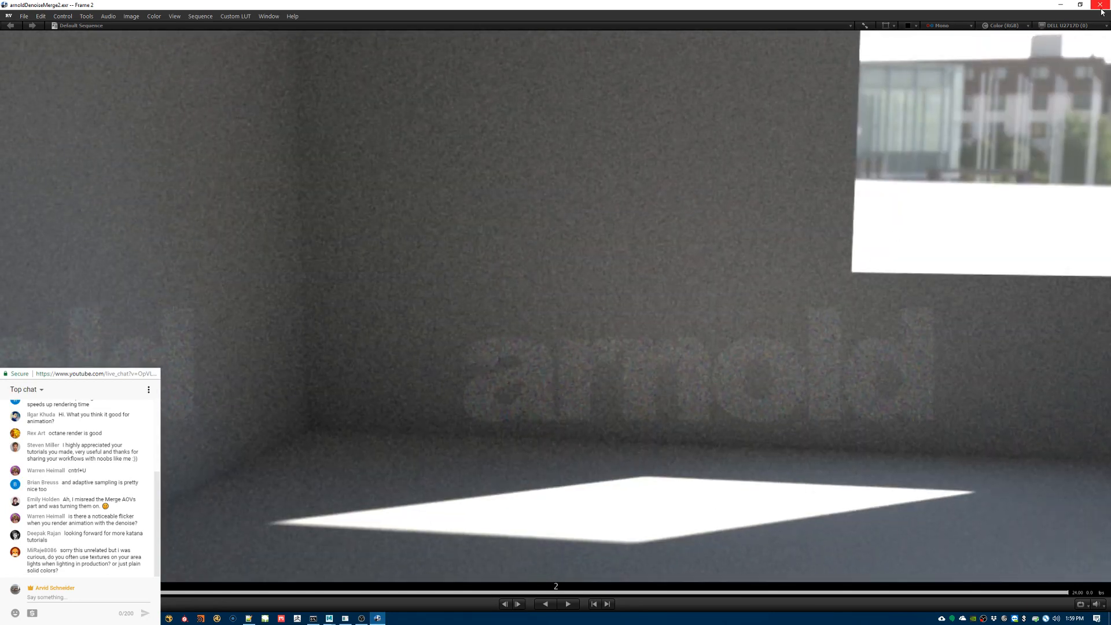
left_click(1102, 5)
left_click(629, 368)
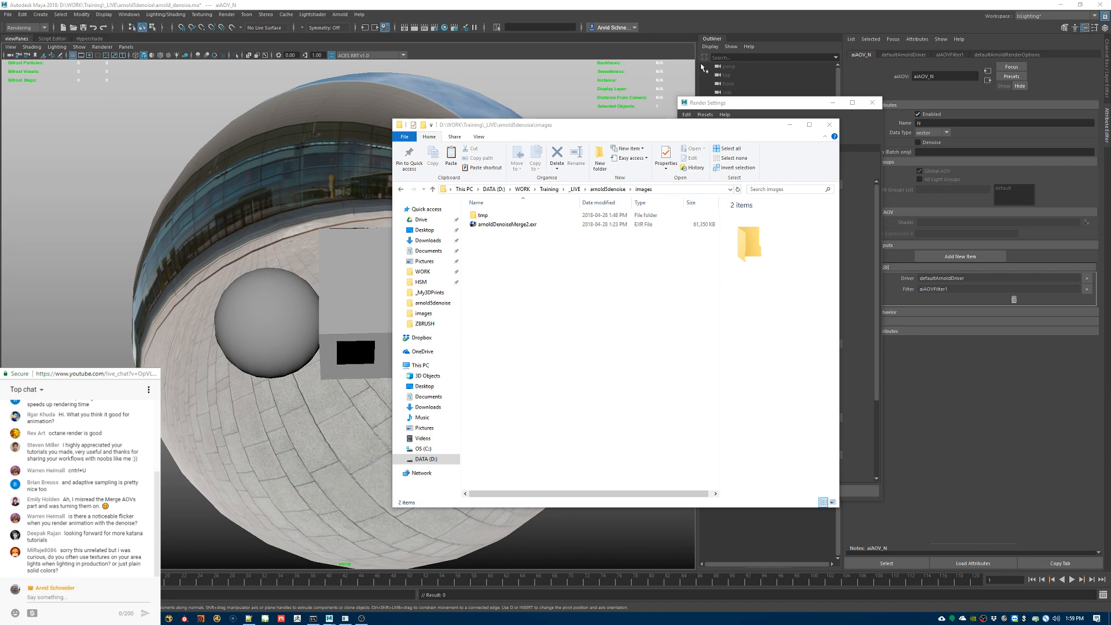
Step: Return to Maya's Render Settings and examine the Arnold system options, including the Callbacks section
left_click(749, 105)
left_click(771, 149)
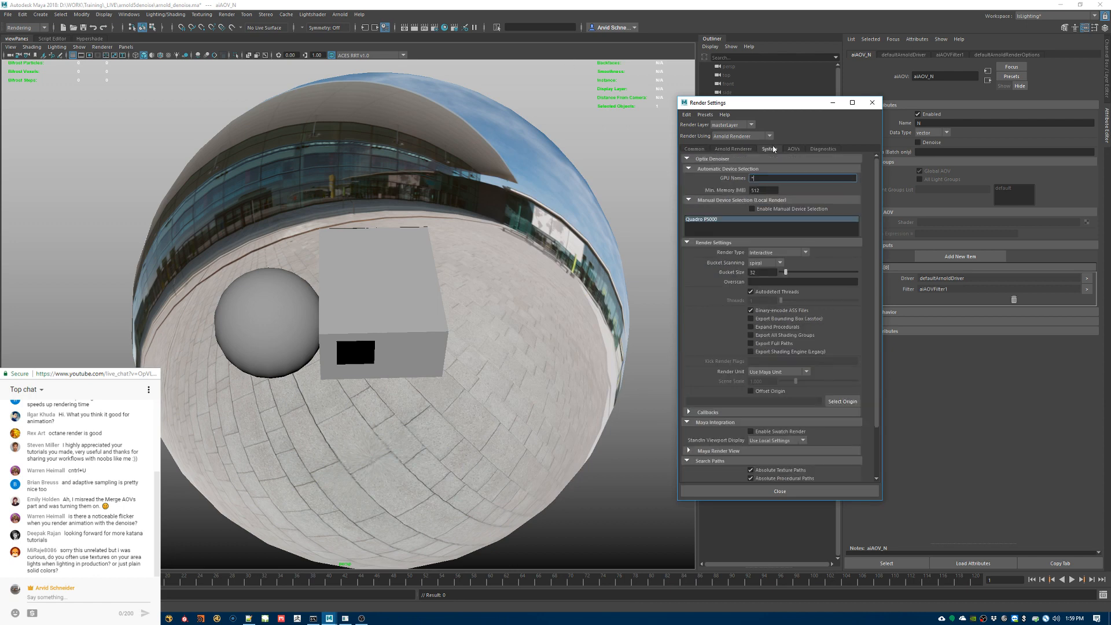
left_click(718, 413)
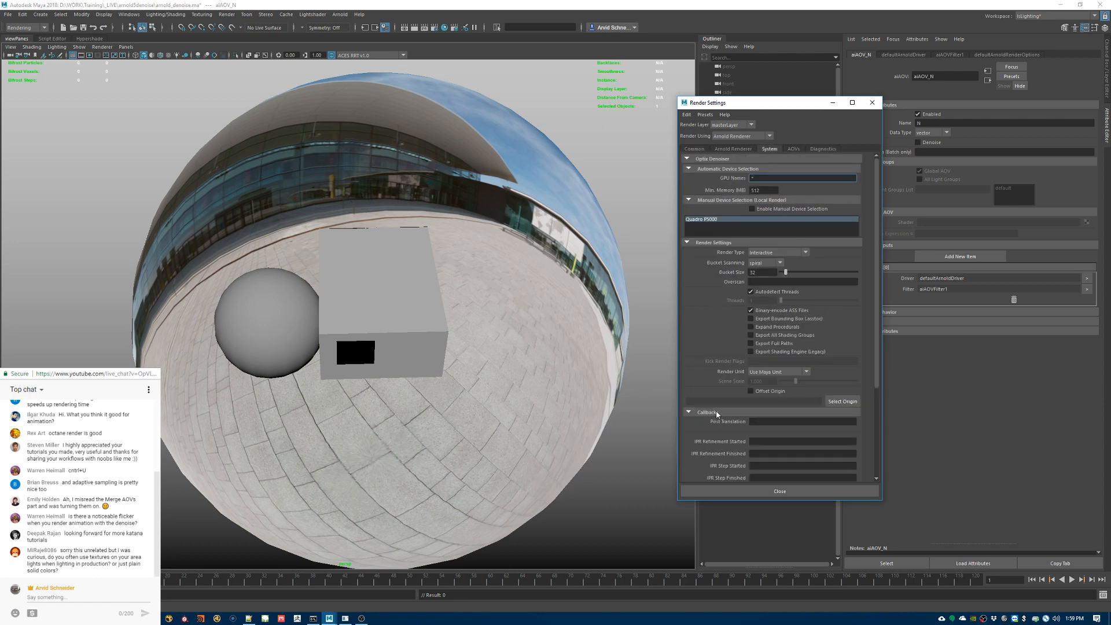
scroll(705, 463, "down", 1)
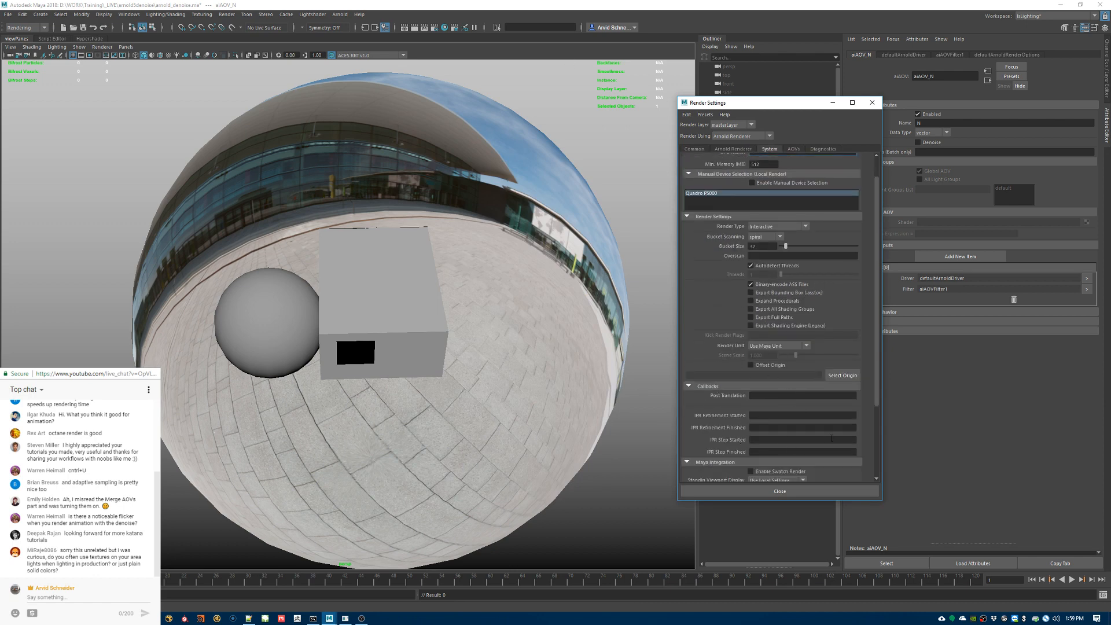
left_click(710, 386)
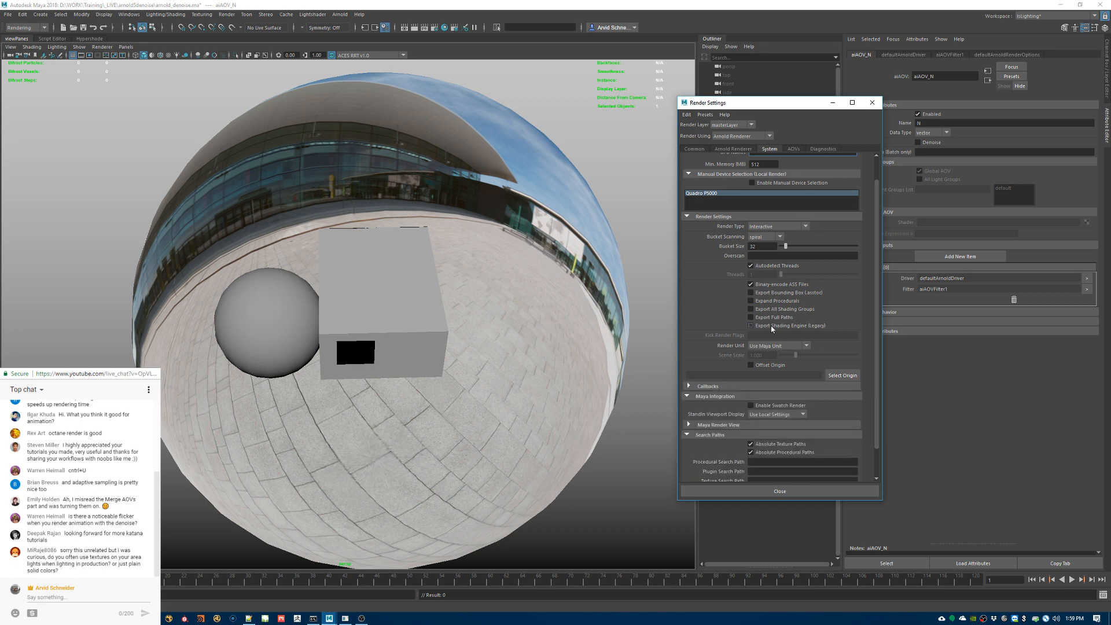
Step: Bring up the C:\solidangle\mtoadeploy\2018.3.0.wip\bin folder in File Explorer, move its window aside, and locate optix_denoiser.dll and noice.exe
scroll(705, 420, "down", 1)
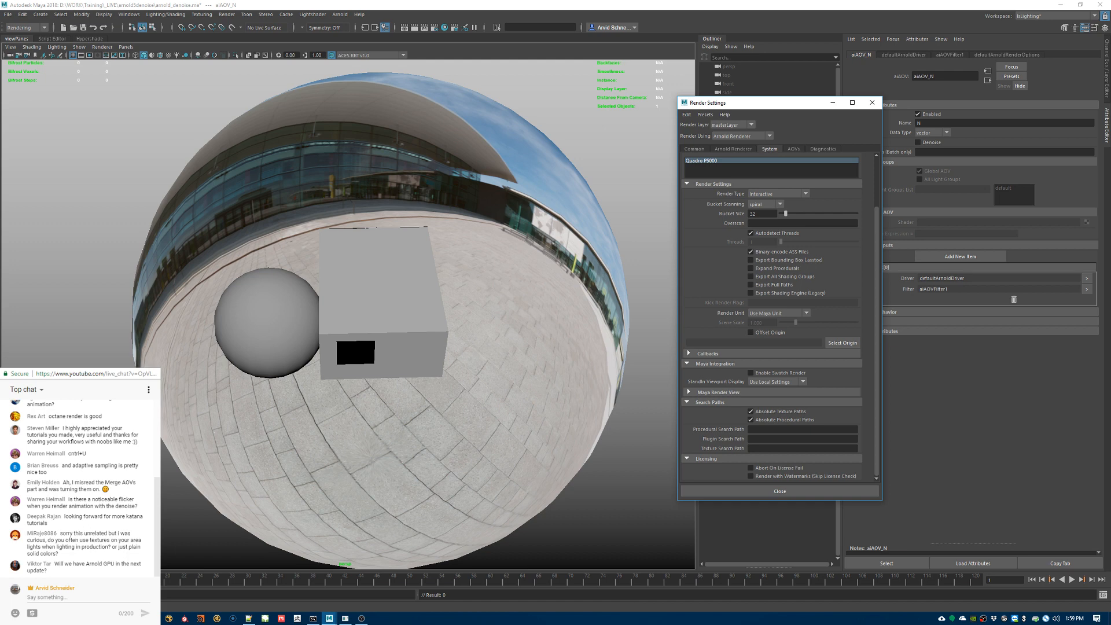
mouse_move(152, 618)
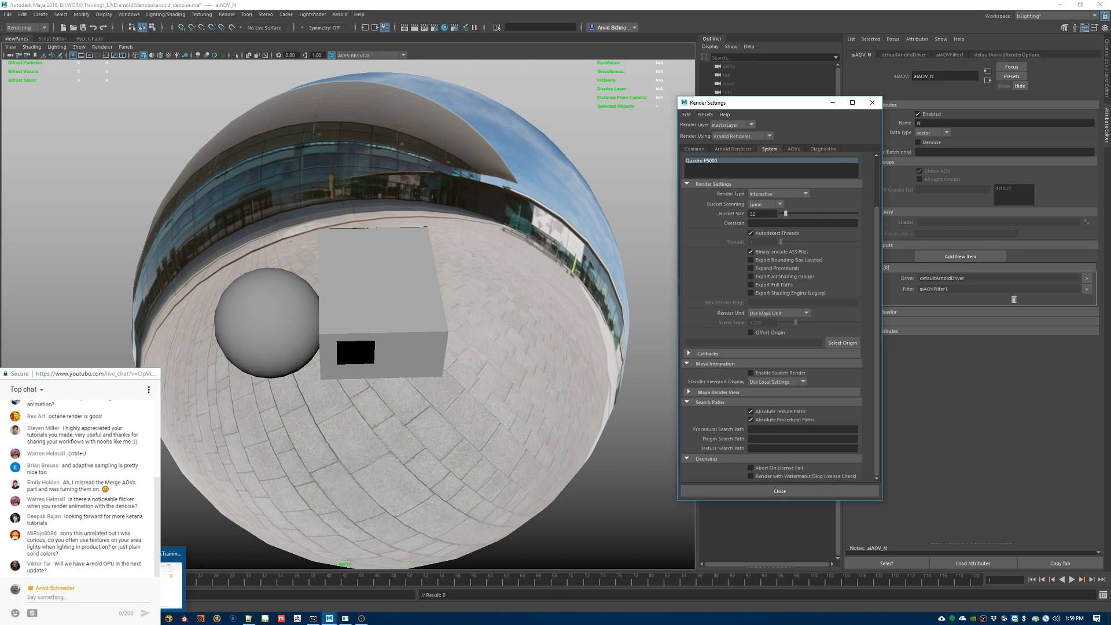
left_click(173, 576)
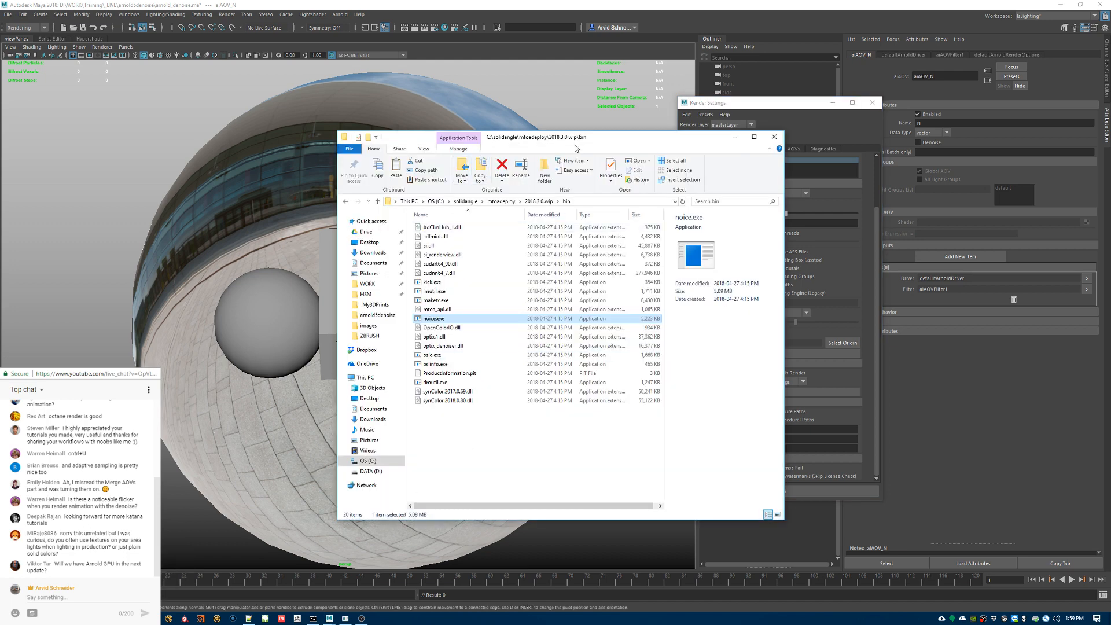
left_click_drag(577, 144, 868, 140)
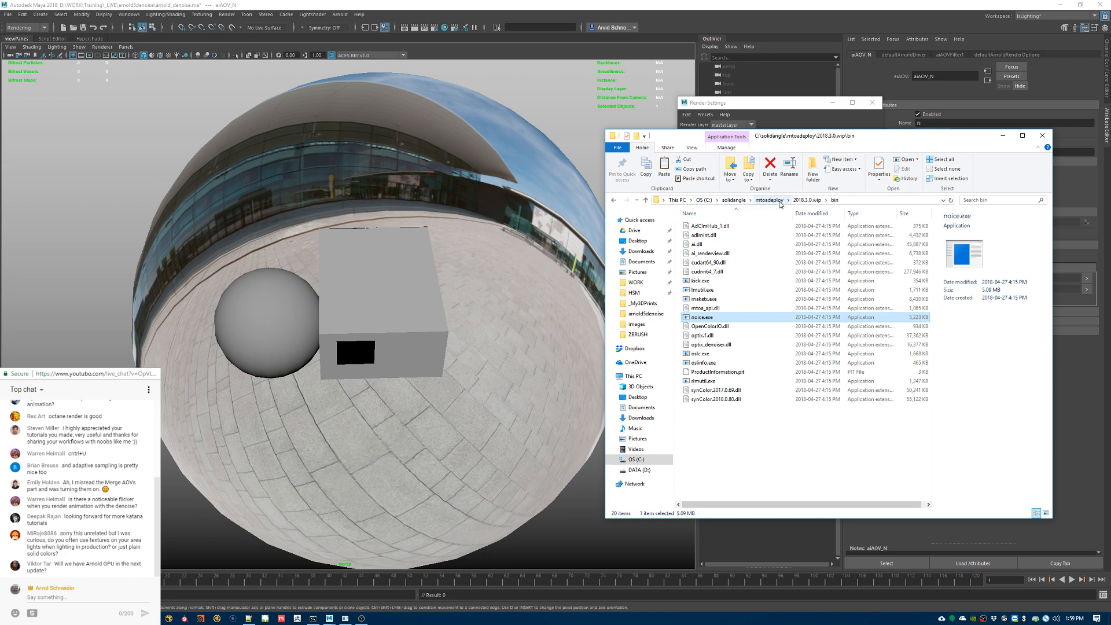
left_click(837, 198)
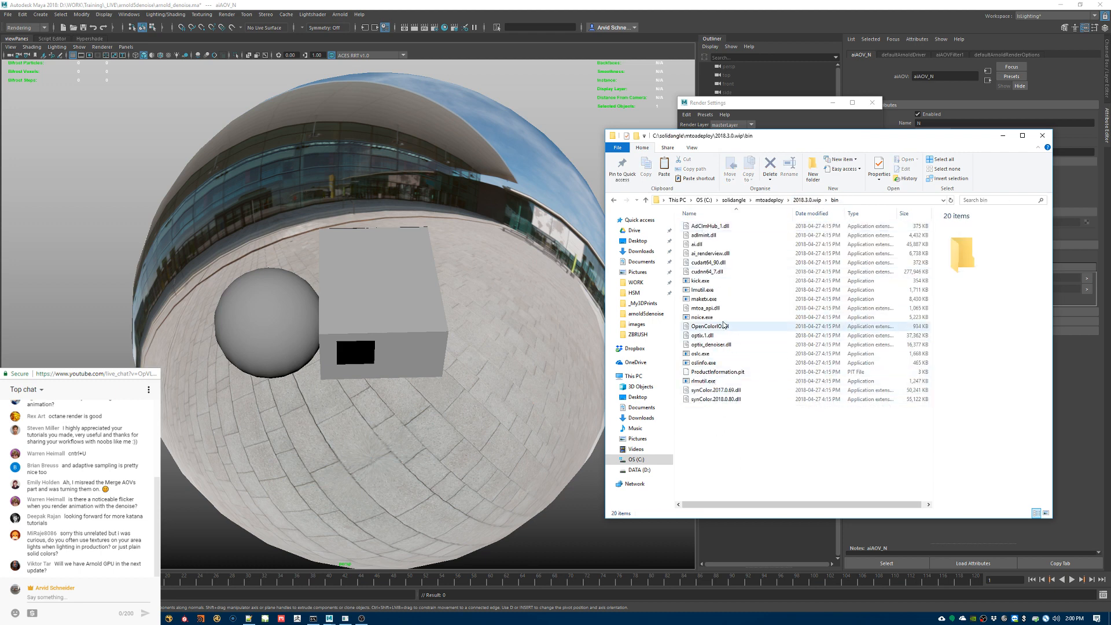
left_click(723, 348)
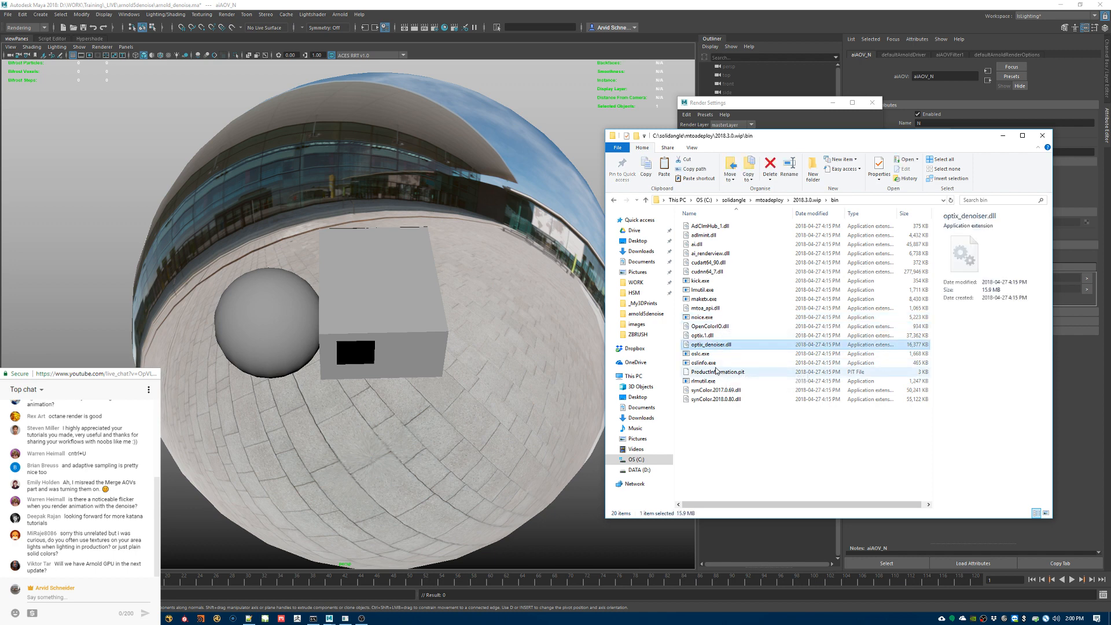
left_click(706, 320)
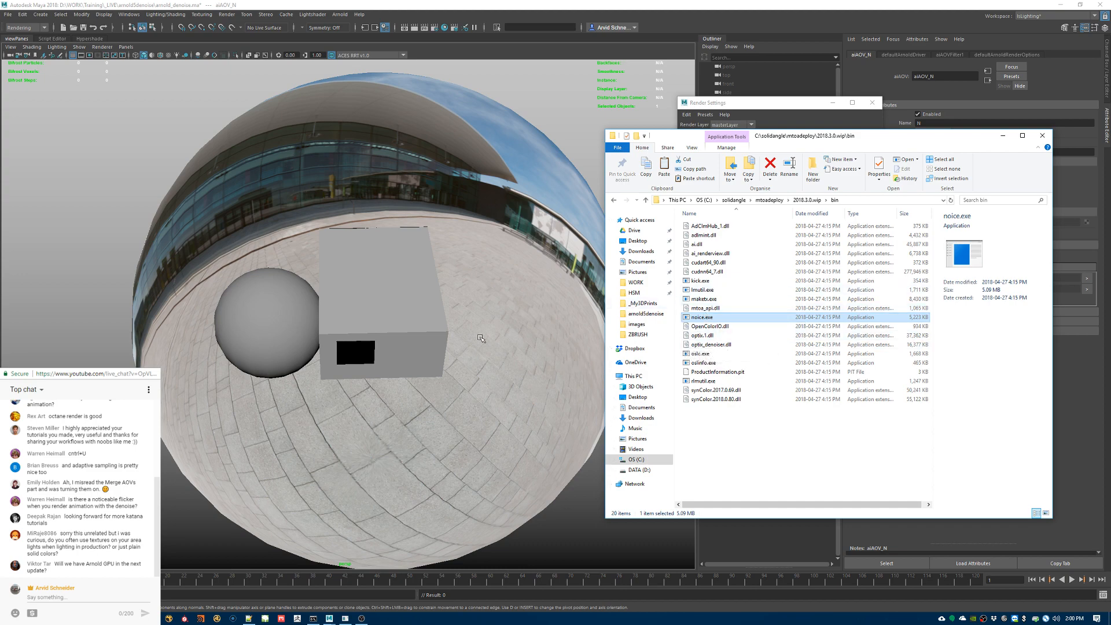
Step: Bring up the existing Command Prompt with the earlier noice runs and open a second Command Prompt window beside it
left_click(313, 618)
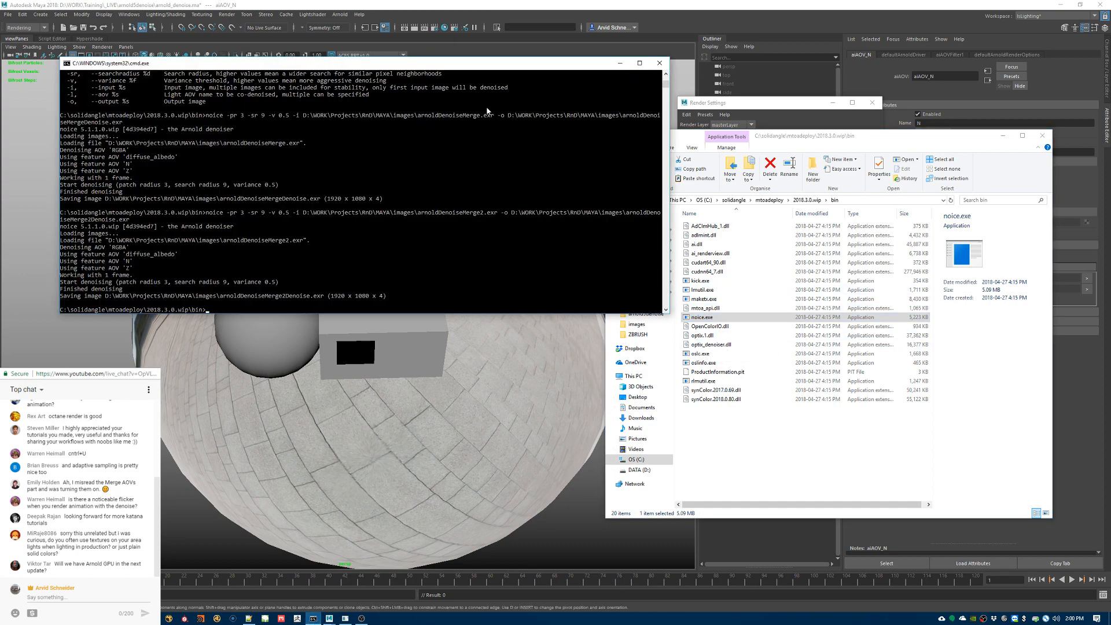
left_click_drag(445, 63, 482, 149)
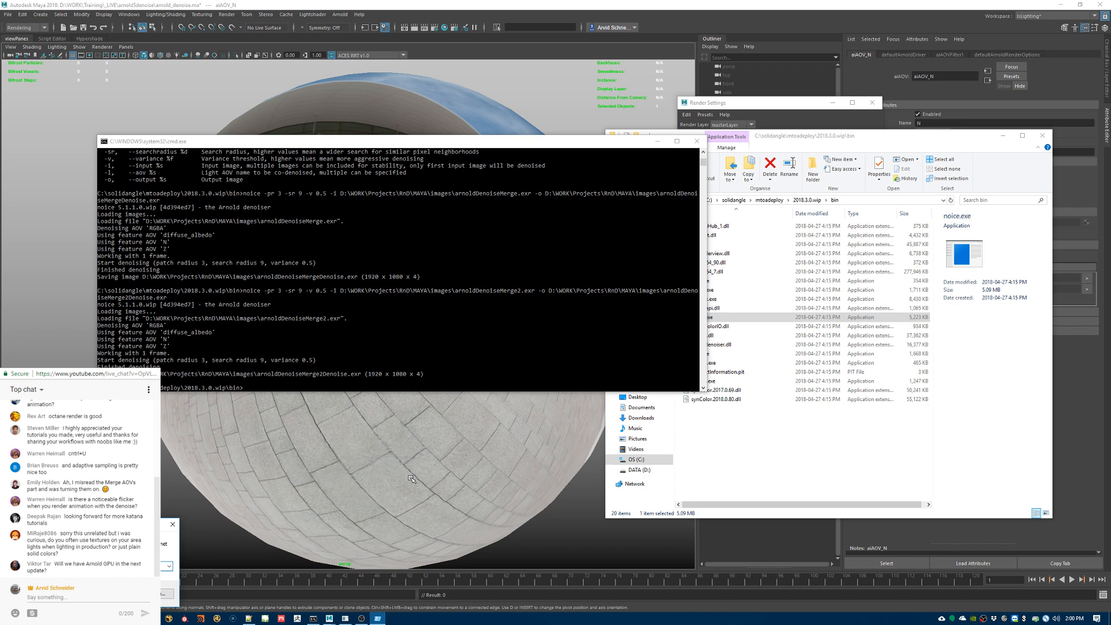
key("Return")
left_click_drag(243, 17, 868, 282)
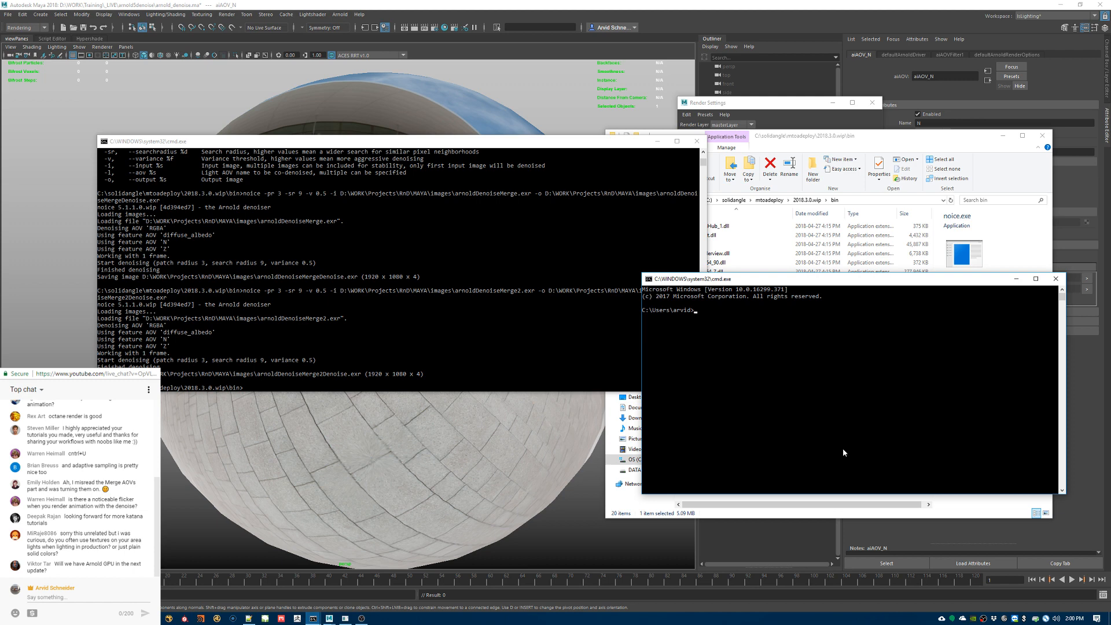
key("super+r")
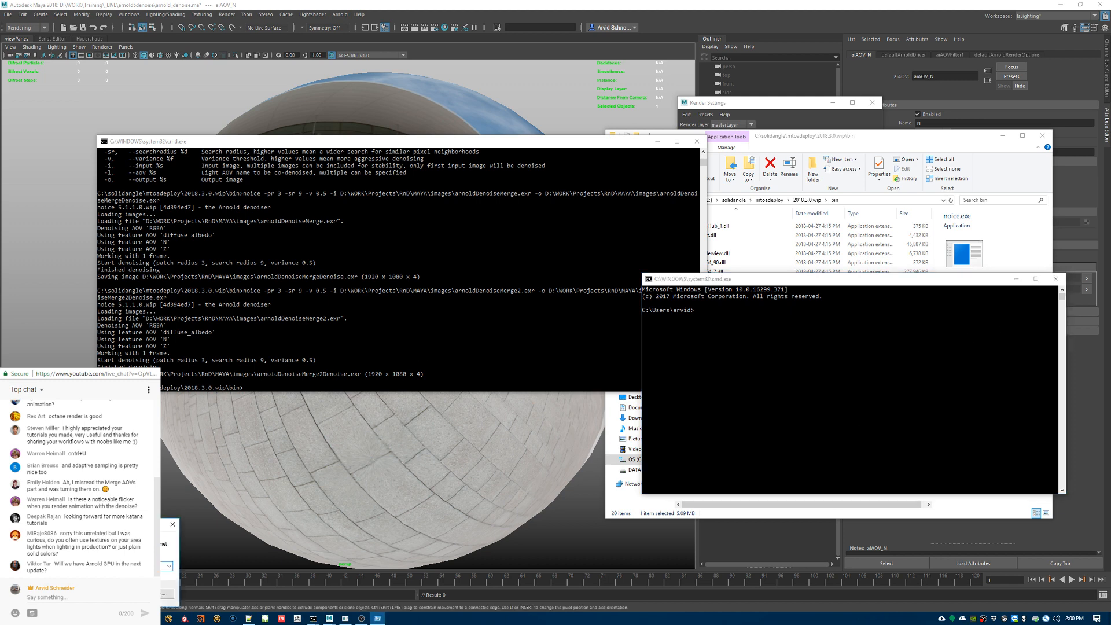
key("Escape")
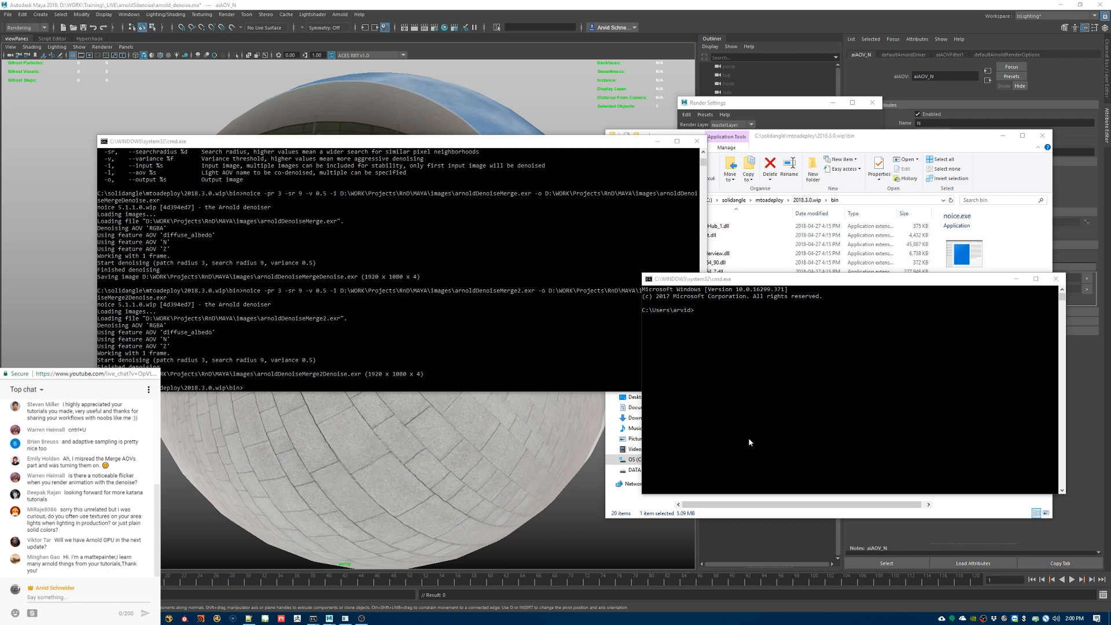
left_click_drag(751, 284, 789, 295)
left_click(780, 425)
left_click_drag(783, 420, 783, 418)
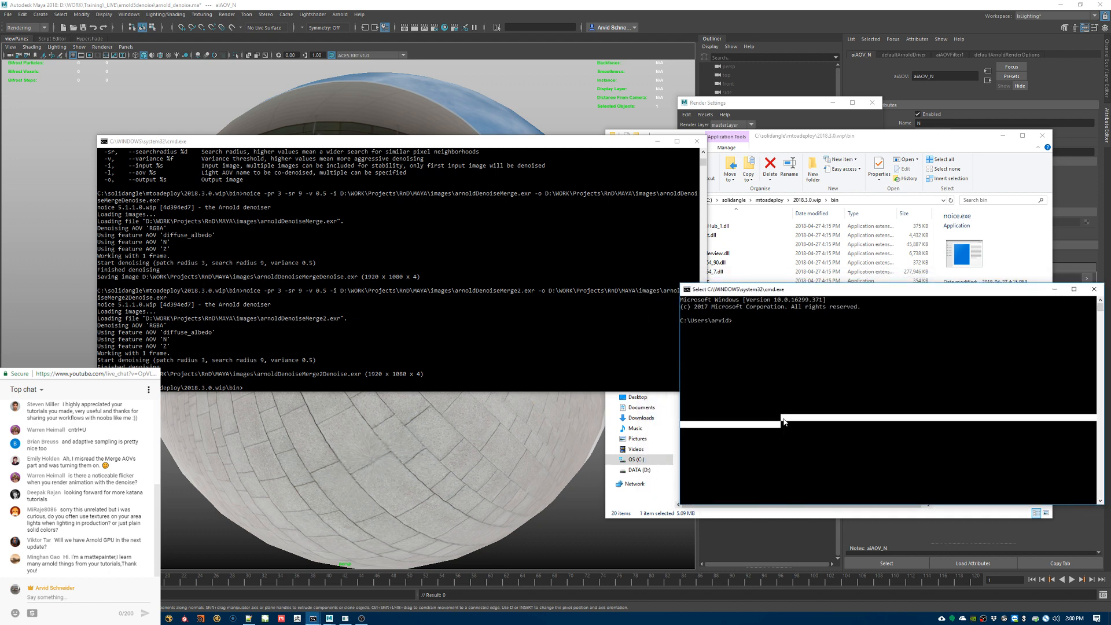
Step: Go up two folder levels in the new Command Prompt to the C:\ root
key("Return")
key("Return")
type("cd..")
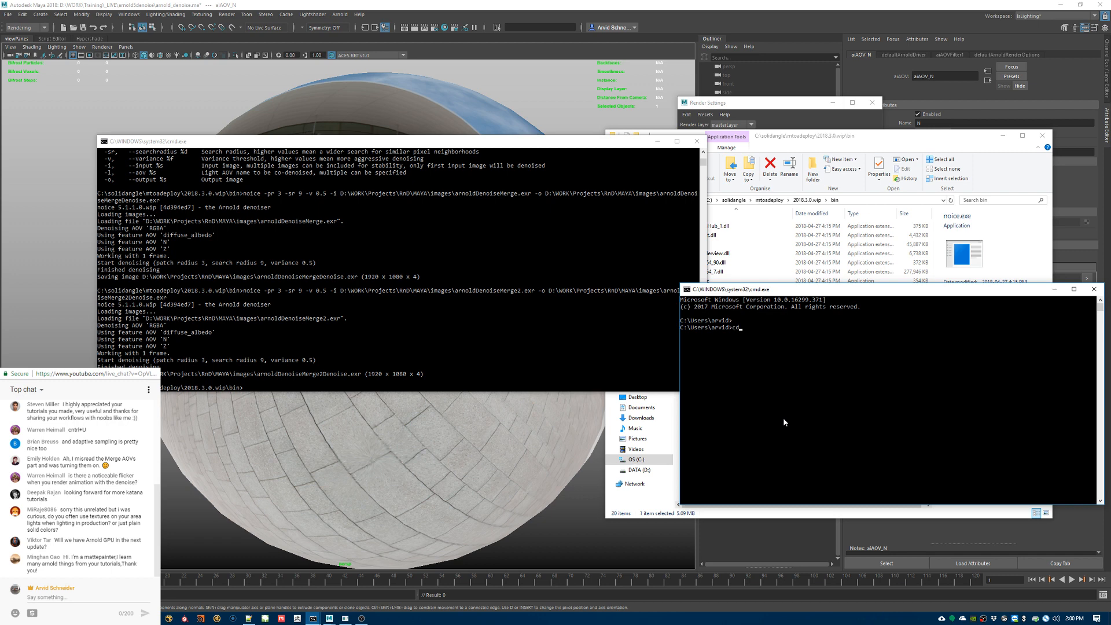
key("Return")
type("cd..")
key("Return")
Step: Change the directory to solidangle\mtoadeploy\2018.3.0.wip\bin
type("cd solidangle")
type("/")
key("Tab")
key("BackSpace")
key("BackSpace")
key("BackSpace")
key("BackSpace")
key("BackSpace")
key("BackSpace")
key("BackSpace")
key("BackSpace")
key("BackSpace")
key("BackSpace")
key("BackSpace")
key("BackSpace")
key("BackSpace")
type("\\mtoadeploy\\2018.3.0.wip\\bin")
key("Return")
Step: List the contents of the bin folder with dir and find noice.exe in the listing
type("l")
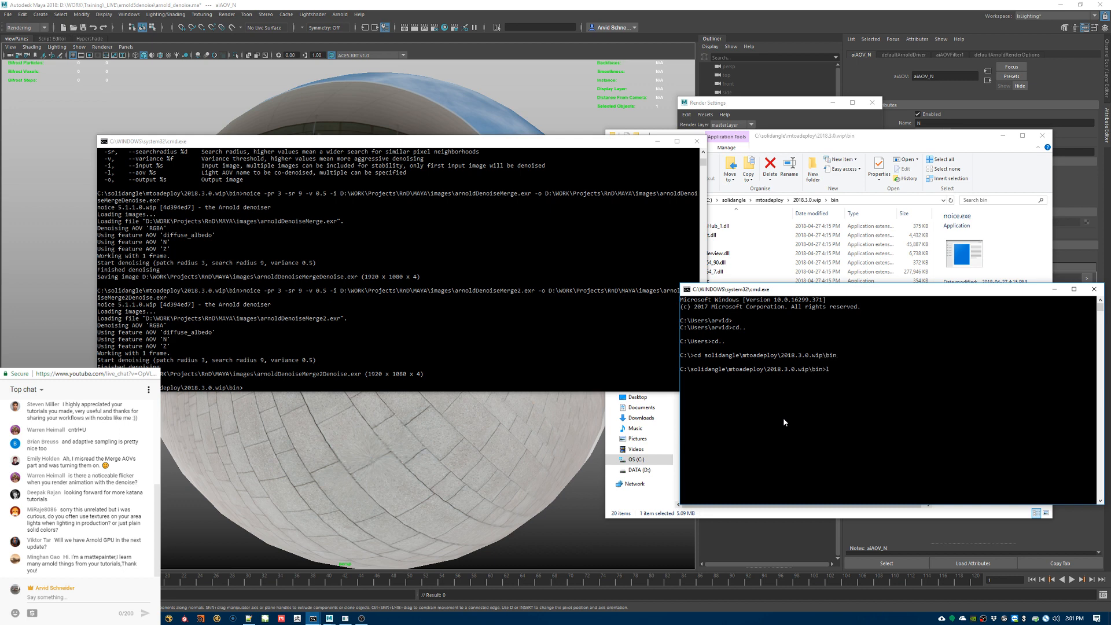
type("s")
key("Return")
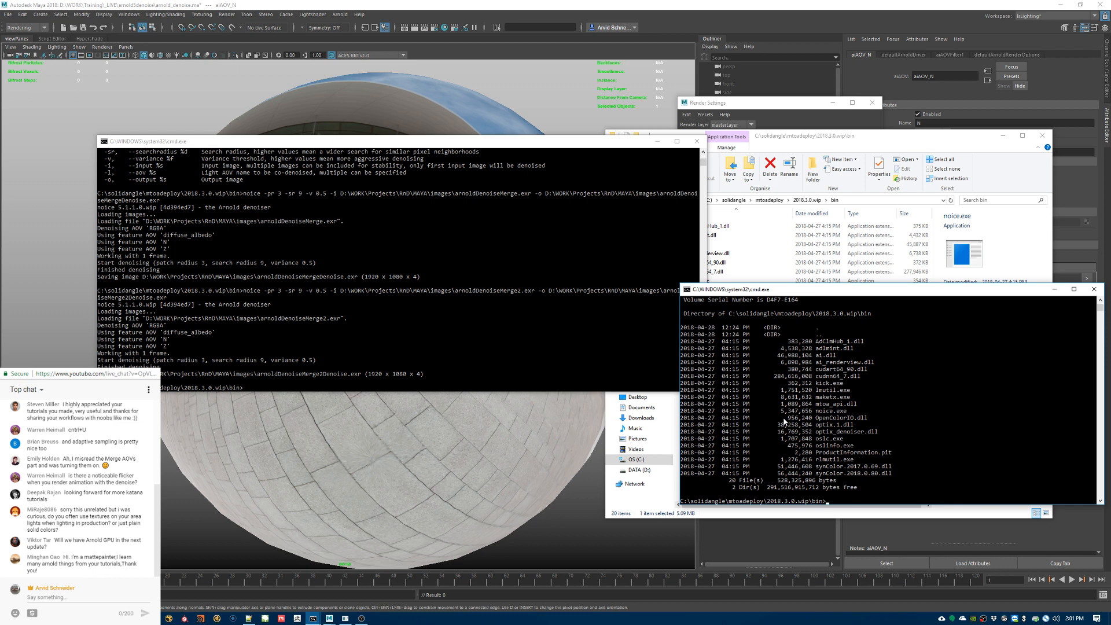
double_click(817, 412)
left_click(893, 418)
key("Return")
key("Return")
key("Return")
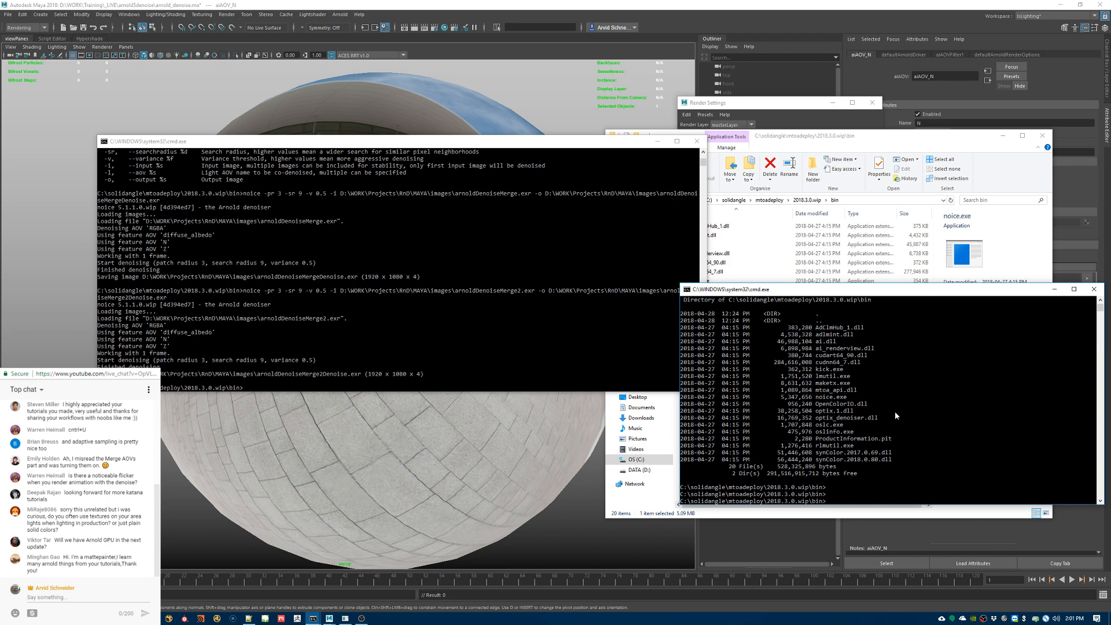
scroll(895, 411, "up", 1)
scroll(893, 419, "up", 10)
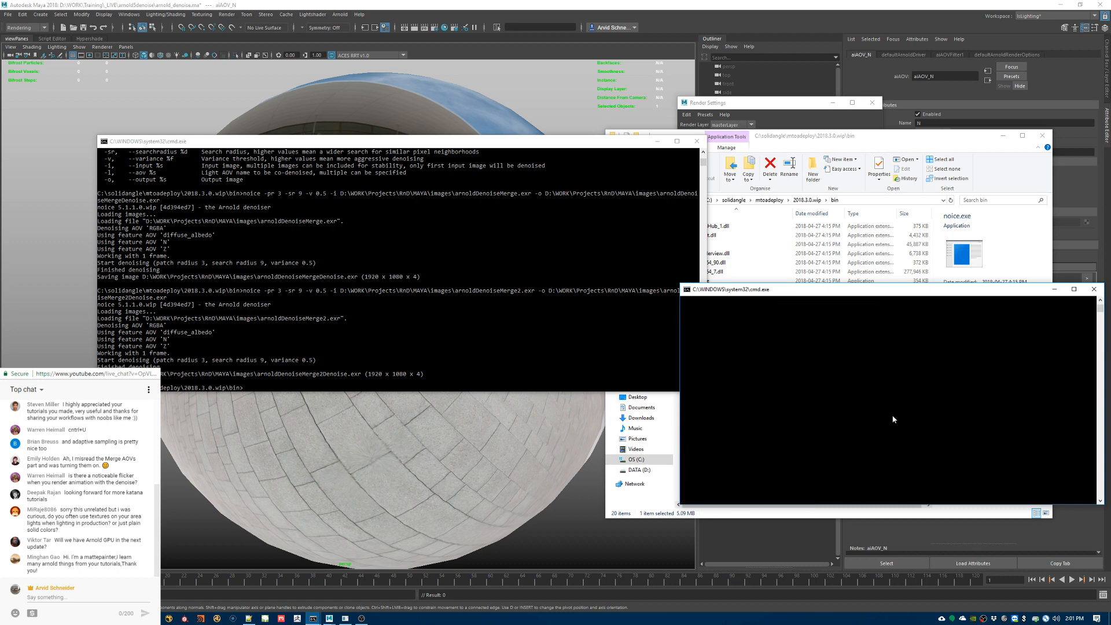
scroll(897, 417, "down", 10)
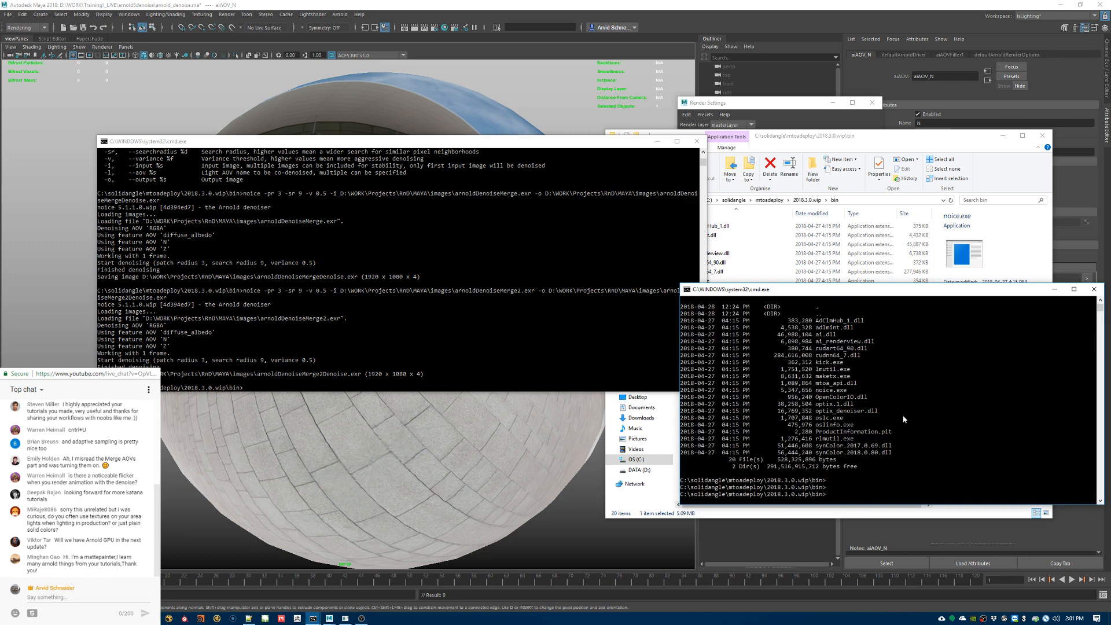
Step: Enlarge the new Command Prompt window up and to the left so the whole directory listing fits
key("Return")
key("Return")
type("++")
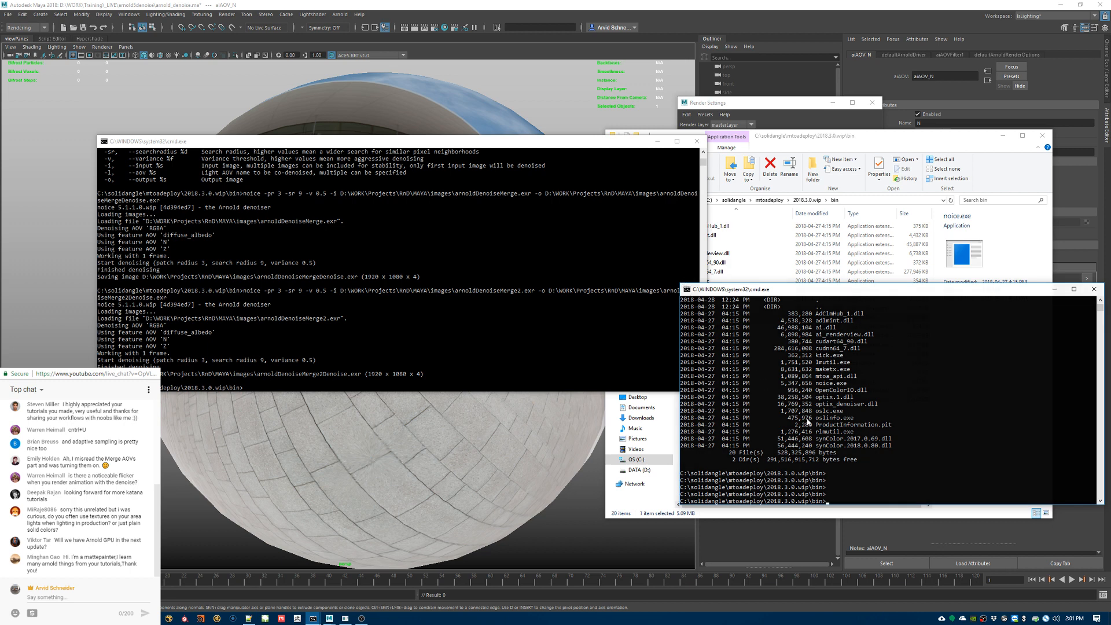
left_click(839, 473)
left_click_drag(849, 473, 856, 487)
left_click(856, 492)
left_click_drag(685, 282, 584, 90)
Step: Run noice without any options to print its usage and list of flags
key("Return")
key("Return")
key("Return")
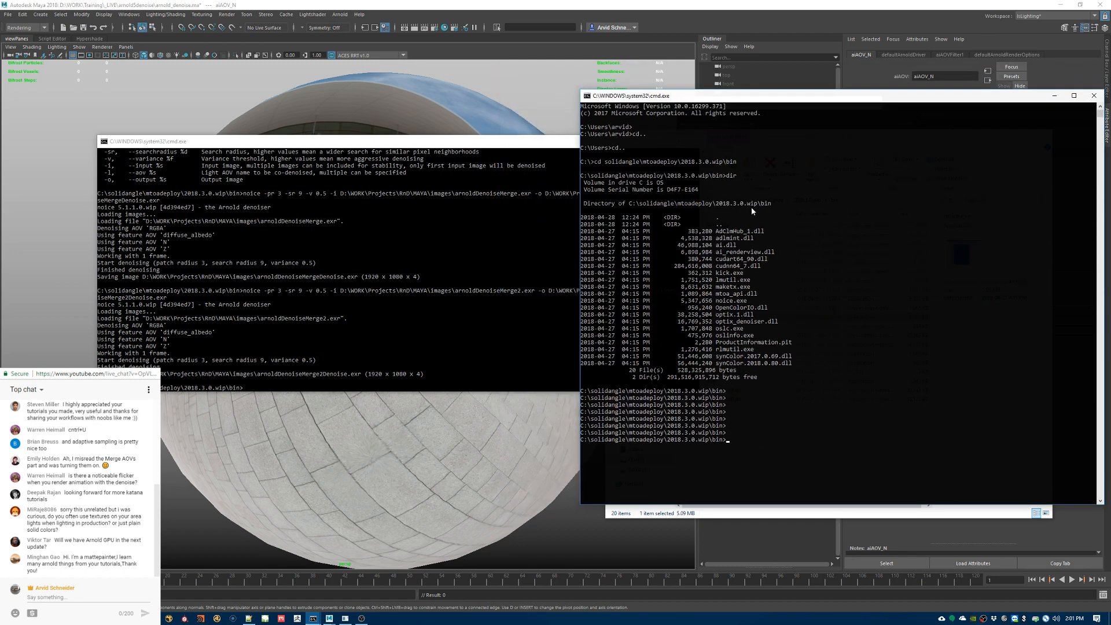
type("noice")
key("Return")
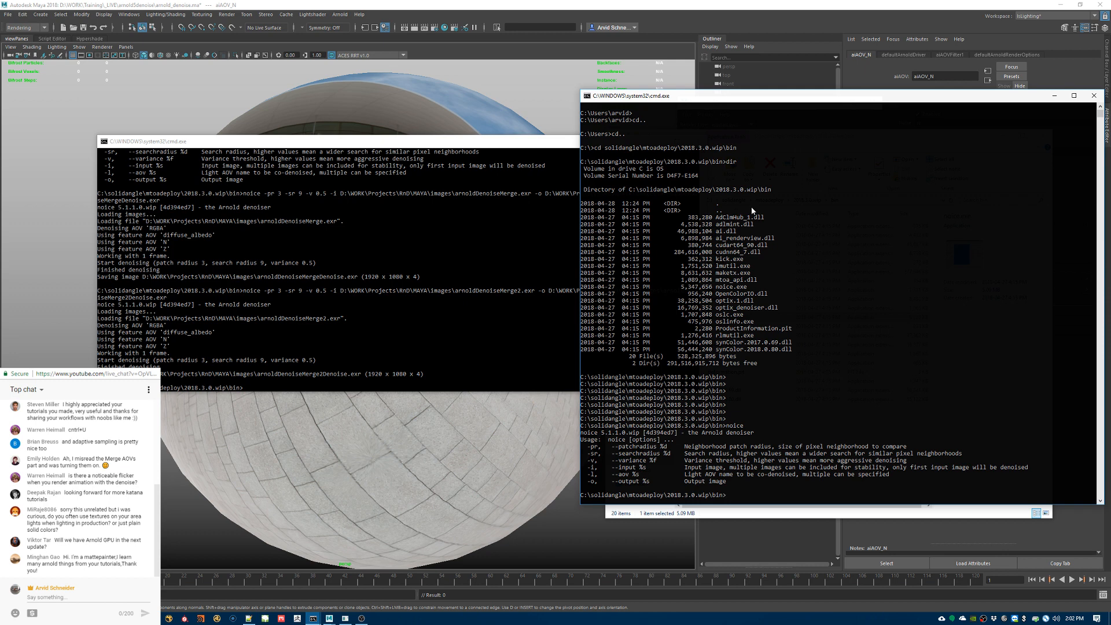
Step: Recall the last noice command in the older Command Prompt window and widen and reposition that window to read it on one line
left_click(382, 247)
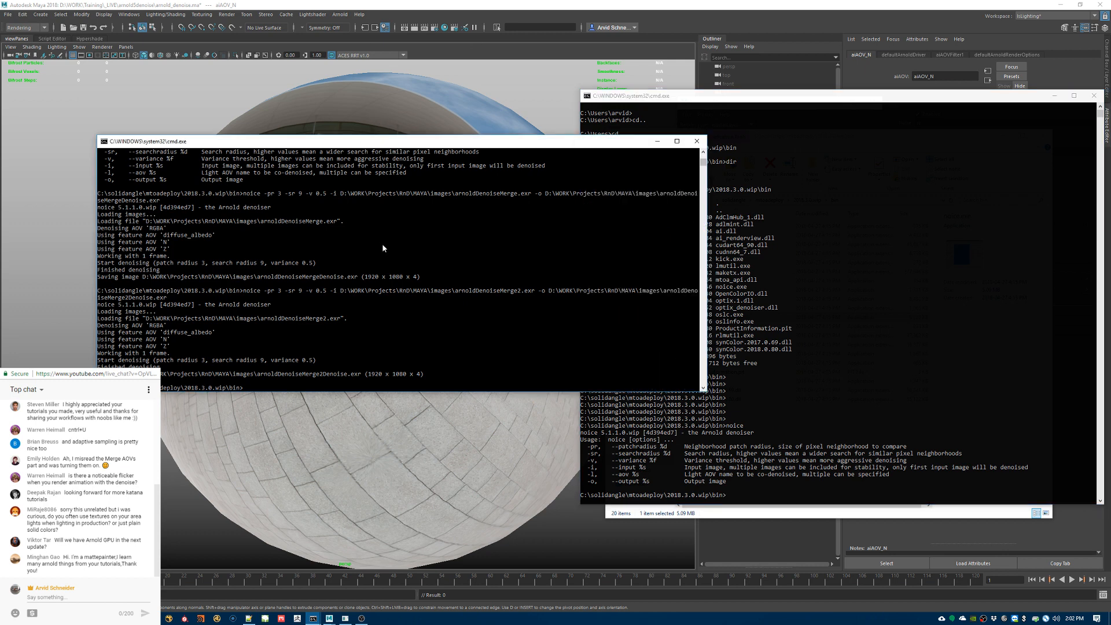
key("Up")
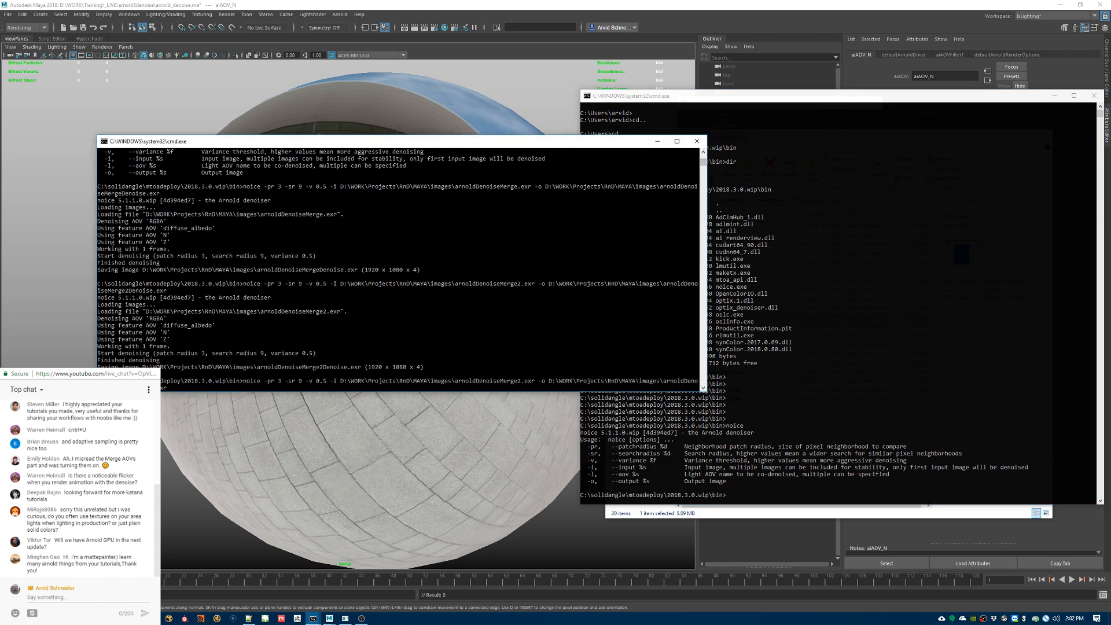
left_click_drag(97, 391, 4, 483)
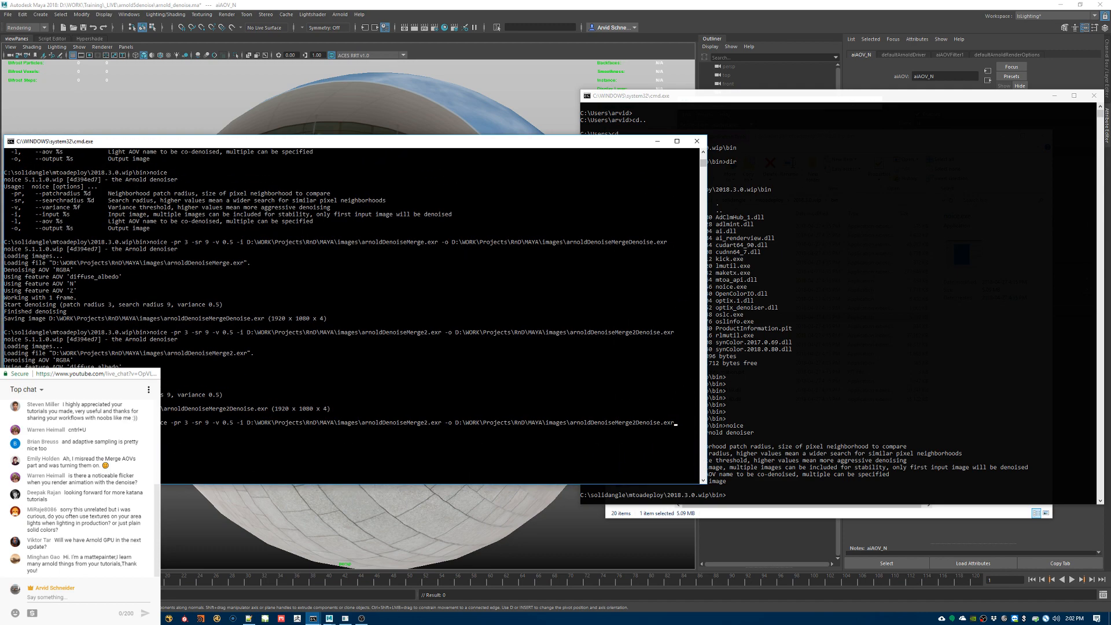
left_click_drag(197, 143, 223, 47)
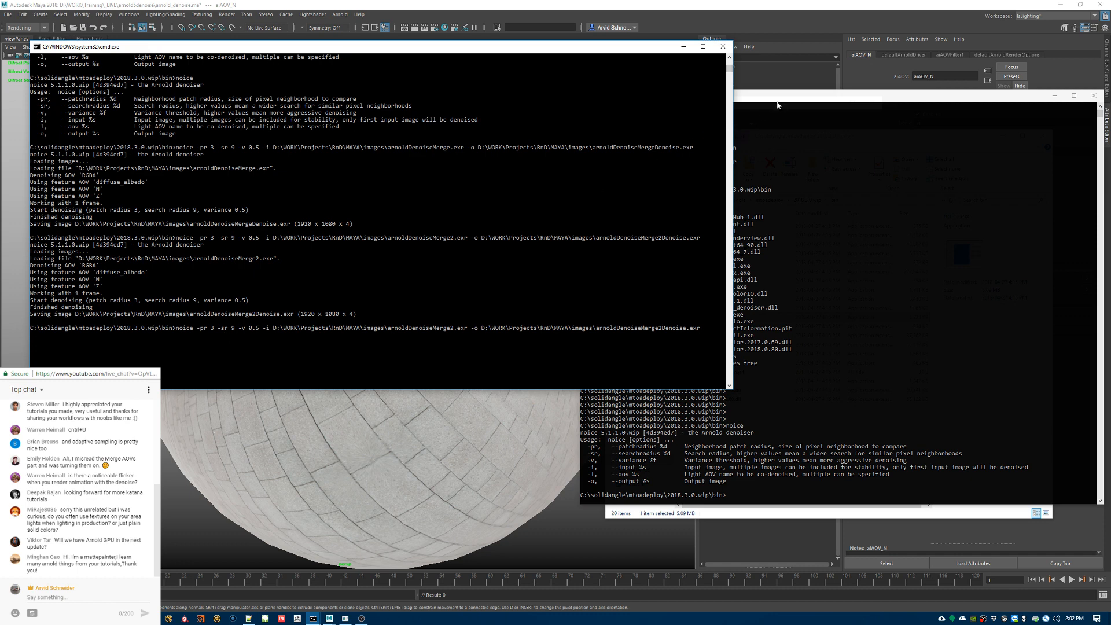
Step: Begin a noice command in the new Command Prompt window with -pr 3 -sr 9 -v 0.5 -i
left_click(838, 163)
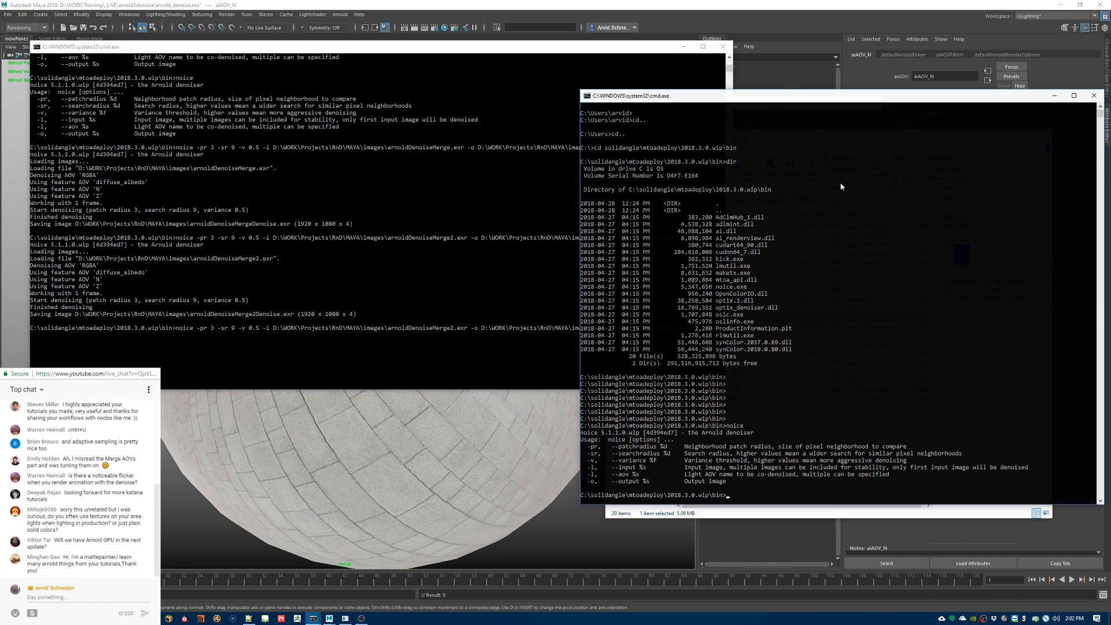
key("Return")
key("Return")
type("noice -pr")
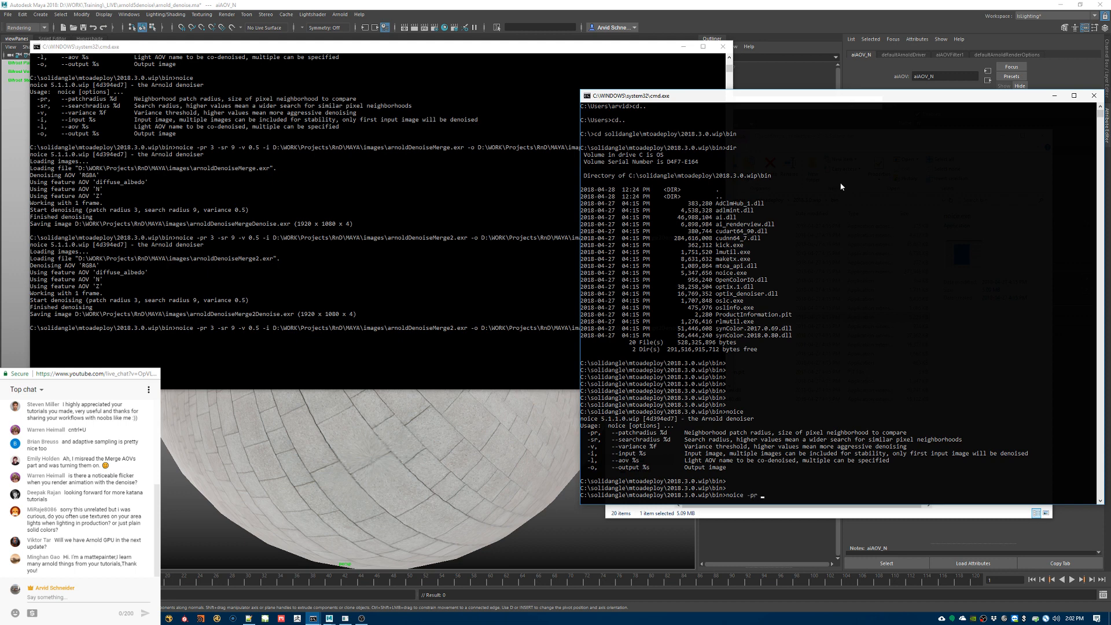
type("4")
type(" -sr 90")
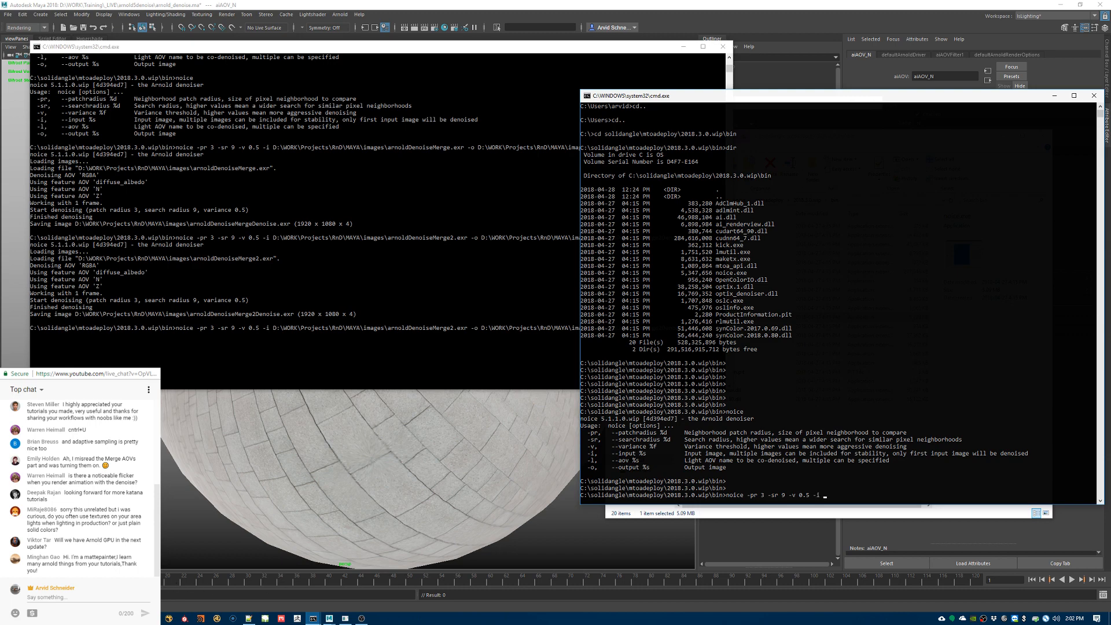
Step: Copy the path of arnoldDenoiseMerge2.exr from the arnold5denoise\images folder and insert it unquoted as the noice input file
left_click(119, 618)
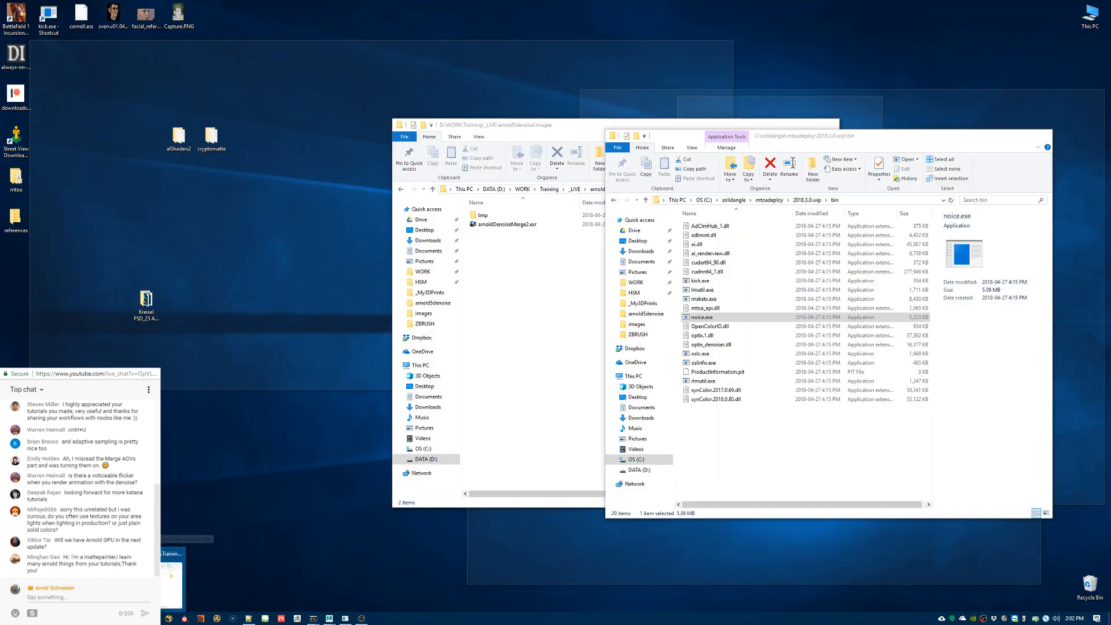
left_click(172, 579)
left_click(497, 225)
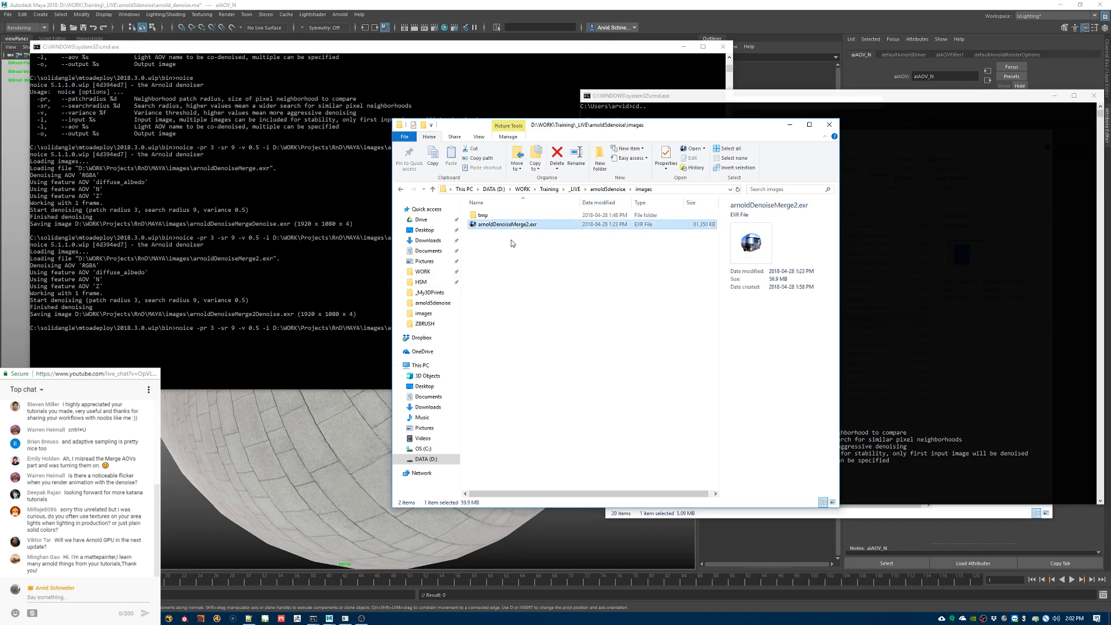
left_click(481, 160)
left_click(791, 94)
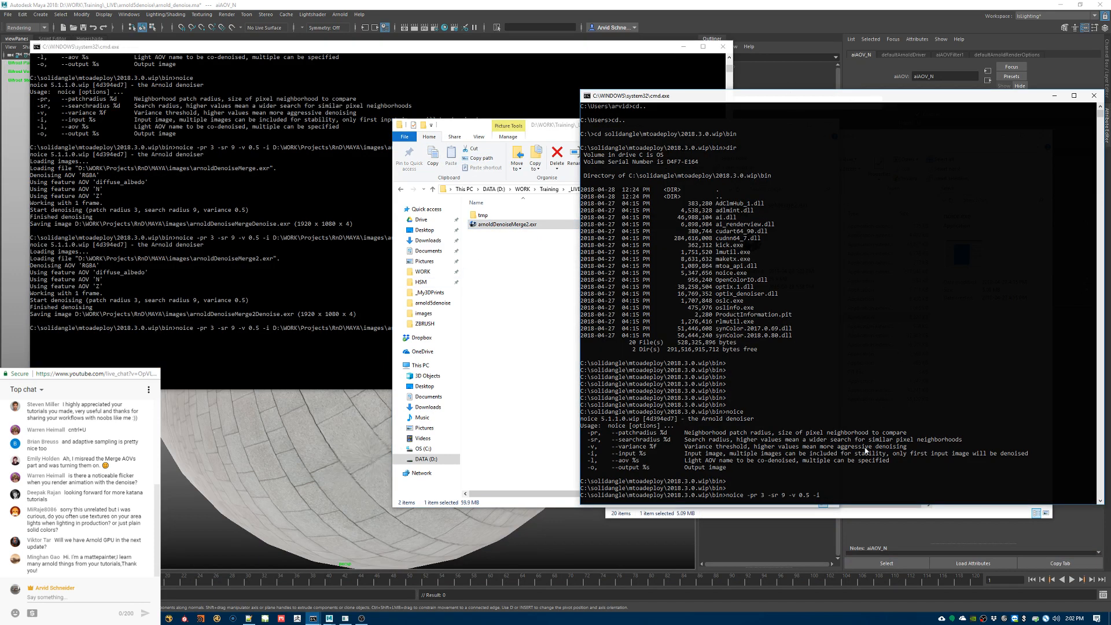
key("ctrl+v")
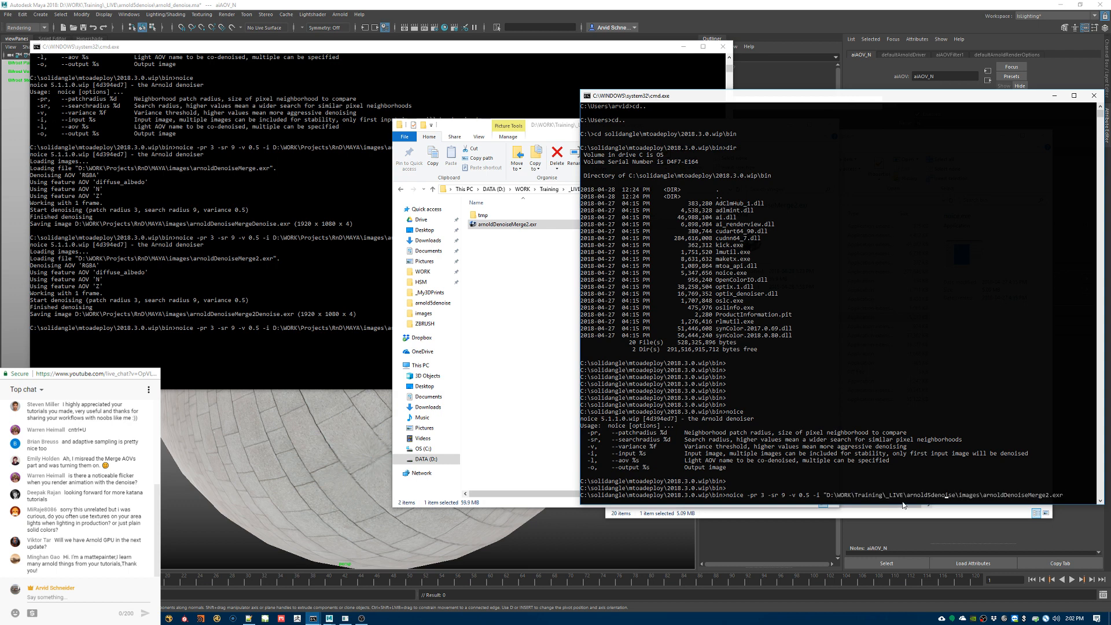
key("BackSpace")
Step: Add the same path after -o as the unquoted output file, renamed arnoldDenoiseMerge2_noice.exr, and run the noice command
key("ctrl+v")
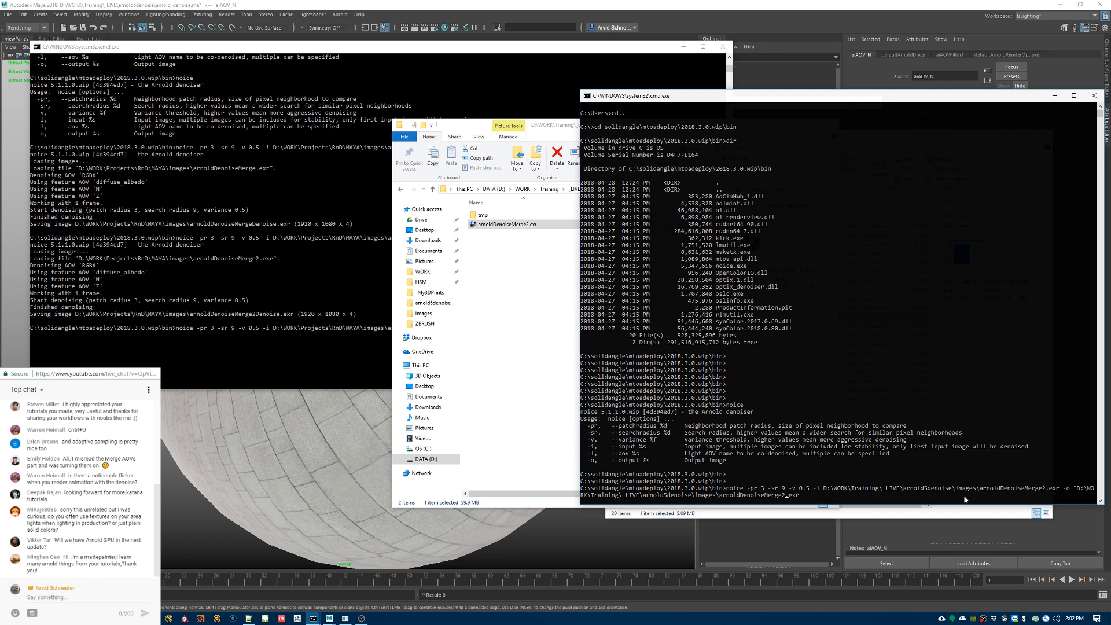
key("Left")
key("Left")
key("Left")
key("Left")
type("_noice")
key("Left")
key("Left")
key("Left")
key("Left")
key("Left")
key("Left")
key("Left")
key("Left")
key("Left")
key("Left")
key("Left")
key("Left")
key("Left")
key("Left")
key("Left")
key("BackSpace")
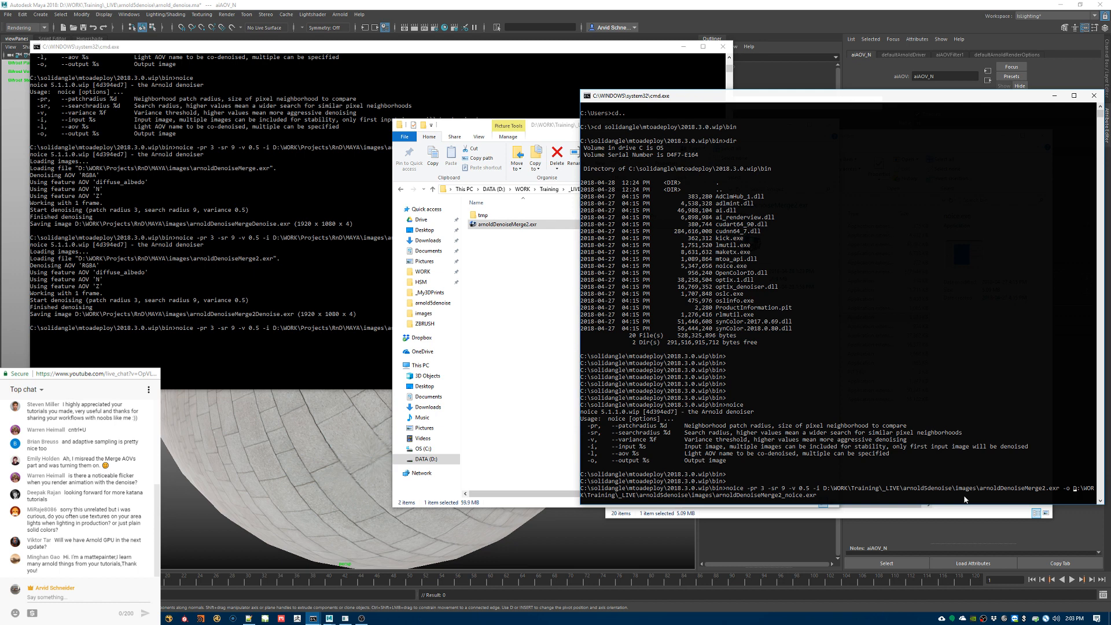
key("Return")
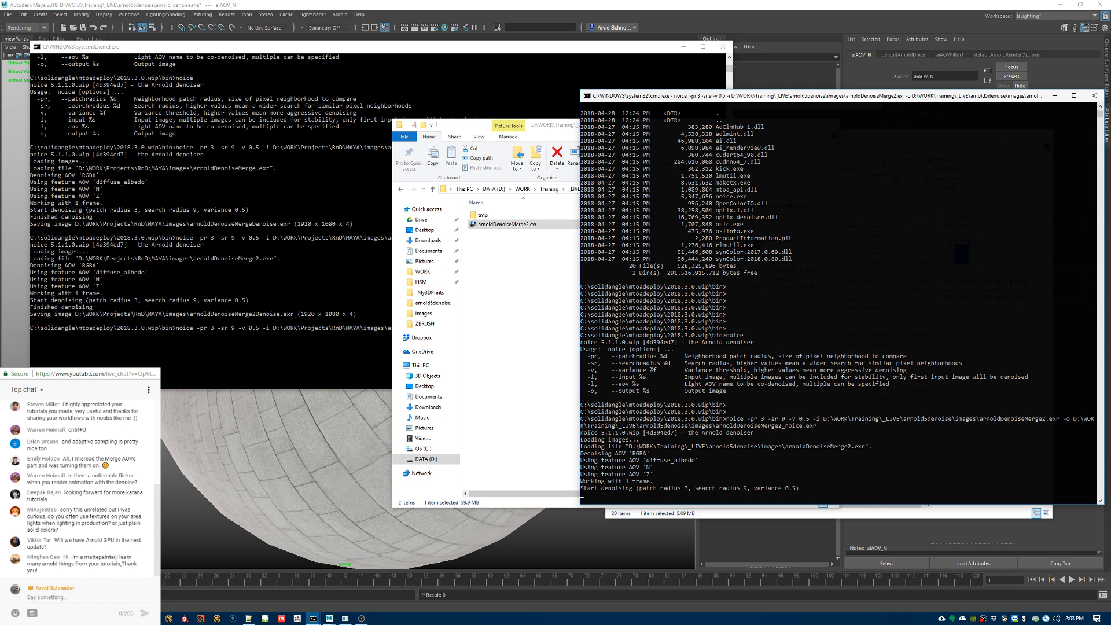
Step: Read the patch radius and search radius arguments and their defaults on the Noice documentation page in the browser
left_click(136, 619)
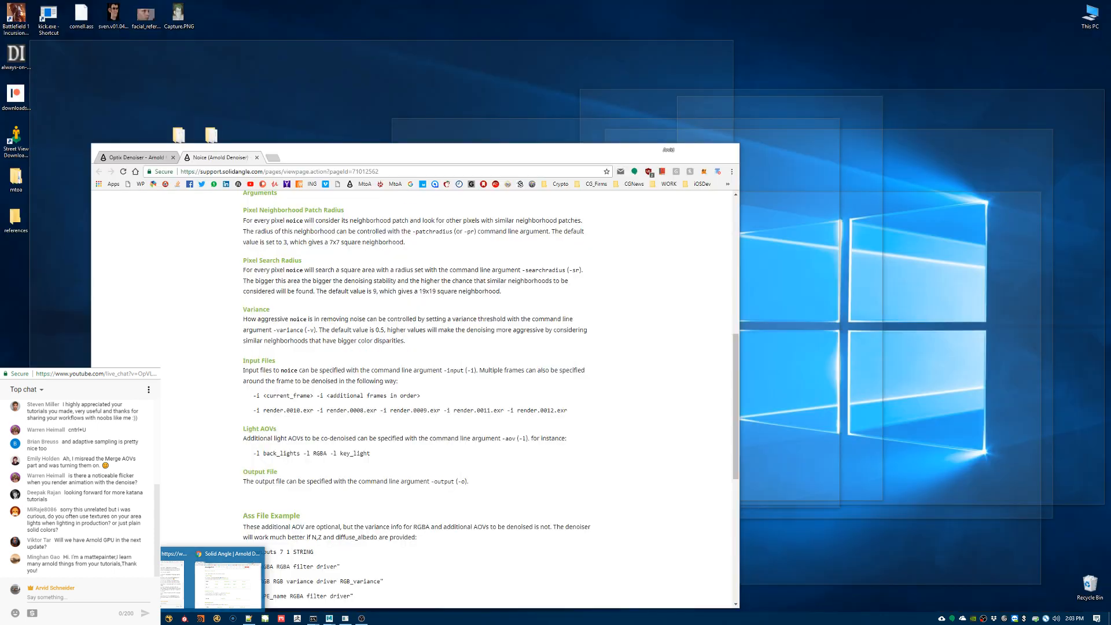
left_click(229, 585)
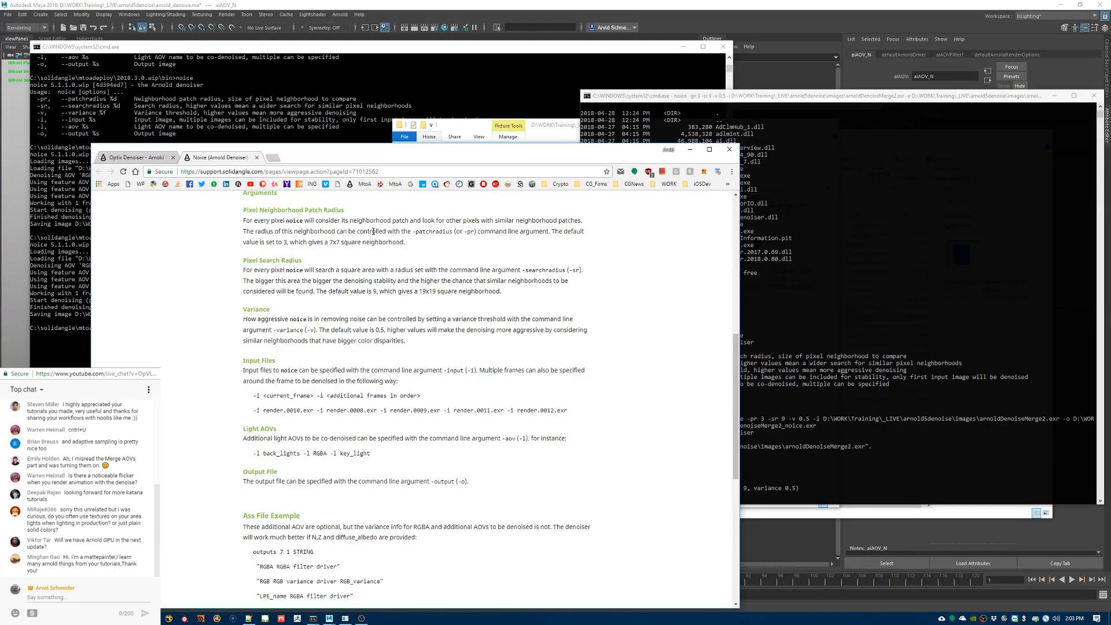
scroll(361, 289, "up", 2)
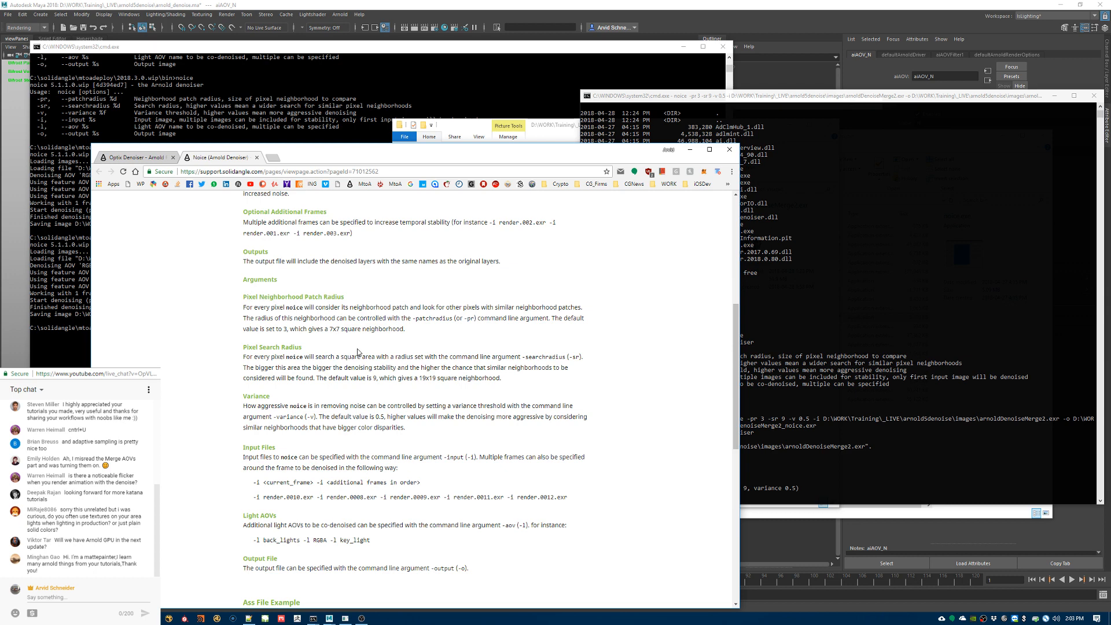
left_click_drag(251, 307, 297, 308)
left_click(344, 328)
left_click_drag(451, 307, 520, 314)
left_click(381, 340)
left_click_drag(378, 379, 322, 381)
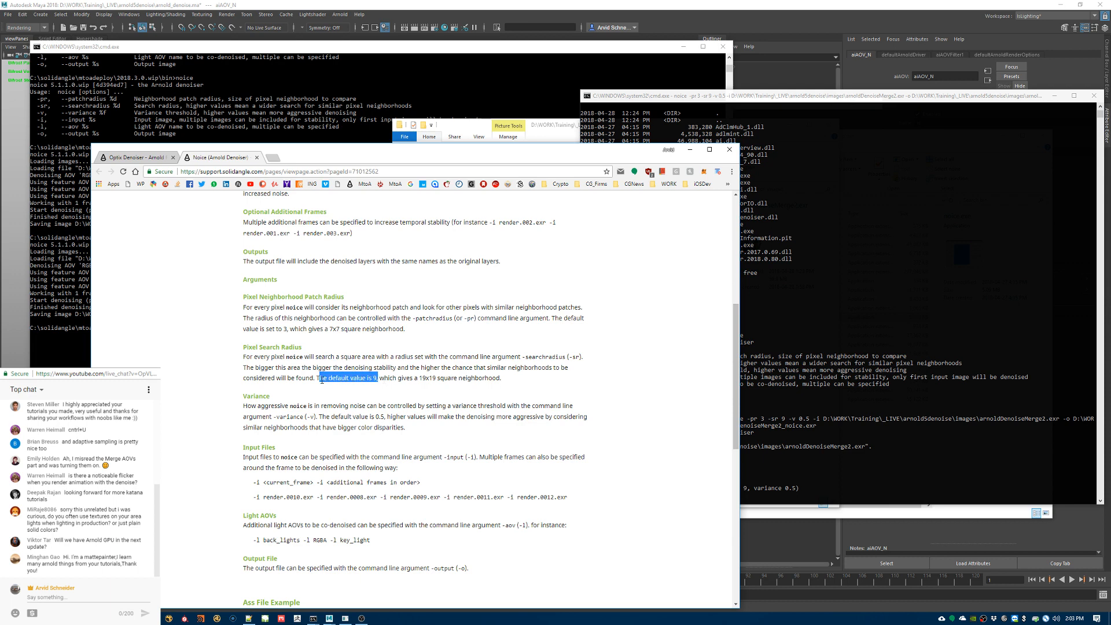
left_click_drag(260, 329, 291, 329)
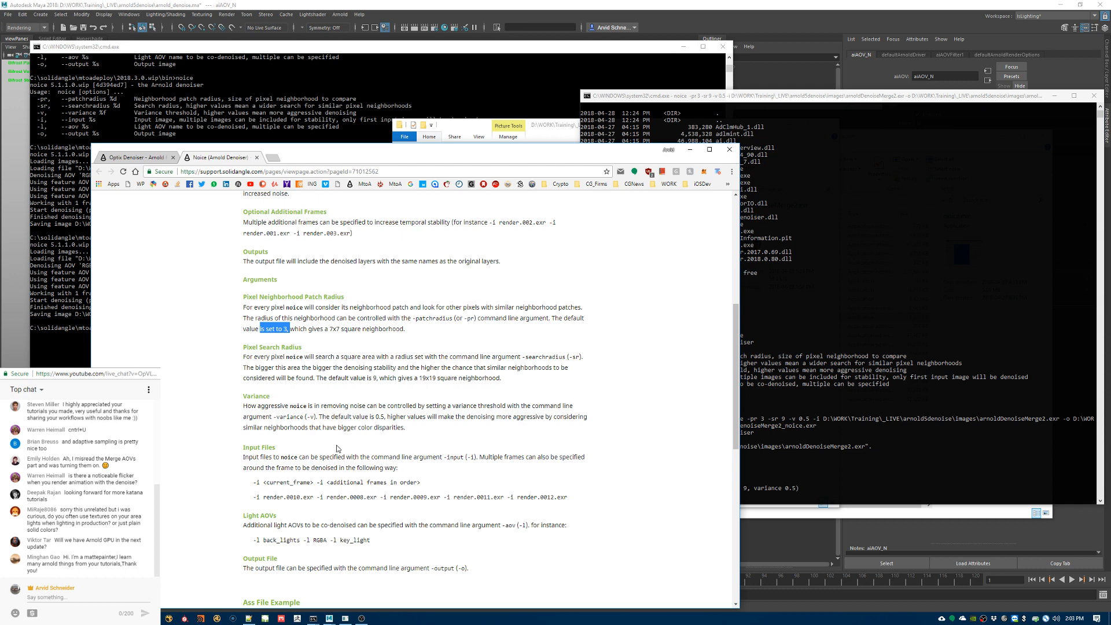
Step: Read the variance default and the Input Files to Ass File Example sections of the Noice documentation, then minimize the browser
left_click_drag(319, 416, 392, 418)
left_click(406, 422)
left_click(408, 422)
scroll(399, 417, "down", 3)
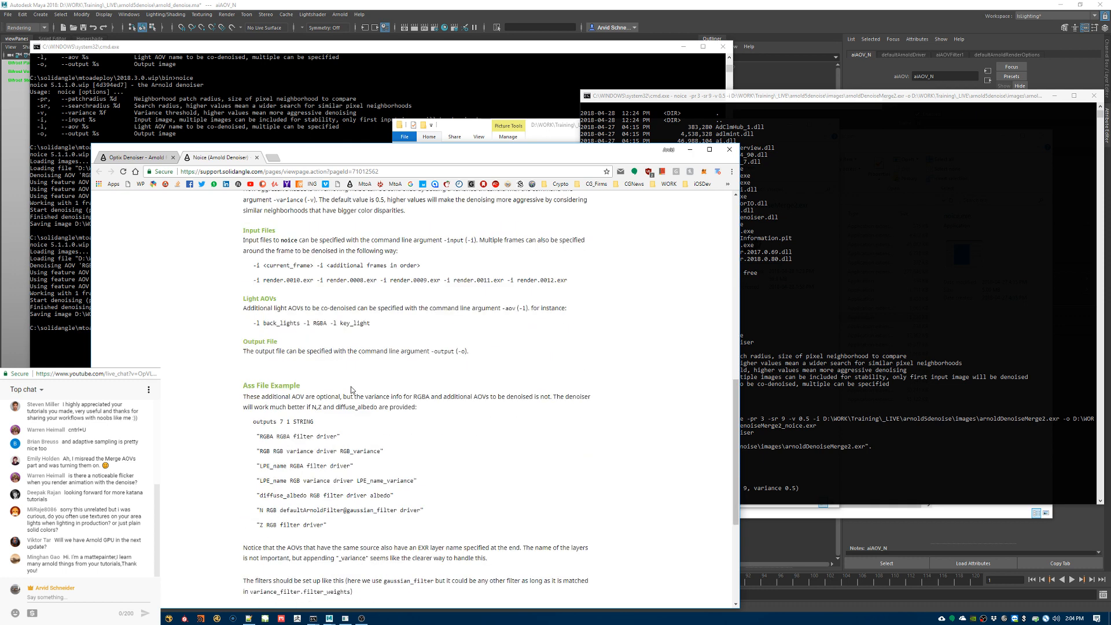
left_click(690, 150)
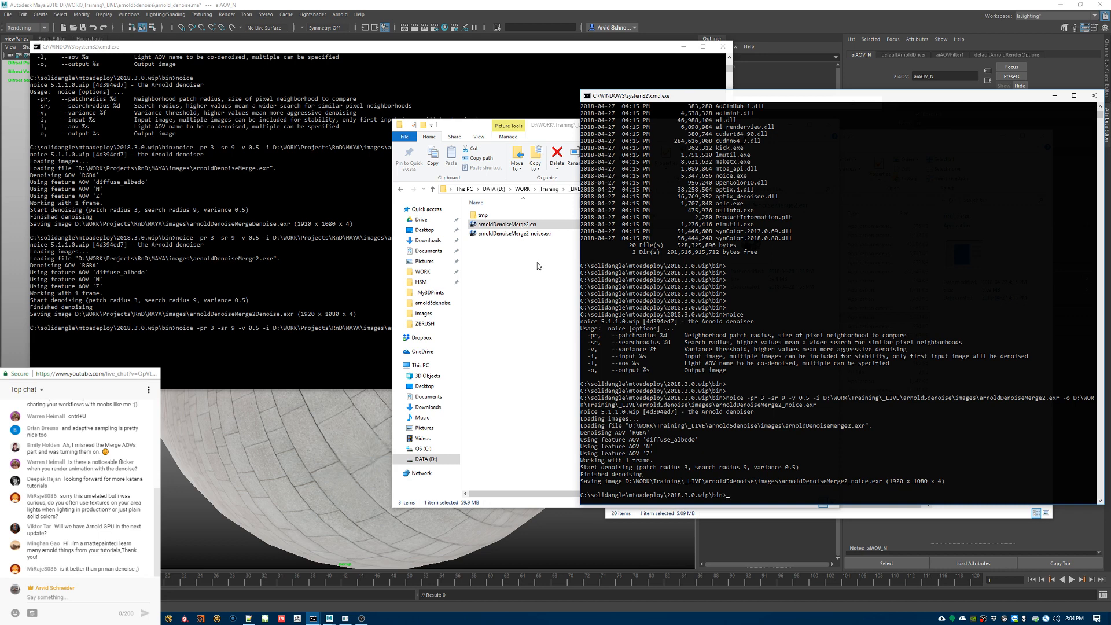
Step: Open arnoldDenoiseMerge2_noice.exr from the images folder in the image viewer and maximize its window
left_click(528, 234)
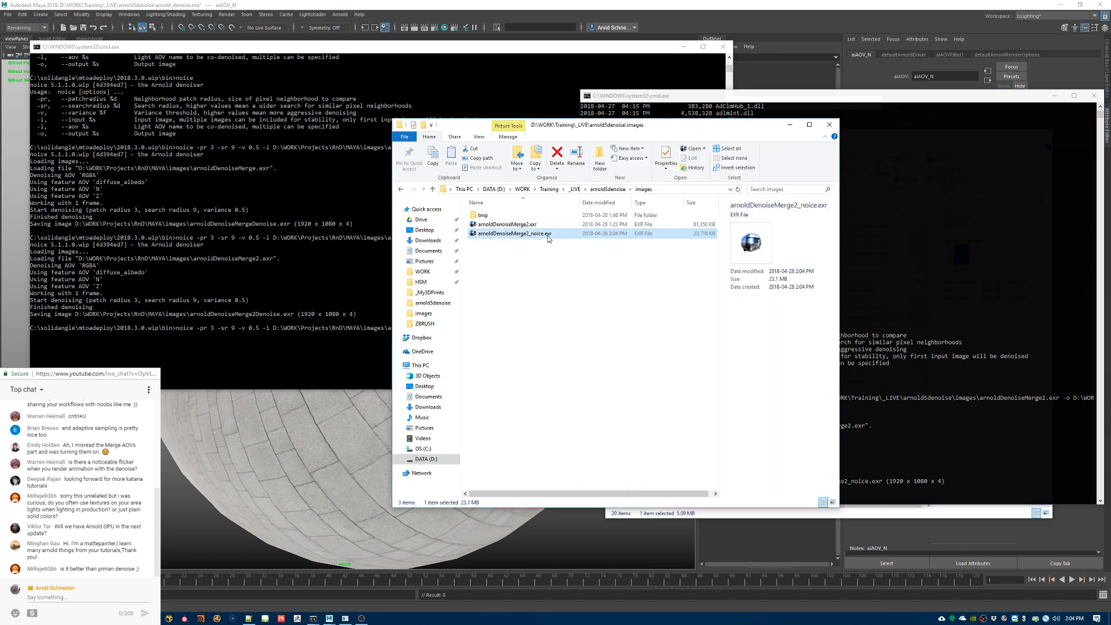
double_click(550, 234)
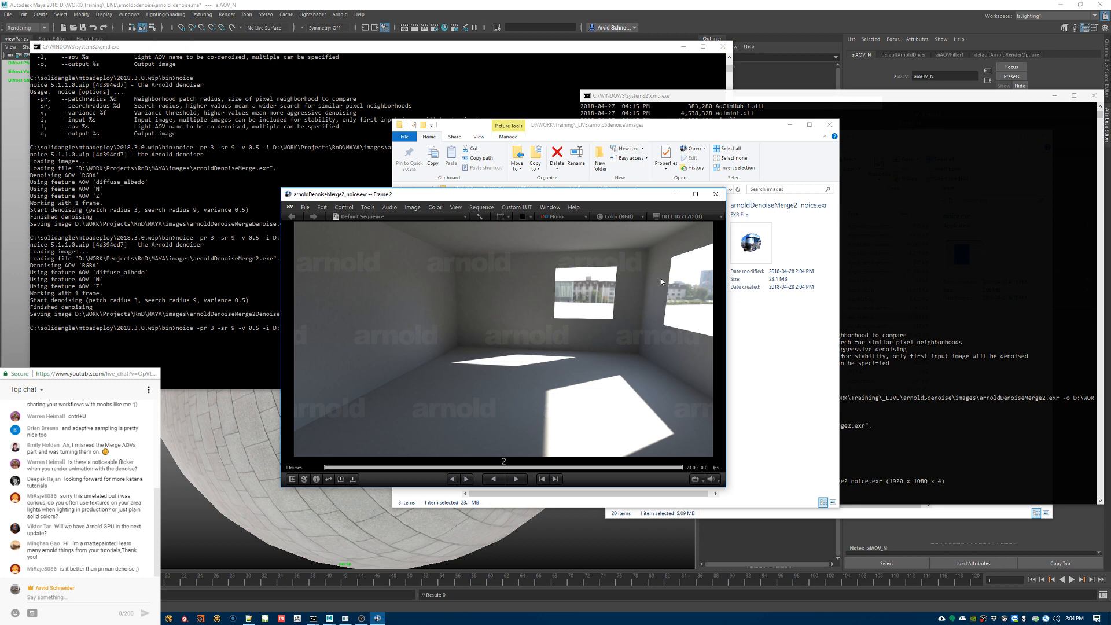
double_click(641, 196)
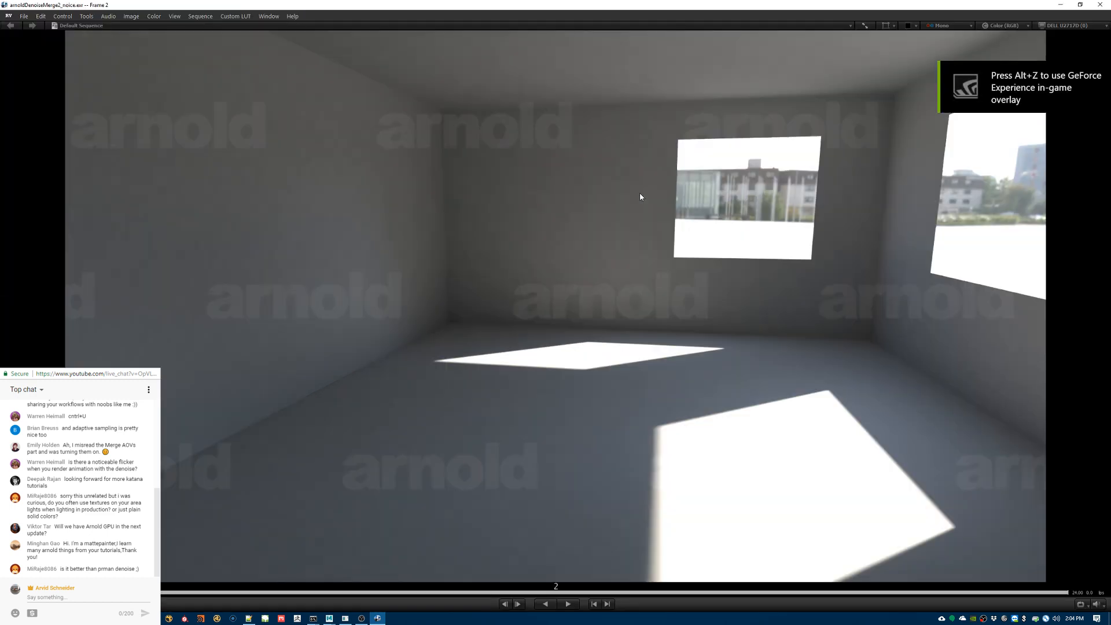
Step: Open the original arnoldDenoiseMerge2.exr from the images folder in a second viewer window and maximize it
key("alt+Tab")
left_click(497, 225)
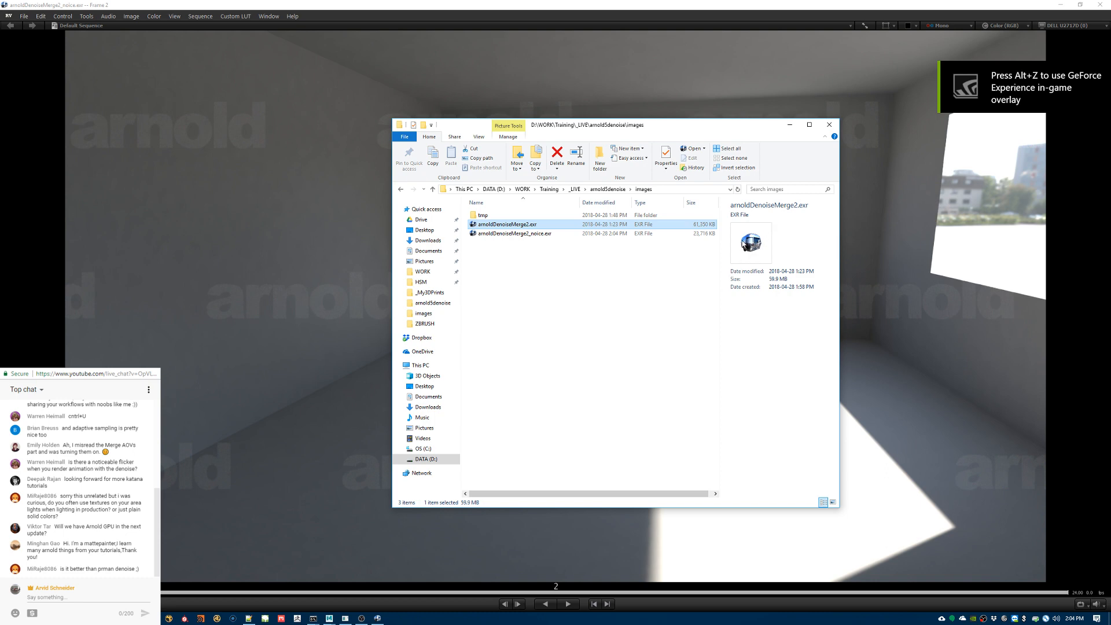
double_click(744, 244)
double_click(699, 196)
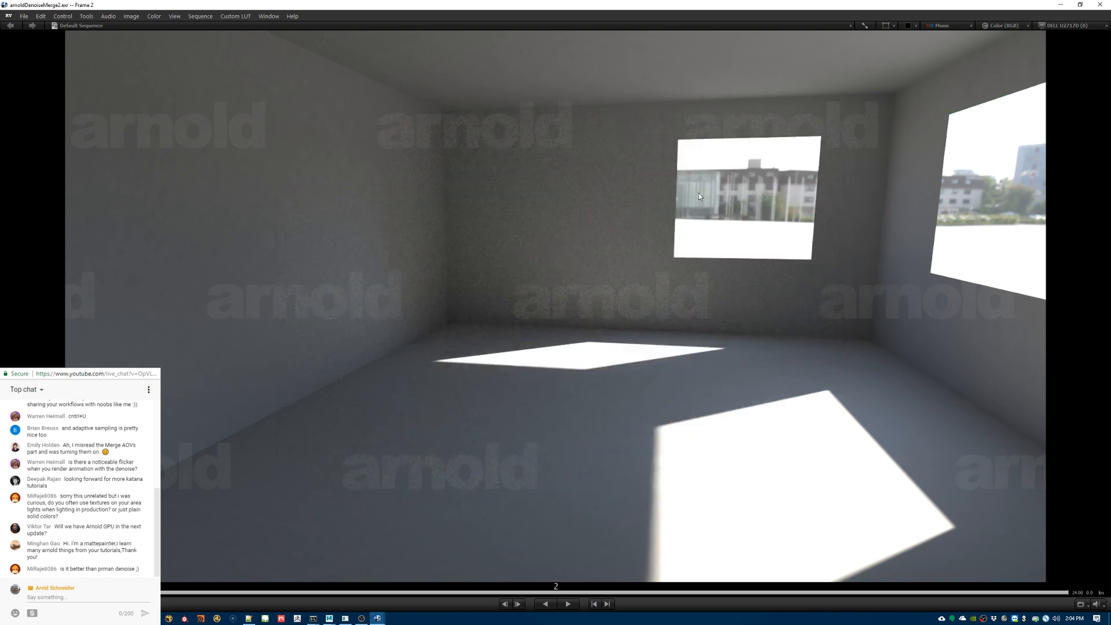
Step: Switch back and forth between the original and denoised viewer windows to compare the noise on the walls
key("alt+Tab")
key("alt+Tab")
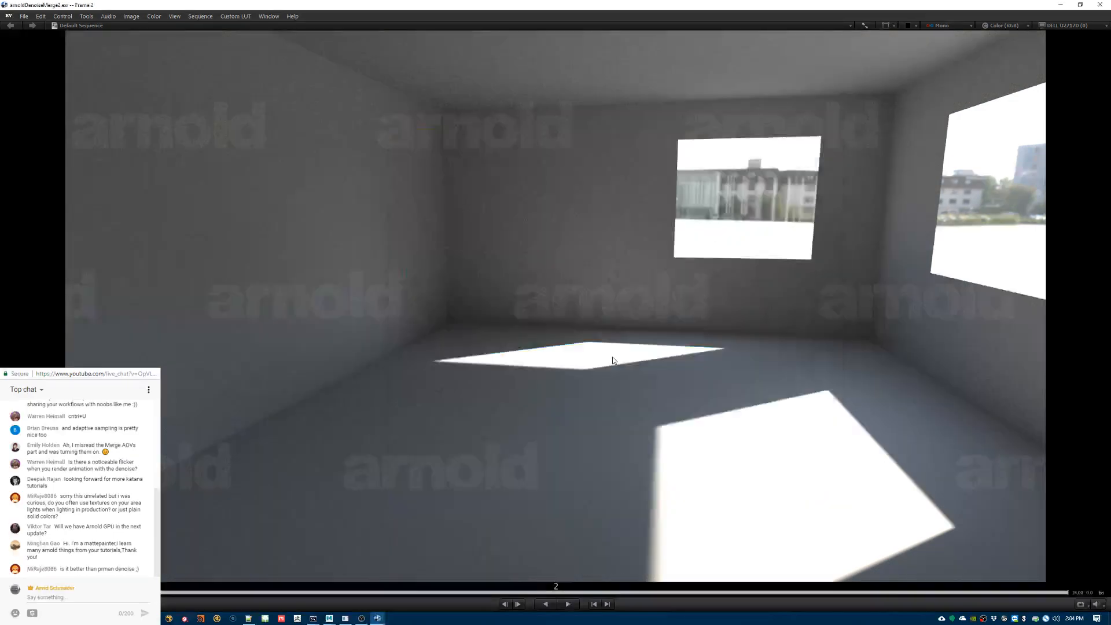
key("alt+Tab")
key("Tab")
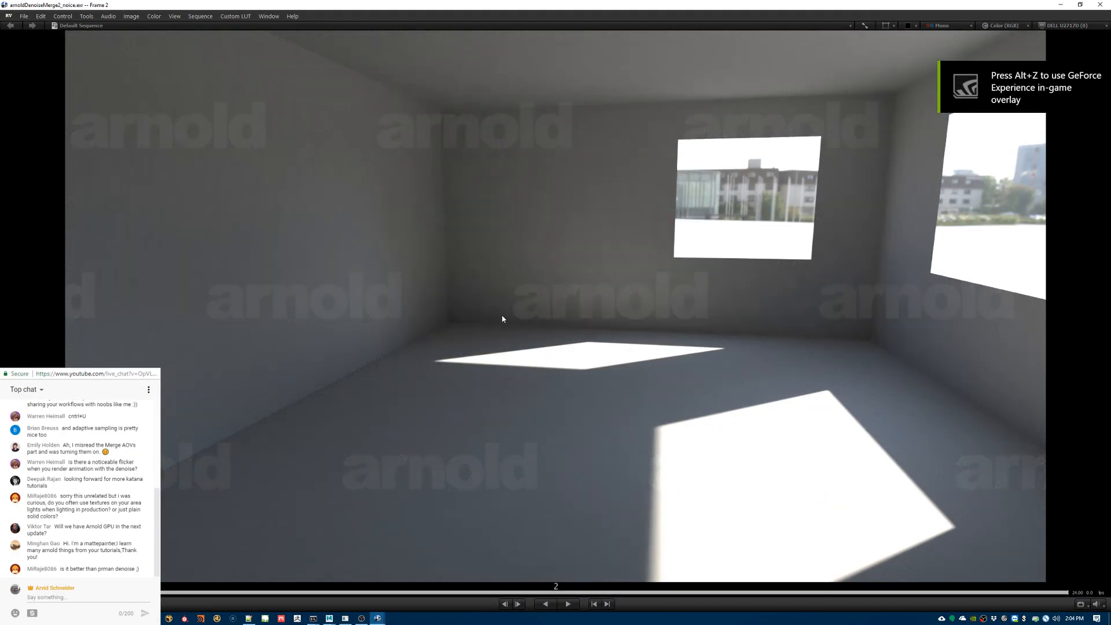
Step: Set the display scale of arnoldDenoiseMerge2_noice.exr to 2:1 and then 3:1
scroll(580, 282, "up", 3)
key("f")
key("1")
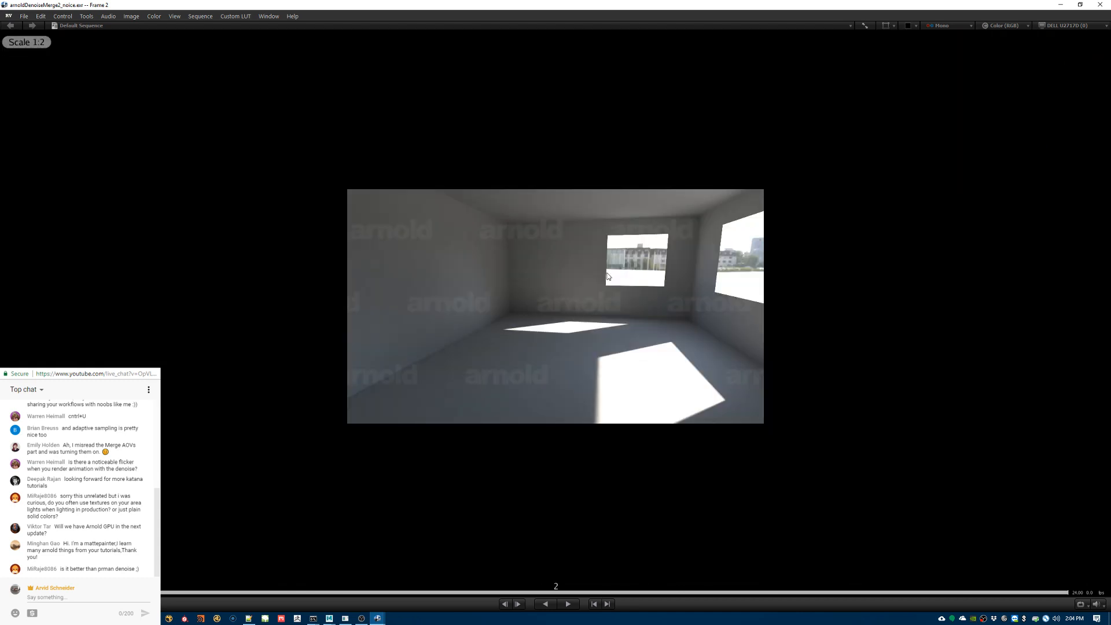
left_click(154, 16)
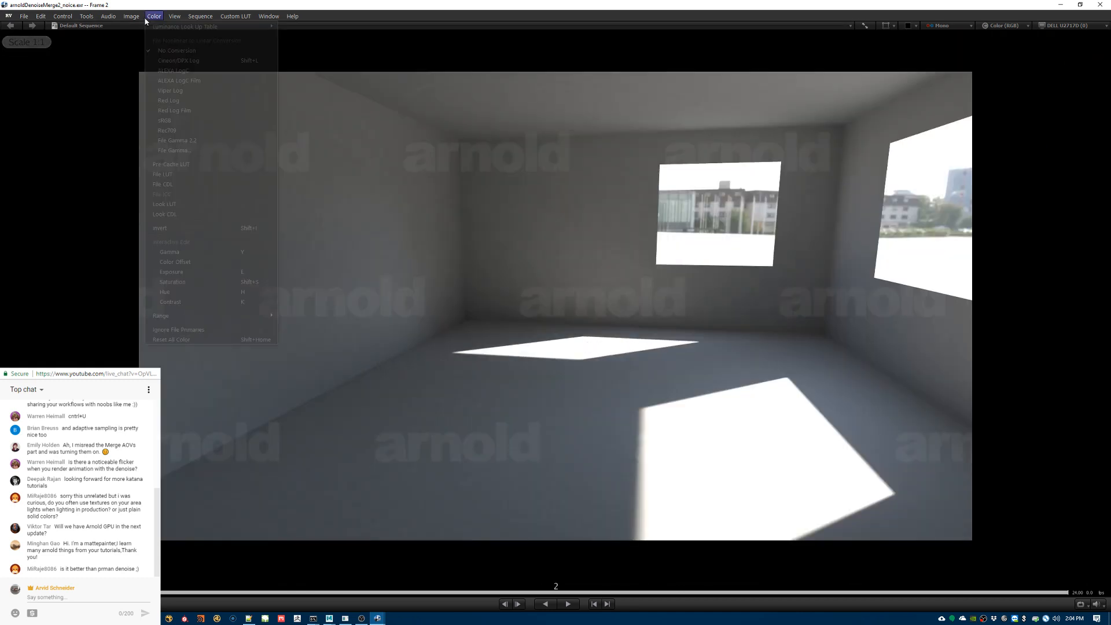
mouse_move(173, 46)
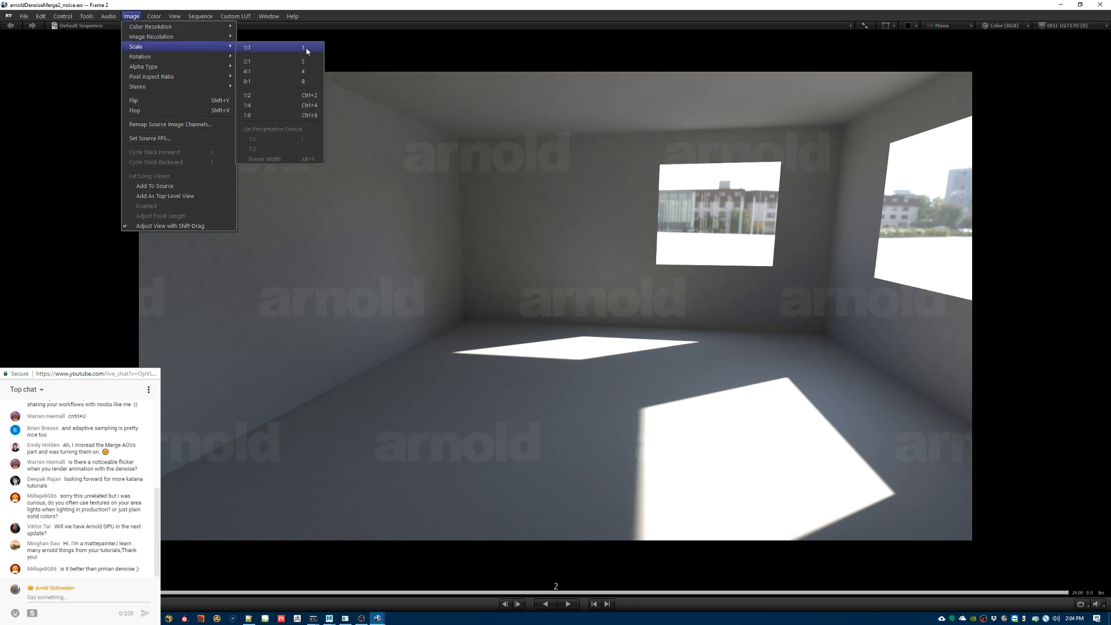
left_click(298, 63)
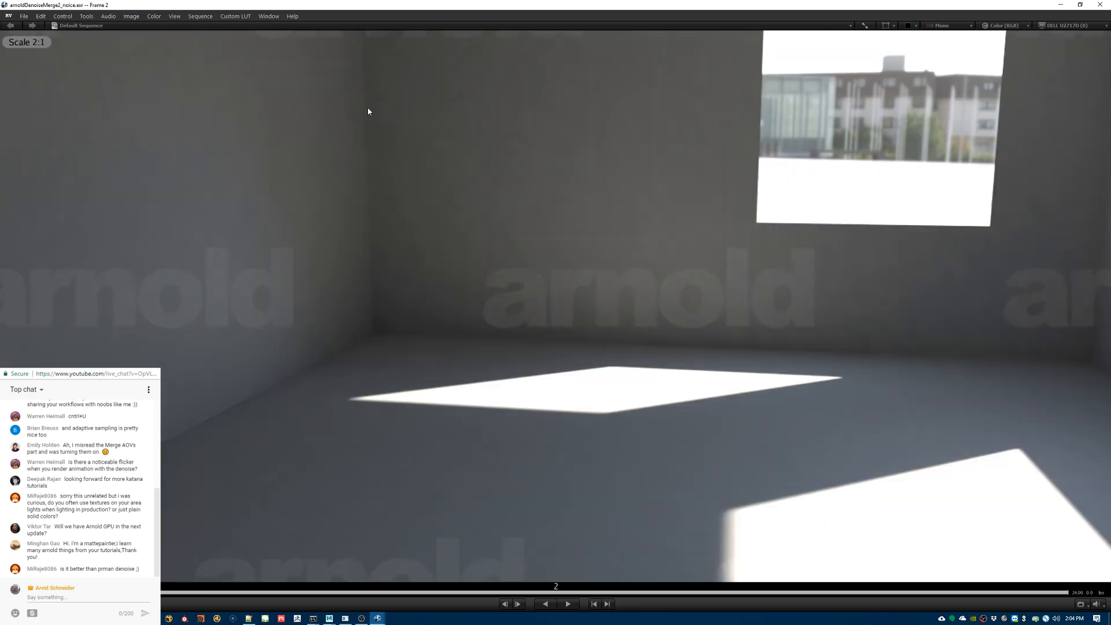
key("3")
Step: Set the display scale of arnoldDenoiseMerge2.exr to 3:1 and compare its noise with the denoised image by switching windows
key("f")
key("Left")
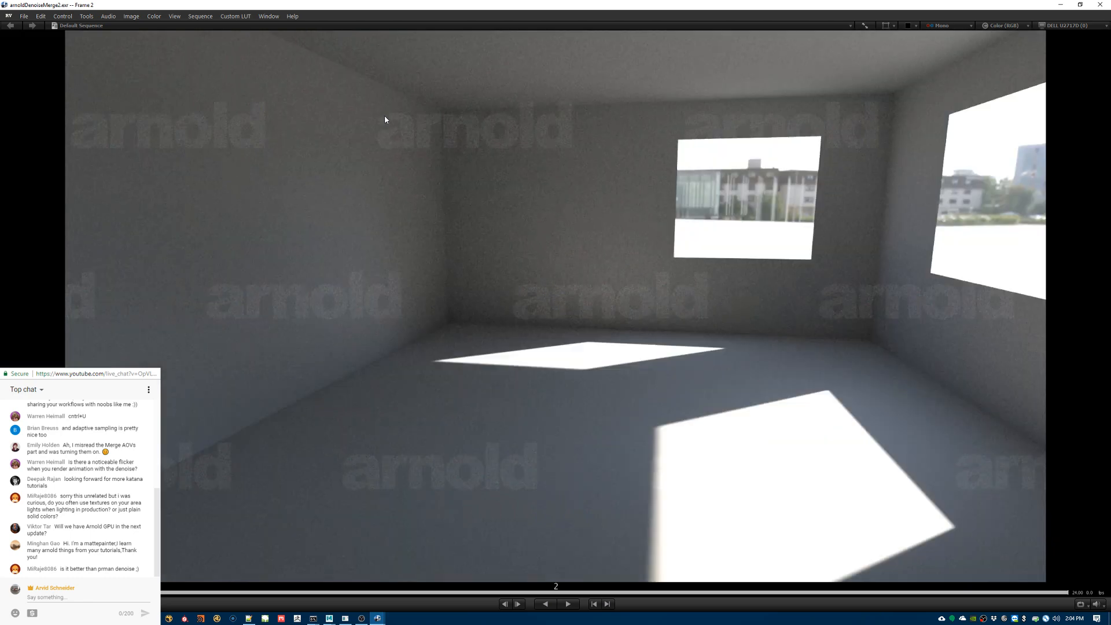
key("3")
key("Right")
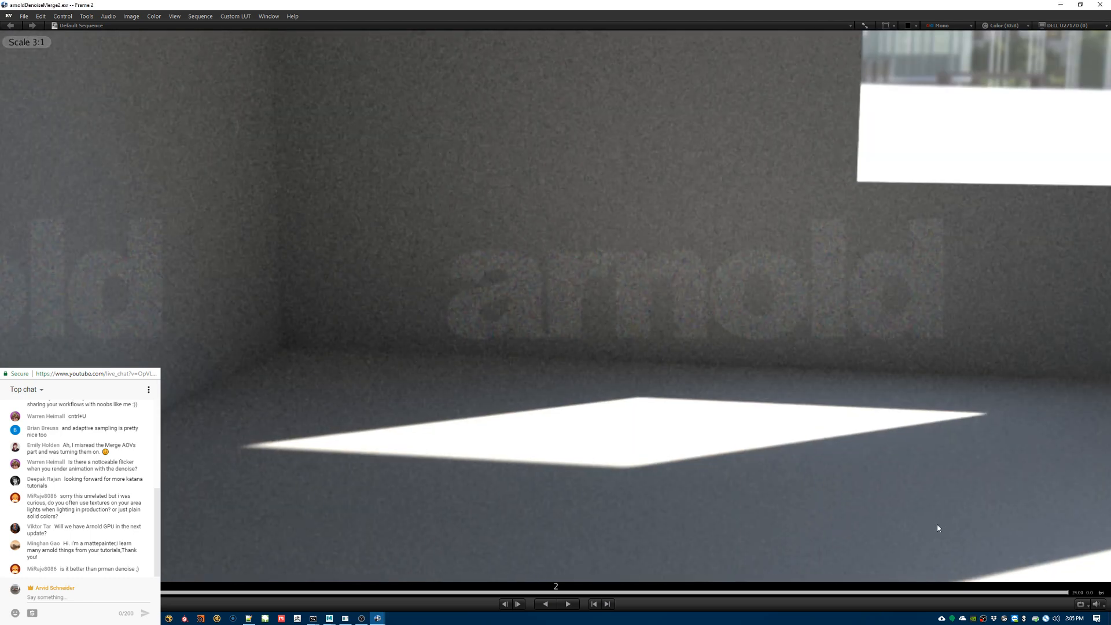
key("Left")
key("Right")
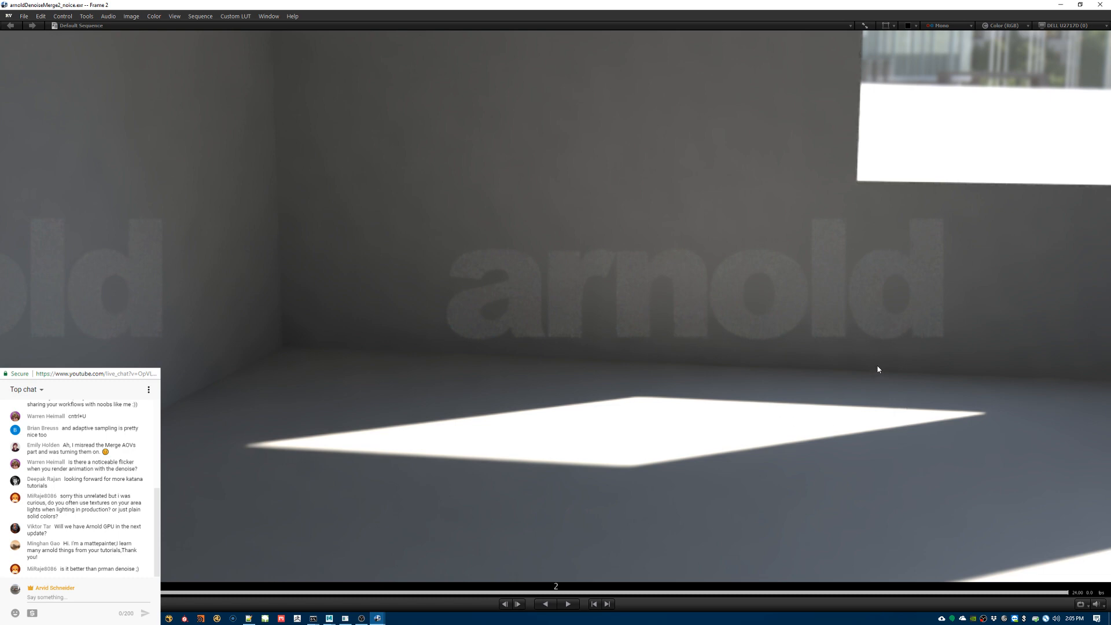
Step: Switch between the original and denoised viewers to compare the wall noise, and reset both images to 1:1 scale
key("Left")
key("Right")
key("Left")
key("Right")
key("alt+Tab")
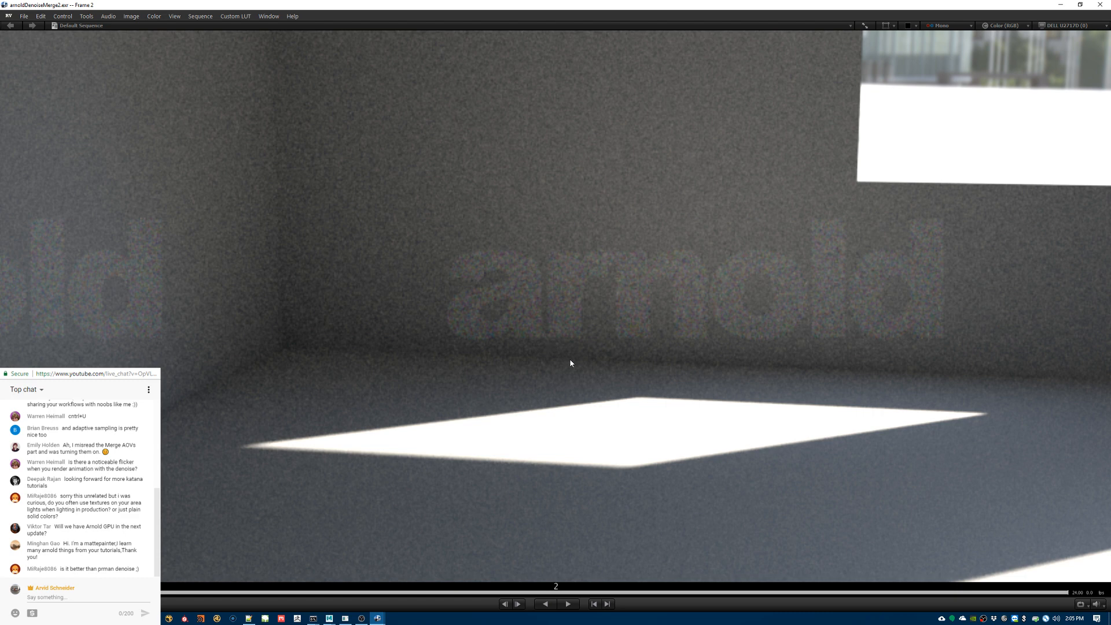
key("1")
key("alt+Tab")
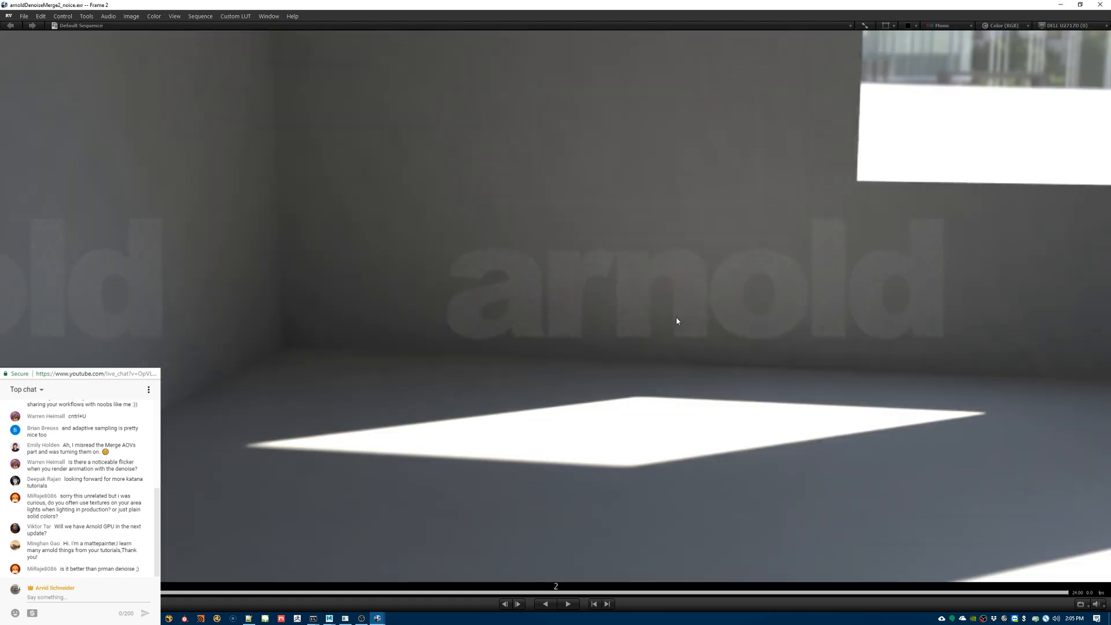
key("1")
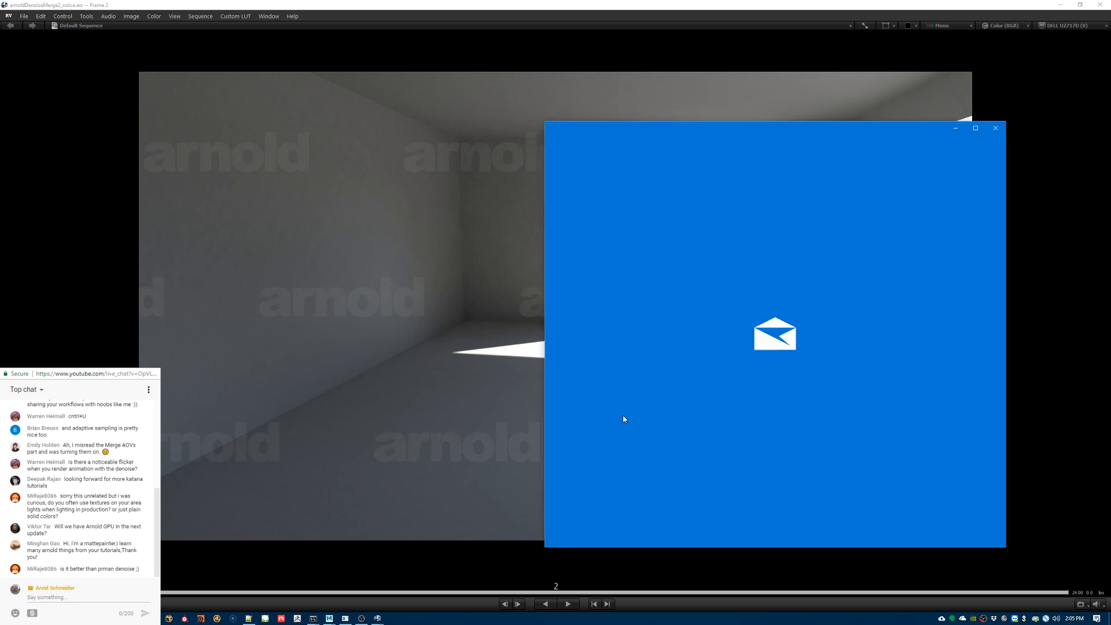
Step: Dismiss the mail window and bring the live chat over the viewer to read the latest question about the prman denoiser
left_click(997, 128)
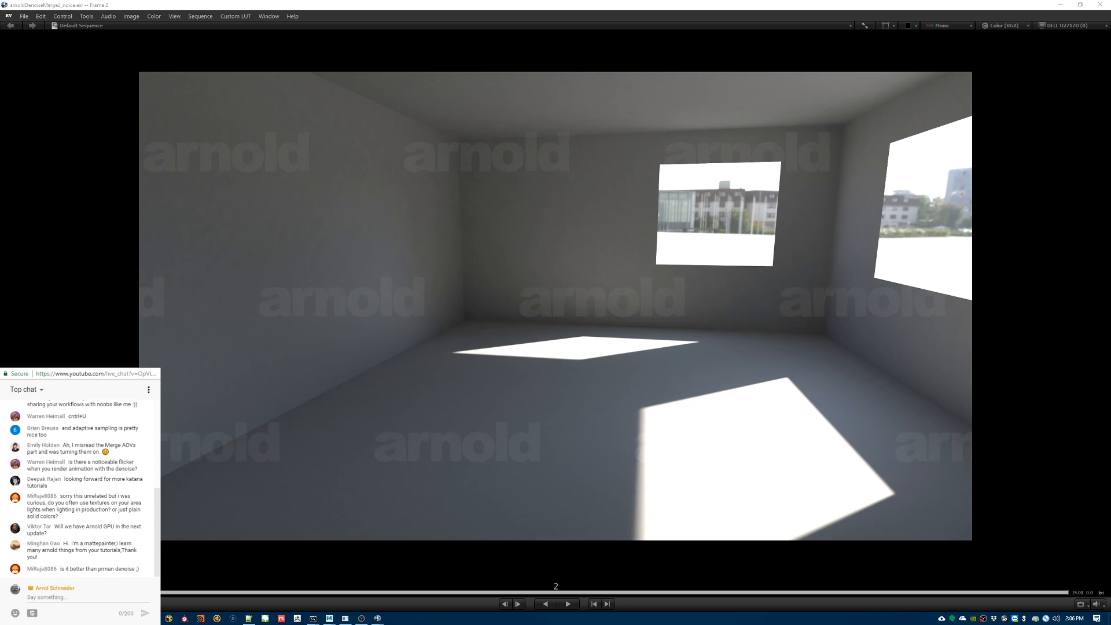
left_click_drag(892, 132, 574, 186)
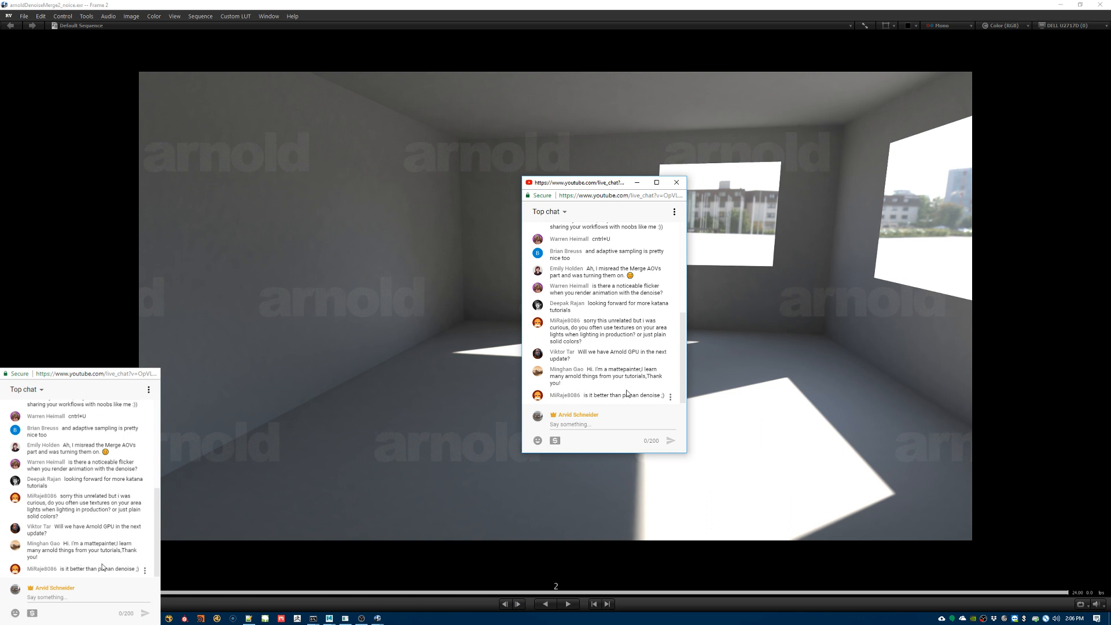
double_click(651, 395)
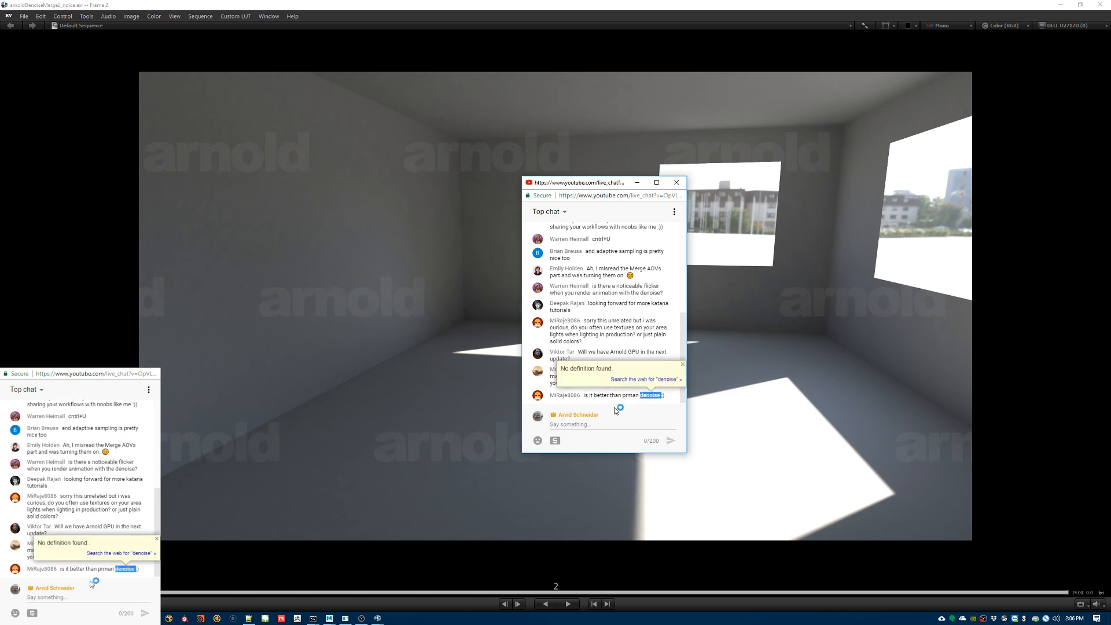
left_click(602, 395)
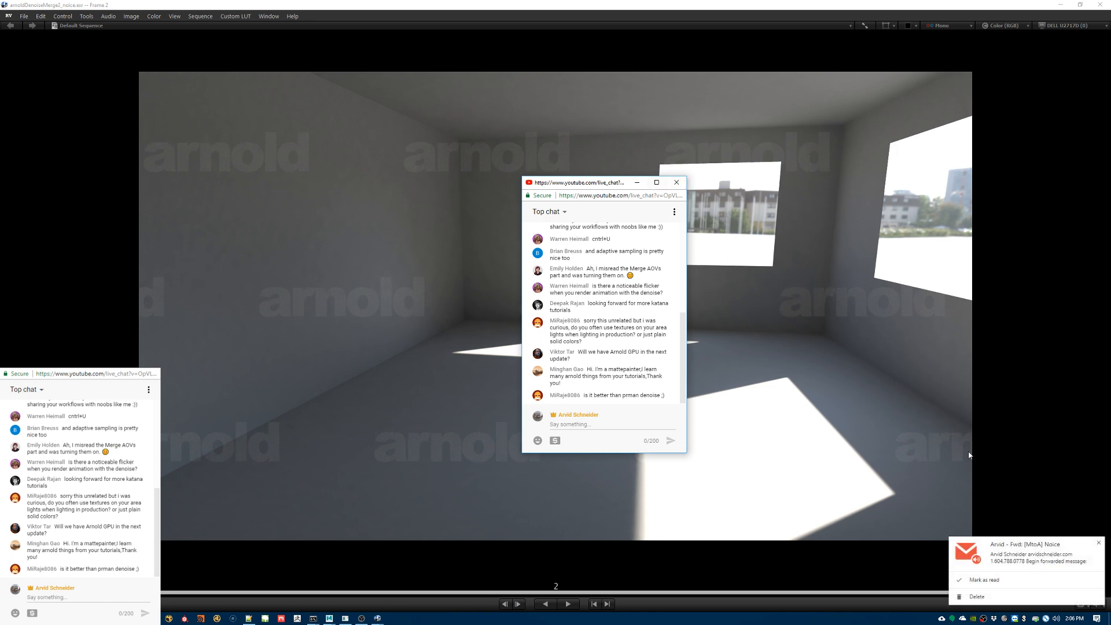
left_click(1013, 549)
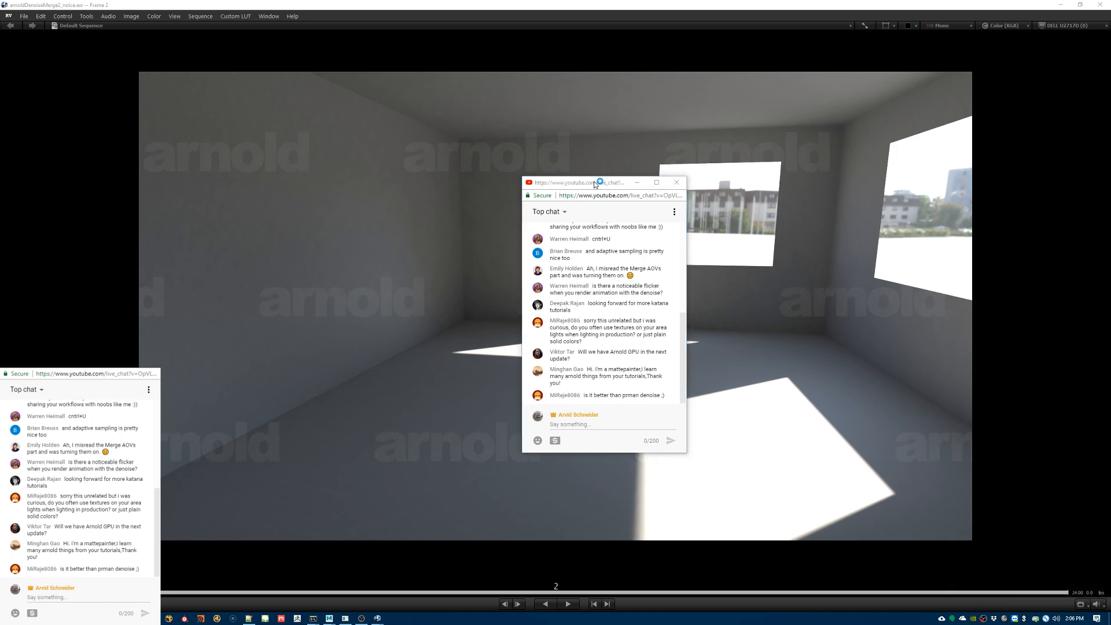
left_click_drag(595, 183, 1110, 183)
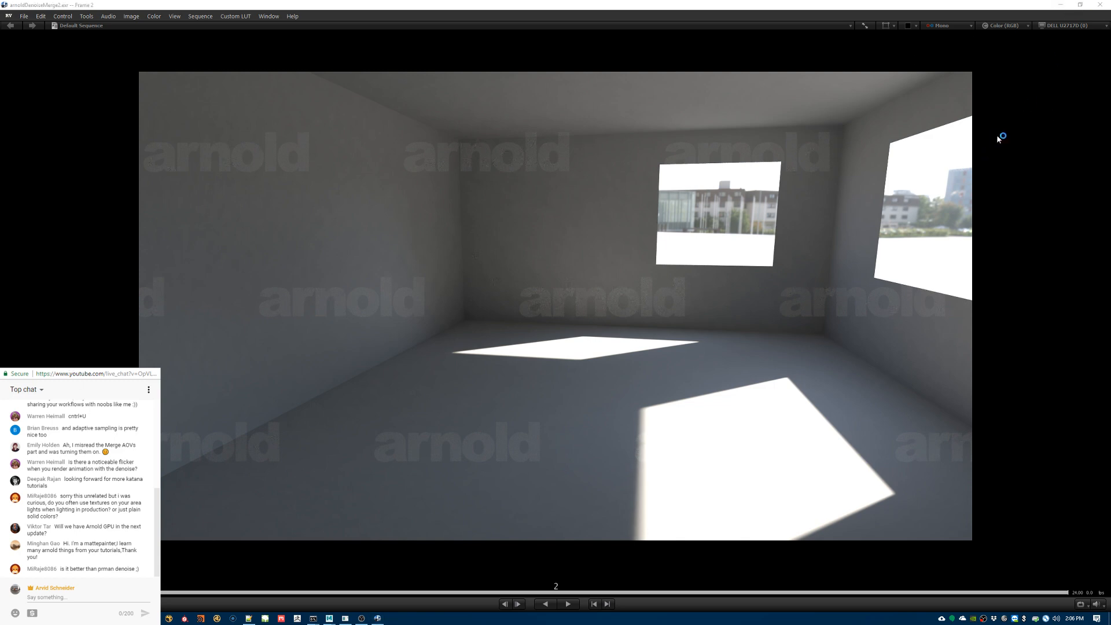
Step: Close the image viewers and the images folder window, and clear away the command prompt windows covering Maya
left_click(1100, 5)
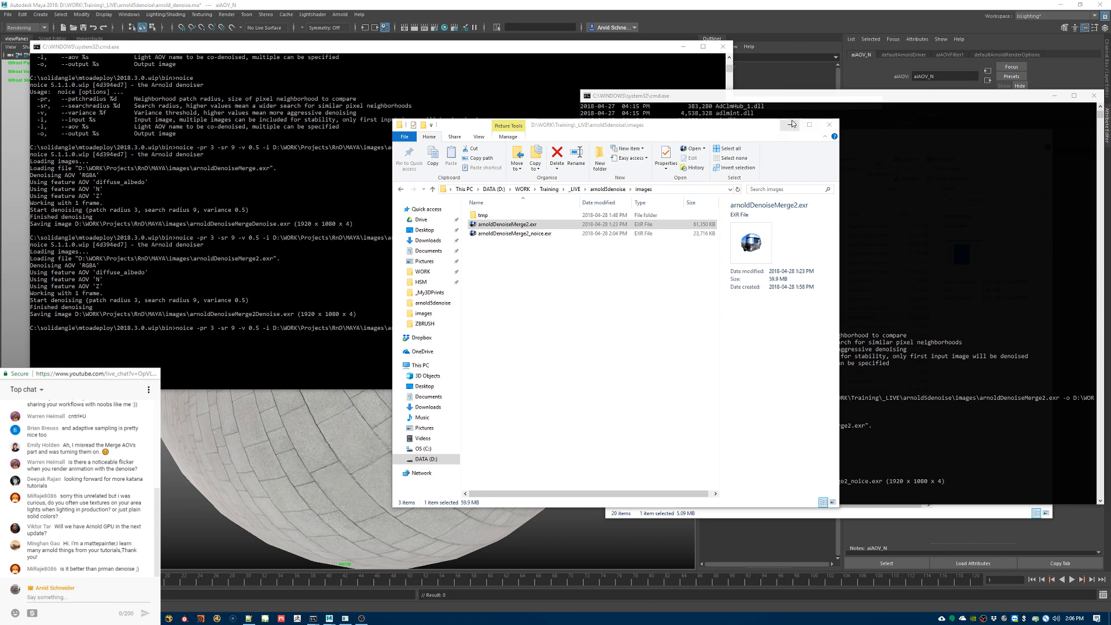
left_click(830, 124)
left_click(657, 42)
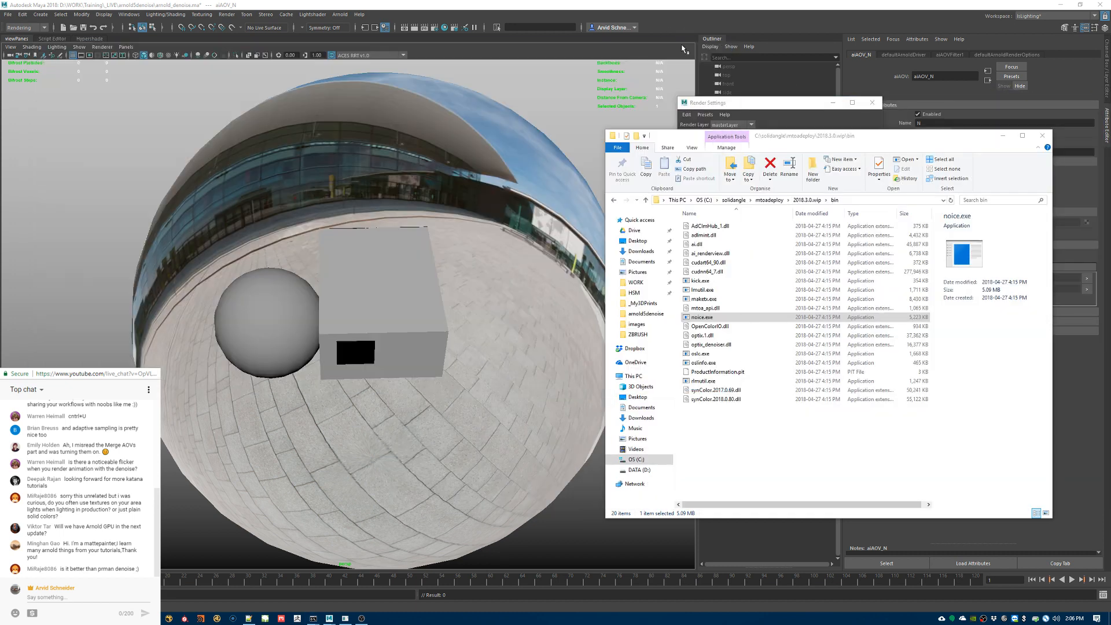
left_click(684, 47)
Step: Switch to Notepad++ and enlarge its window to fit the whole Noice sequence script
mouse_move(245, 622)
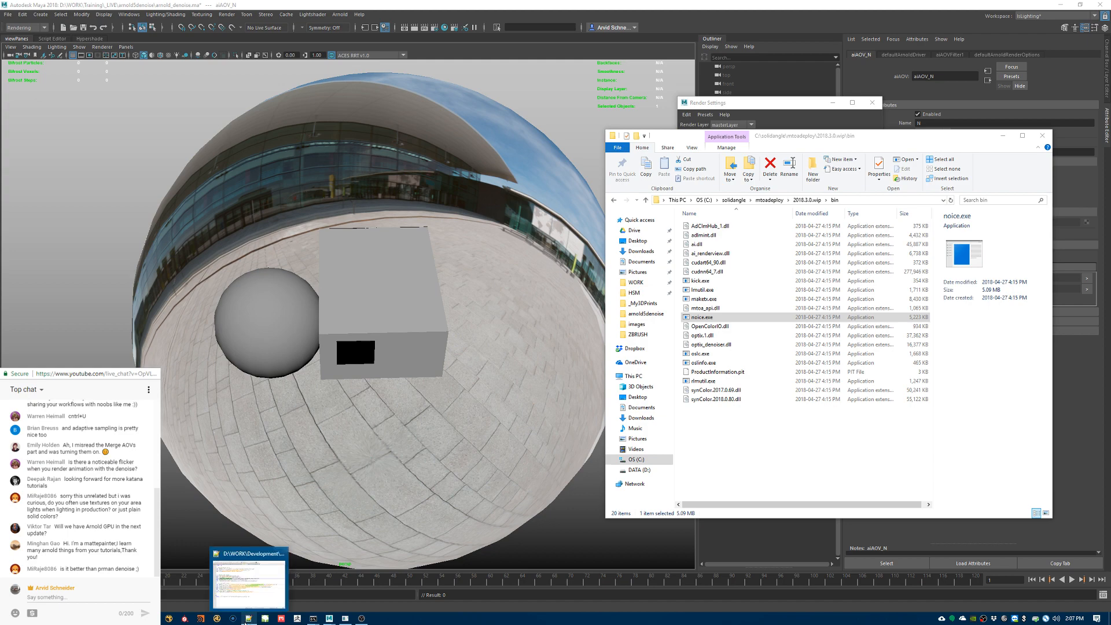
left_click(249, 561)
left_click(703, 185)
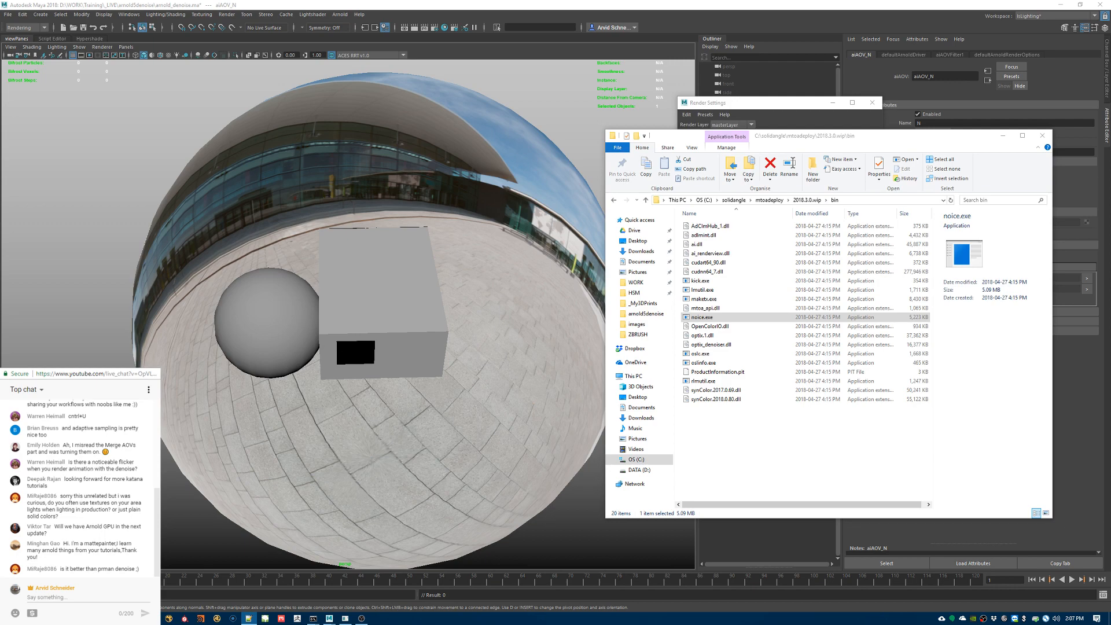
key("alt+Tab")
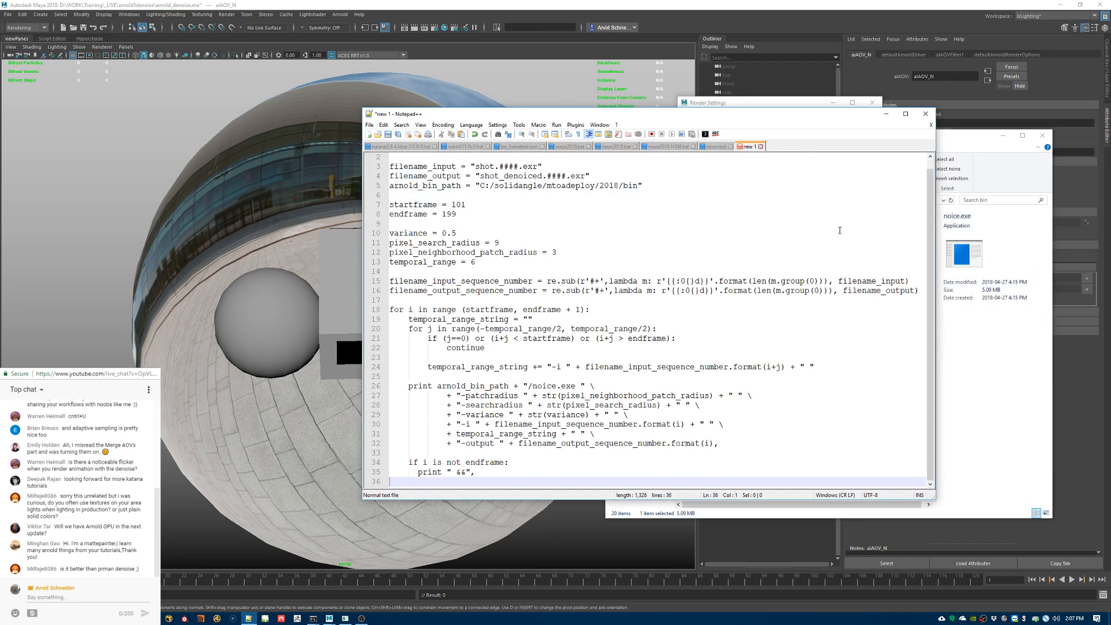
left_click_drag(935, 499, 931, 590)
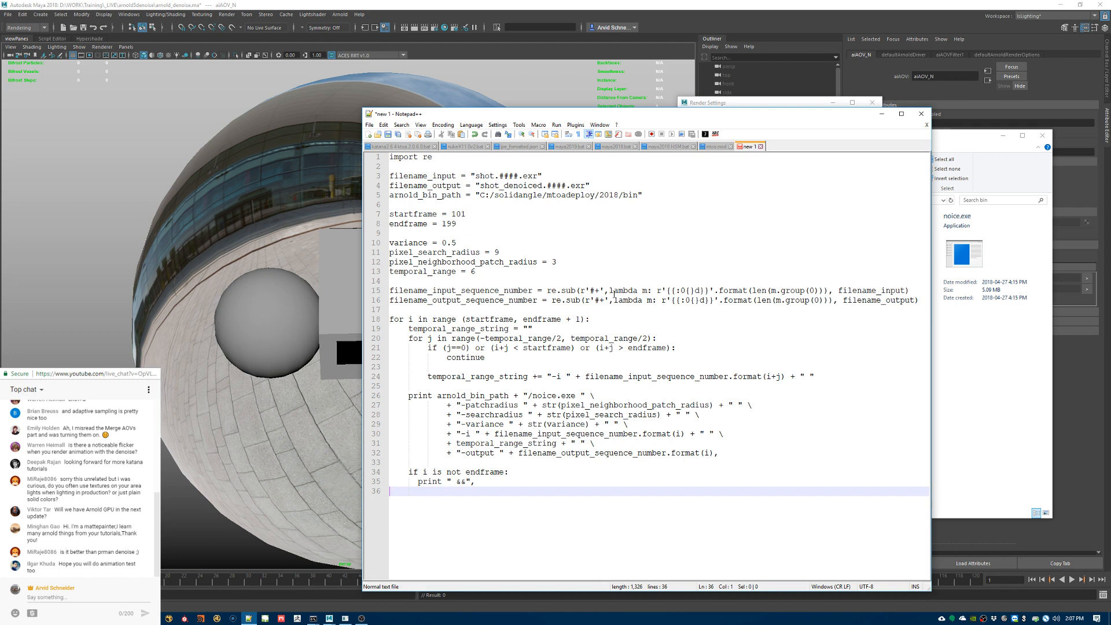
Step: Examine the Noice script's input and output file names, start and end frames, variance, search radius and frame loop
left_click(688, 328)
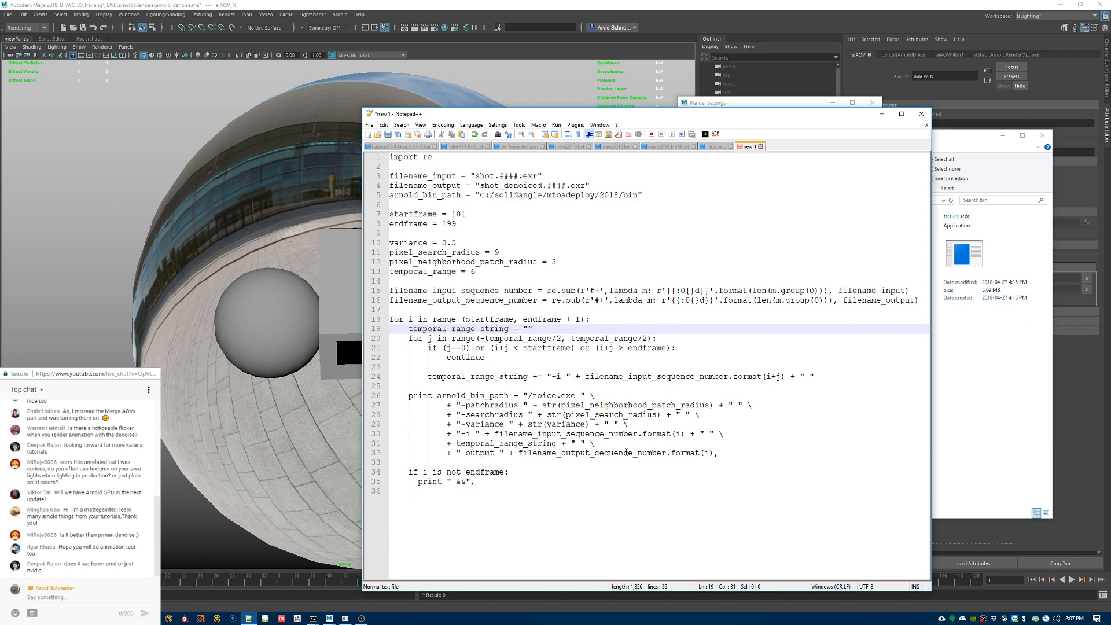
left_click(603, 480)
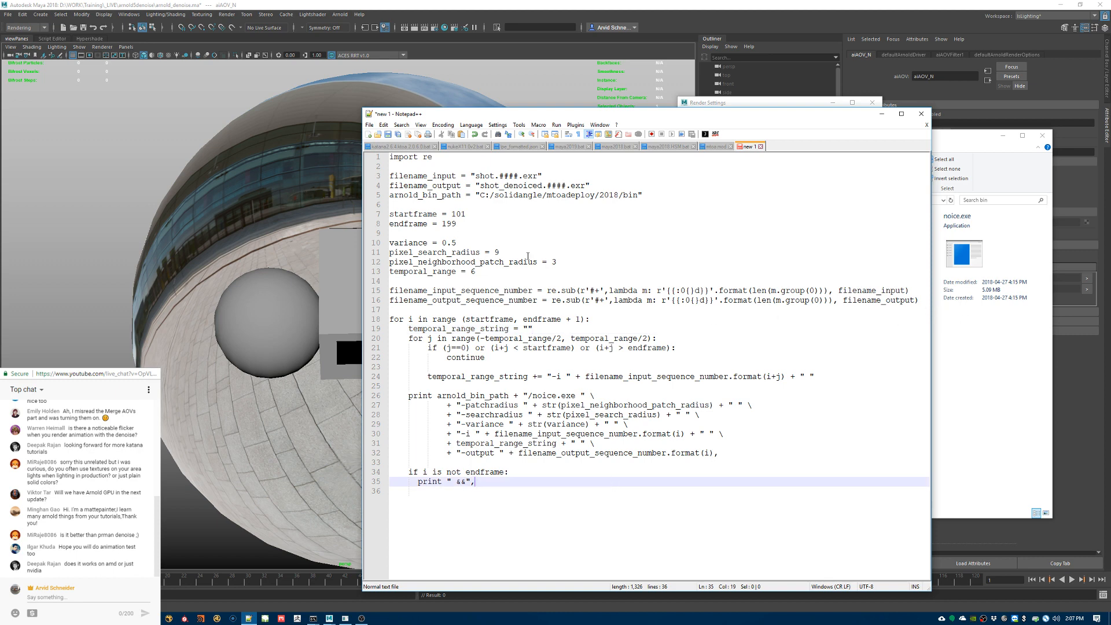
double_click(456, 214)
double_click(449, 224)
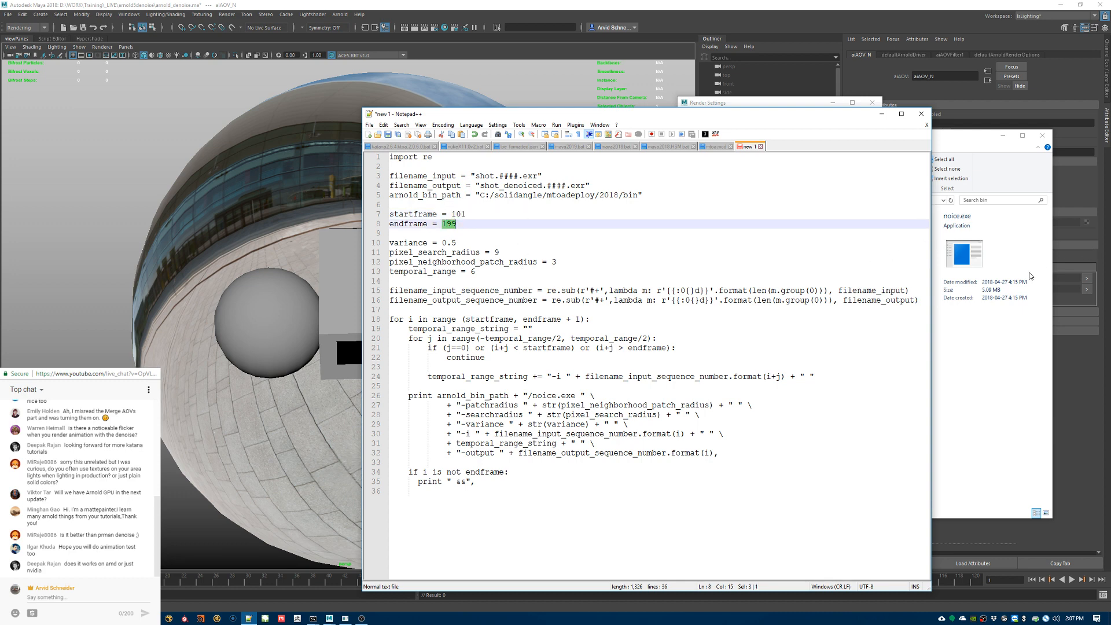
left_click_drag(931, 431, 1066, 419)
left_click(476, 227)
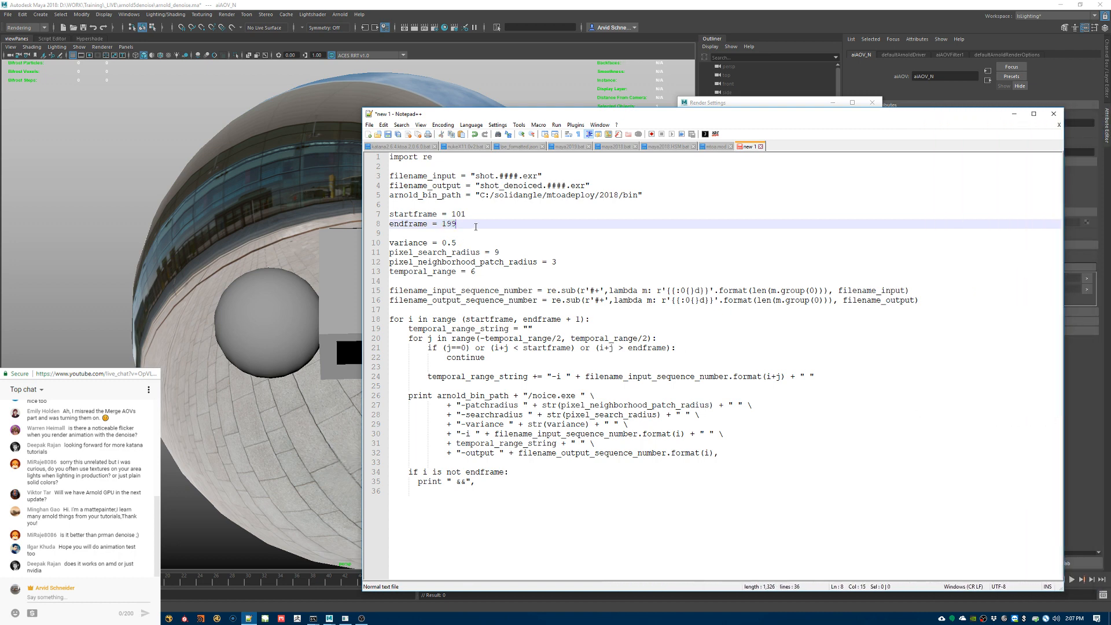
triple_click(475, 176)
left_click(465, 207)
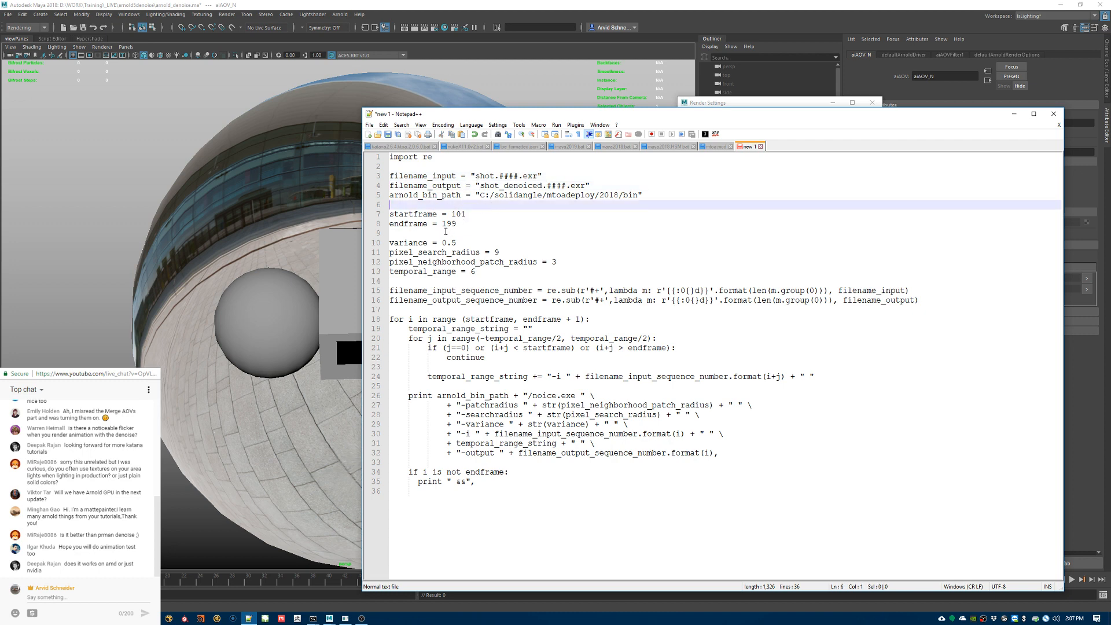
left_click_drag(438, 242, 480, 241)
left_click(485, 247)
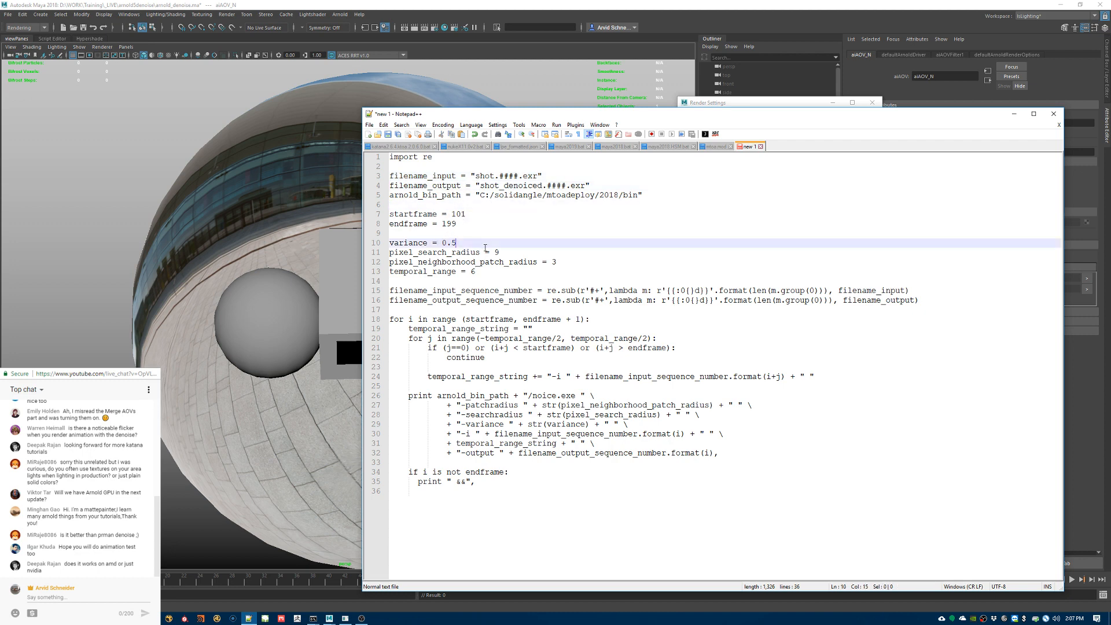
left_click_drag(550, 483, 428, 253)
left_click(739, 349)
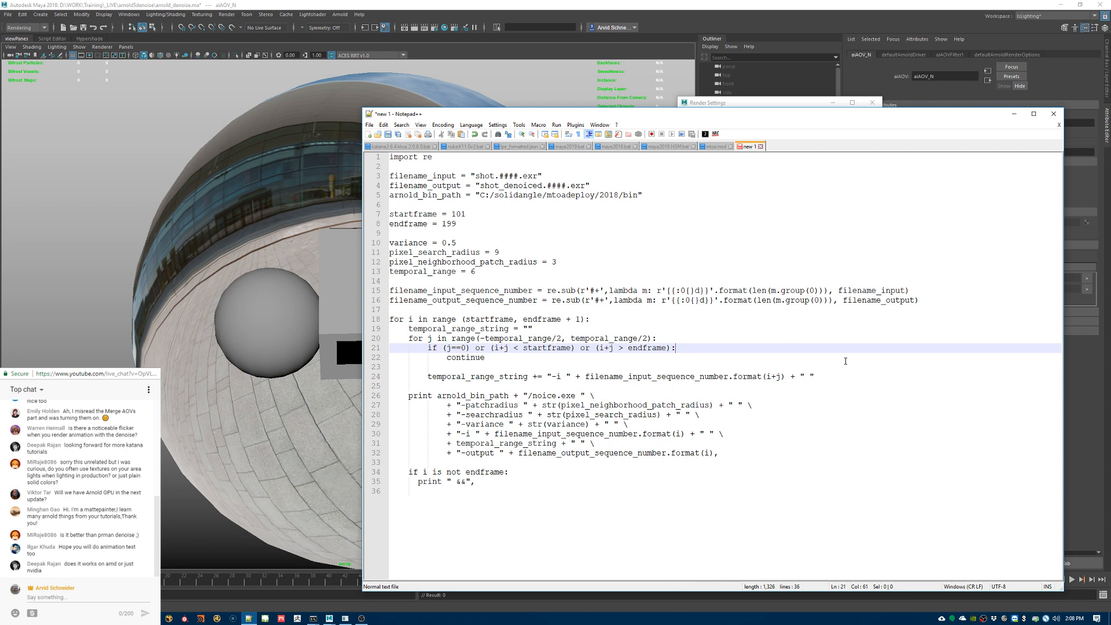
Step: Minimize the script editor and the bin folder window, and close Maya's Render Settings
left_click(1014, 114)
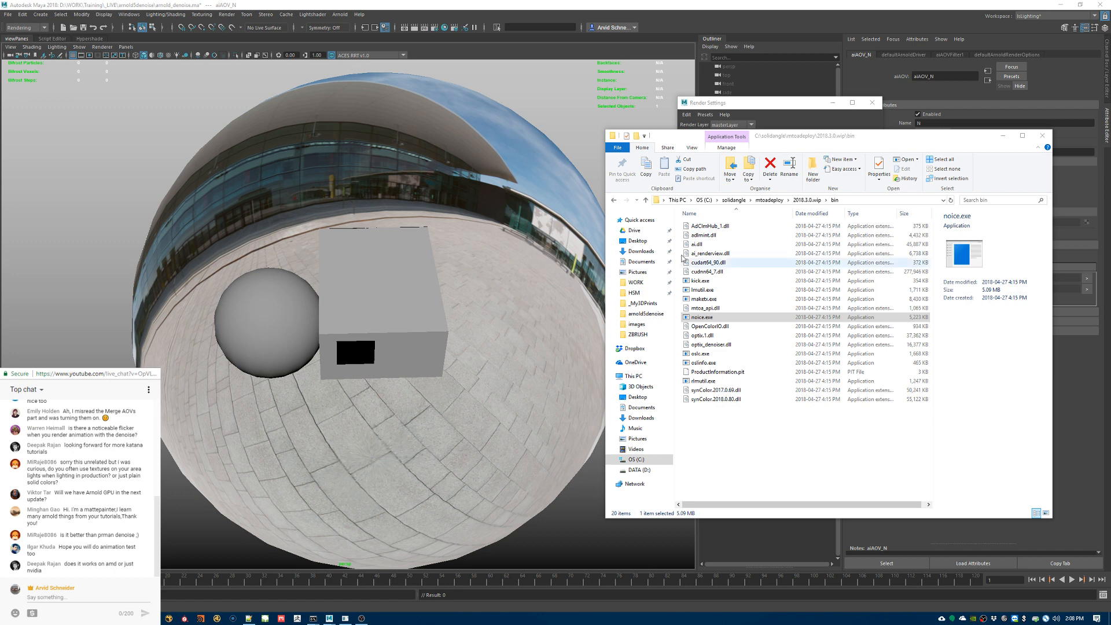
left_click(1003, 136)
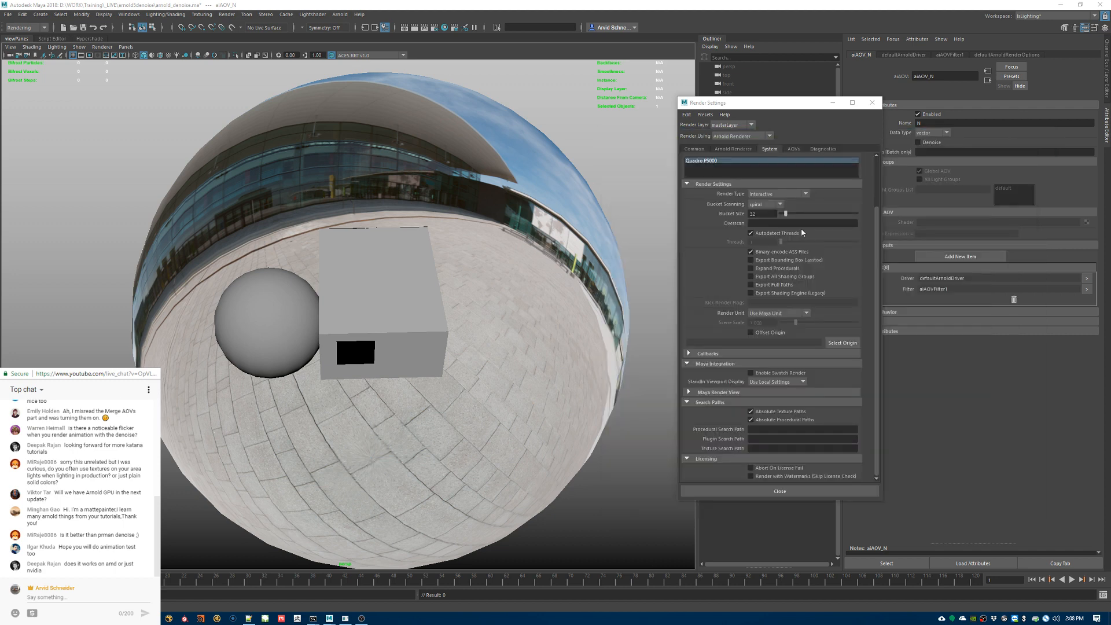
left_click(872, 103)
Step: Assign a new Arnold aiToon material to the sphere pSphere1
left_click_drag(339, 335, 310, 328, "alt")
left_click(311, 329)
right_click(295, 302)
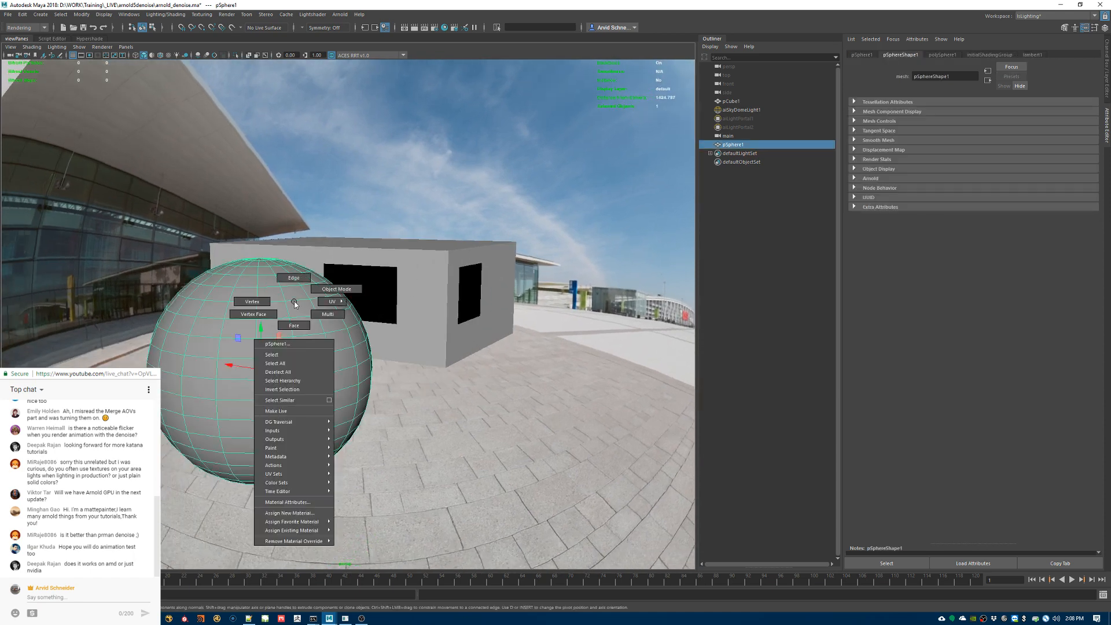
left_click(290, 513)
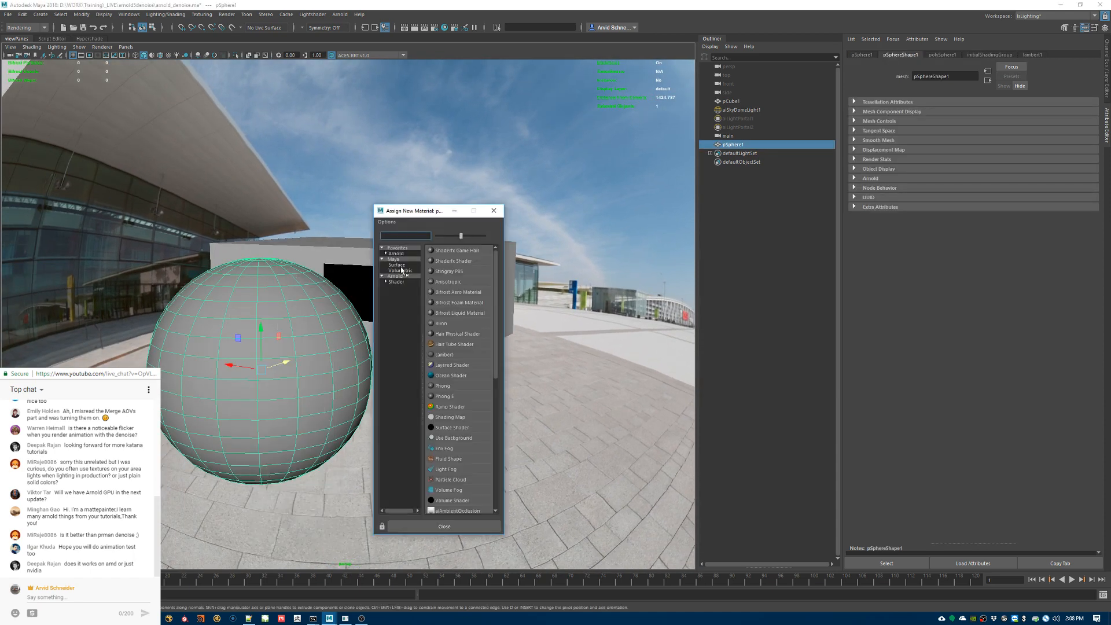
left_click(404, 255)
left_click(386, 255)
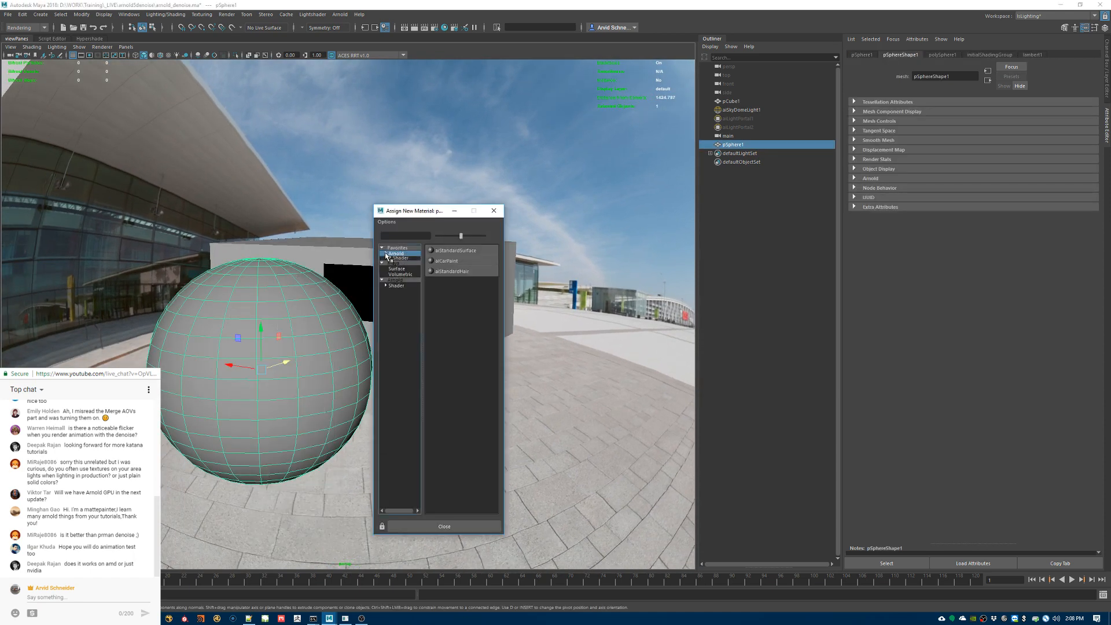
left_click(386, 255)
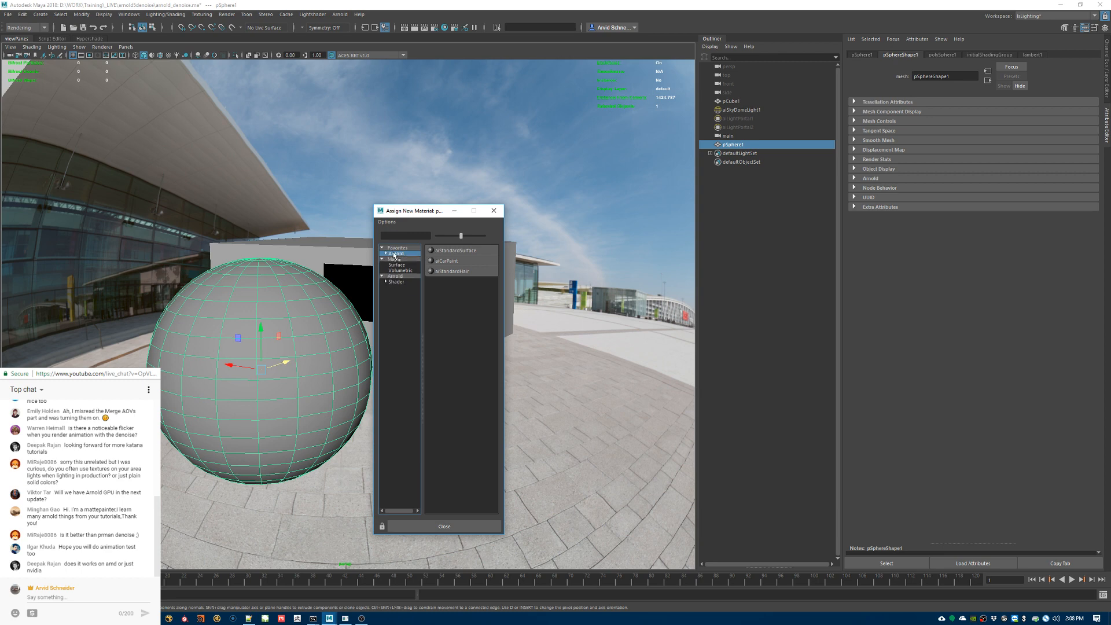
left_click(398, 277)
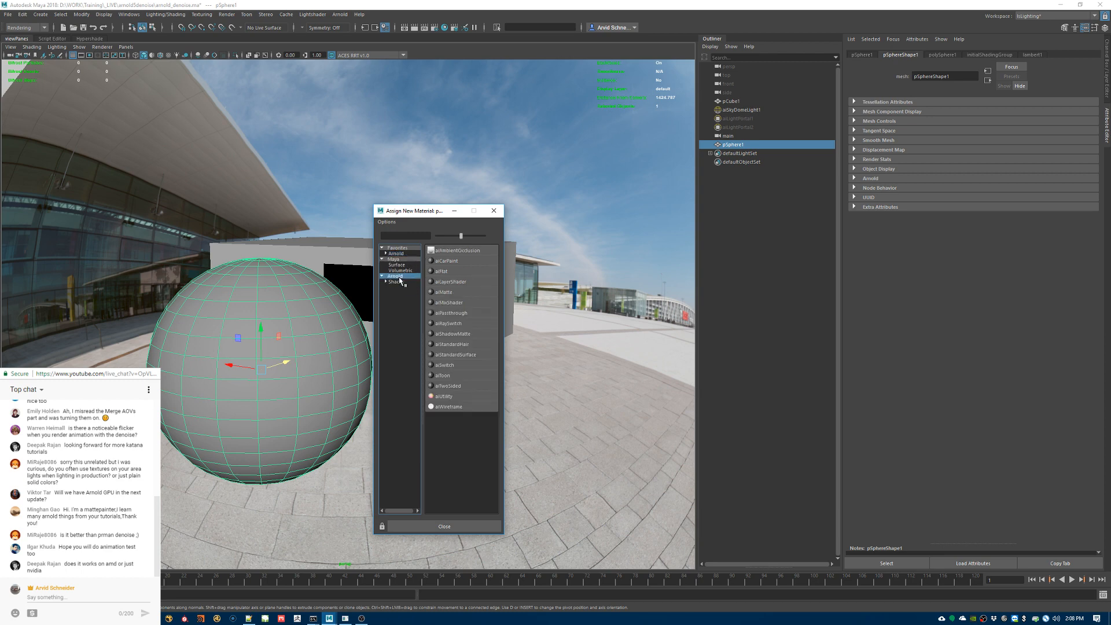
left_click(470, 375)
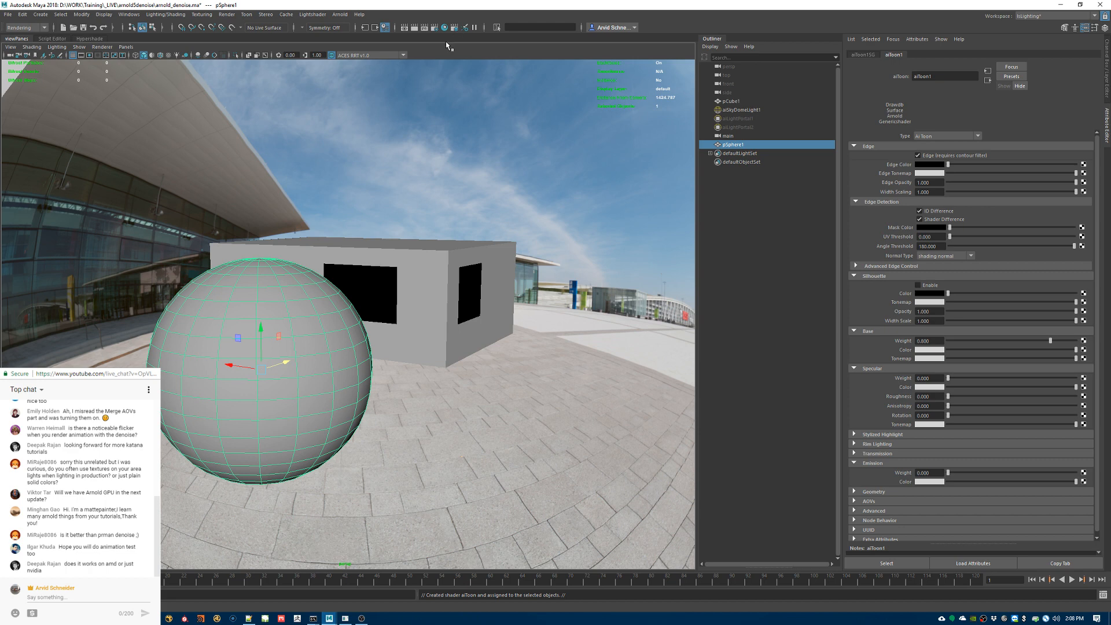
Step: Set the Arnold render filter type to contour in Render Settings
left_click(435, 27)
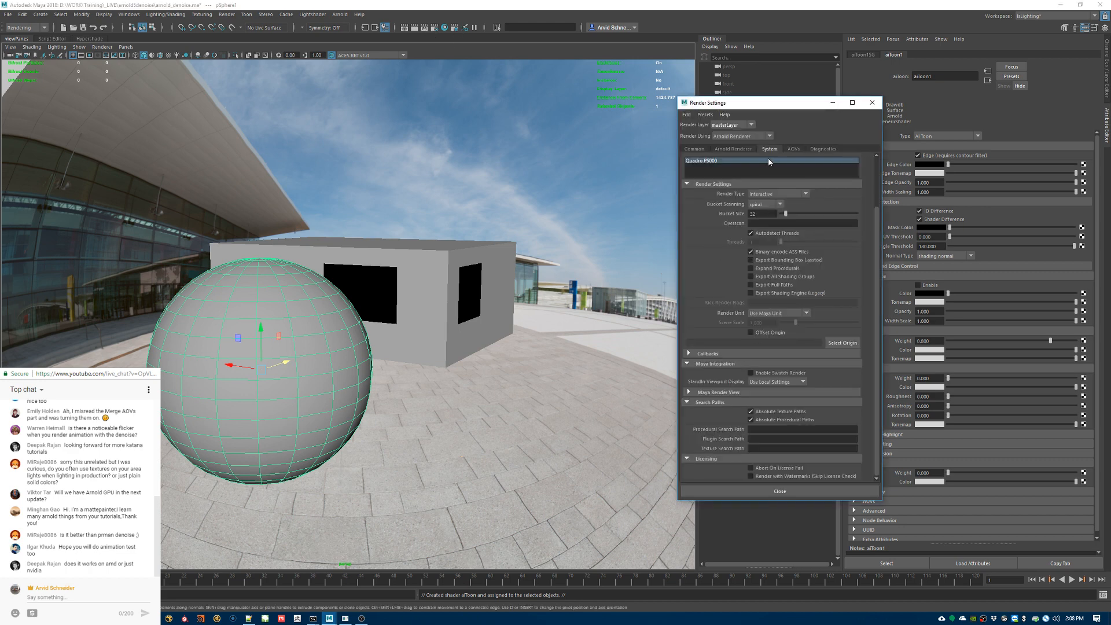
scroll(769, 162, "up", 3)
left_click(734, 149)
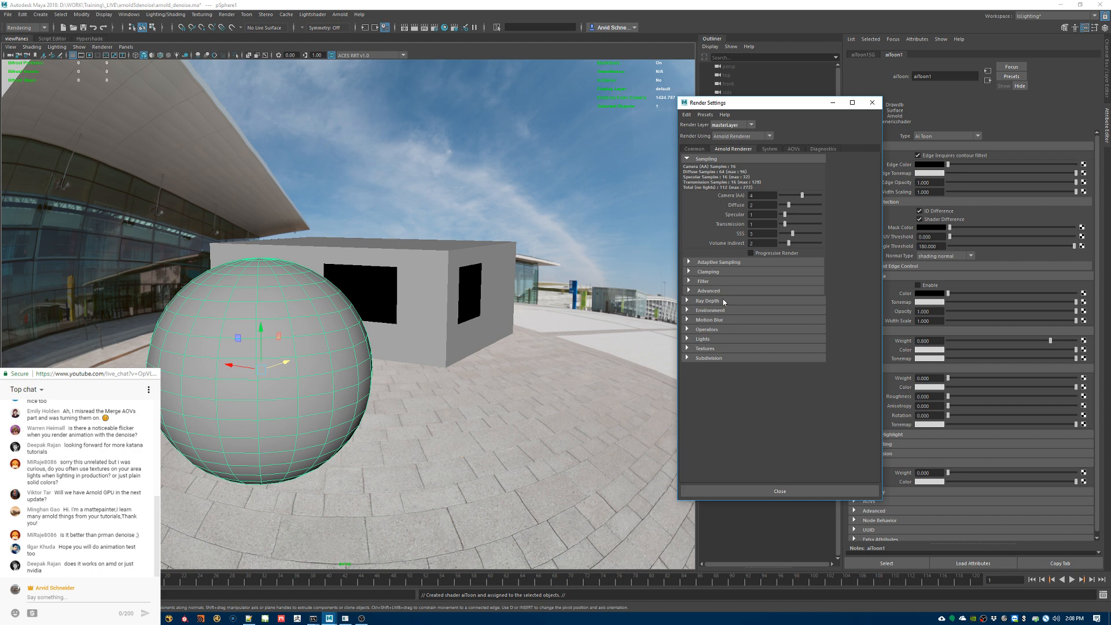
left_click(710, 282)
left_click(792, 291)
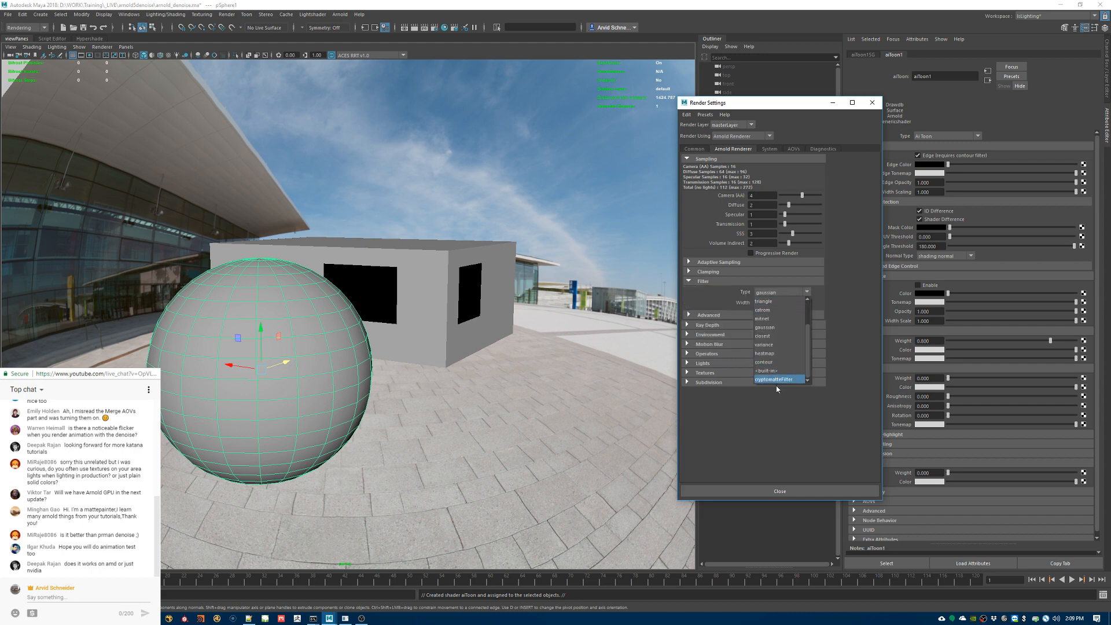
left_click(777, 363)
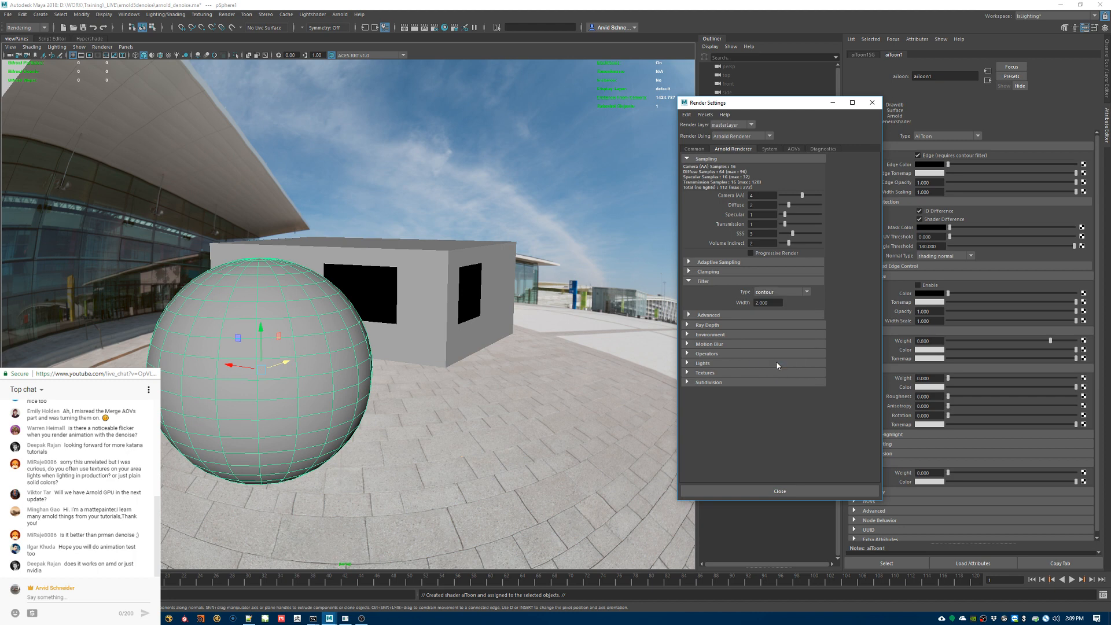
Step: Disable Output Variance AOV and remove N, RGBA, Z and diffuse_albedo from the active AOVs, closing Render Settings
left_click(774, 148)
left_click(792, 150)
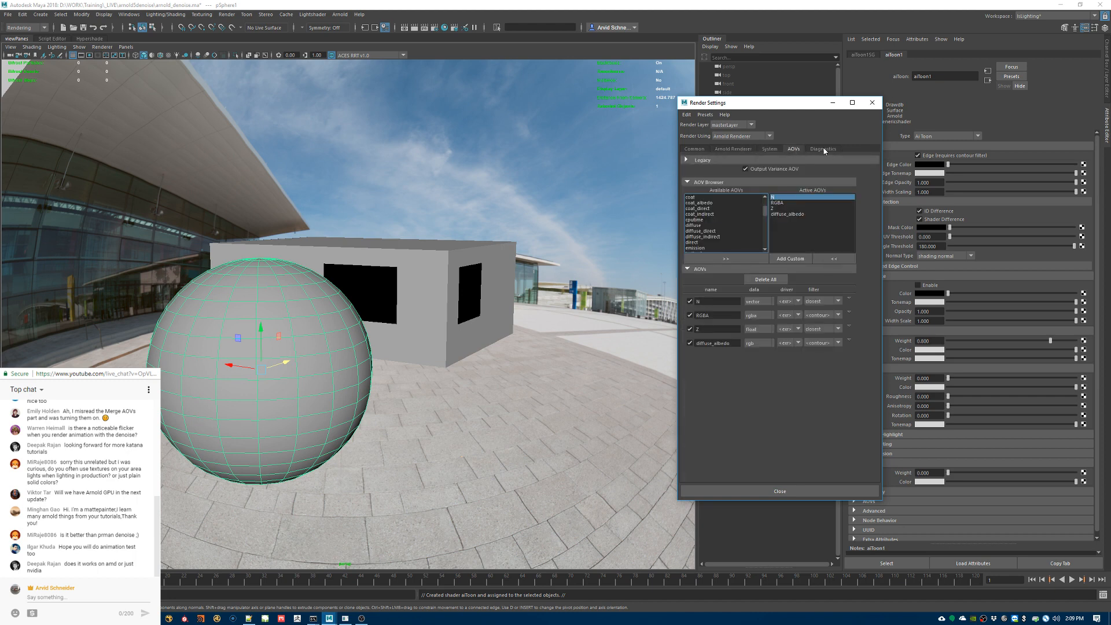
left_click(785, 216, "shift")
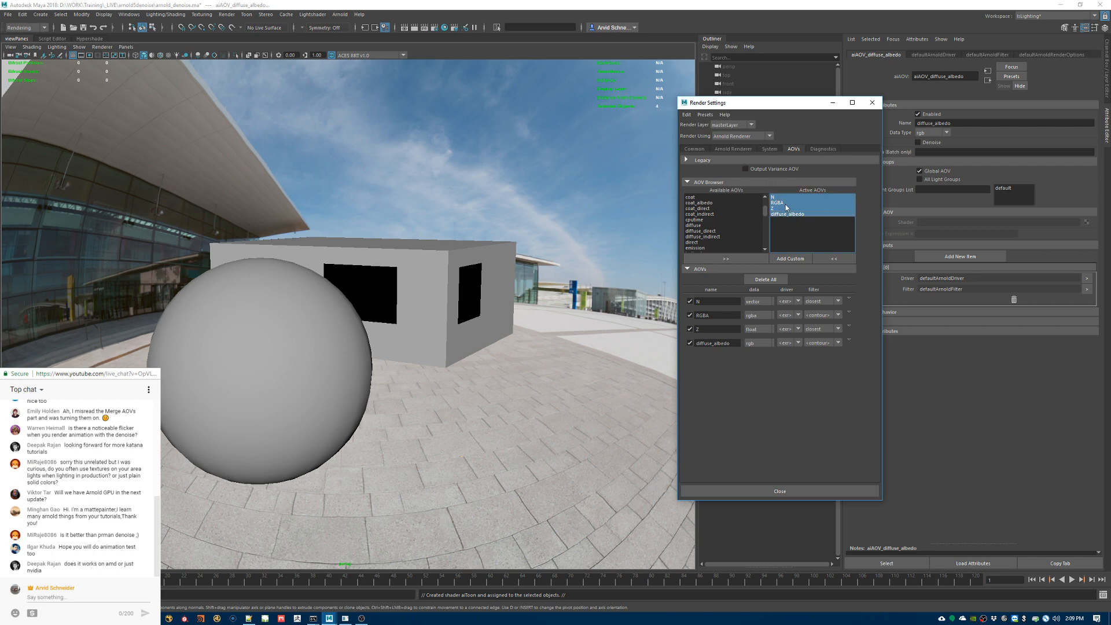
left_click(834, 259)
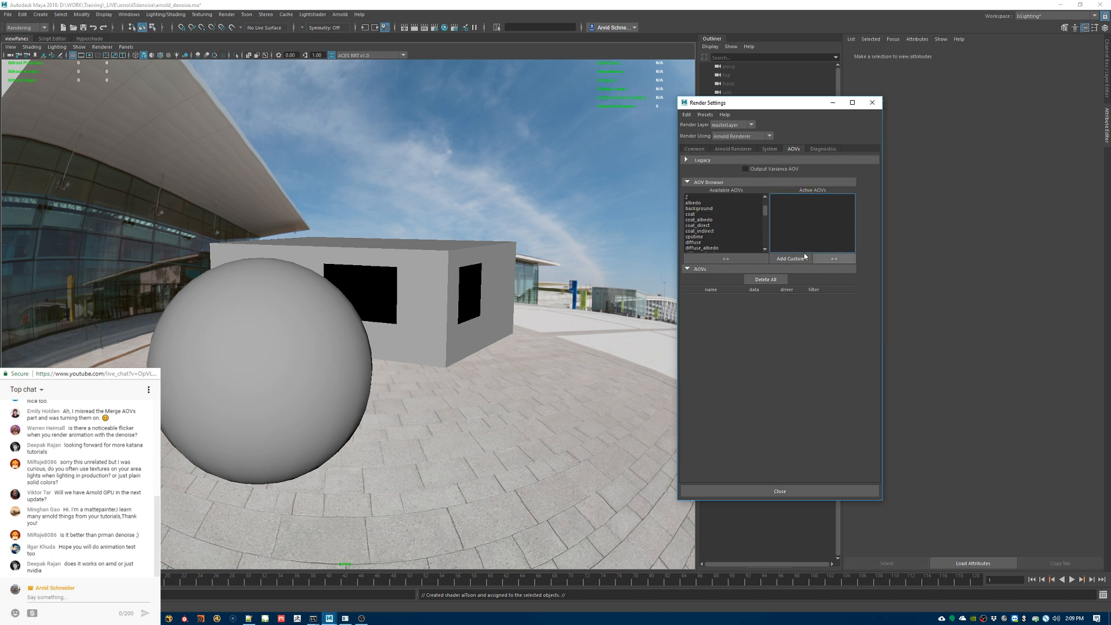
left_click(768, 148)
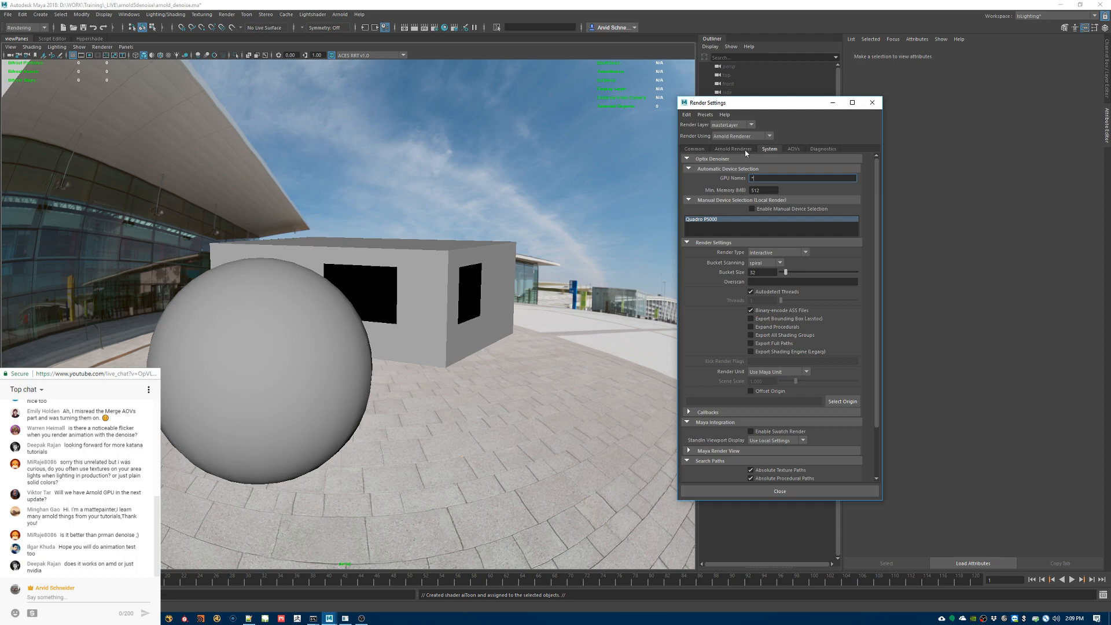
left_click(745, 152)
left_click(872, 102)
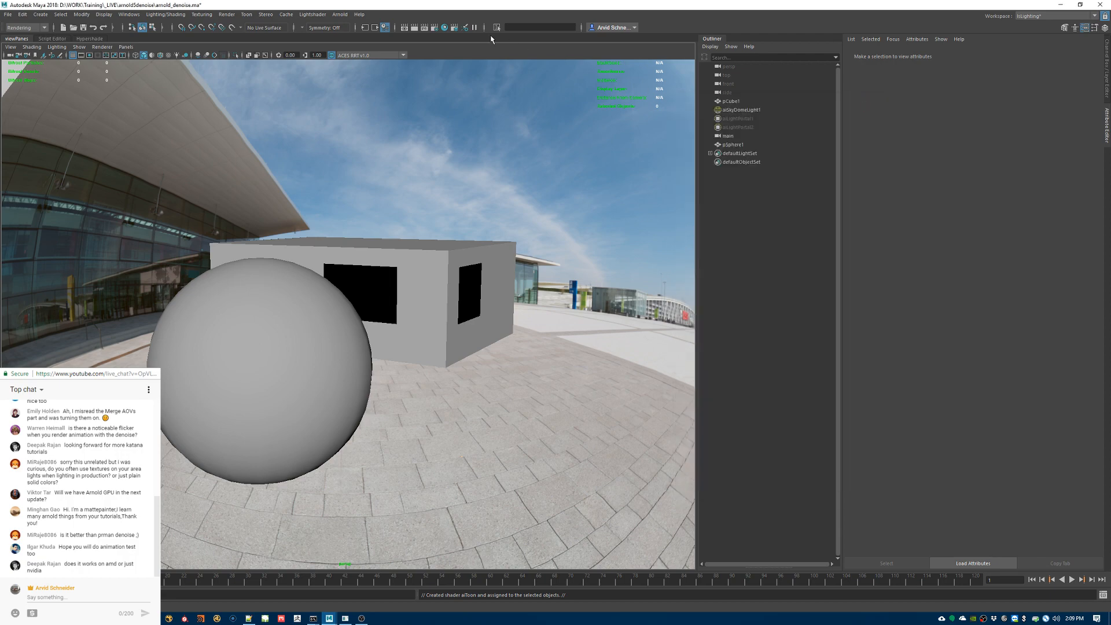
Step: Open the Arnold RenderView and render the beauty pass through the perspShape camera
left_click(339, 14)
left_click(351, 30)
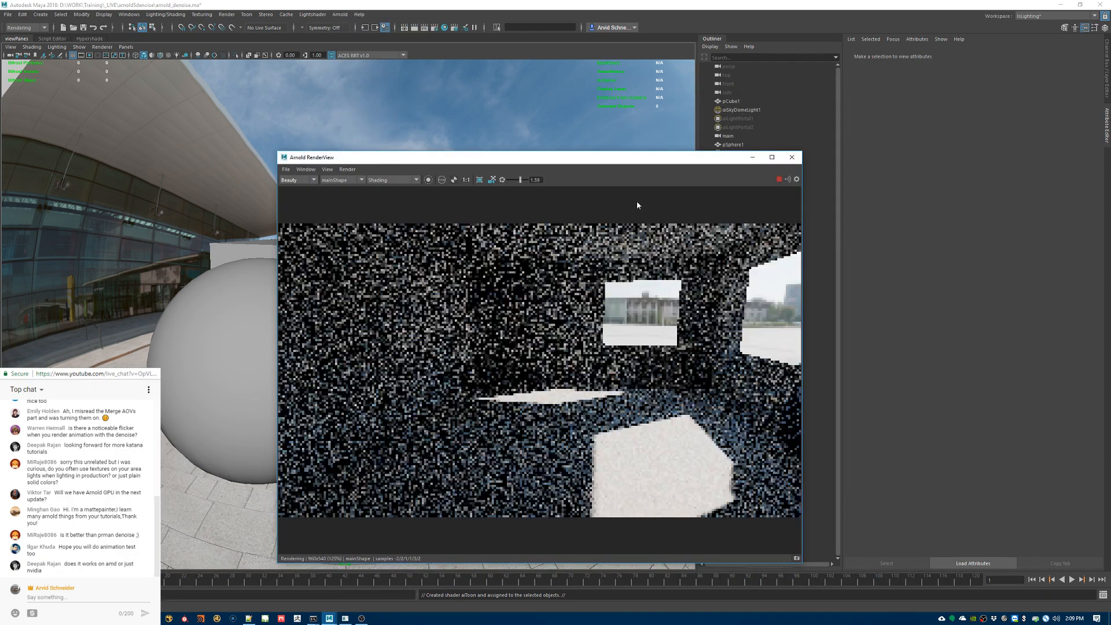
left_click(336, 169)
left_click(338, 169)
left_click(337, 180)
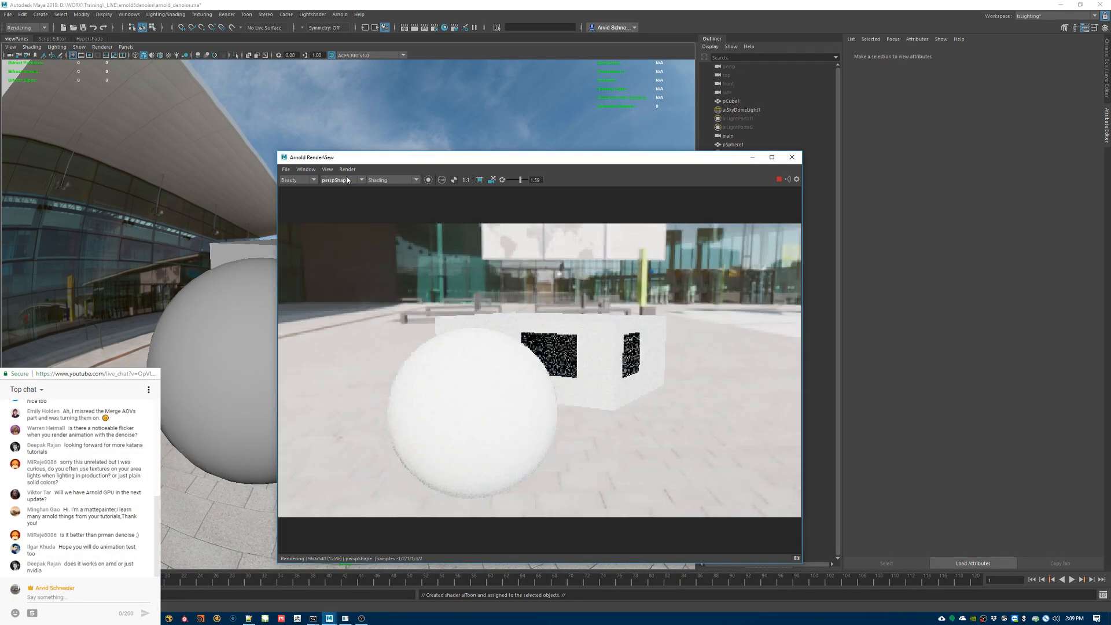
left_click(295, 179)
left_click(293, 187)
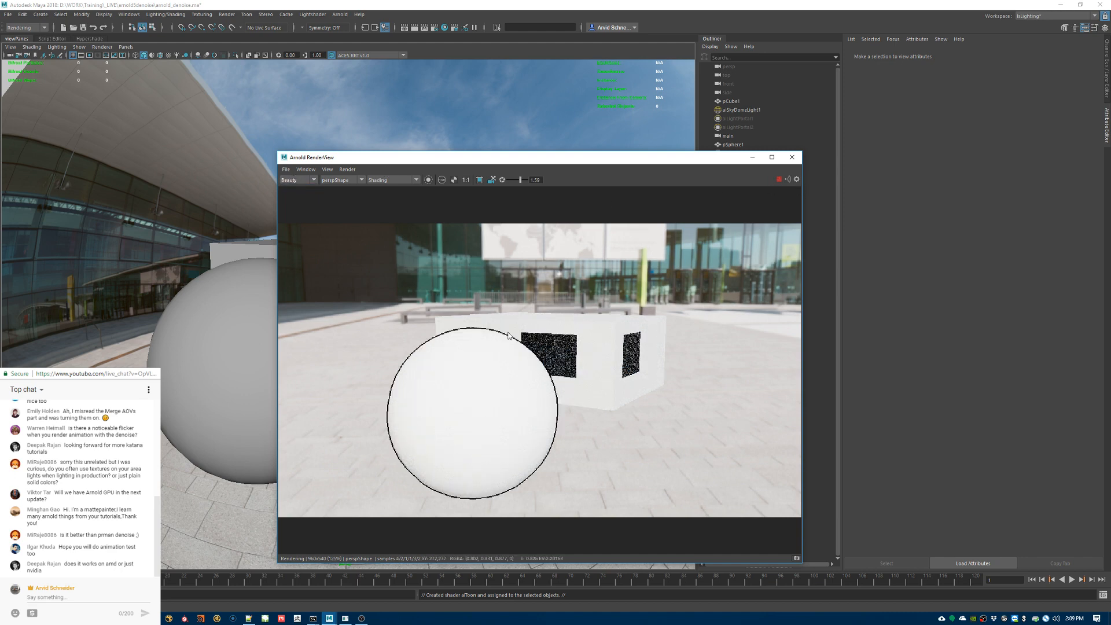
Step: Move the render view clear of the Outliner and hide the cube pCube1
left_click_drag(501, 163, 505, 200)
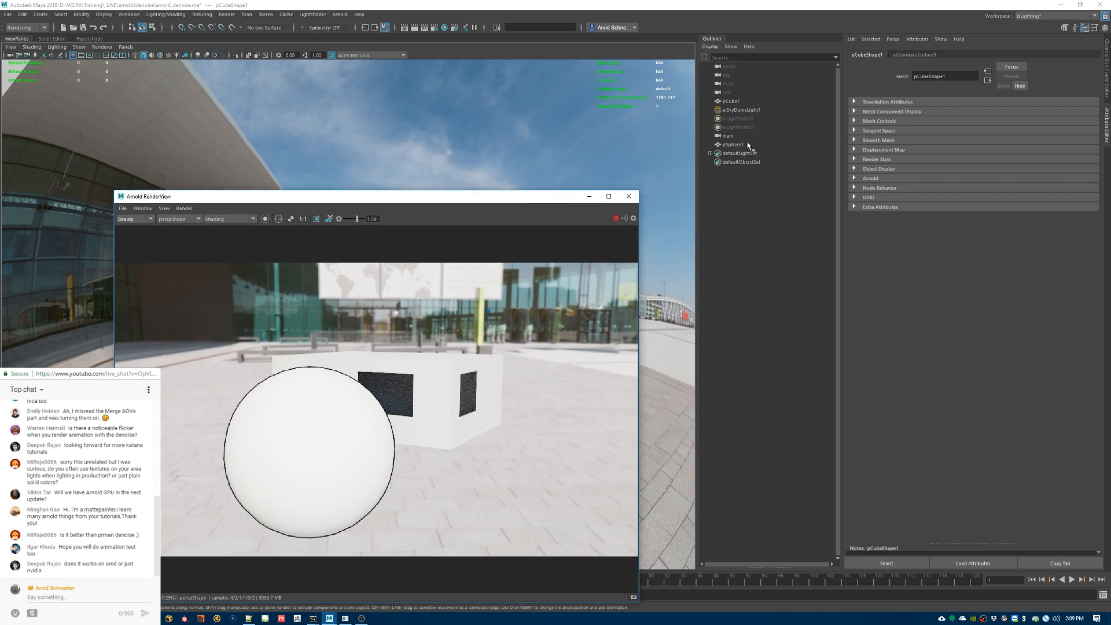
left_click(732, 101)
key("ctrl+h")
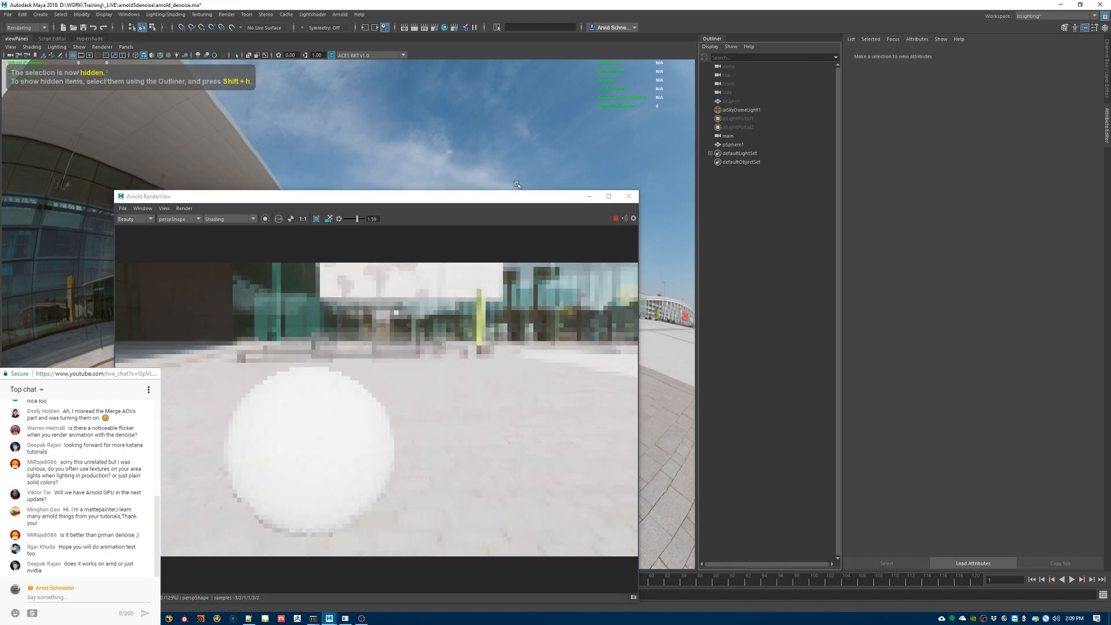
Step: Try setting the camera visibility of aiSkyDomeLight1 to 0
left_click(745, 110)
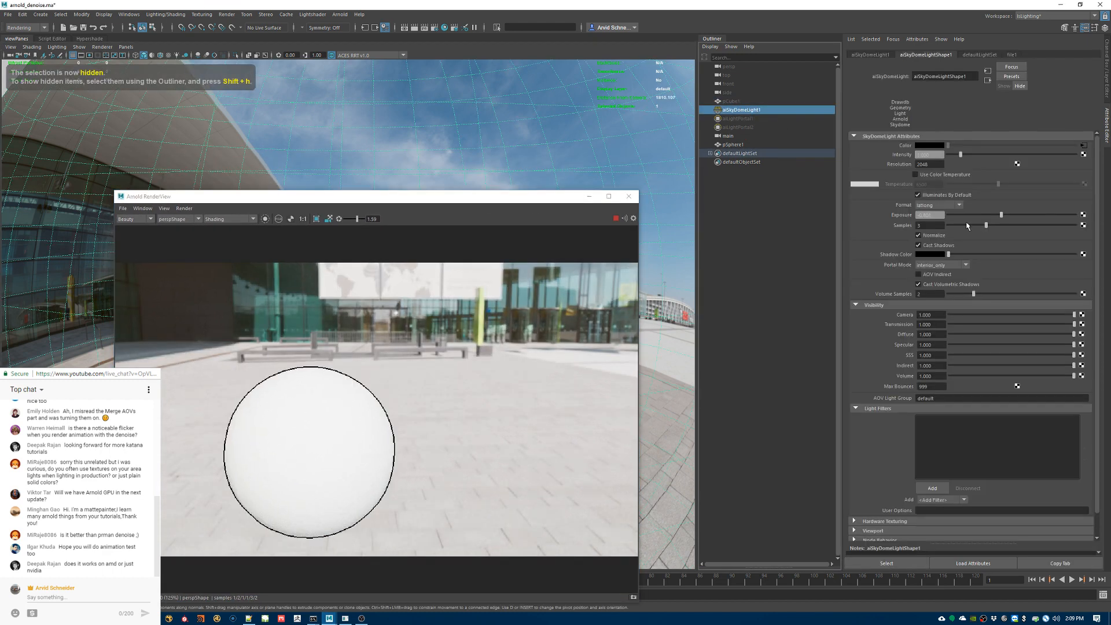
left_click_drag(935, 316, 891, 320)
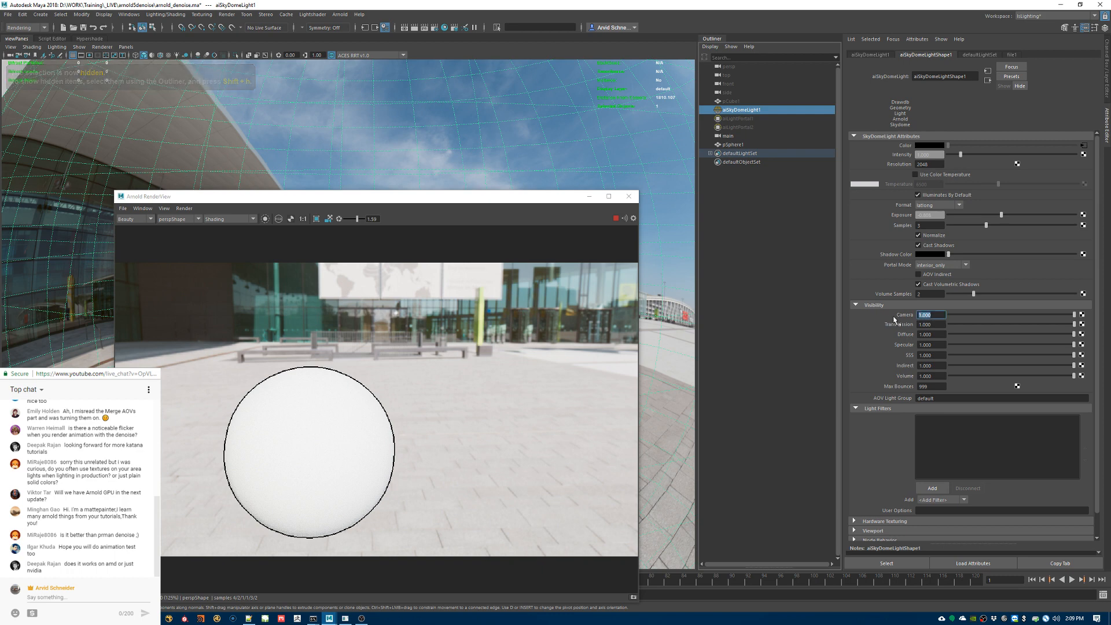
type("0")
key("Return")
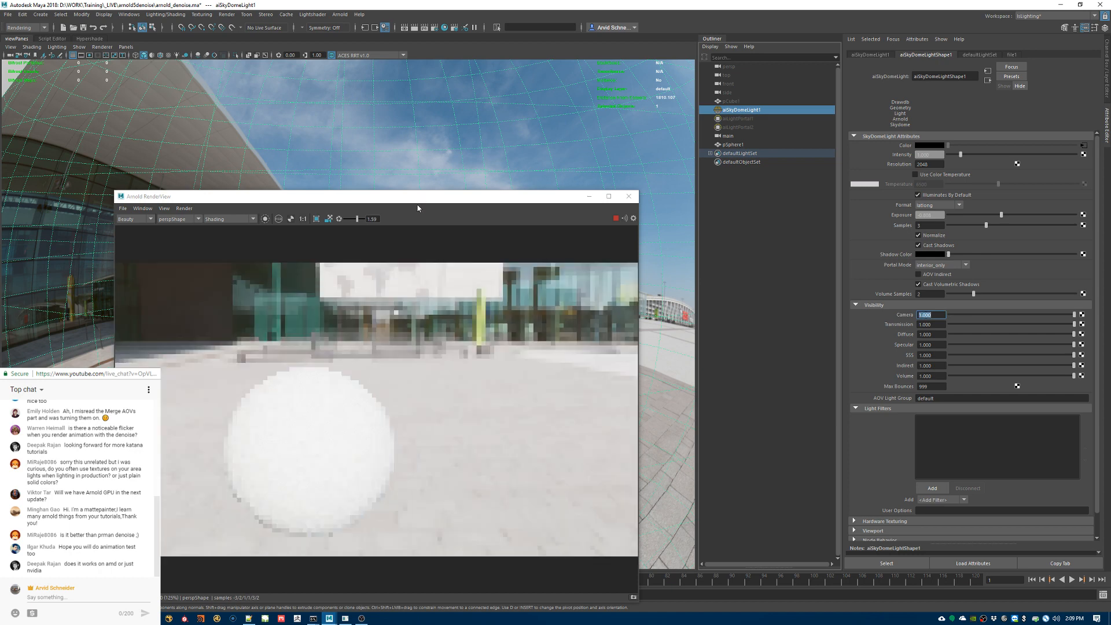
Step: Limit the render to a crop region over the upper part of the sphere and show the image at 1:1
mouse_move(420, 202)
left_mouse_down()
mouse_move(475, 193)
mouse_move(639, 81)
left_mouse_up()
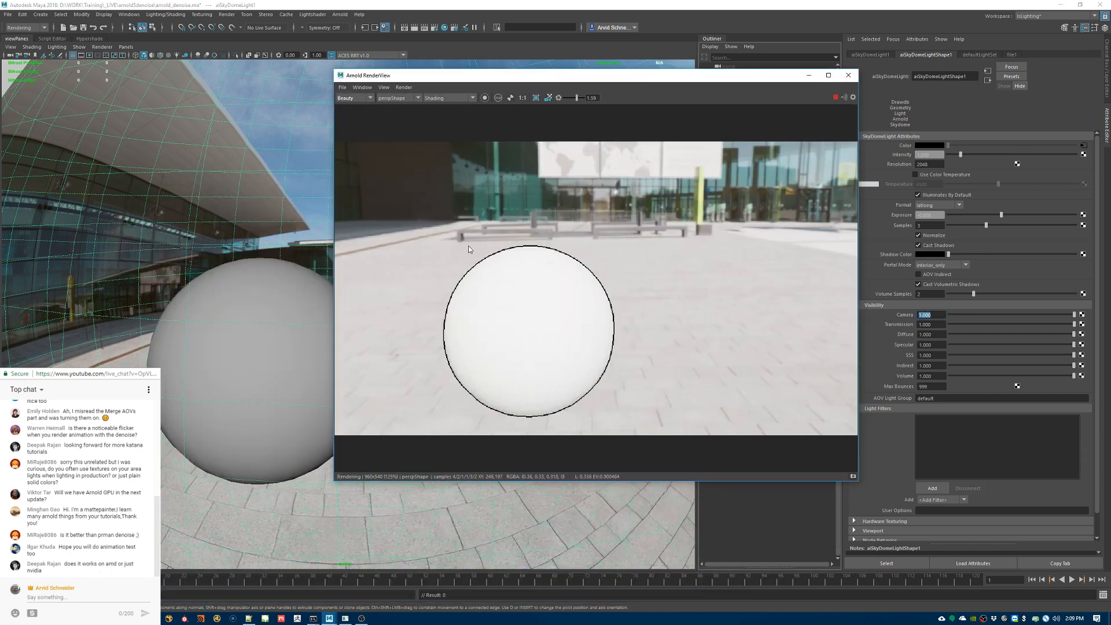
left_click_drag(419, 205, 562, 323)
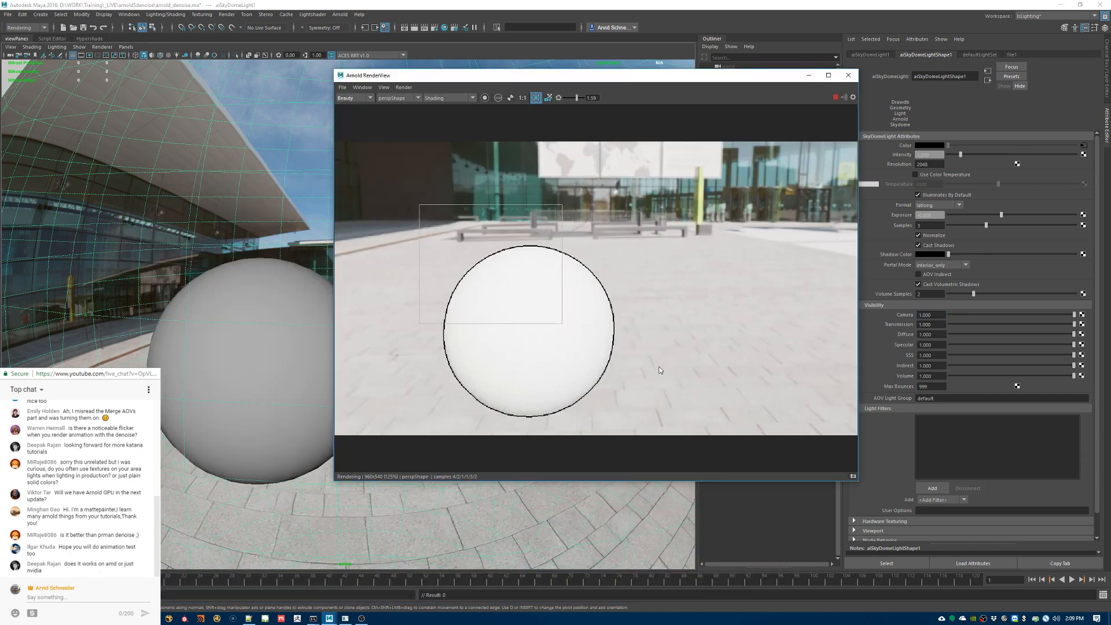
left_click(524, 98)
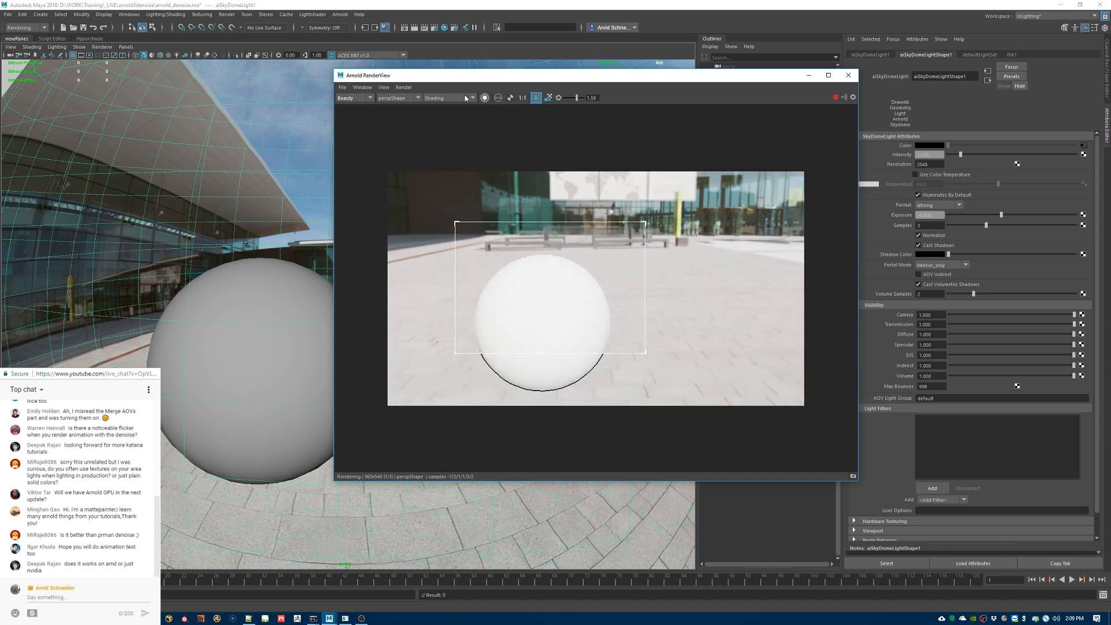
left_click(384, 87)
left_click(385, 88)
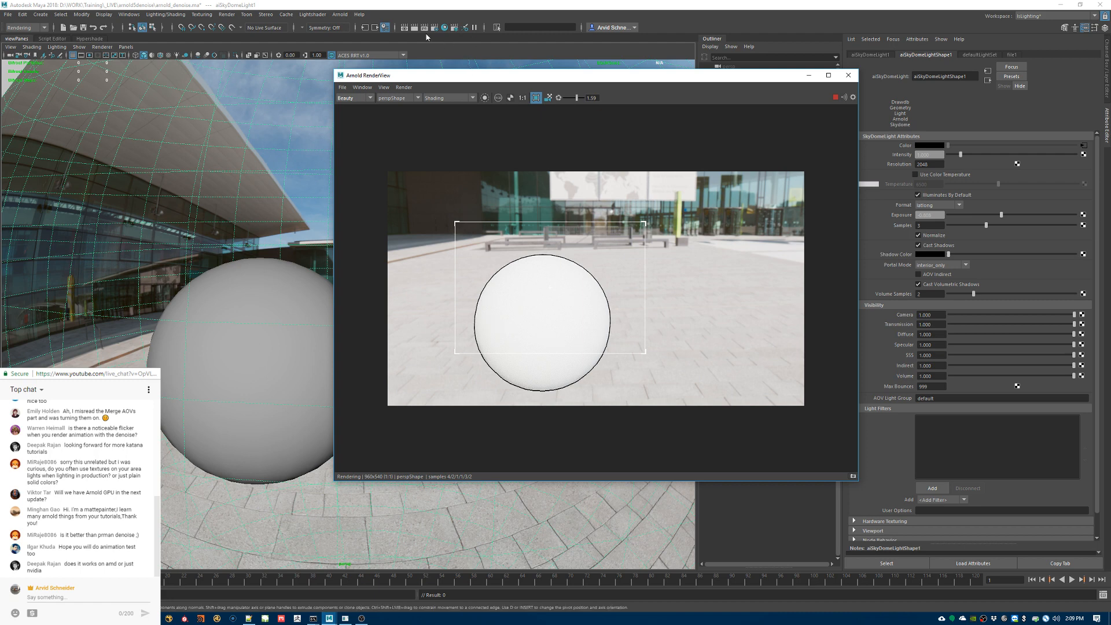
Step: Check the Camera (AA) samples and contour filter settings in Render Settings and close it
left_click(456, 28)
double_click(758, 195)
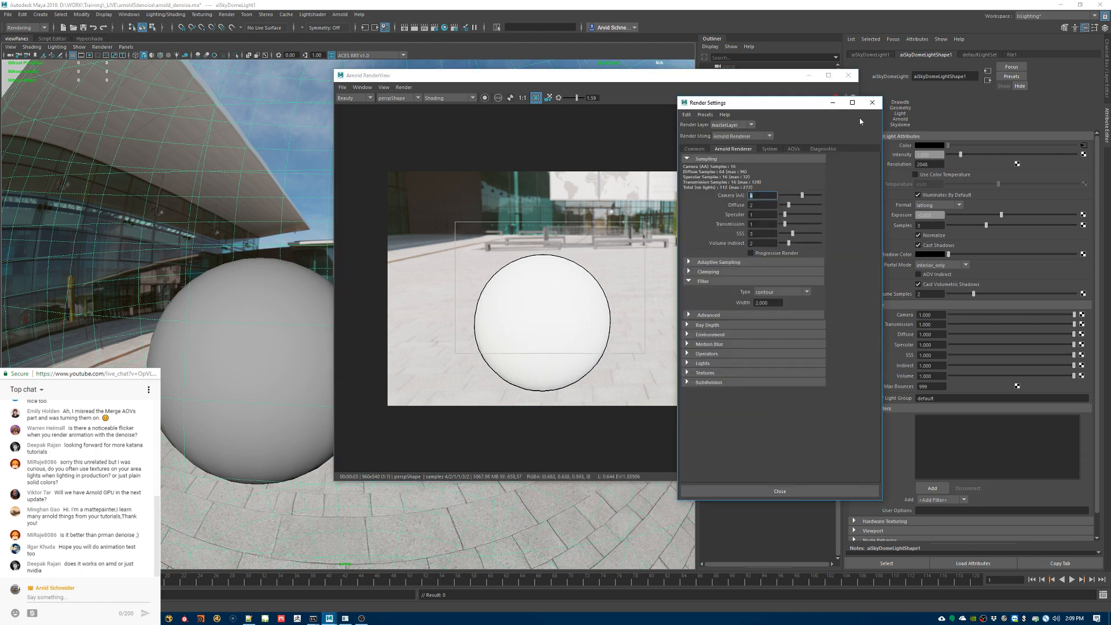
left_click(873, 103)
Step: Enable Silhouette on the sphere's aiToon1 material and set its Edge Color and Edge Tonemap to mid grey
left_click(566, 293)
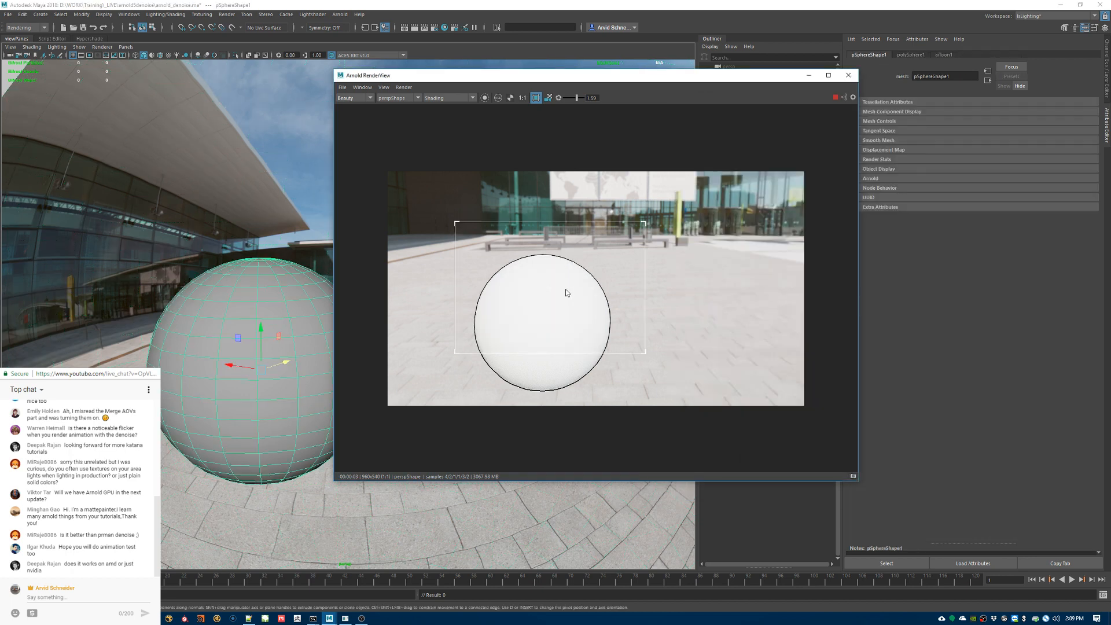
left_click(944, 54)
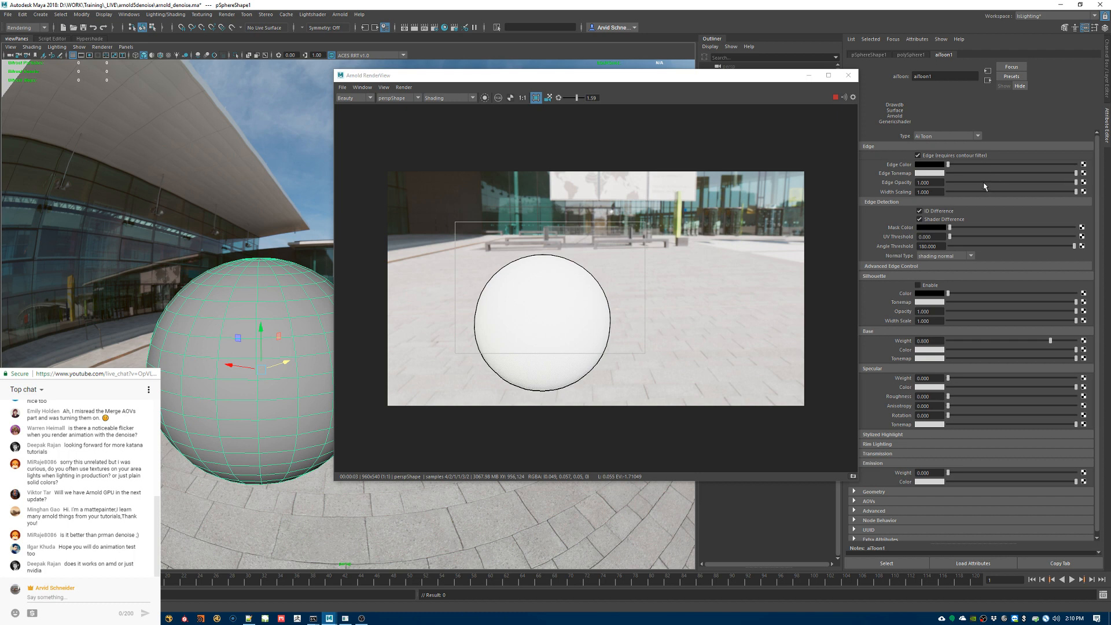
left_click(933, 286)
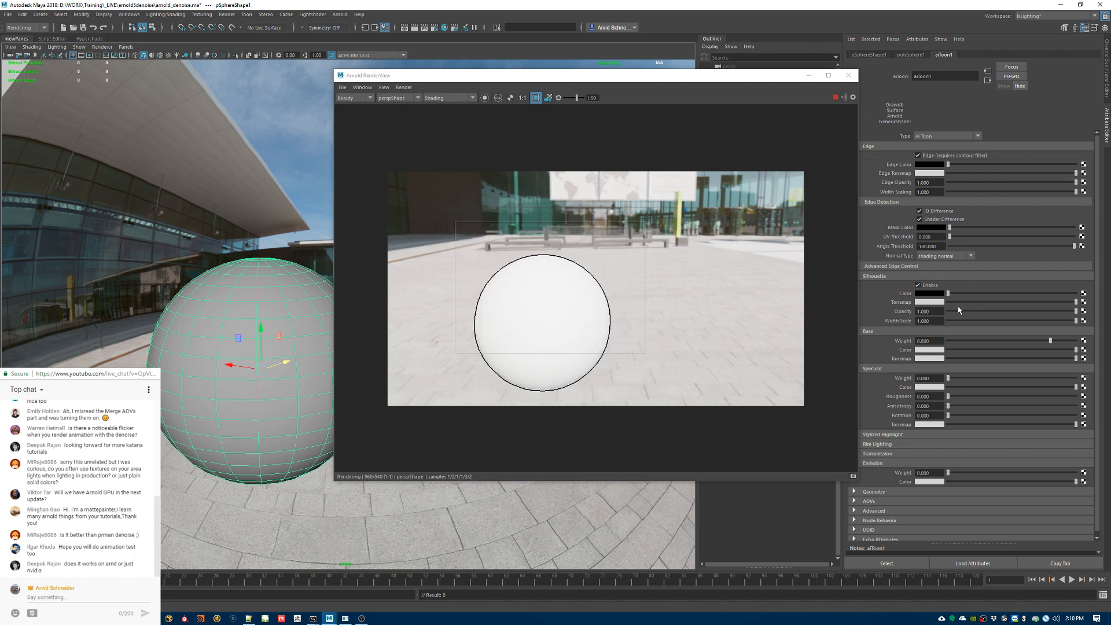
left_click(983, 166)
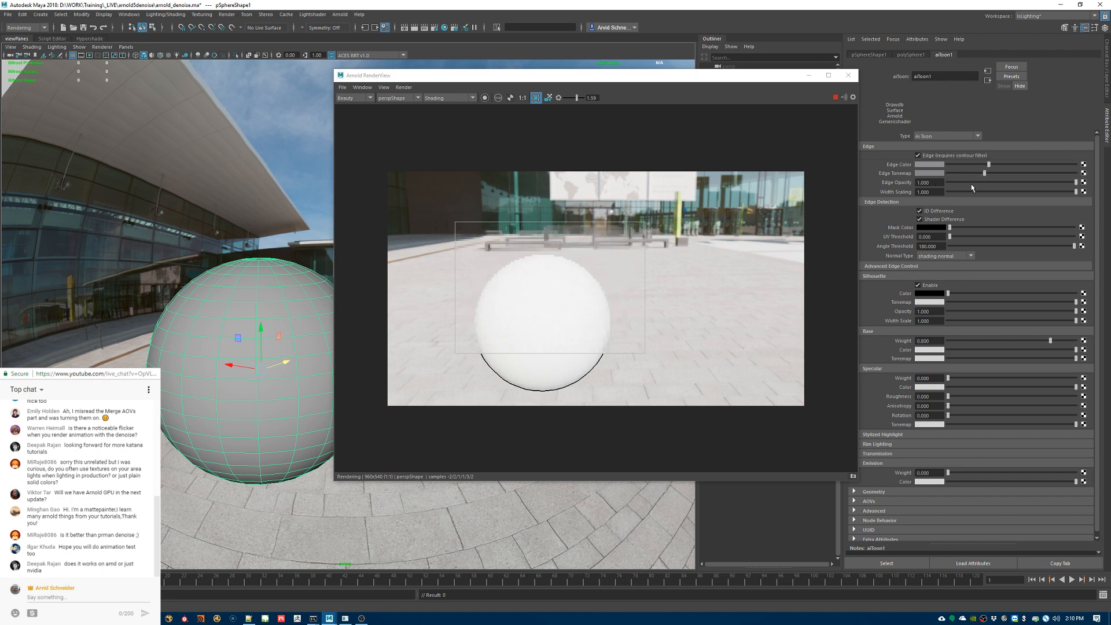
Step: Expand the Stylized Highlight attributes of aiToon1 and close the Arnold RenderView
left_click(911, 436)
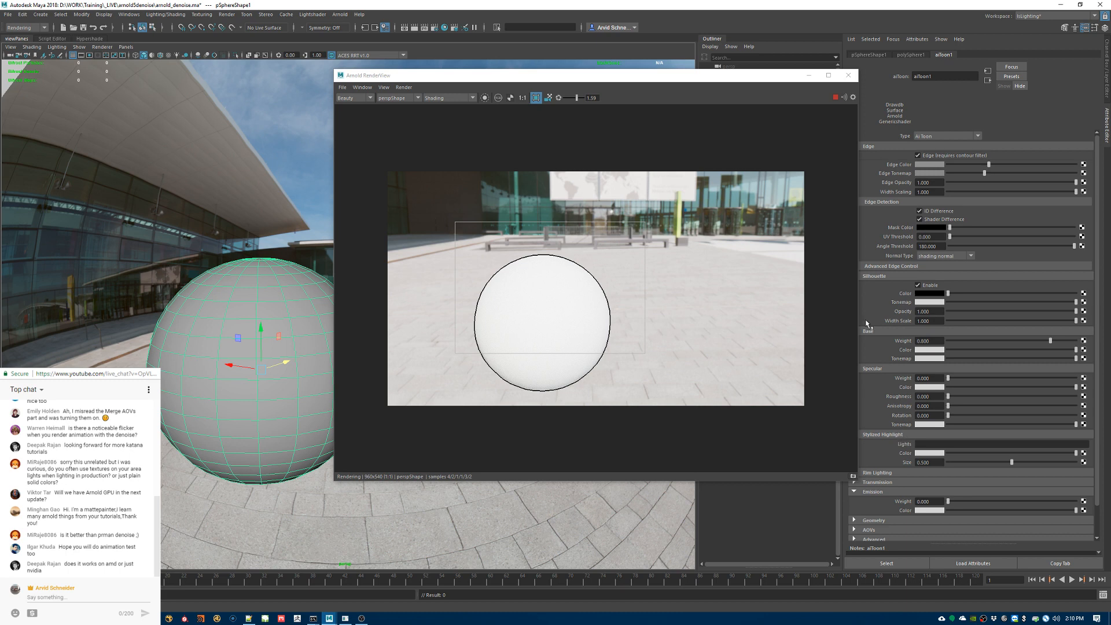
left_click(848, 76)
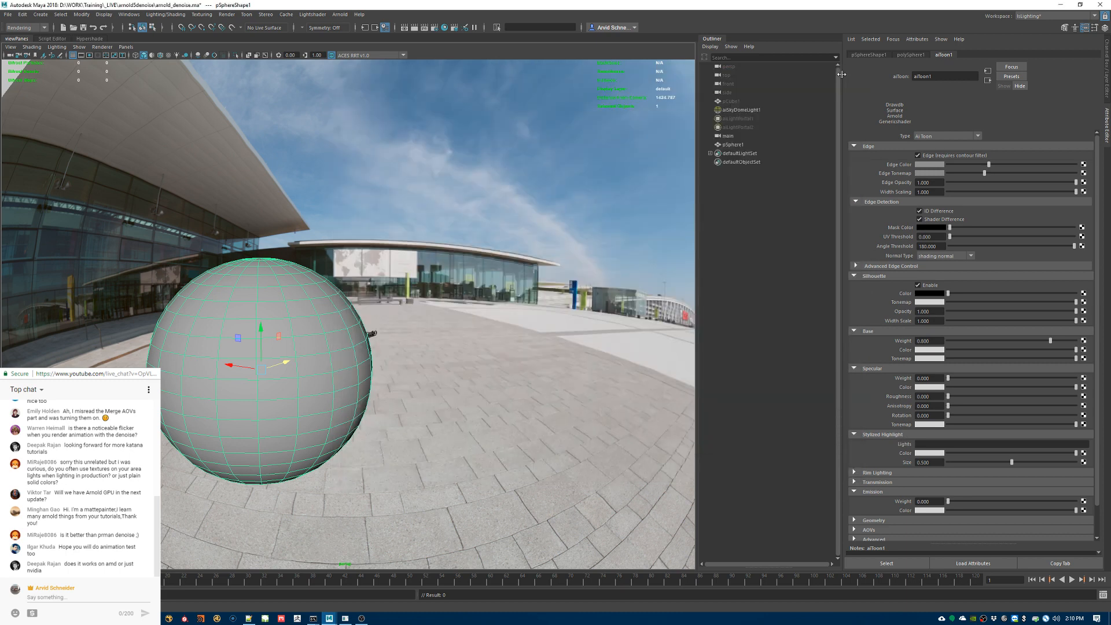